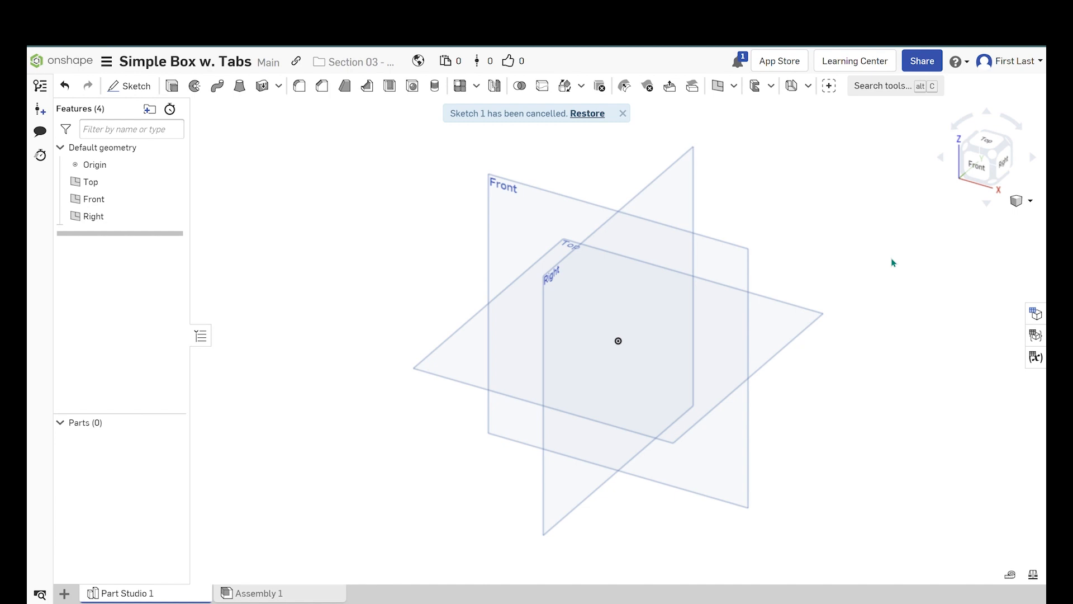
# - Start a new sketch on the Top plane and view it normal to the sketch plane
pyautogui.click(622, 113)
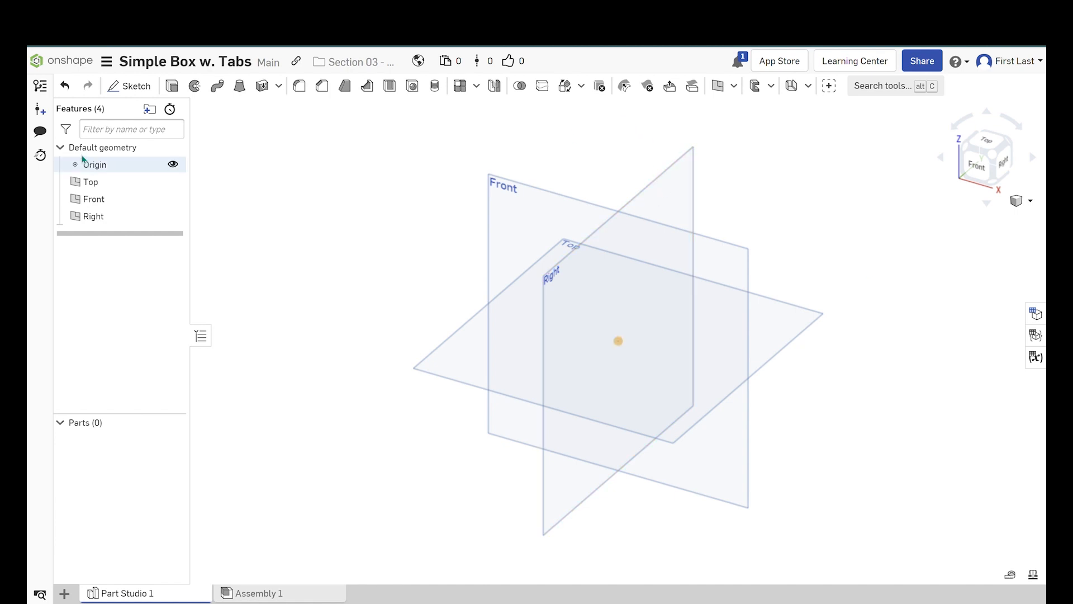
pyautogui.click(130, 87)
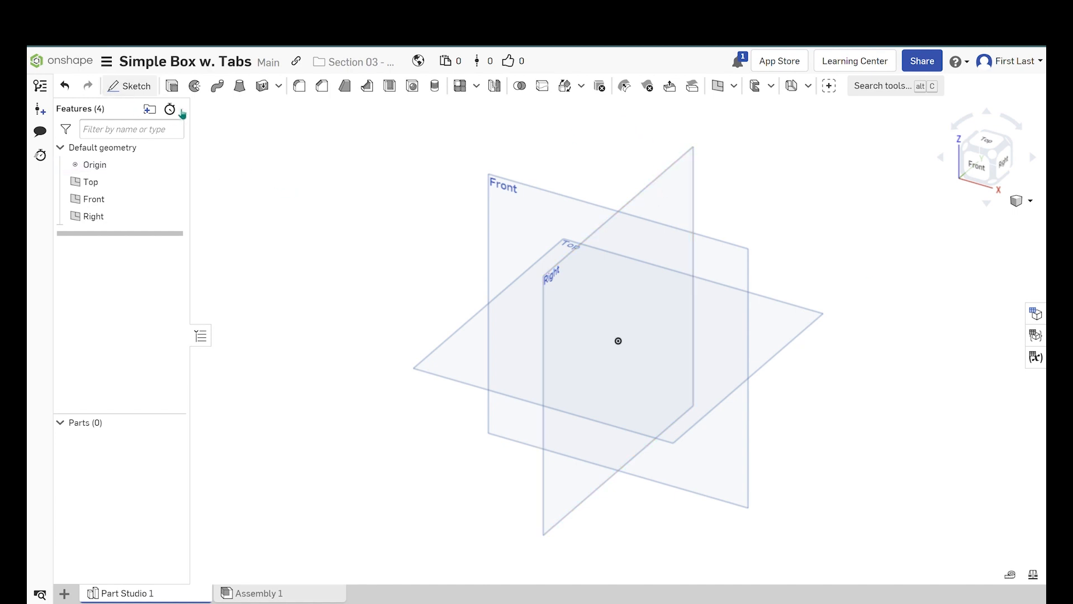
pyautogui.click(766, 306)
pyautogui.rightClick(773, 224)
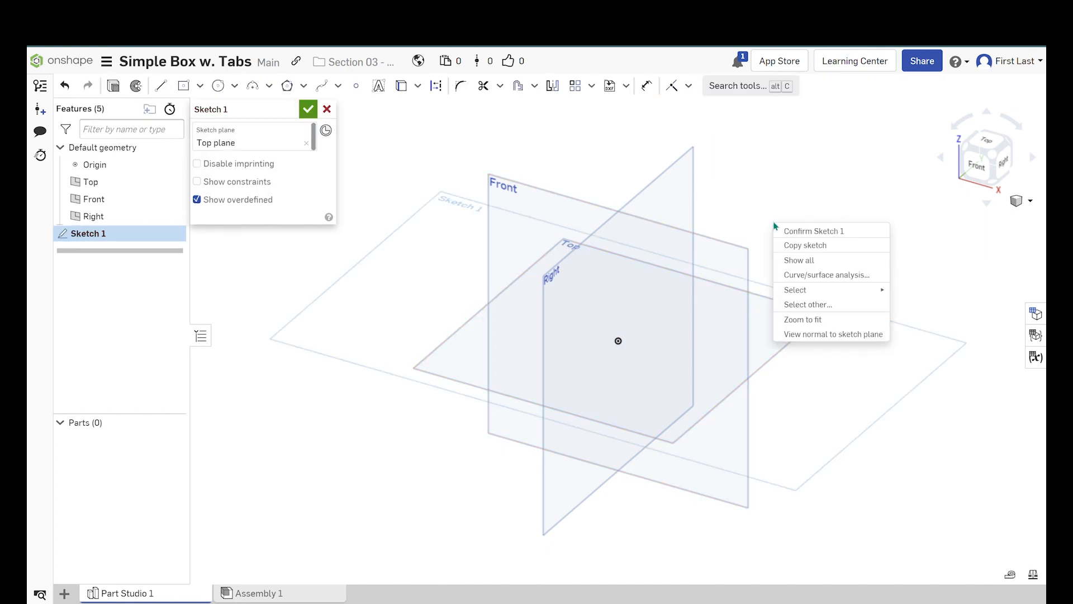
pyautogui.click(808, 333)
# - Draw a center-point rectangle at the origin, 6 in wide and 6 in high
pyautogui.click(185, 86)
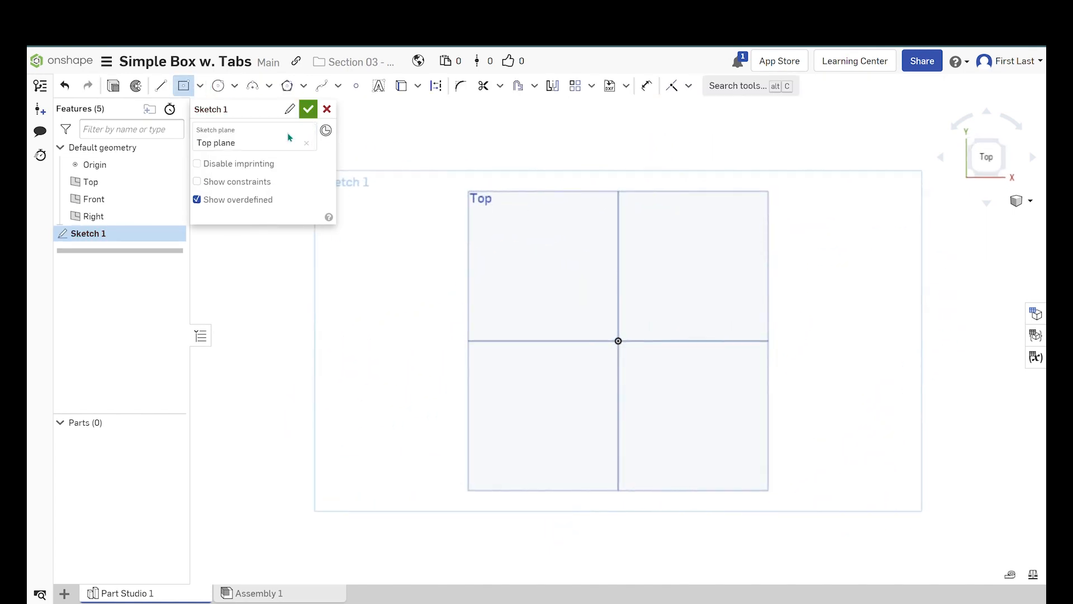
pyautogui.click(618, 340)
pyautogui.click(735, 229)
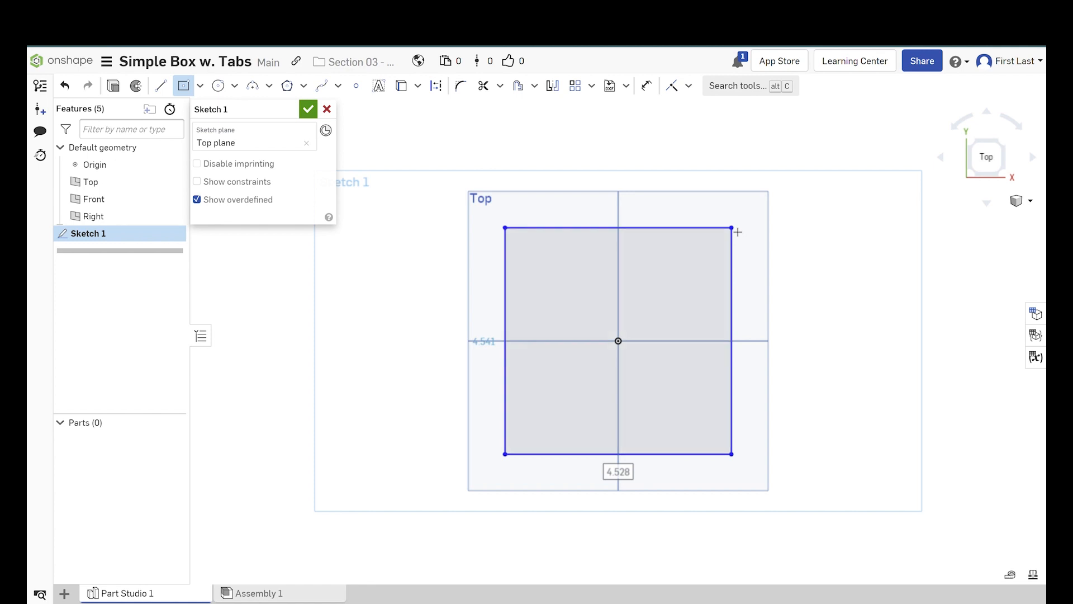
pyautogui.write('6')
pyautogui.press('Tab')
pyautogui.write('6')
pyautogui.press('Return')
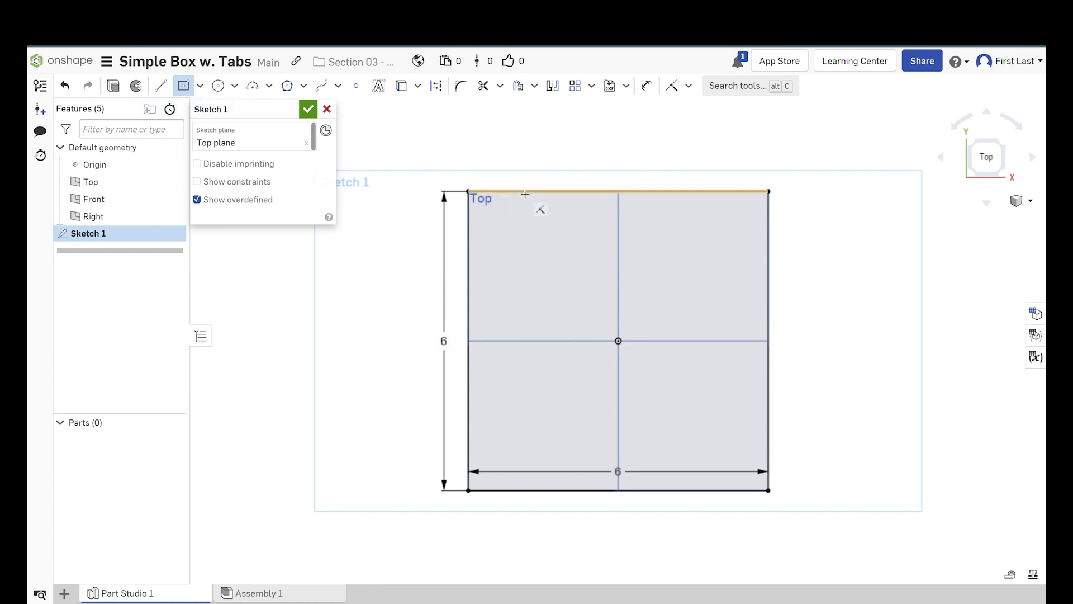
# - Draw a center-point rectangle at the midpoint of the square's upper edge, 1 in wide and 0.25 in high
pyautogui.click(619, 191)
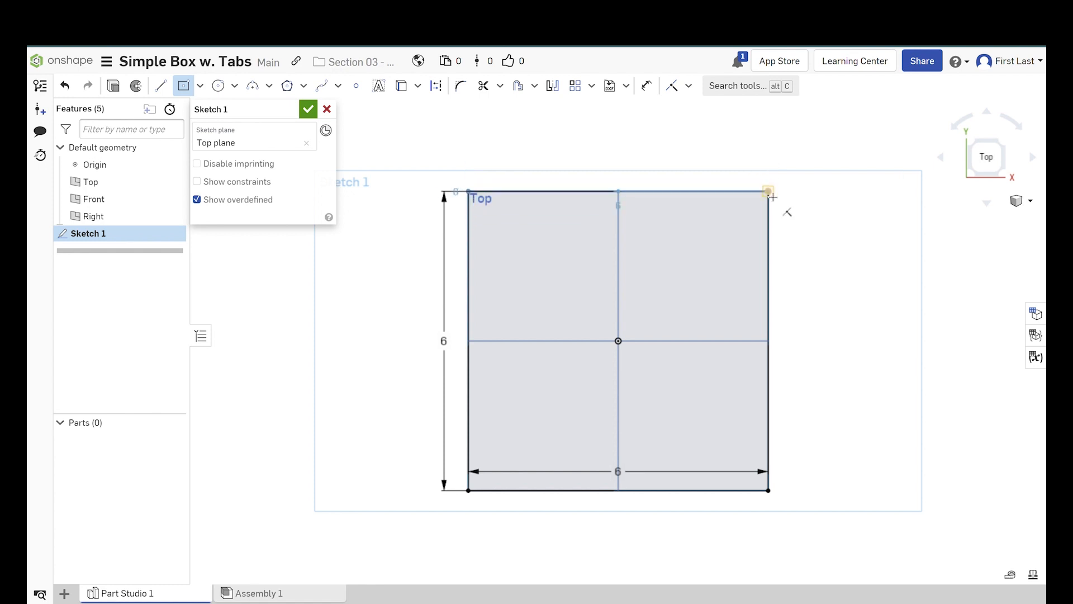
pyautogui.click(667, 174)
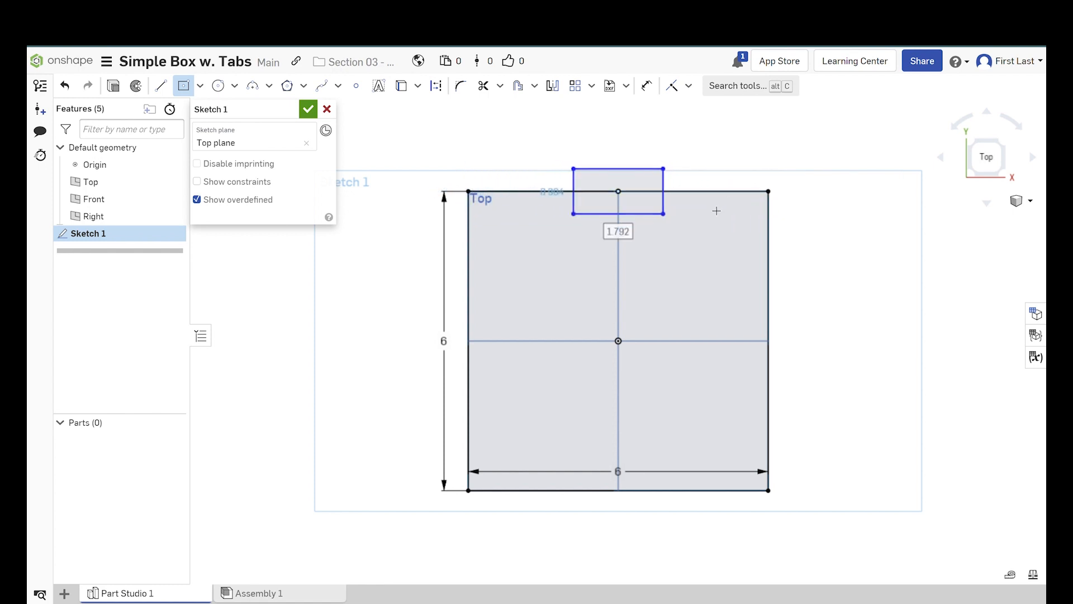
pyautogui.write('1')
pyautogui.press('Return')
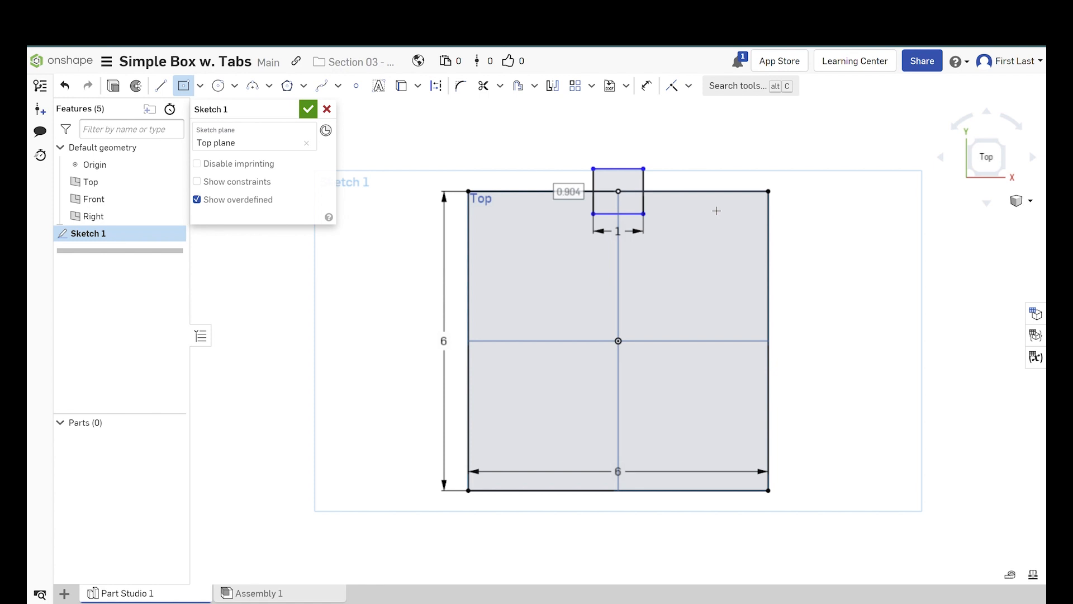
pyautogui.write('.')
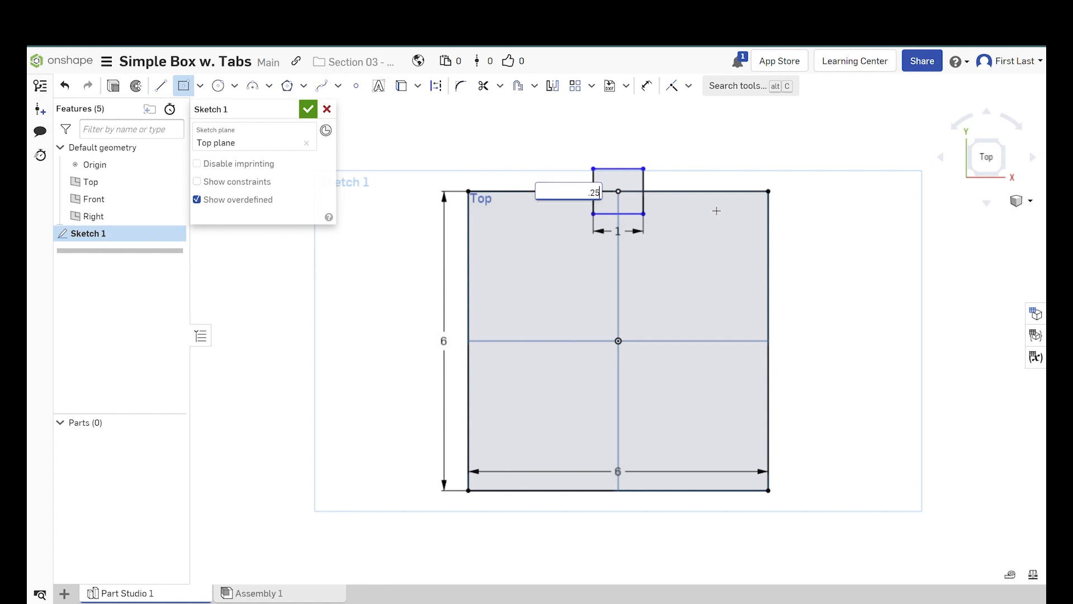
pyautogui.write('25')
pyautogui.press('Return')
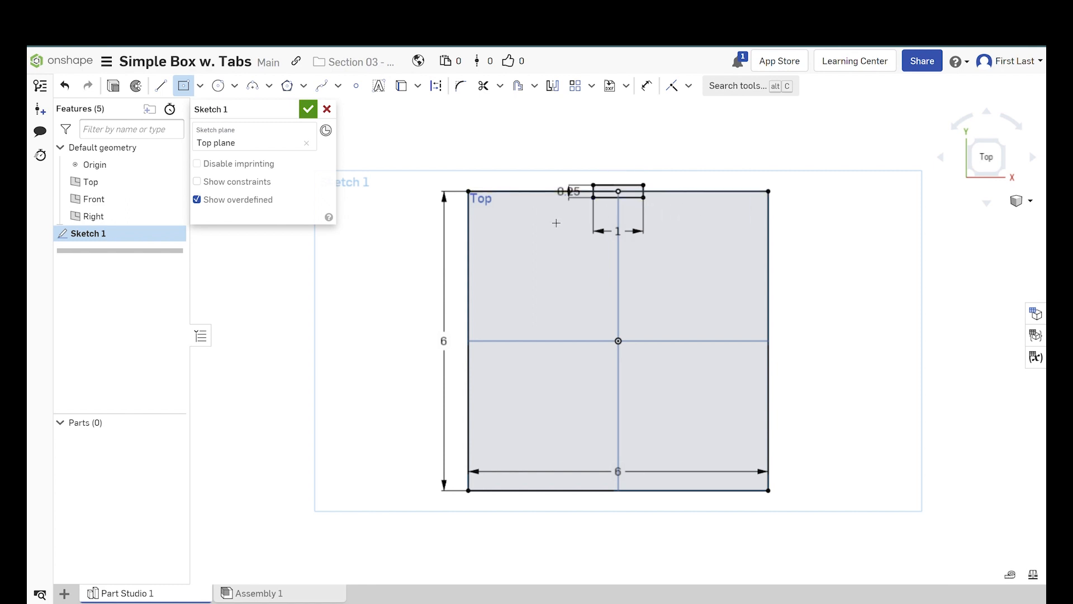
pyautogui.press('Escape')
# - Inspect the outer half of the upper tab rectangle and move its 0.25 in dimension closer, above the square's edge
pyautogui.scroll(5, 632, 185)
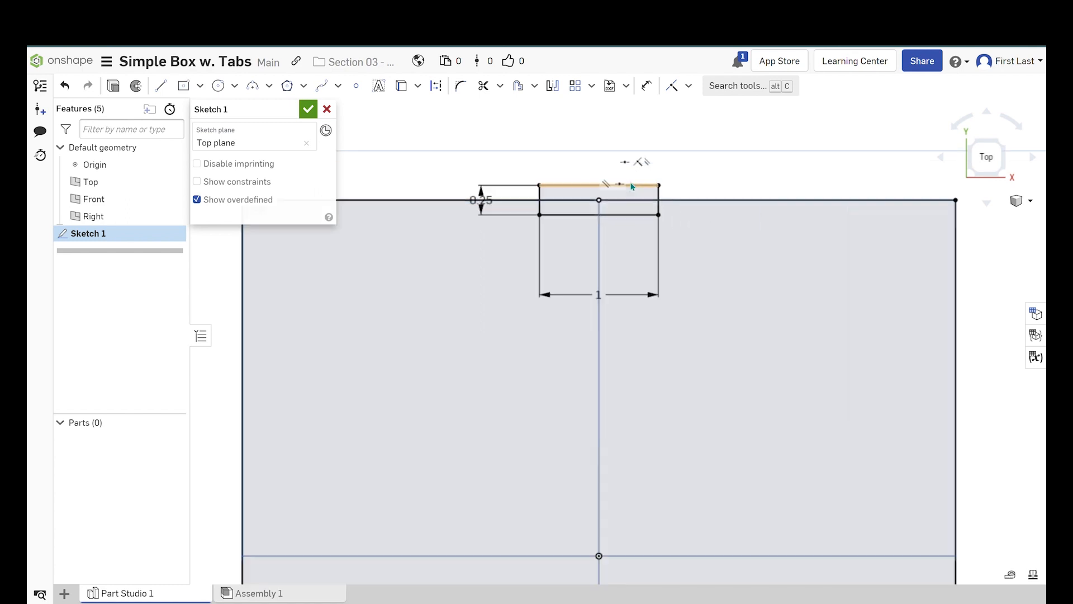
pyautogui.scroll(3, 633, 186)
pyautogui.click(593, 201)
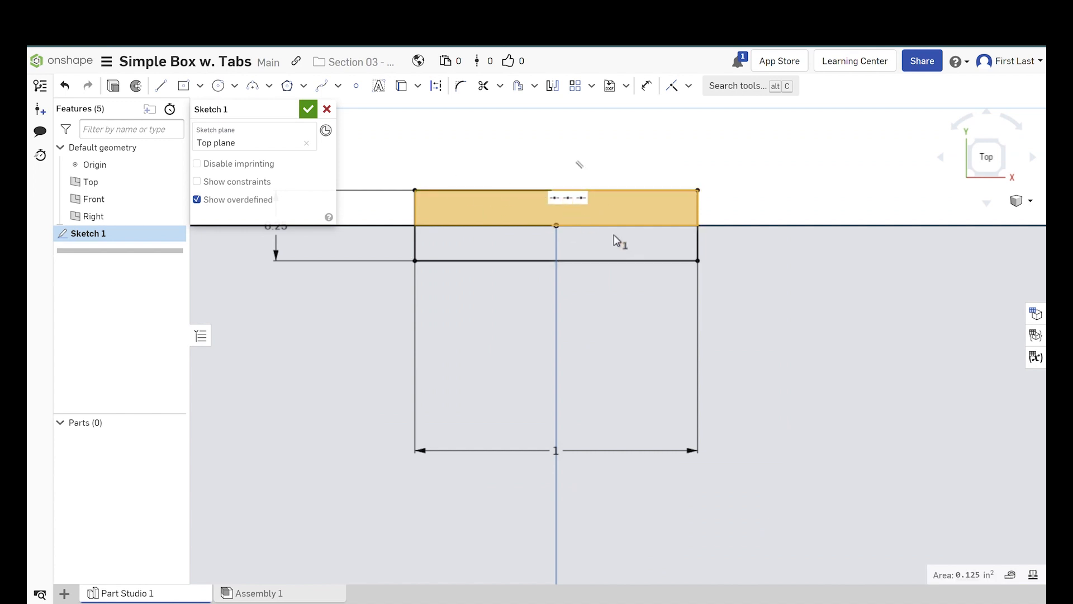
pyautogui.scroll(-2, 765, 258)
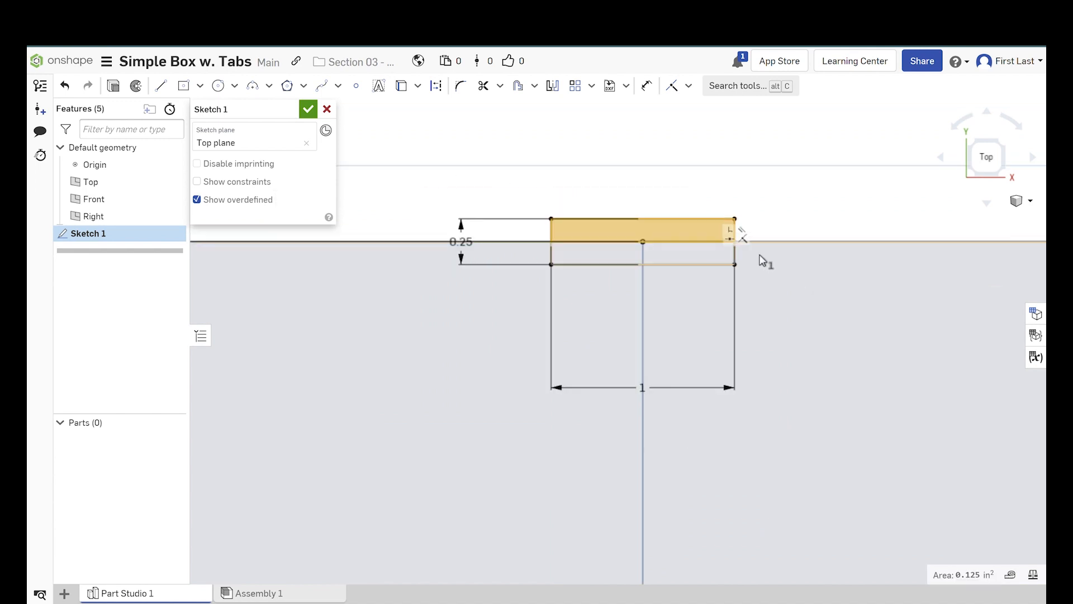
pyautogui.scroll(2, 582, 223)
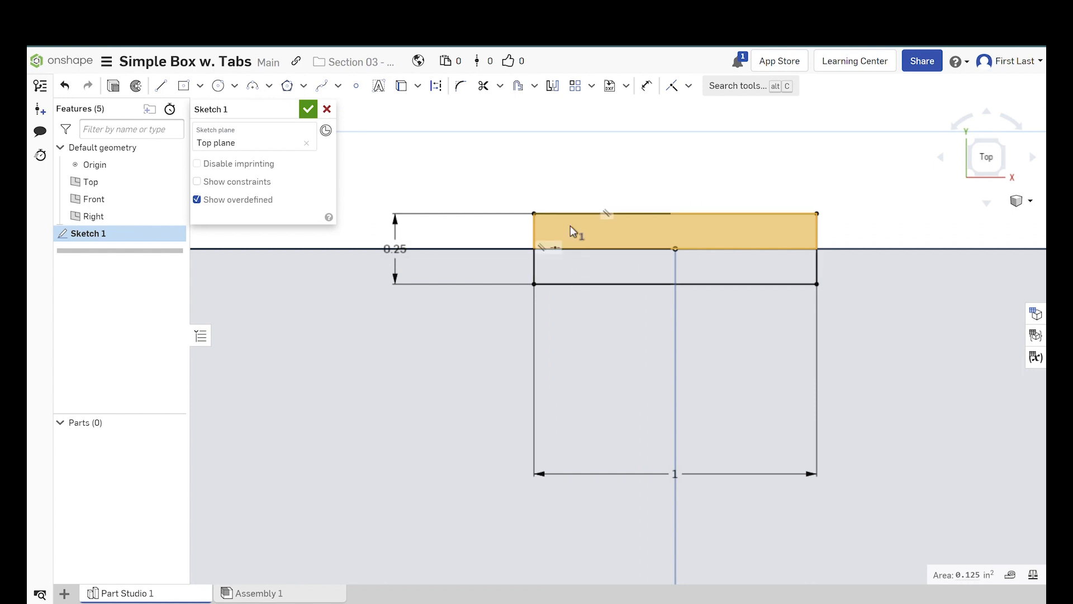
pyautogui.moveTo(408, 253)
pyautogui.mouseDown()
pyautogui.moveTo(479, 188)
pyautogui.moveTo(499, 195)
pyautogui.mouseUp()
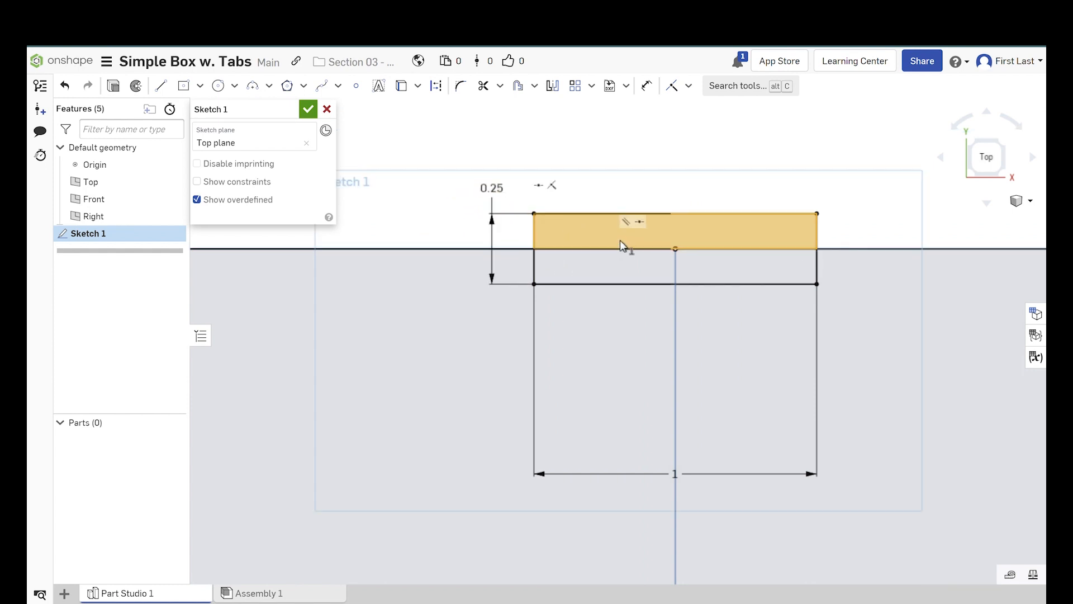
# - Add a driven dimension between the tab rectangle's upper line and the square's upper edge
pyautogui.click(647, 90)
pyautogui.click(587, 214)
pyautogui.click(581, 250)
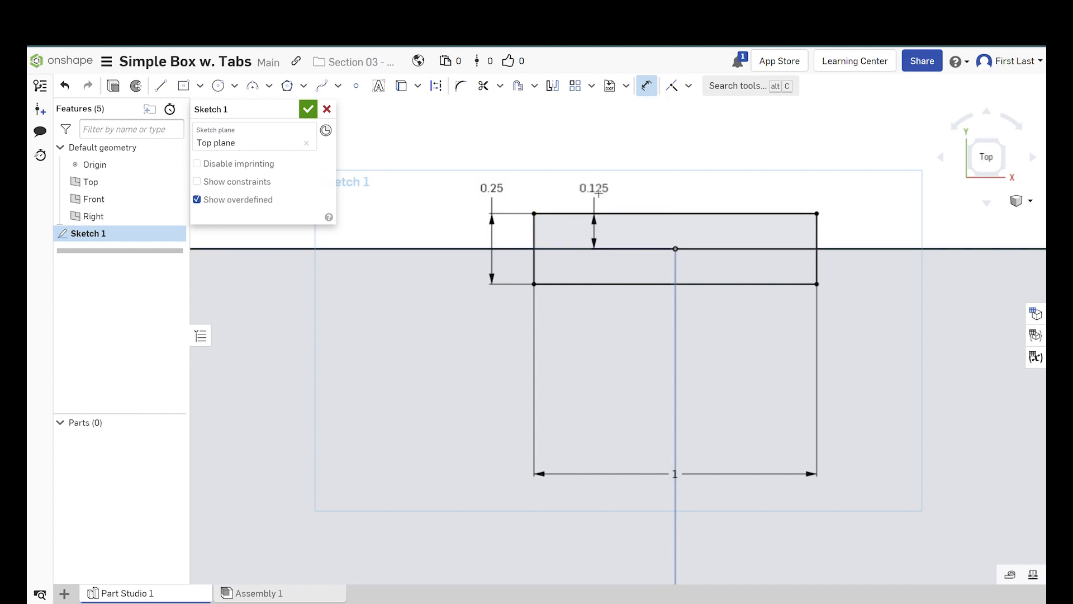
pyautogui.click(598, 193)
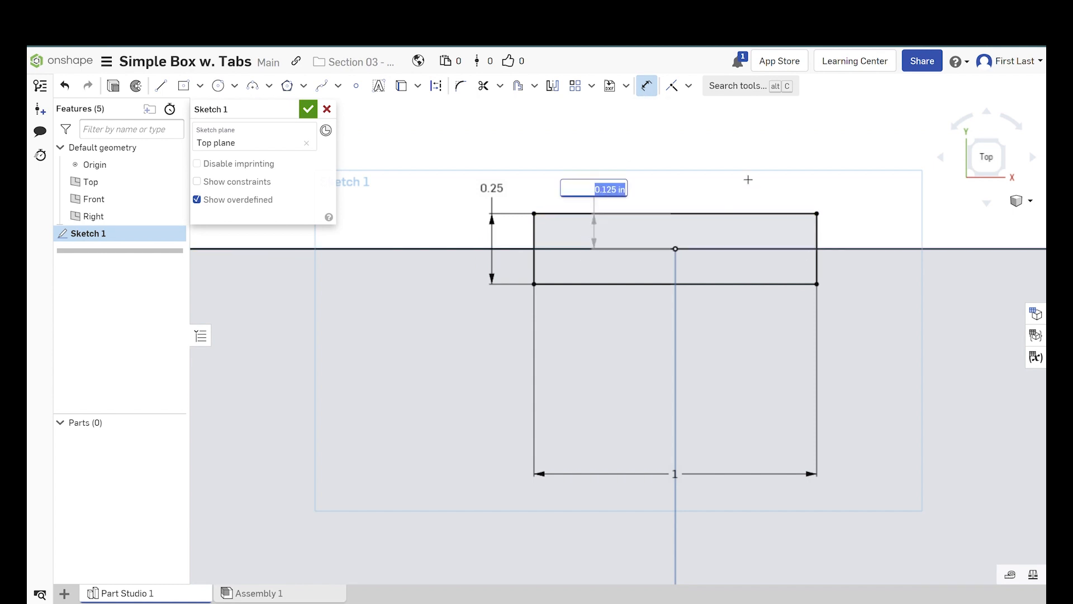
pyautogui.press('Return')
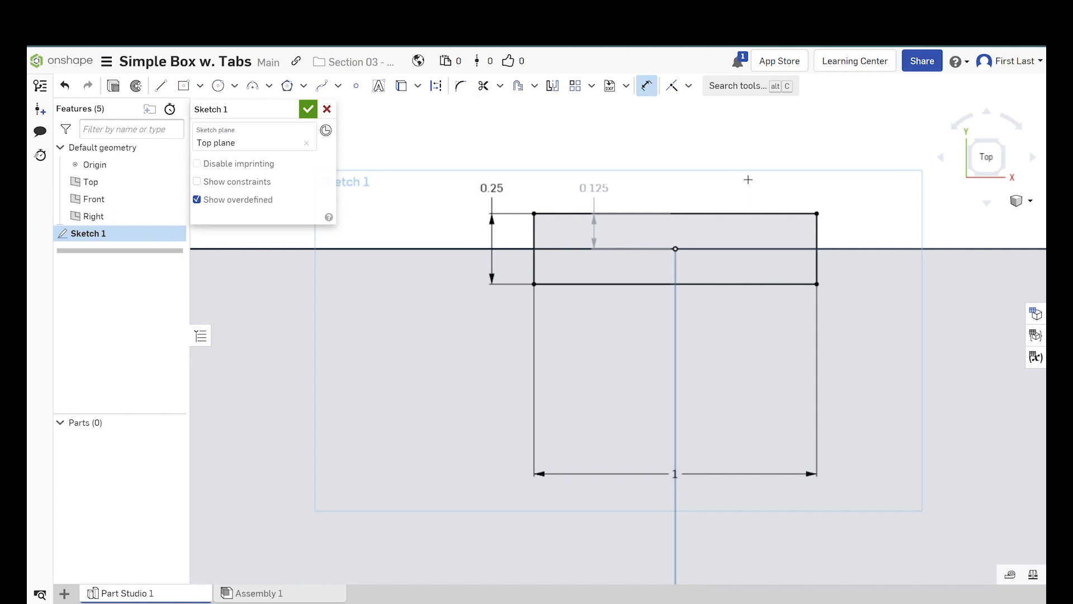
pyautogui.press('Escape')
# - Draw a center-point rectangle at the midpoint of the square's right edge, 0.25 in wide and 1 in high
pyautogui.press('f')
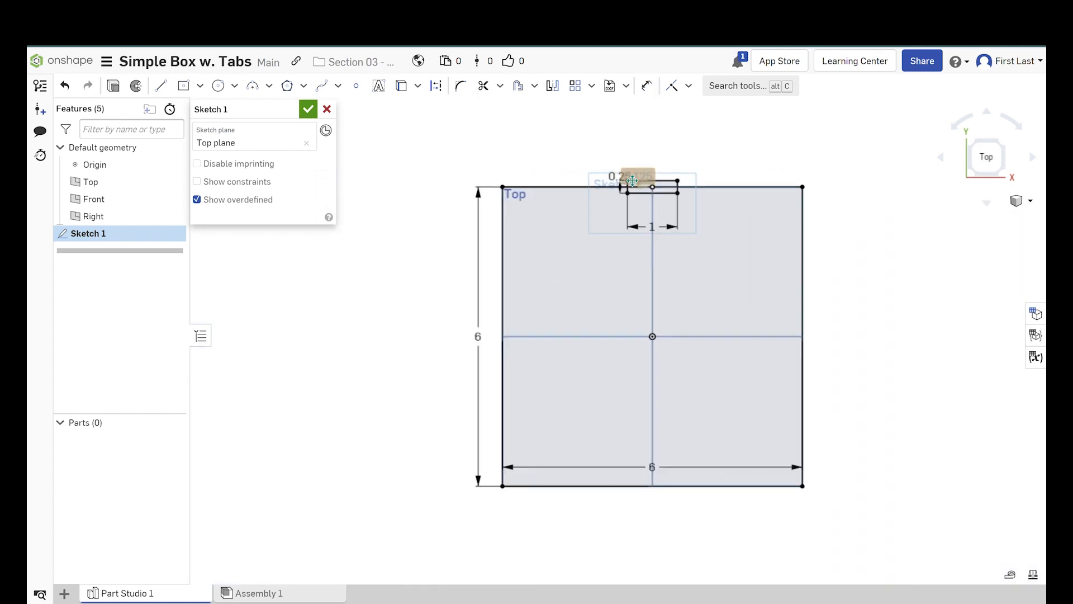
pyautogui.scroll(2, 647, 217)
pyautogui.scroll(-2, 624, 145)
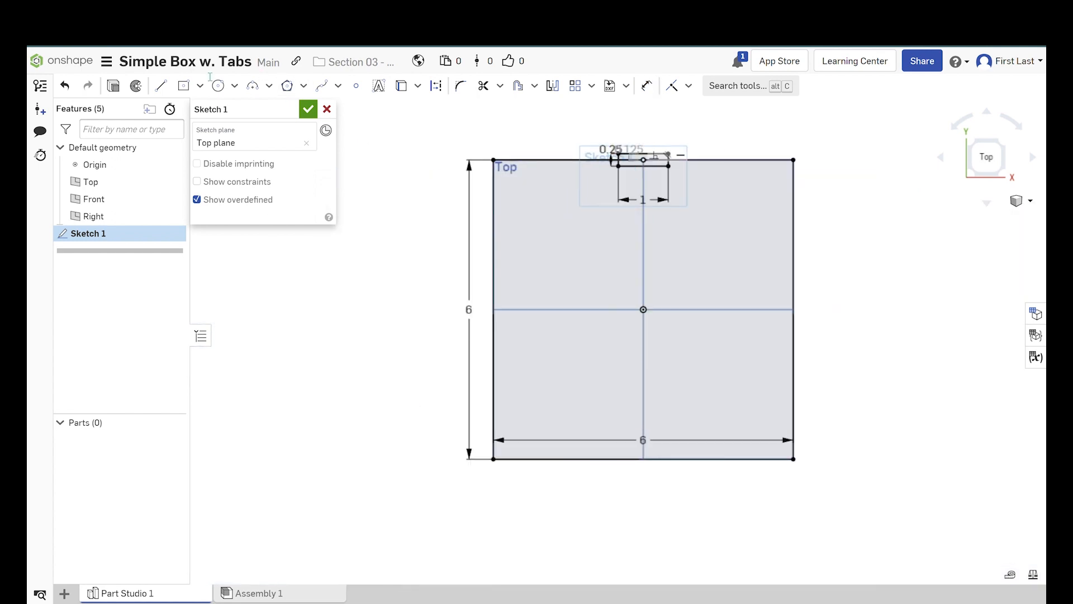
pyautogui.click(185, 88)
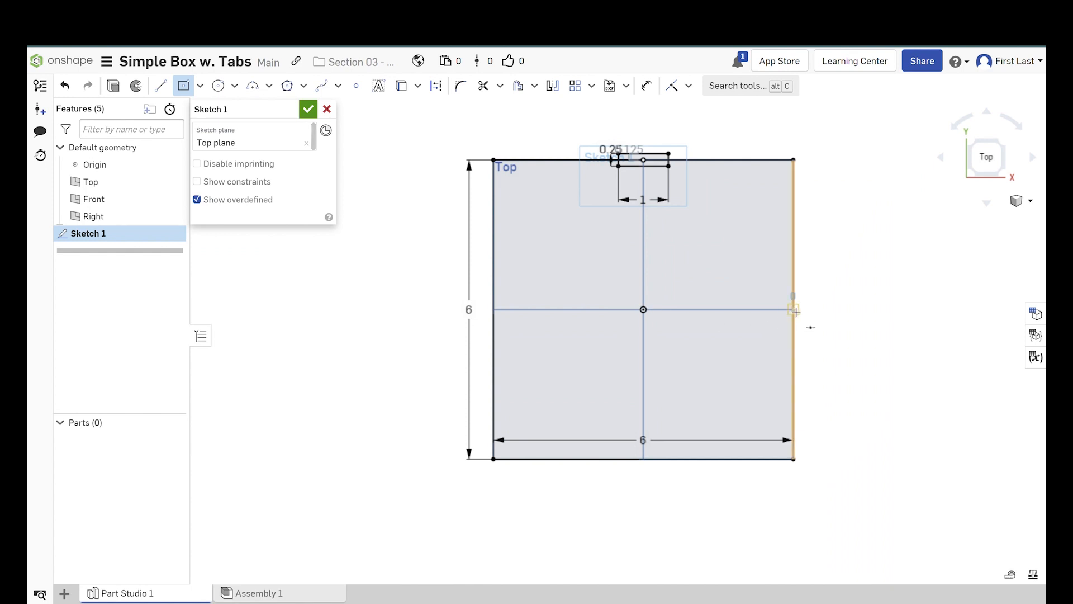
pyautogui.click(794, 310)
pyautogui.click(821, 267)
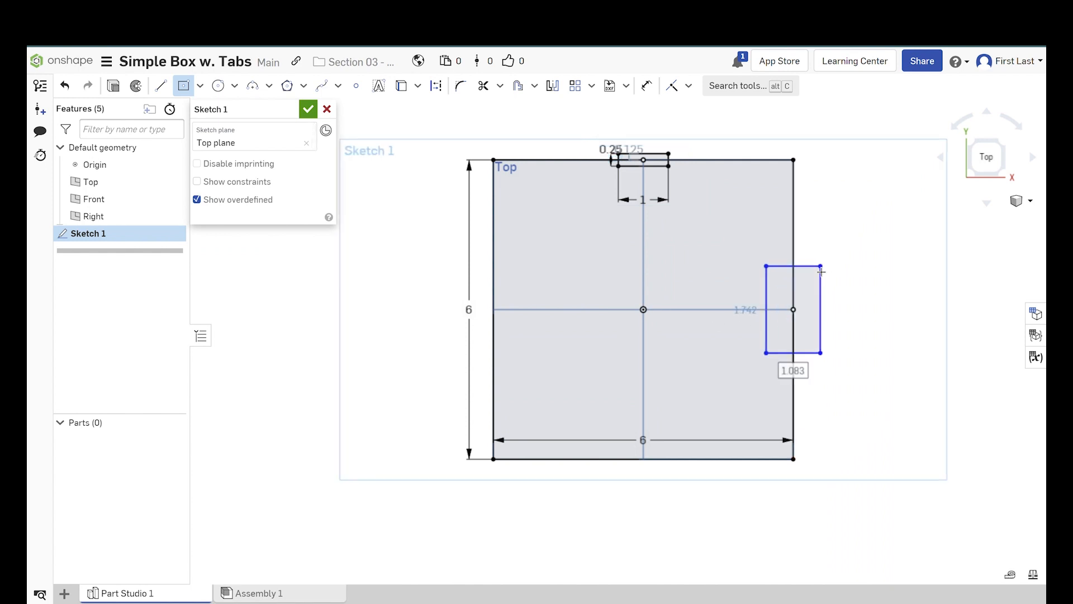
pyautogui.write('0.25')
pyautogui.press('Tab')
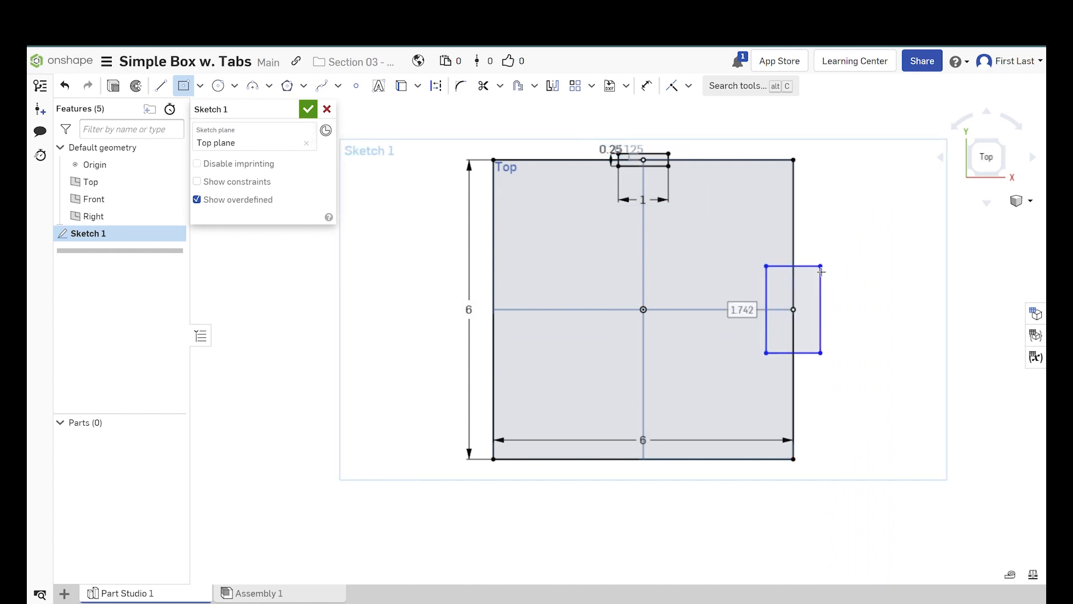
pyautogui.write('1')
pyautogui.press('Return')
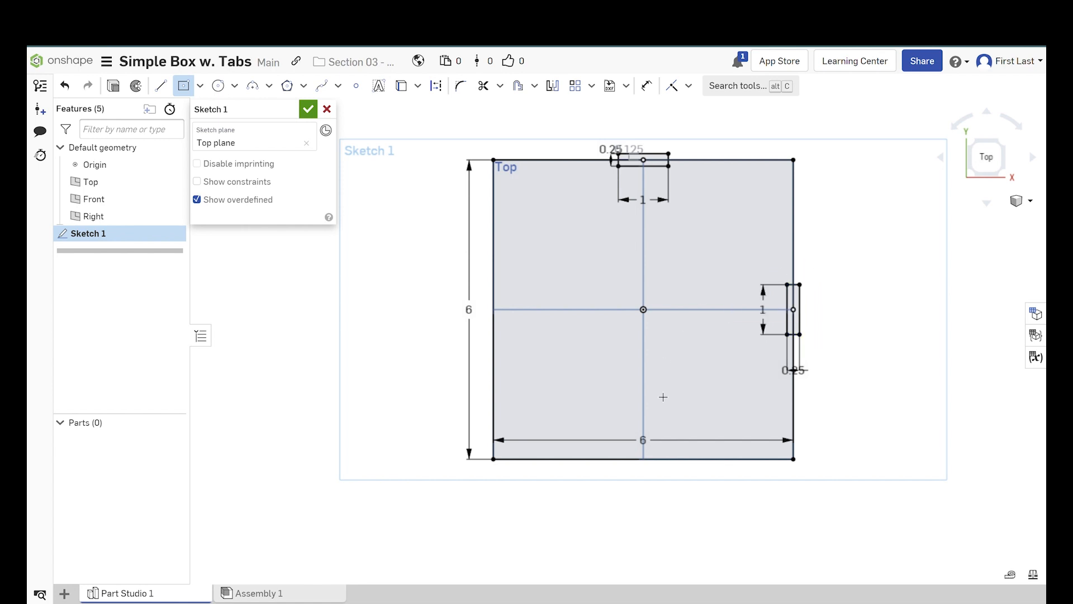
# - Draw a center-point rectangle at the midpoint of the square's lower edge, 1 in wide and 0.25 in high
pyautogui.click(645, 461)
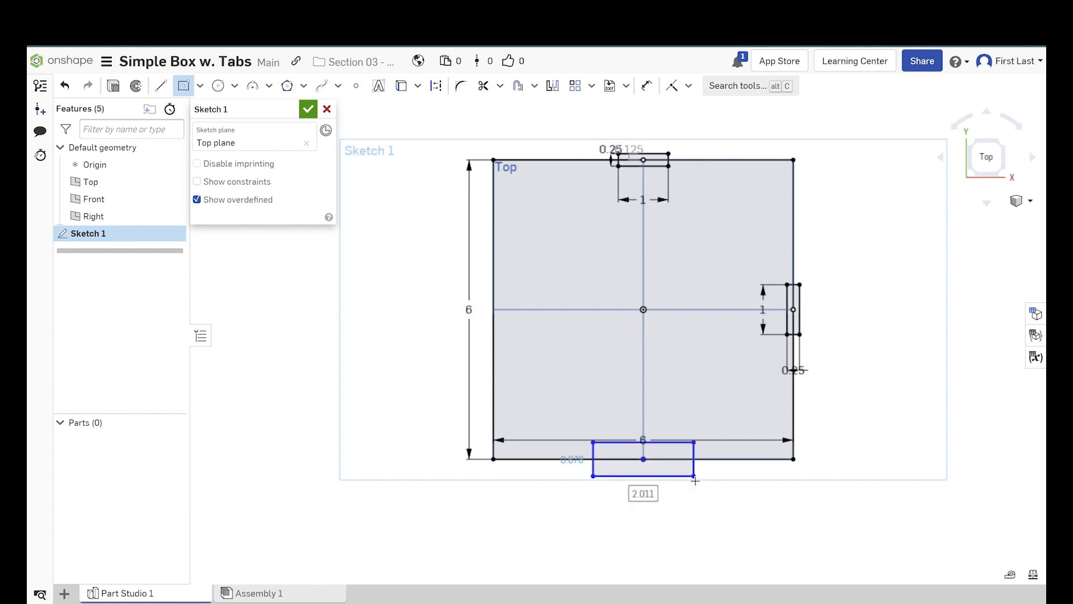
pyautogui.write('1')
pyautogui.press('Tab')
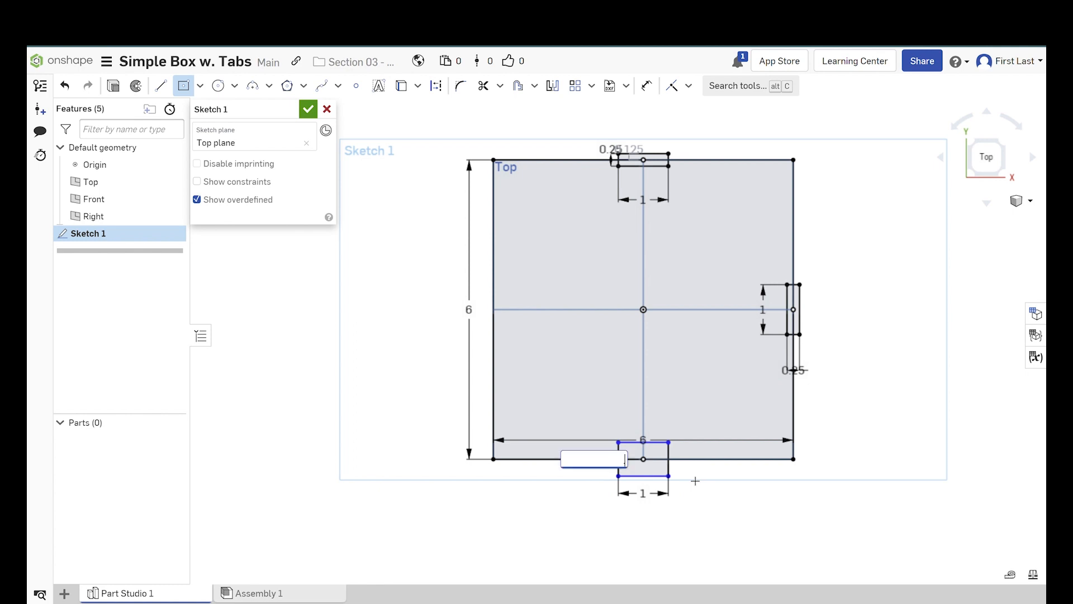
pyautogui.write('0.25')
pyautogui.press('Return')
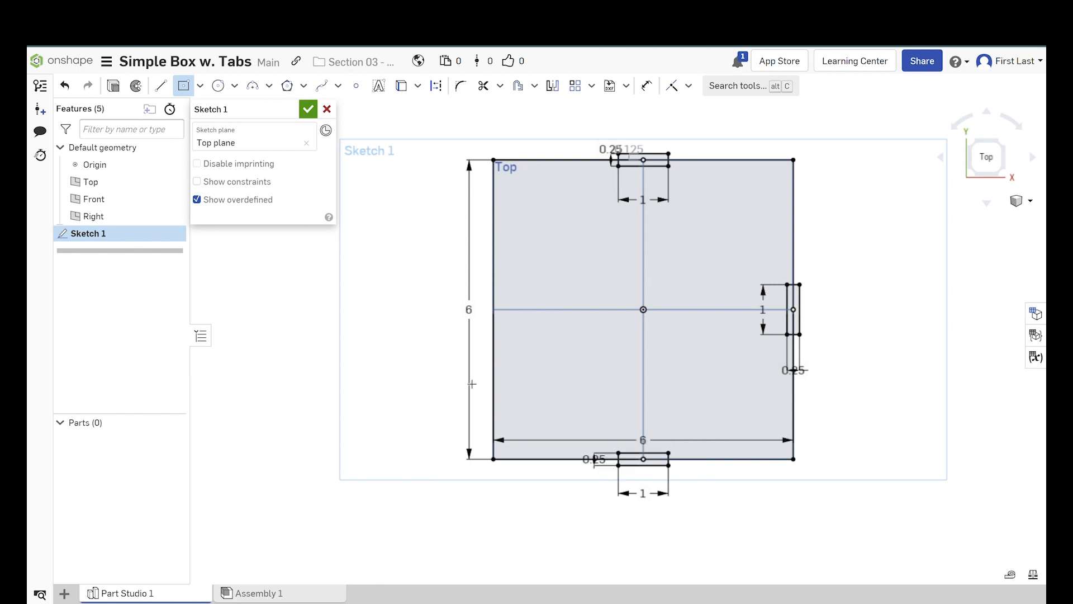
# - Draw a 0.25 in wide, 1 in high center-point rectangle at the midpoint of the square's left edge and finish the sketch
pyautogui.click(497, 312)
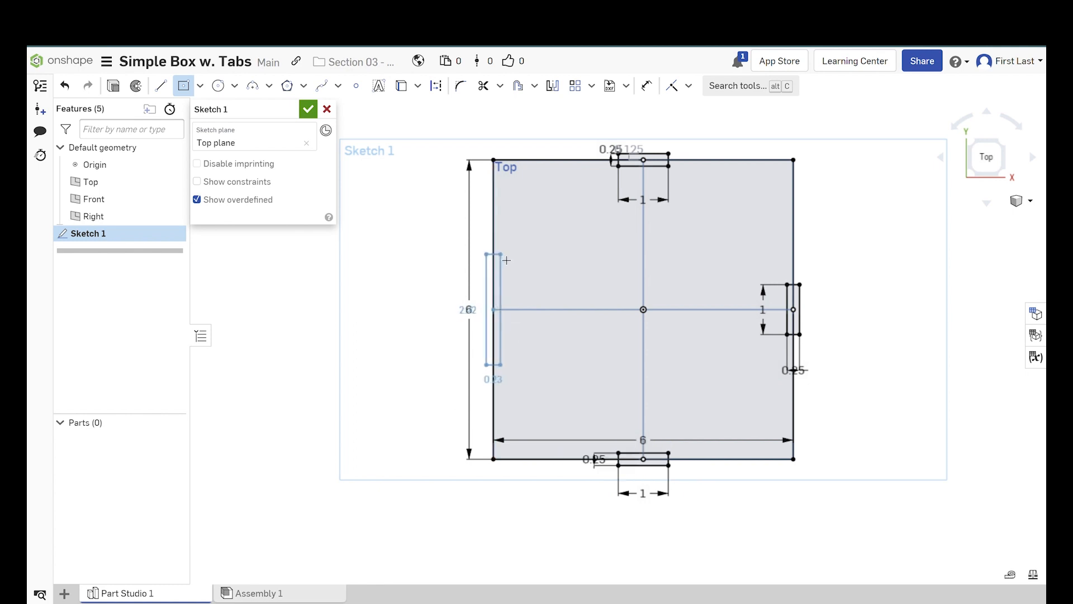
pyautogui.click(514, 261)
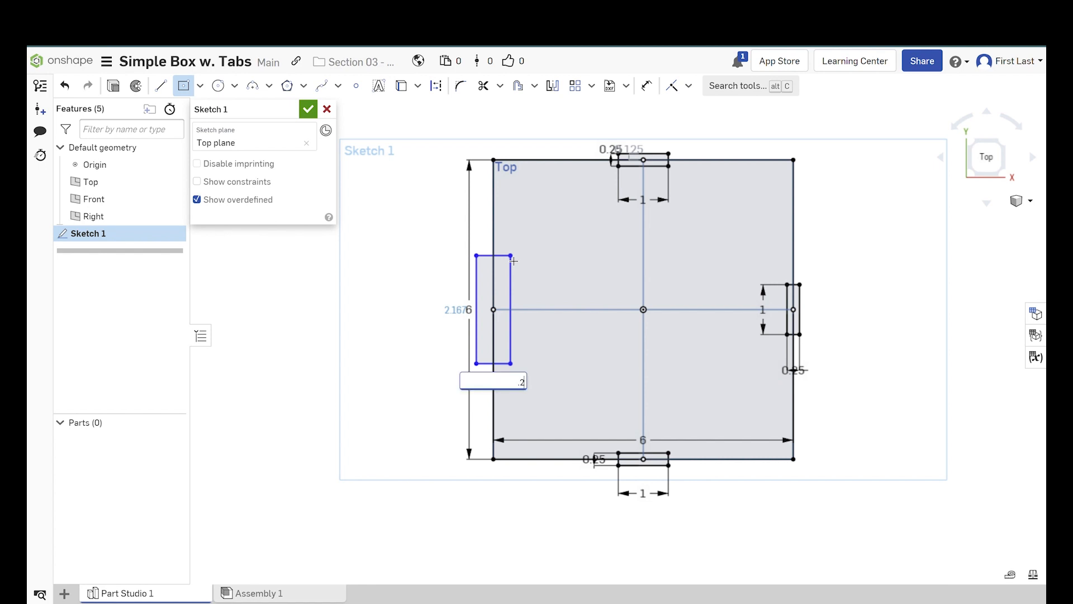
pyautogui.press('Return')
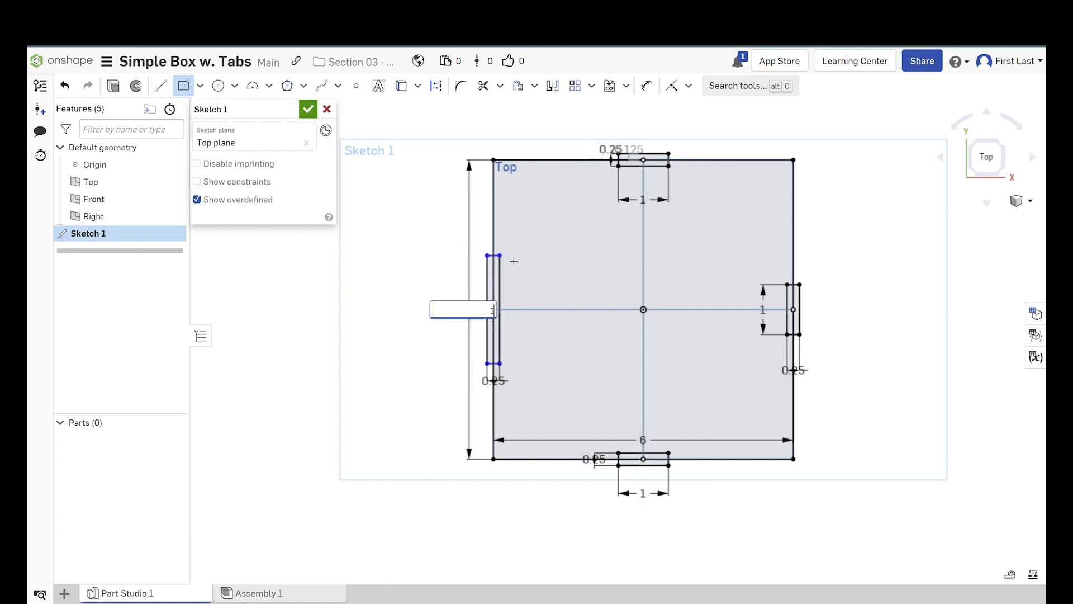
pyautogui.press('Escape')
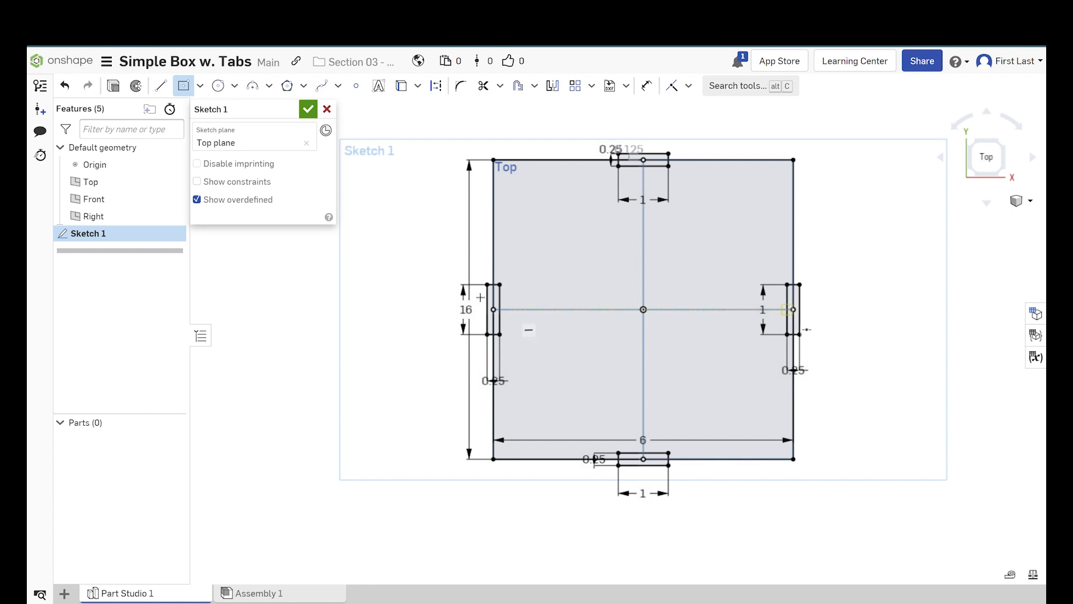
pyautogui.click(308, 110)
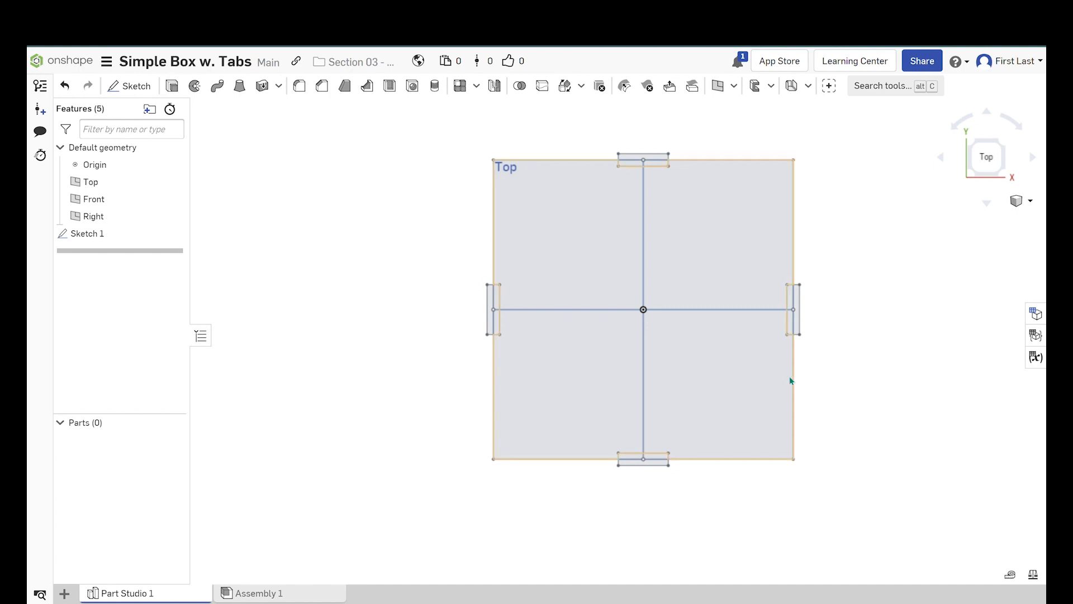
# - Start an Extrude with the 6 in square and both parts of its upper tab rectangle as regions
pyautogui.click(173, 86)
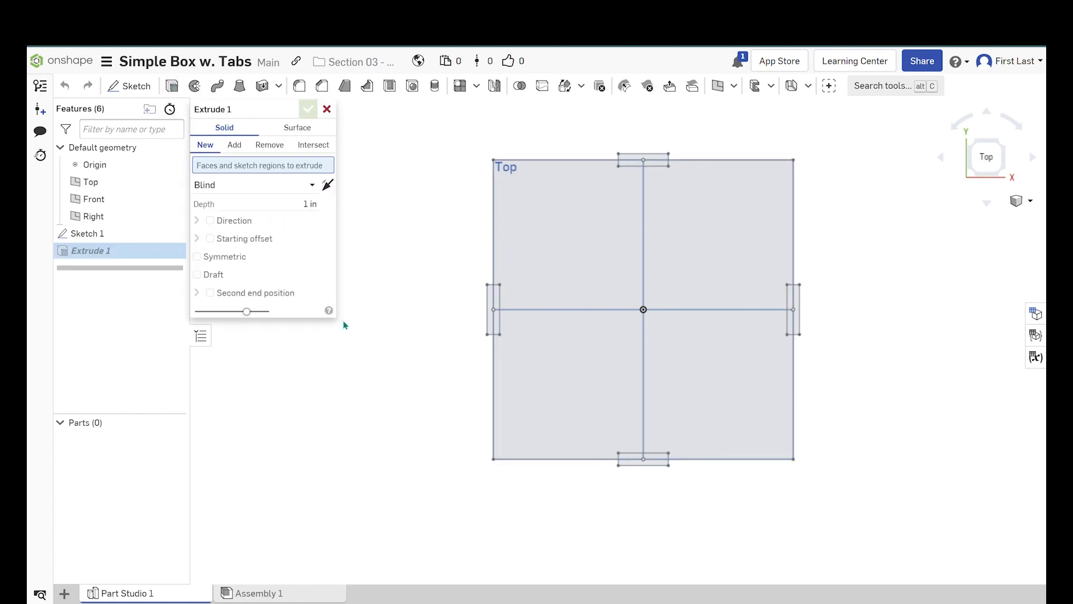
pyautogui.click(579, 231)
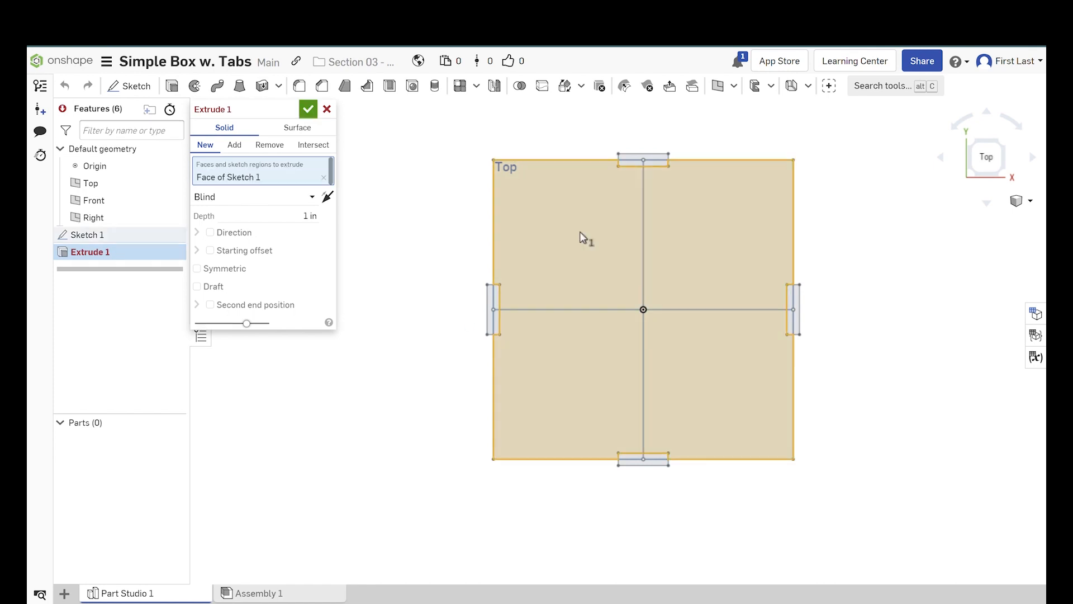
pyautogui.scroll(5, 650, 152)
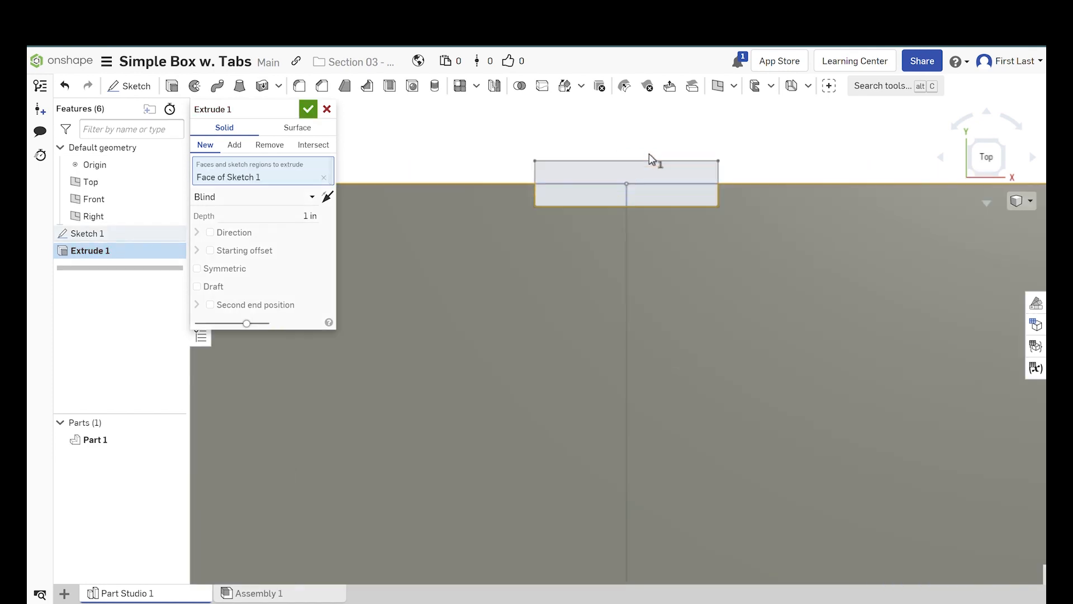
pyautogui.click(612, 176)
pyautogui.click(598, 187)
pyautogui.scroll(-5, 591, 224)
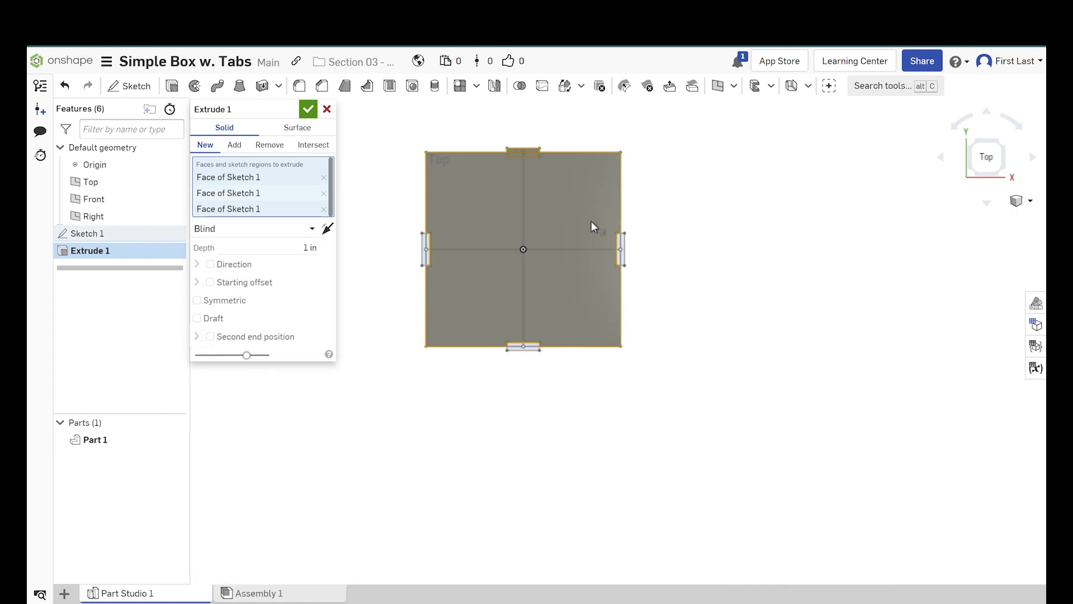
# - Add the tab rectangles on the square's right, lower and left edges to the extrusion regions
pyautogui.scroll(8, 604, 274)
pyautogui.click(607, 263)
pyautogui.scroll(-5, 665, 241)
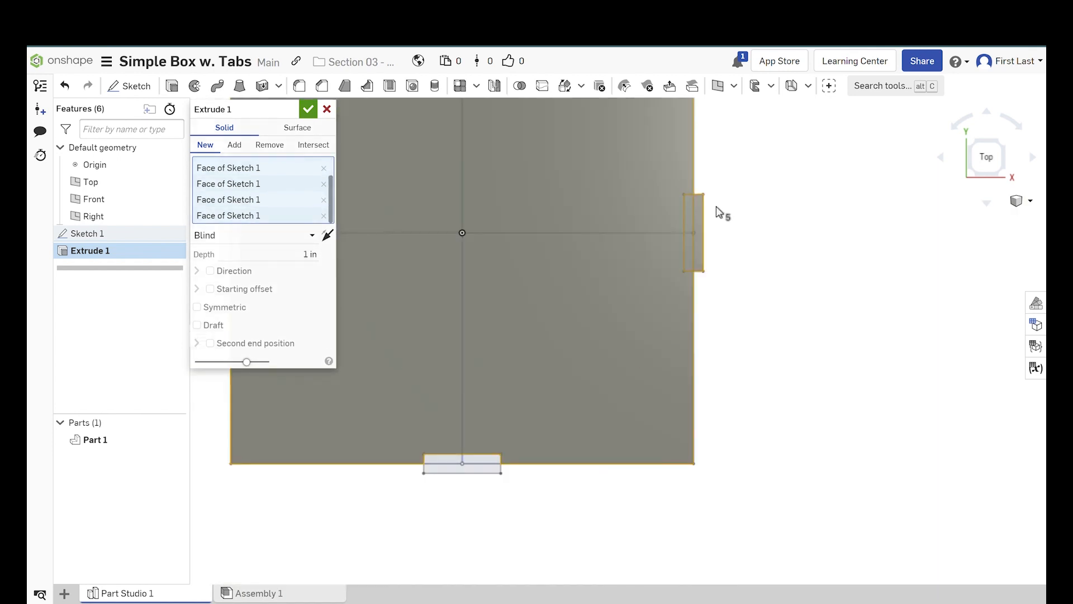
pyautogui.scroll(8, 439, 462)
pyautogui.scroll(-5, 432, 511)
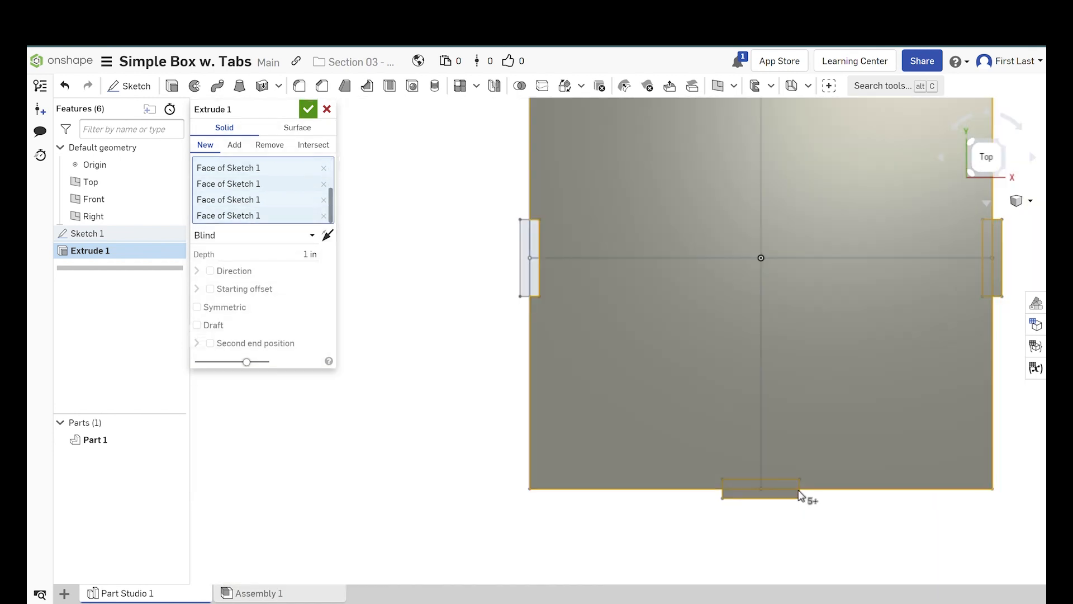
pyautogui.scroll(8, 534, 233)
pyautogui.scroll(-5, 544, 259)
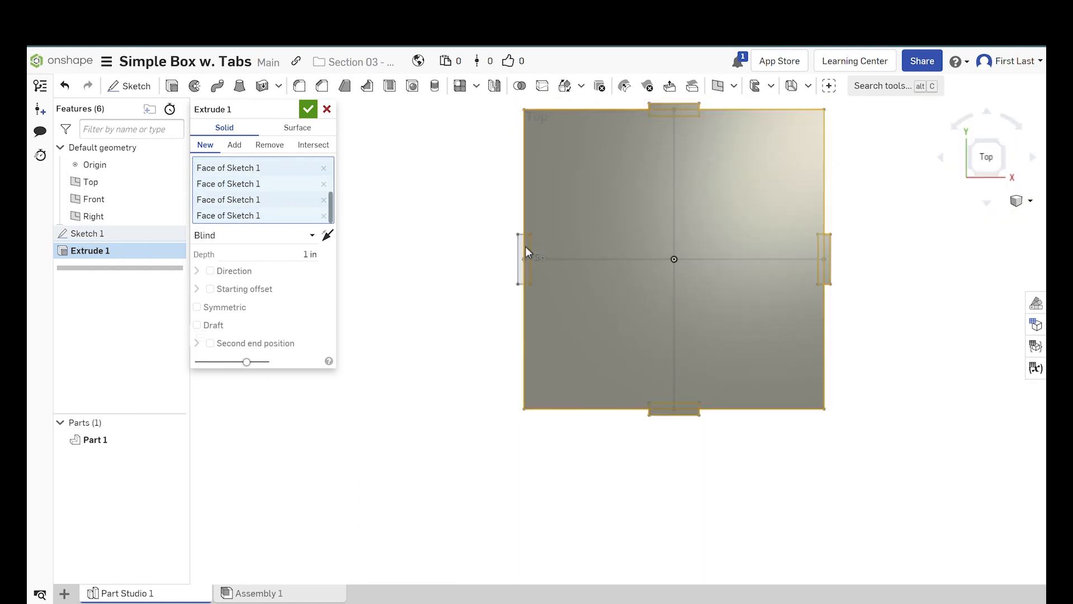
# - Set the extrusion depth to 0.125 in and accept the new solid panel
pyautogui.moveTo(831, 447); pyautogui.dragTo(767, 328, button='right')
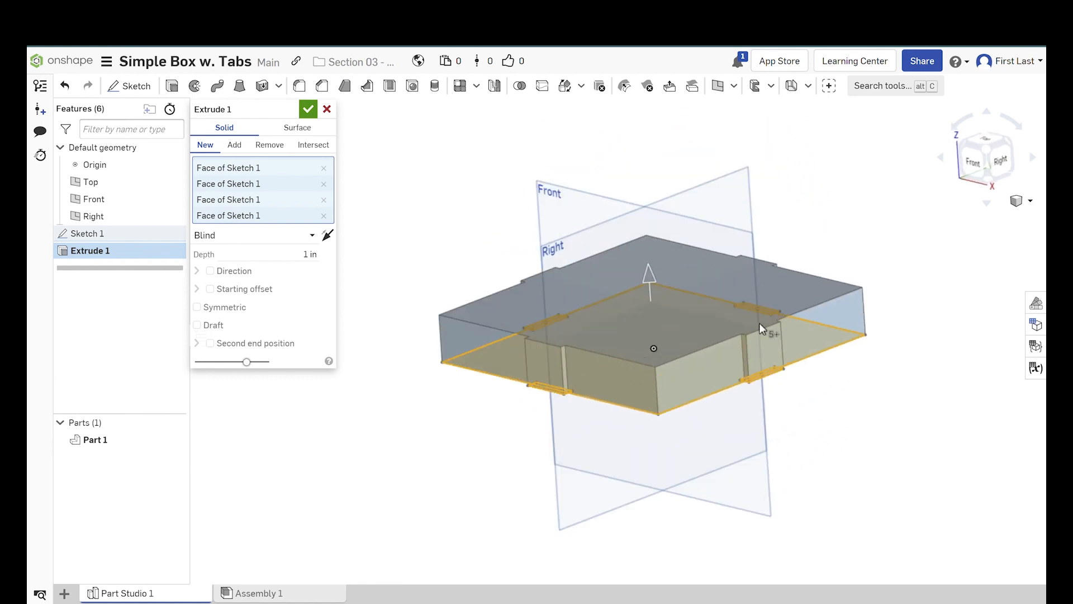
pyautogui.click(315, 256)
pyautogui.press('BackSpace')
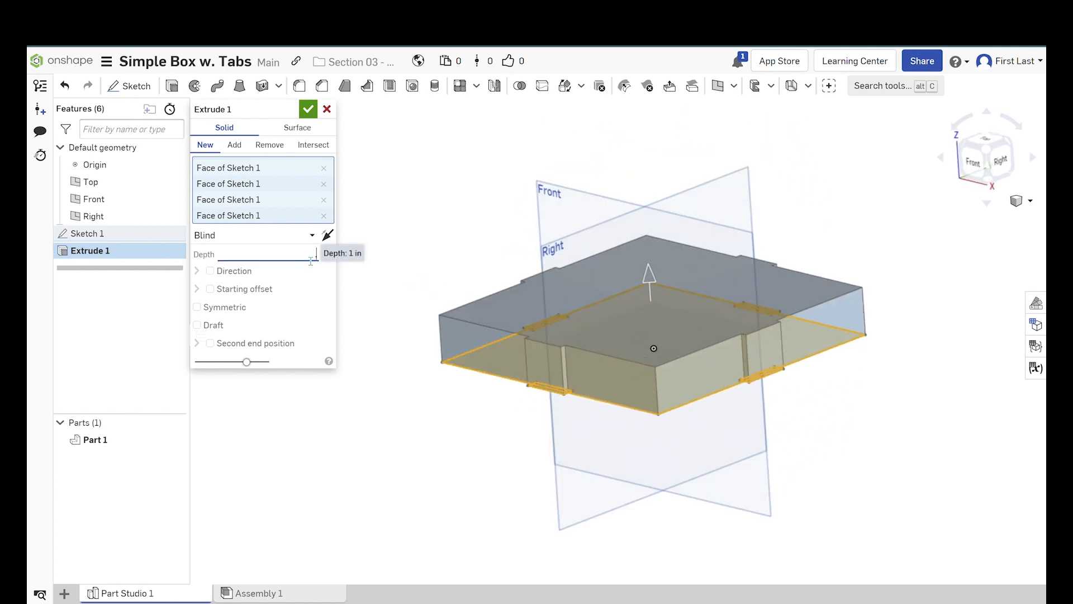
pyautogui.write('.125')
pyautogui.press('Return')
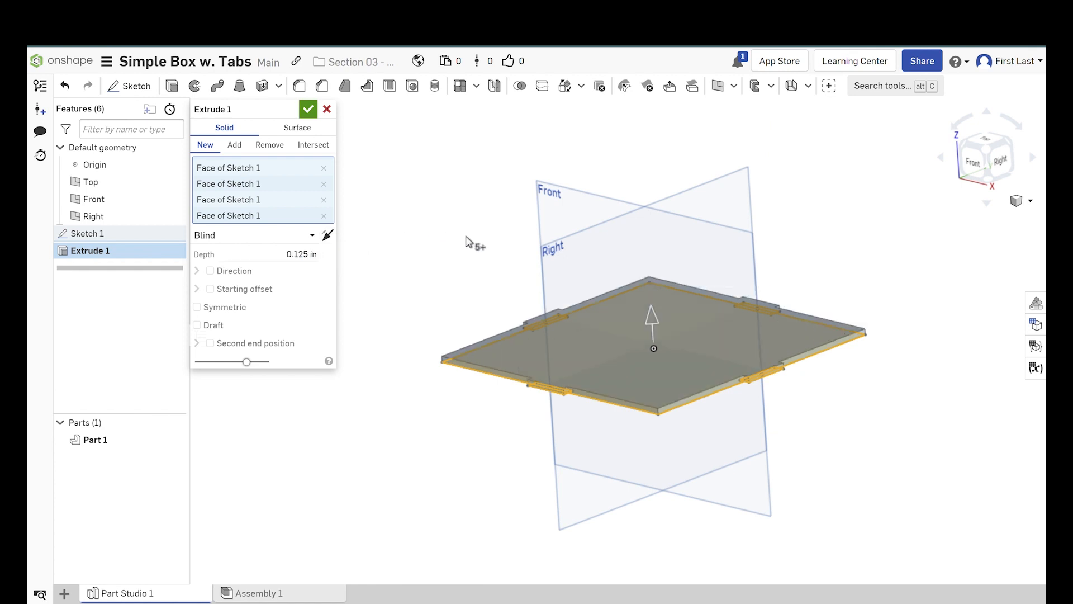
pyautogui.scroll(3, 662, 405)
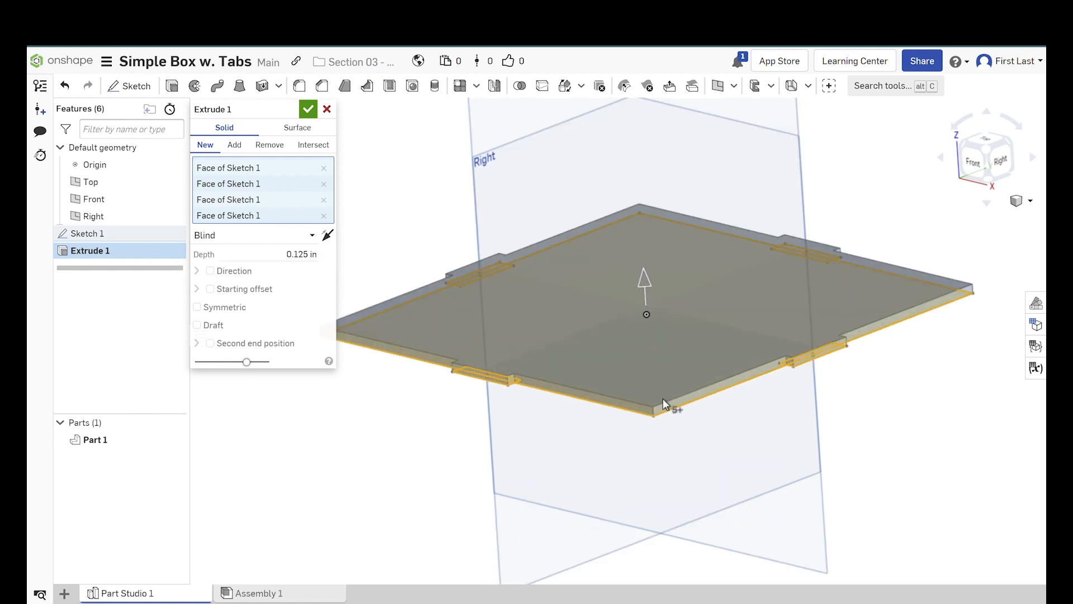
pyautogui.scroll(1, 663, 397)
pyautogui.scroll(-5, 693, 364)
pyautogui.scroll(4, 670, 336)
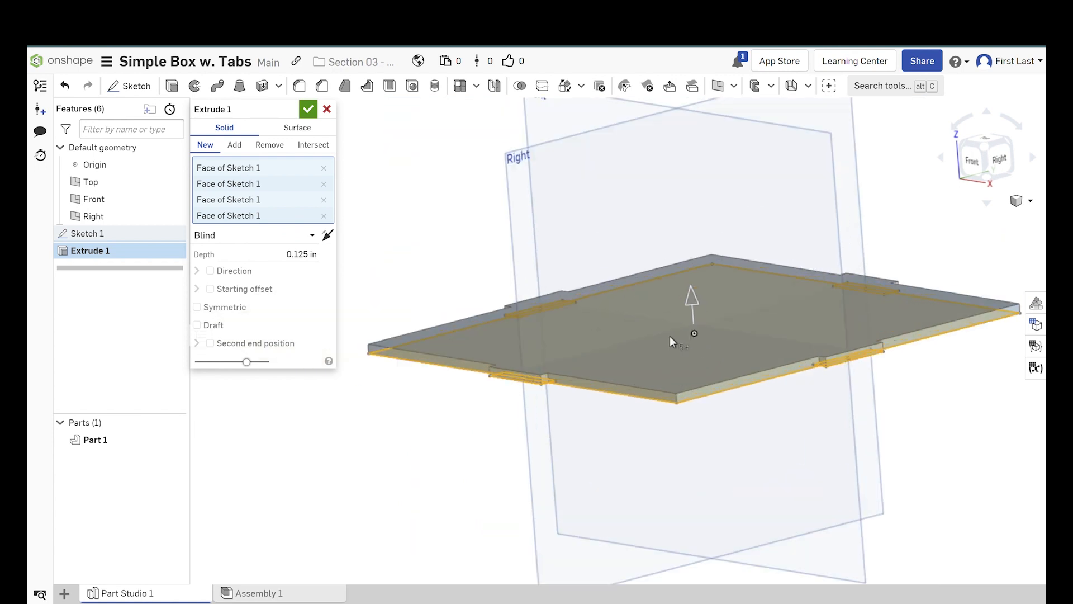
pyautogui.click(309, 110)
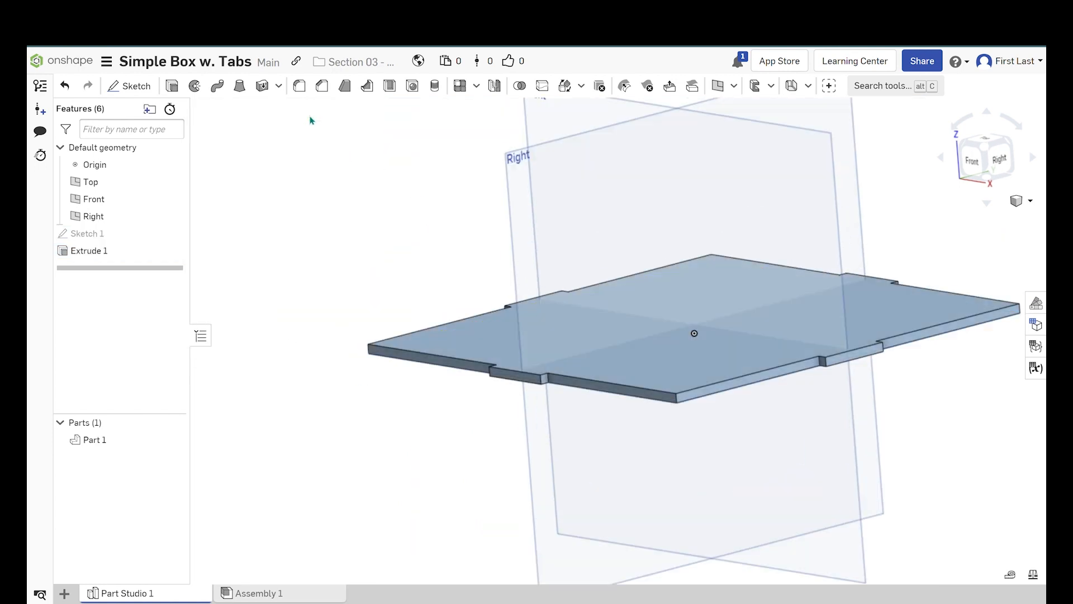
pyautogui.scroll(-3, 391, 268)
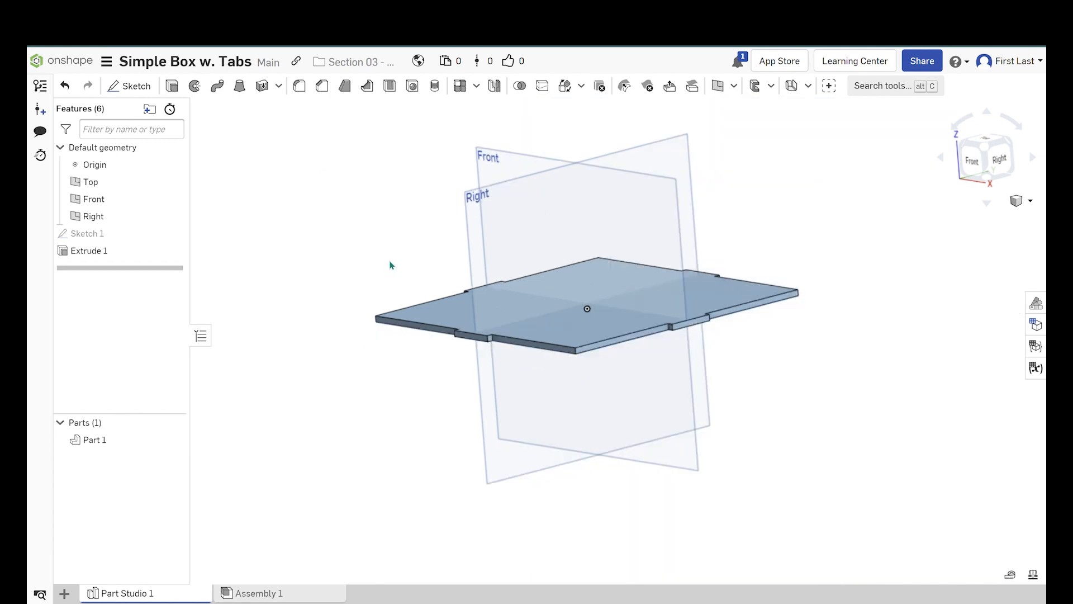
# - Start a sketch on the thin front edge face of the panel, beside the tab, and view it normal to the sketch plane
pyautogui.click(129, 86)
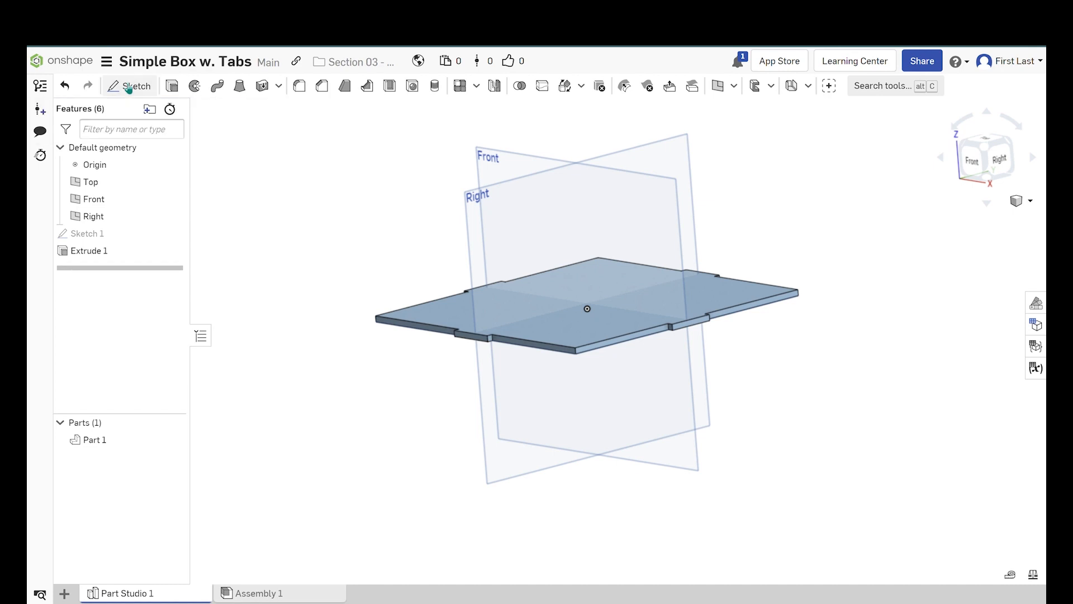
pyautogui.scroll(5, 335, 316)
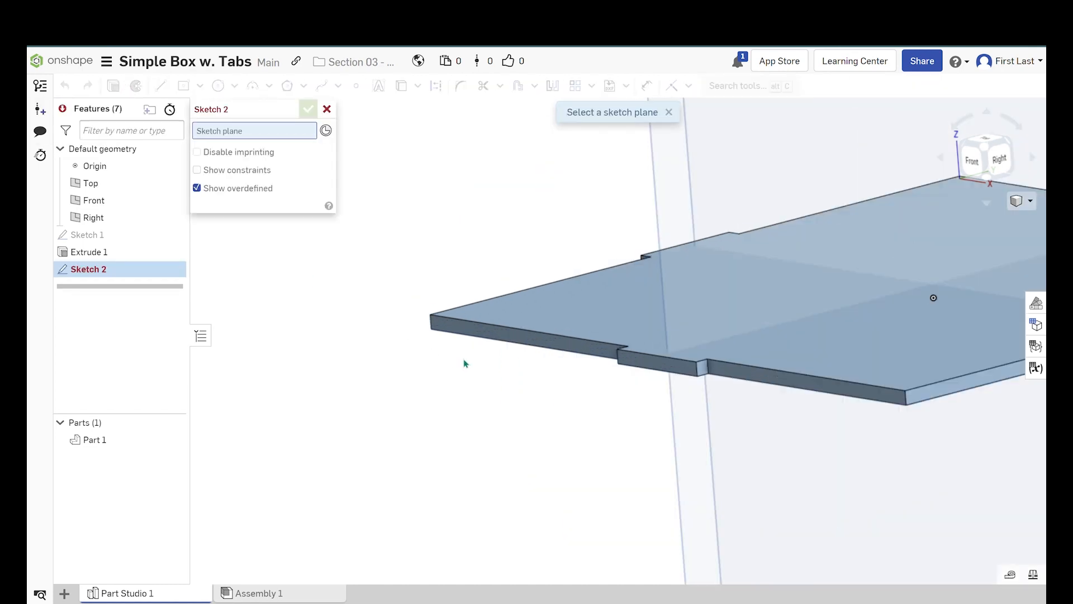
pyautogui.click(481, 333)
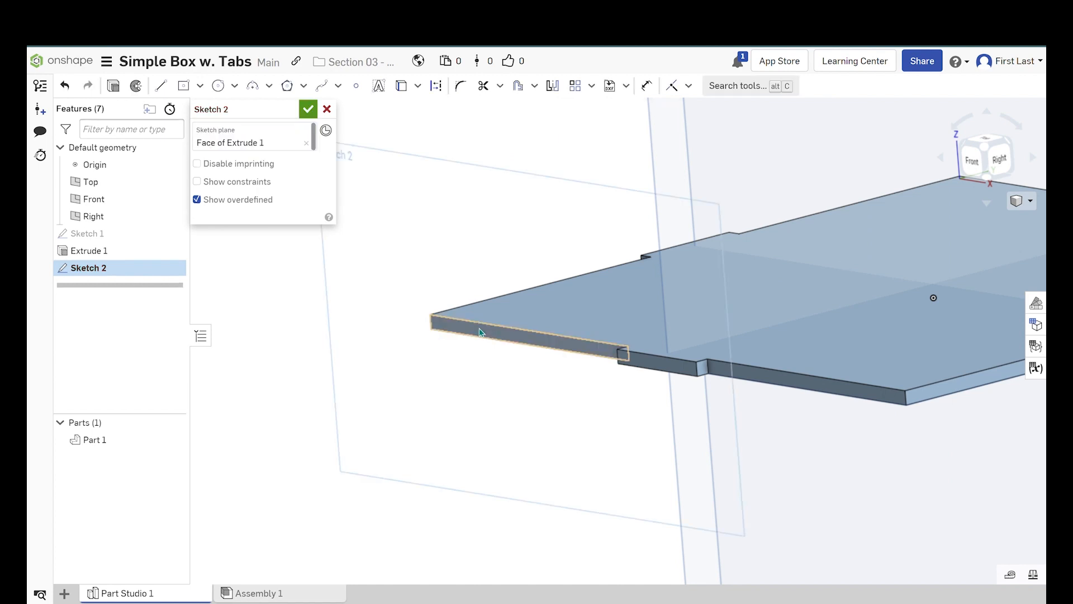
pyautogui.rightClick(458, 188)
pyautogui.click(483, 300)
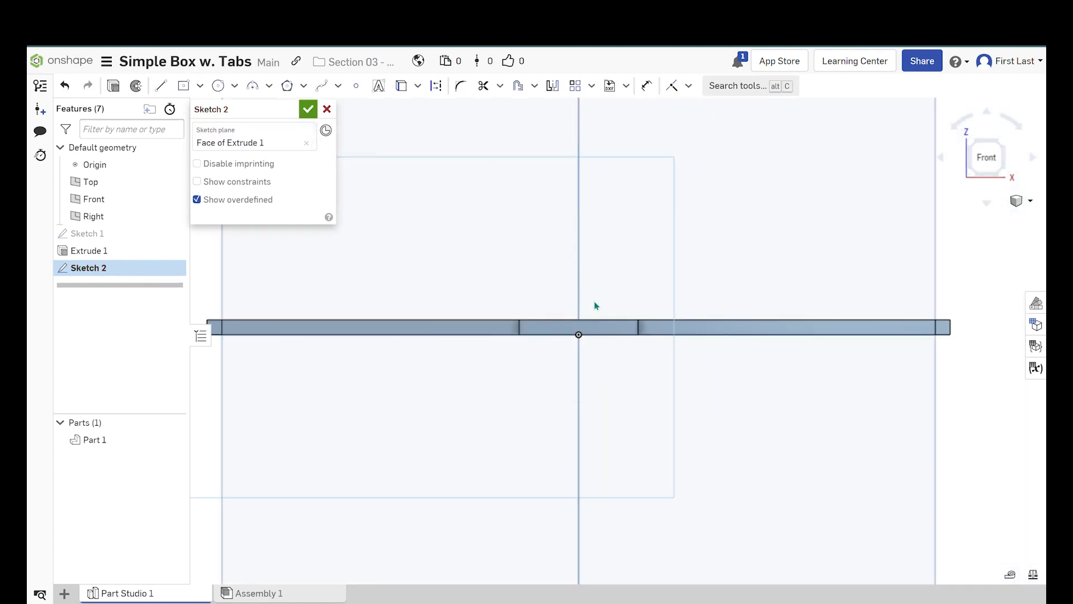
pyautogui.scroll(-3, 648, 349)
pyautogui.scroll(3, 598, 342)
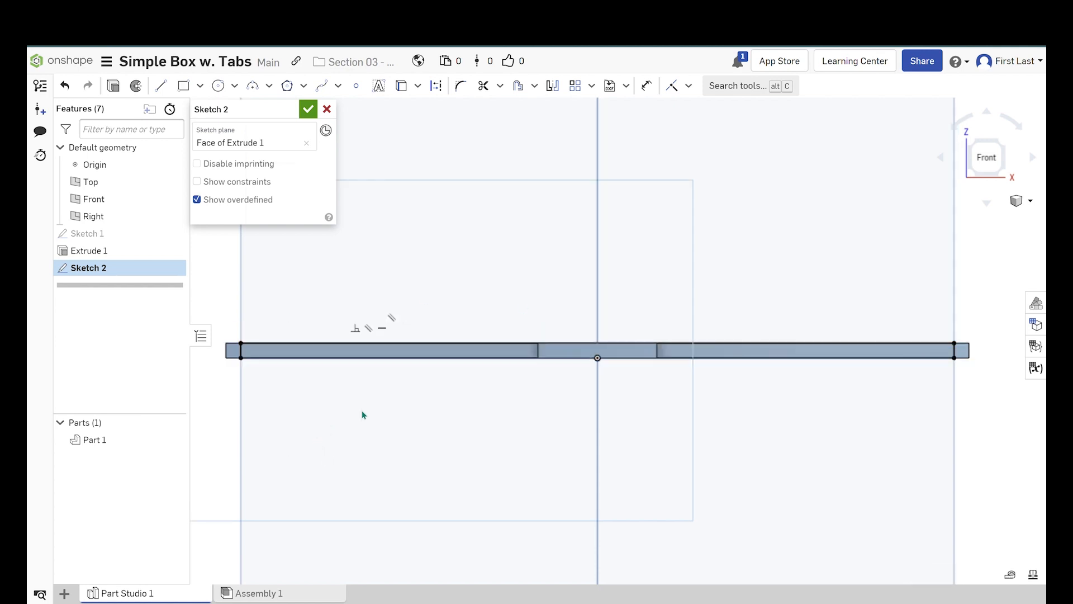
# - Delete the thin rectangle sketched over the panel's front edge
pyautogui.scroll(-5, 361, 410)
pyautogui.moveTo(307, 354)
pyautogui.mouseDown()
pyautogui.moveTo(606, 417)
pyautogui.moveTo(658, 403)
pyautogui.mouseUp()
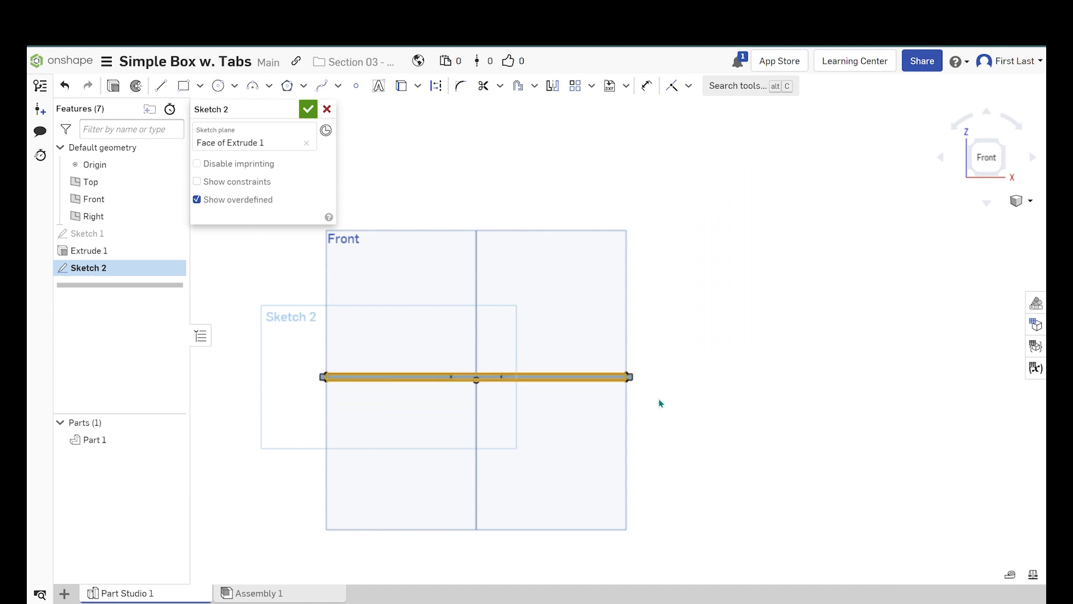
pyautogui.press('Delete')
# - Draw a corner rectangle upward from the panel's lower left corner, about 5.93 in wide and 2.74 in high
pyautogui.scroll(2, 486, 373)
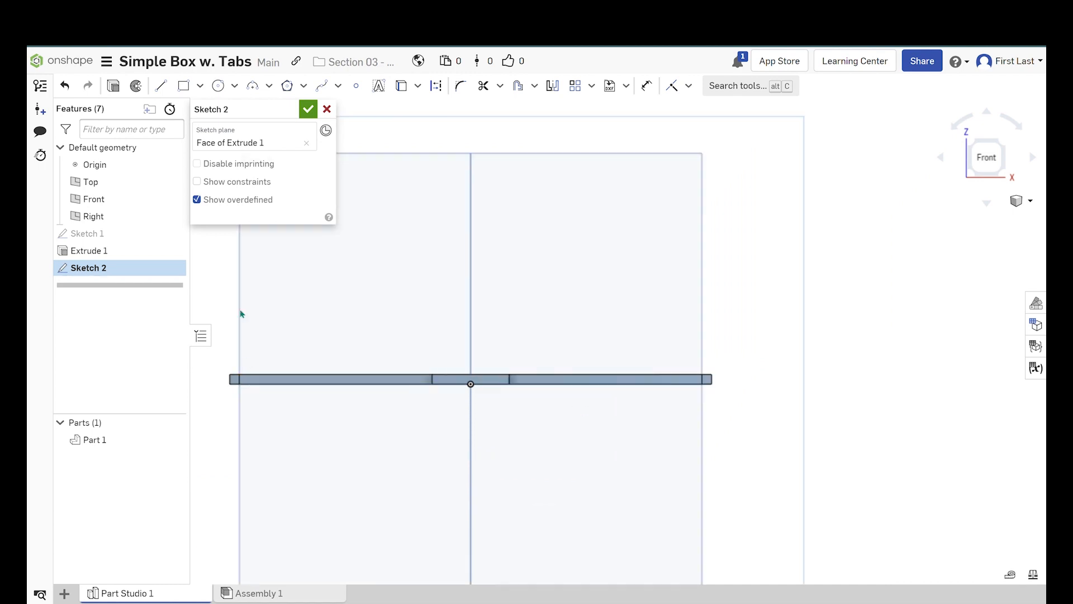
pyautogui.click(184, 85)
pyautogui.click(244, 387)
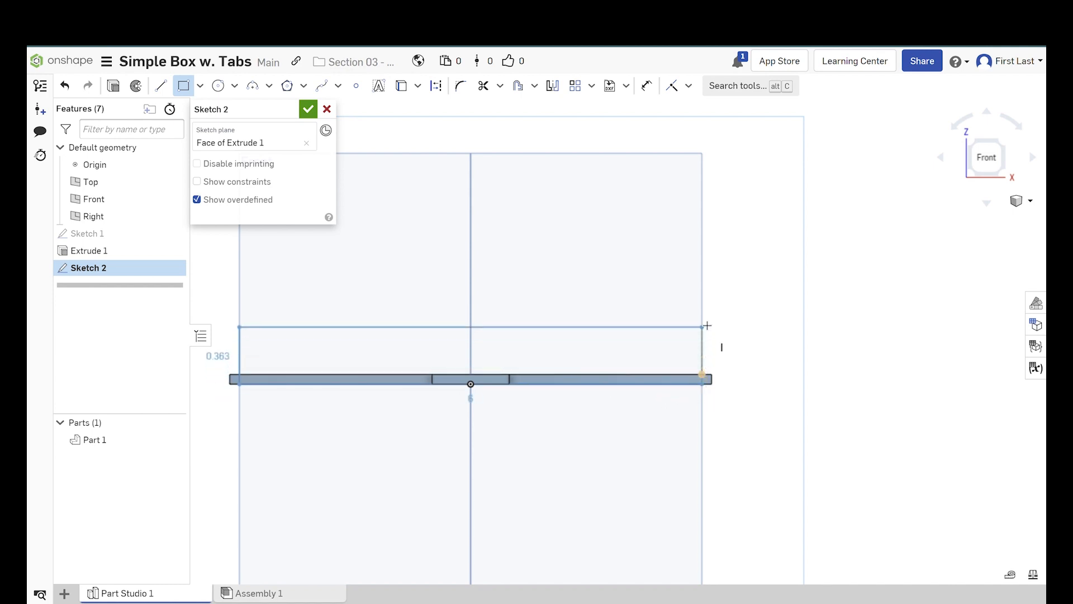
pyautogui.click(697, 173)
pyautogui.scroll(-3, 810, 331)
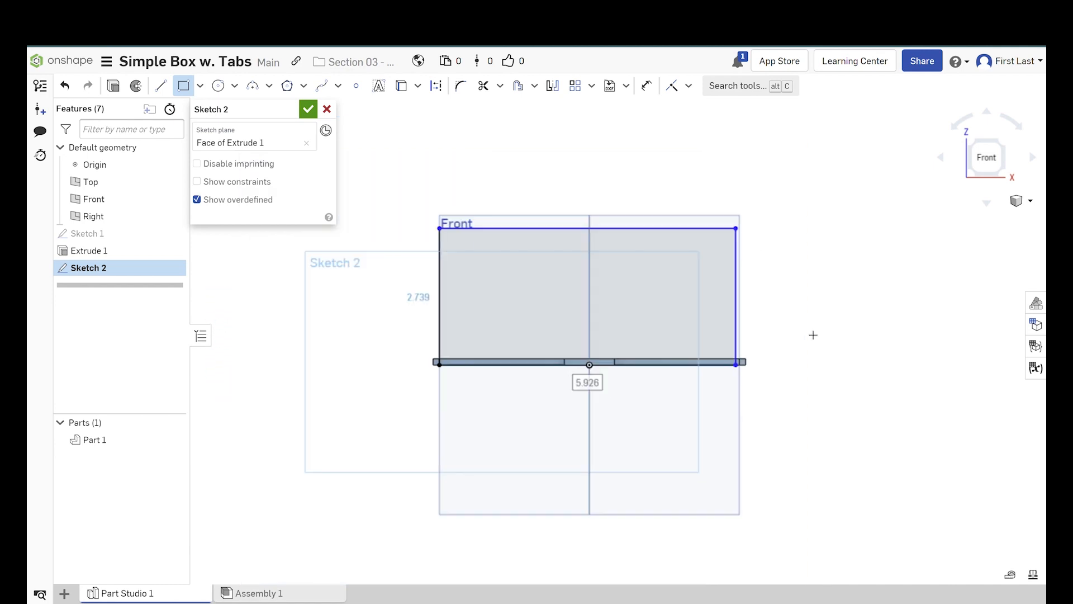
pyautogui.scroll(3, 756, 280)
pyautogui.press('Escape')
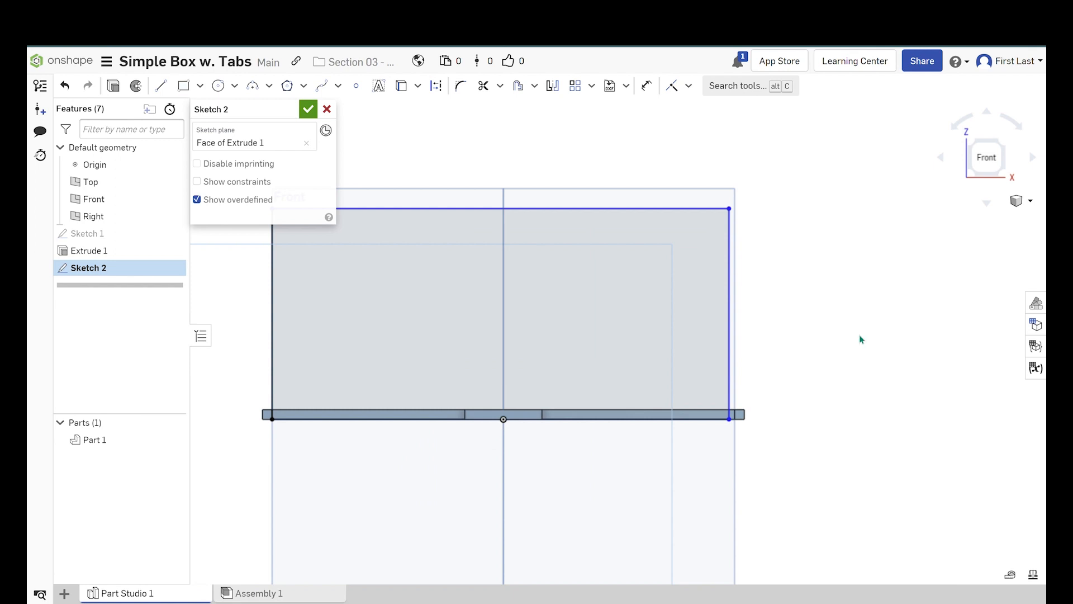
# - Dimension the rectangle's height to 6 in
pyautogui.press('u')
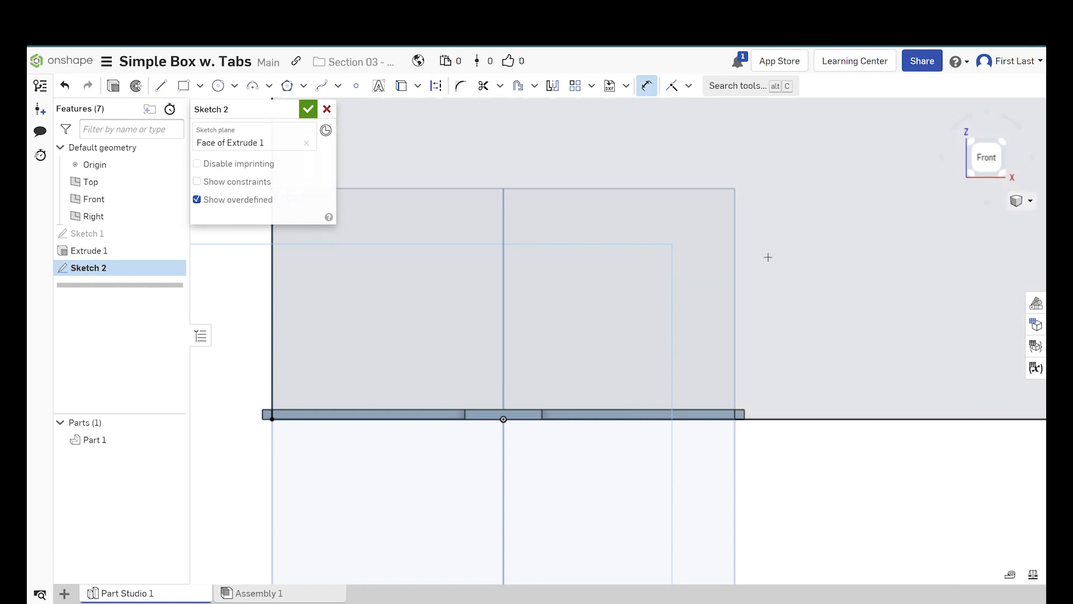
pyautogui.scroll(-5, 633, 304)
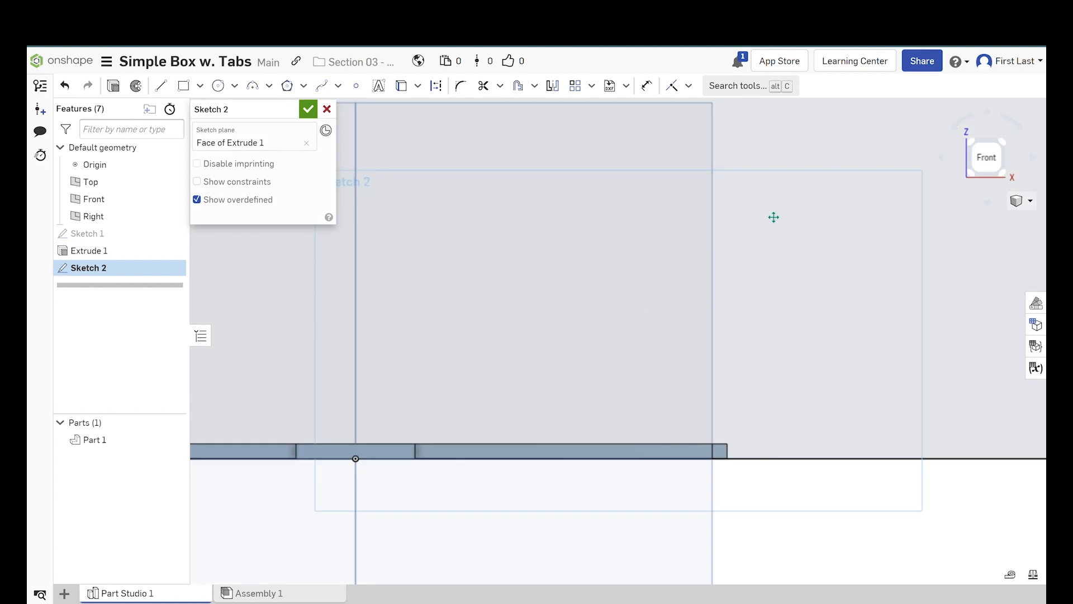
pyautogui.scroll(-6, 774, 217)
pyautogui.scroll(4, 717, 192)
pyautogui.scroll(-4, 699, 198)
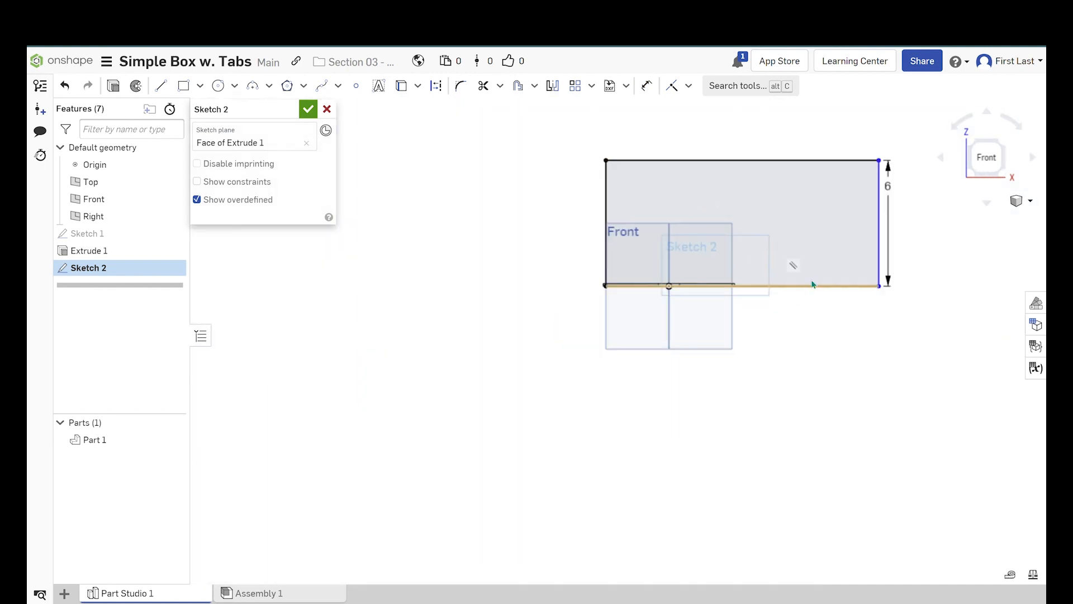
pyautogui.scroll(3, 813, 284)
# - Move the rectangle's right side back onto the lower right corner of the panel's front face, excluding the side tab
pyautogui.moveTo(908, 291); pyautogui.dragTo(691, 290)
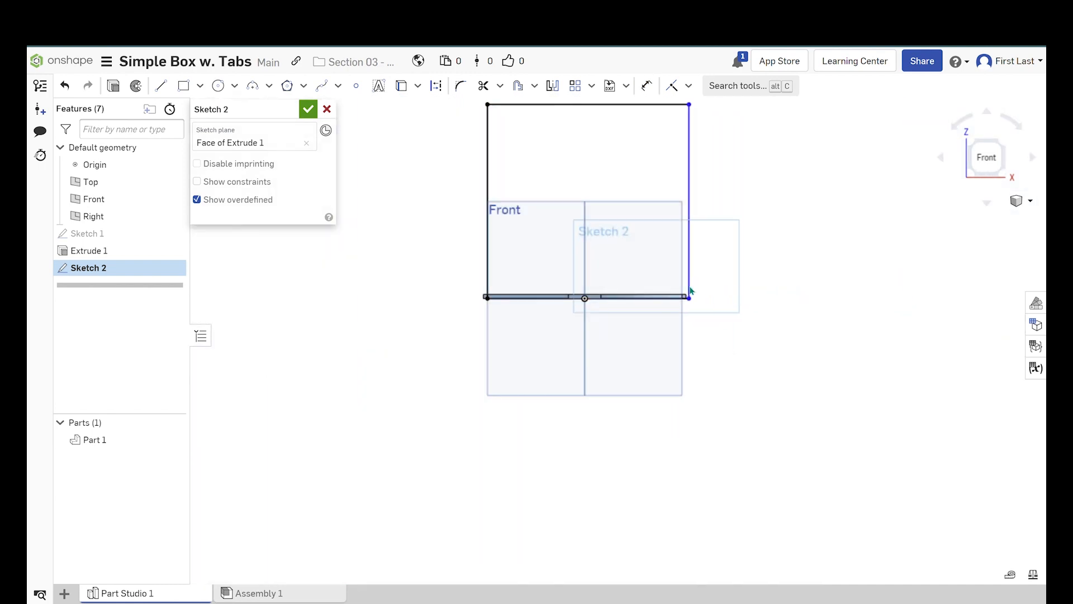
pyautogui.scroll(10, 686, 295)
pyautogui.moveTo(731, 337); pyautogui.dragTo(654, 355)
pyautogui.scroll(-8, 771, 375)
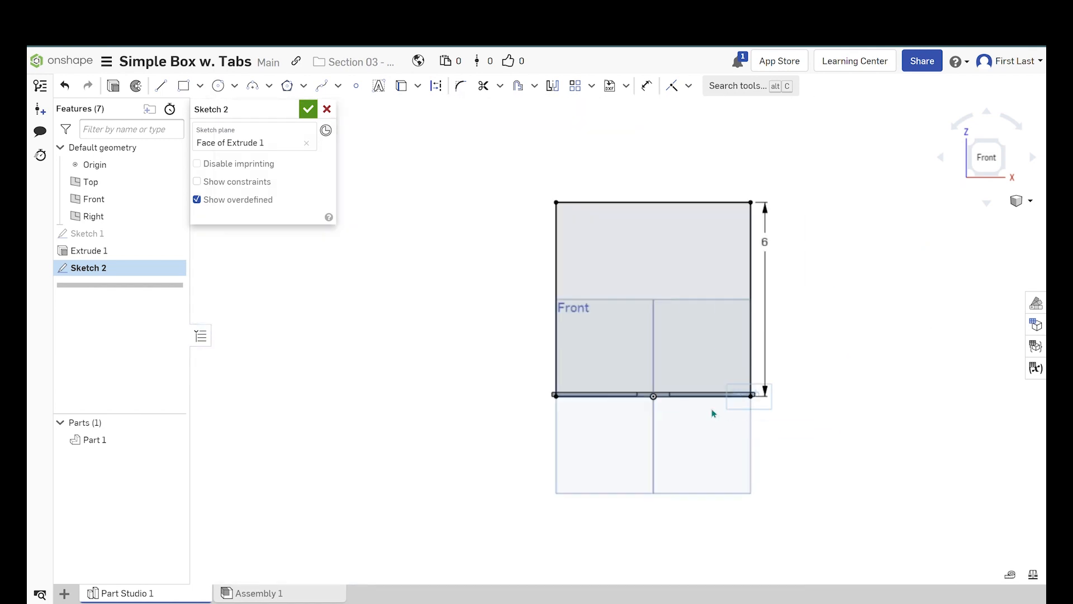
# - Examine how the upright square meets the panel's edge and front tab, and return to the view normal to the sketch plane
pyautogui.scroll(3, 643, 336)
pyautogui.scroll(-3, 615, 224)
pyautogui.scroll(3, 667, 247)
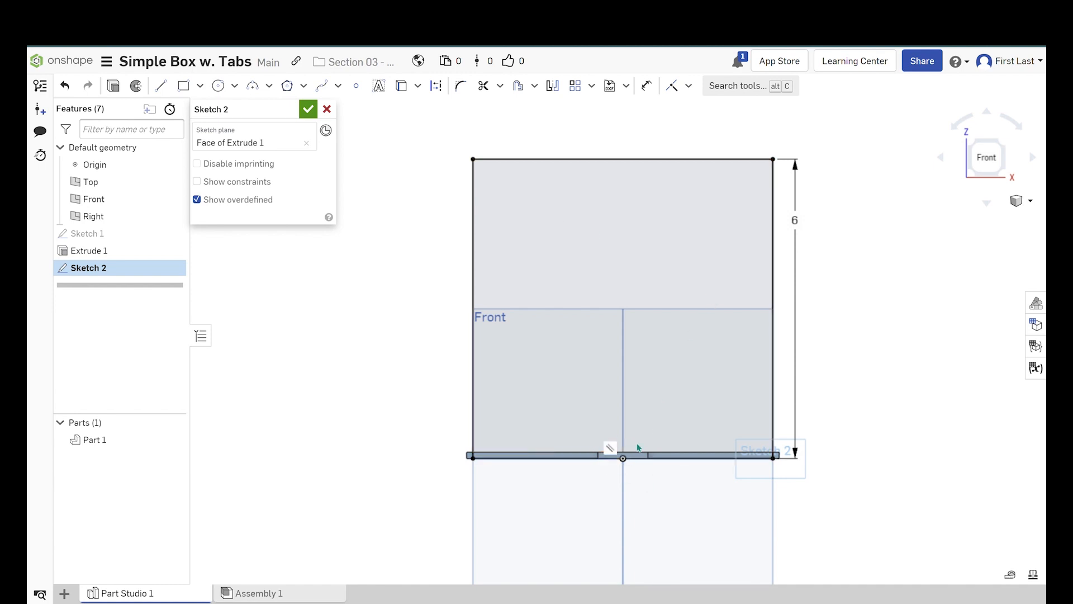
pyautogui.moveTo(702, 481); pyautogui.dragTo(670, 482, button='right')
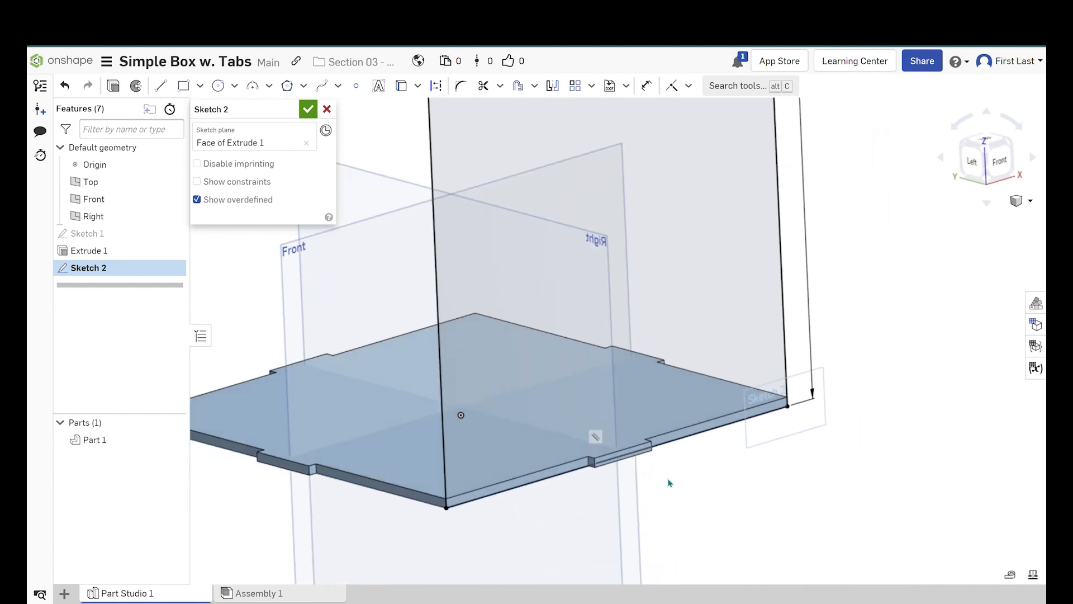
pyautogui.scroll(3, 631, 466)
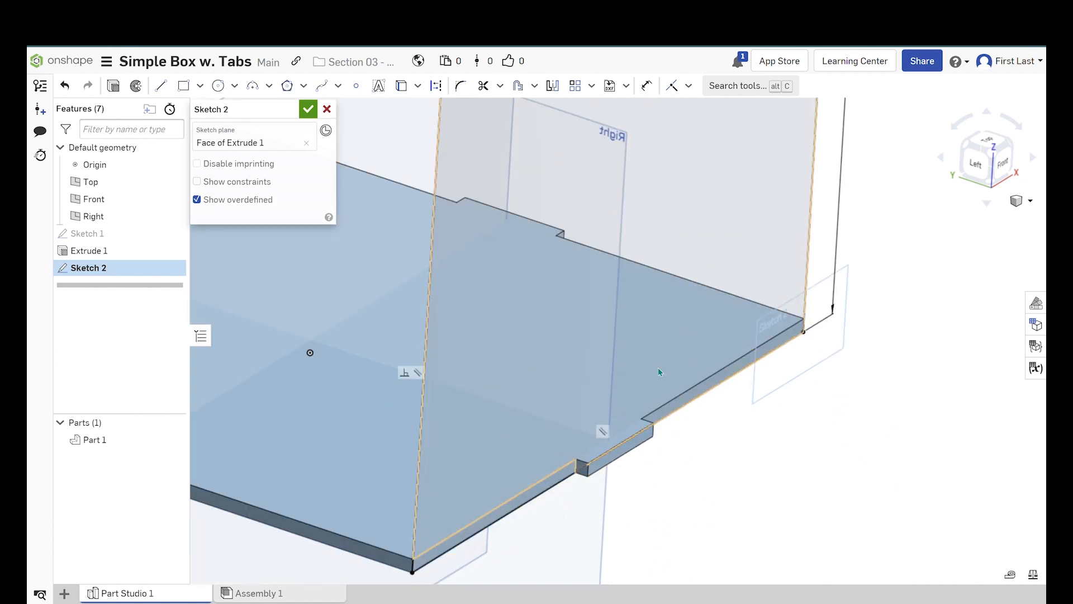
pyautogui.moveTo(888, 308); pyautogui.dragTo(920, 359, button='right')
pyautogui.rightClick(898, 299)
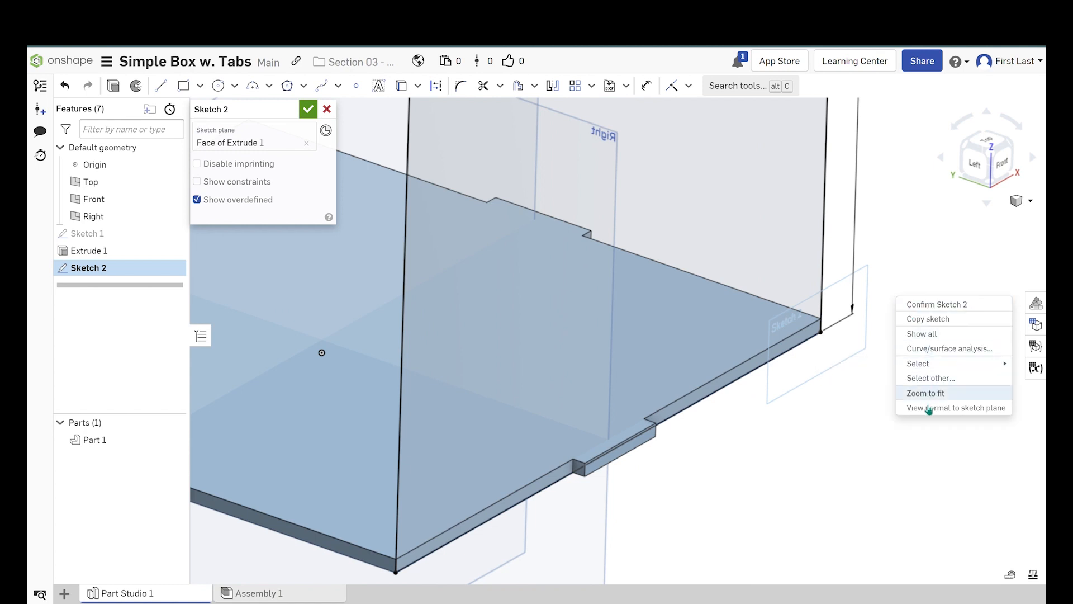
pyautogui.click(928, 409)
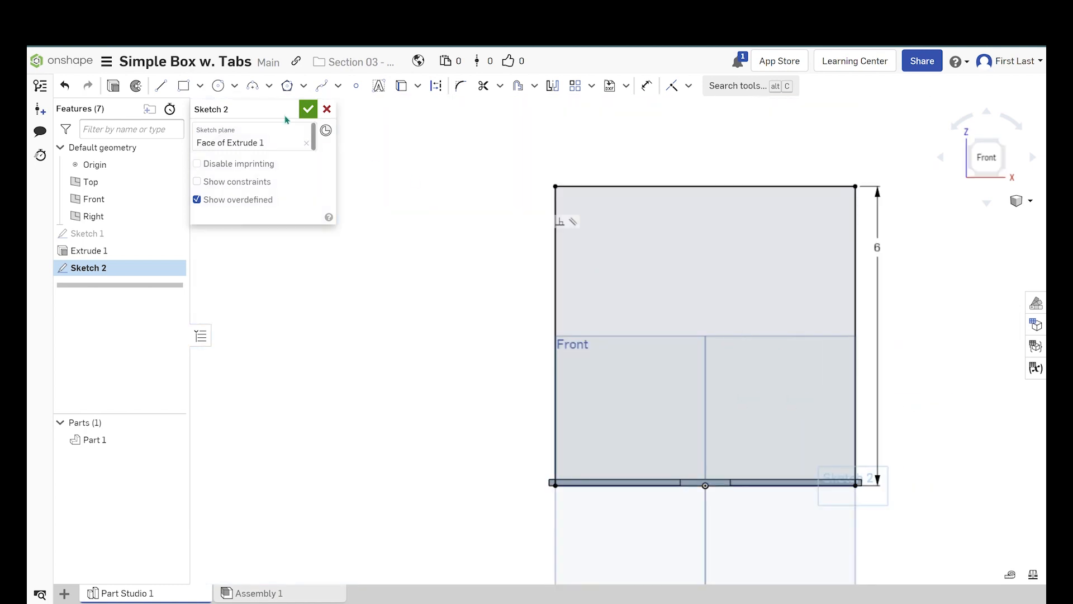
pyautogui.click(184, 86)
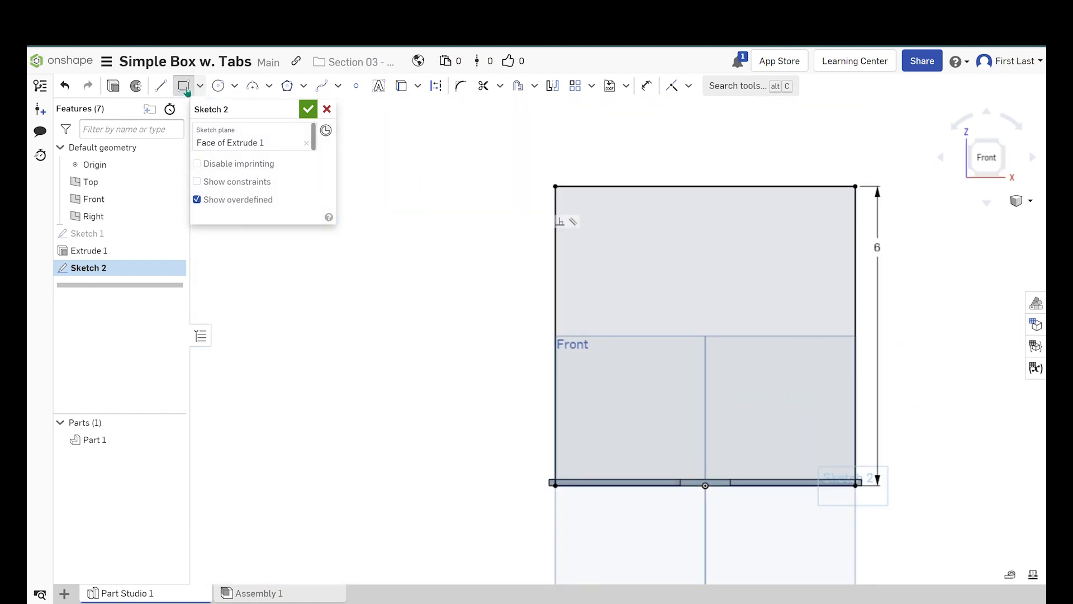
pyautogui.click(556, 336)
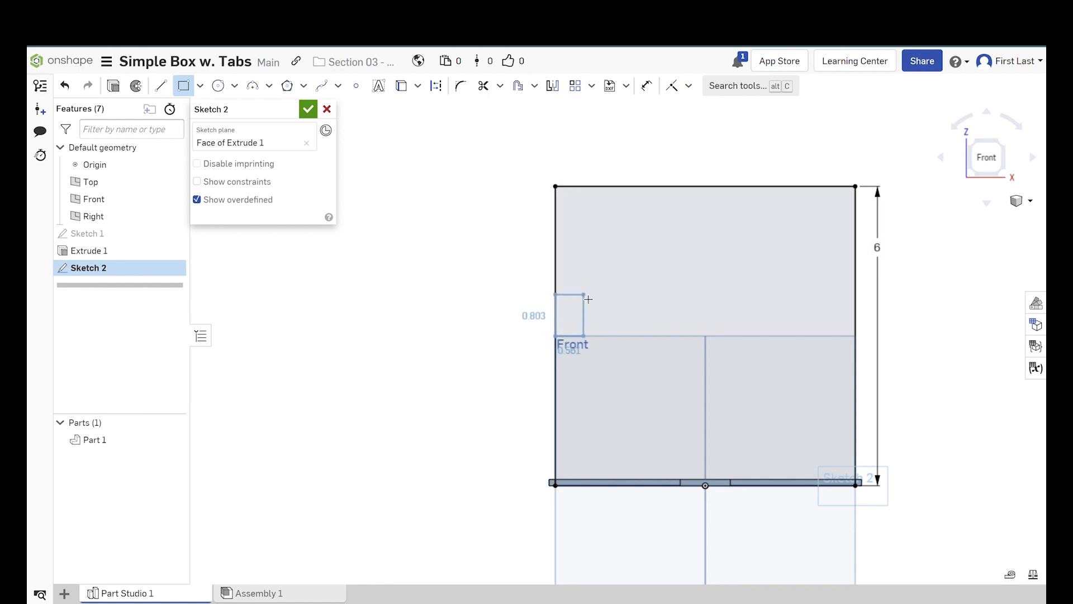
pyautogui.click(186, 86)
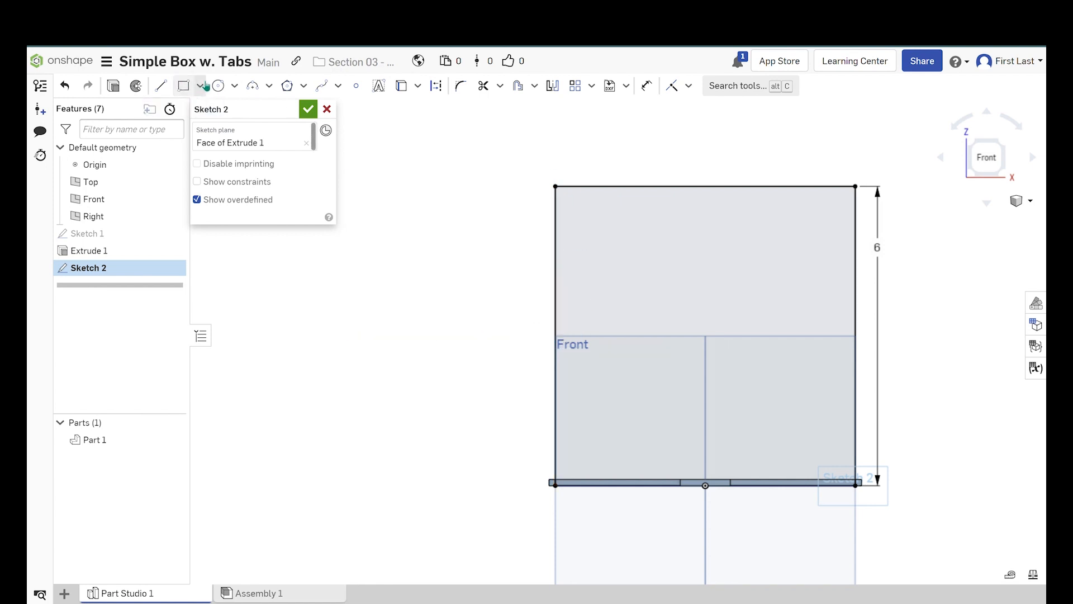
# - Draw a center-point rectangle on the midpoint of the square's left edge, 0.25 in wide and 1 in high
pyautogui.click(201, 86)
pyautogui.click(213, 128)
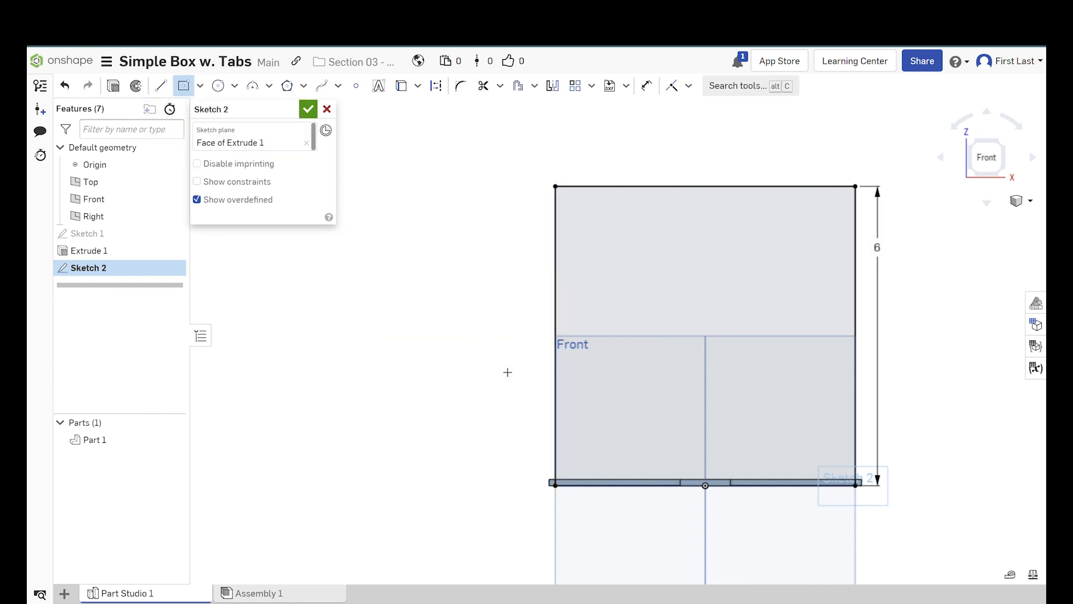
pyautogui.click(556, 336)
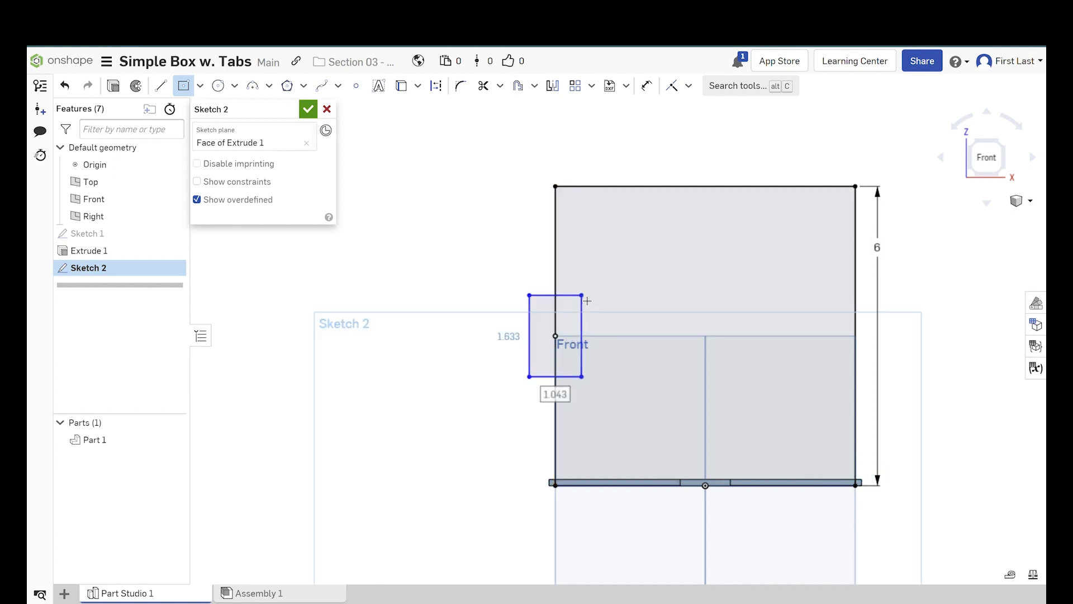
pyautogui.press('Tab')
pyautogui.write('.25')
pyautogui.press('Return')
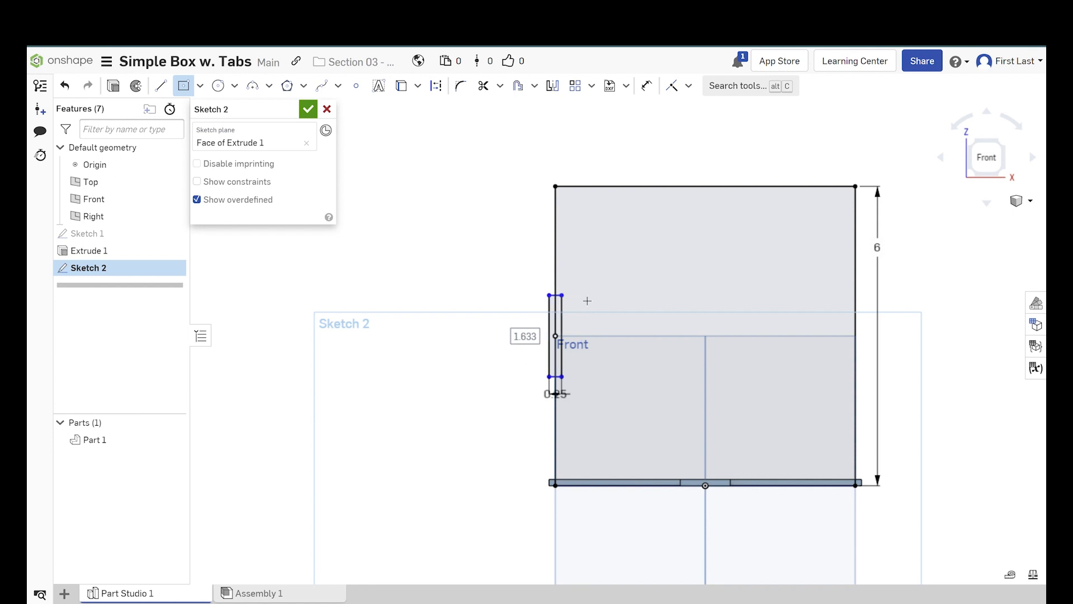
pyautogui.press('Tab')
pyautogui.write('1')
pyautogui.press('Return')
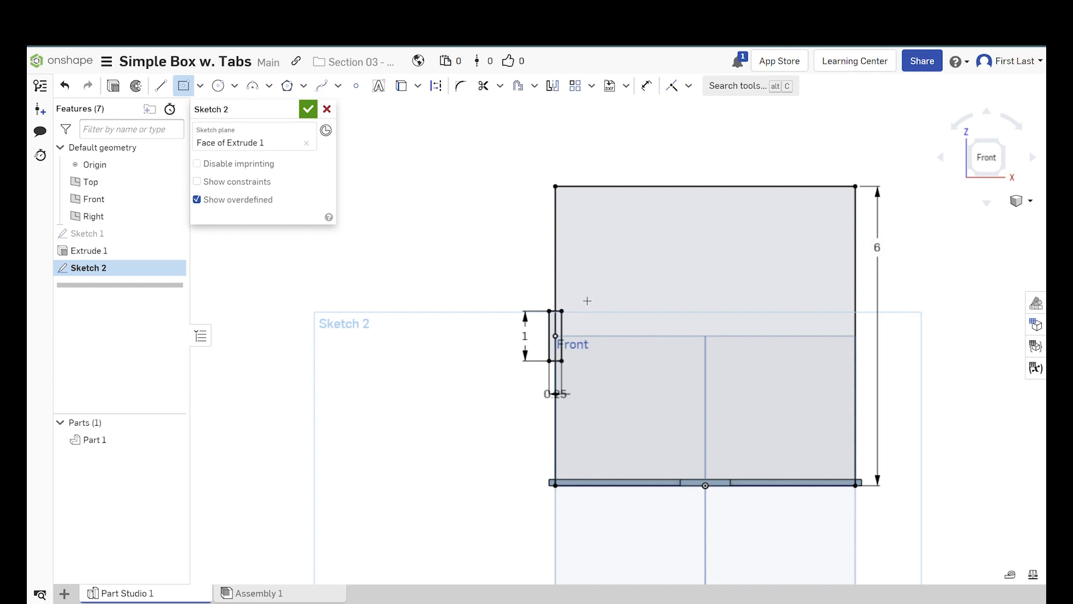
# - Add a matching center-point rectangle, 0.25 in wide and 1 in high, on the midpoint of the square's right edge
pyautogui.click(856, 337)
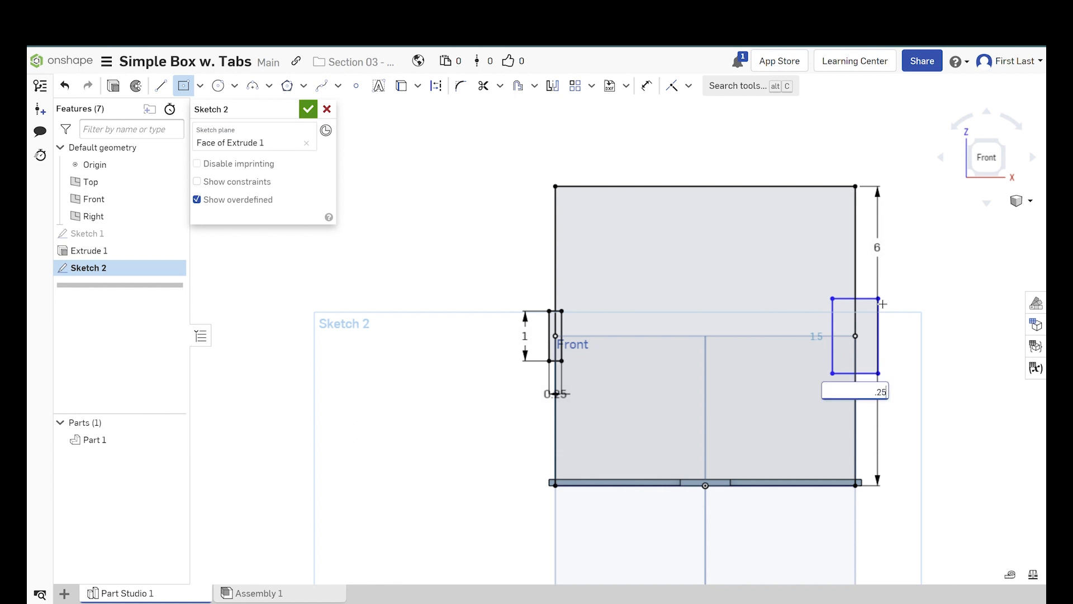
pyautogui.write('.25')
pyautogui.press('Return')
pyautogui.write('1')
pyautogui.press('Return')
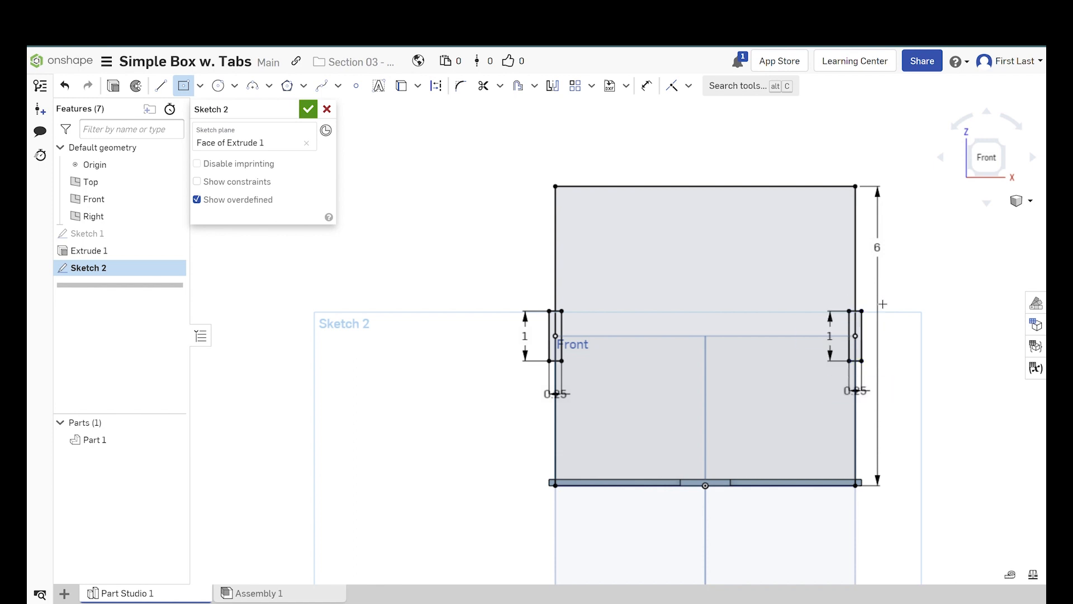
# - Finish the sketch and start an Extrude using the large square and the side tab regions as its profile
pyautogui.click(308, 109)
pyautogui.hotkey('shift', 'e')
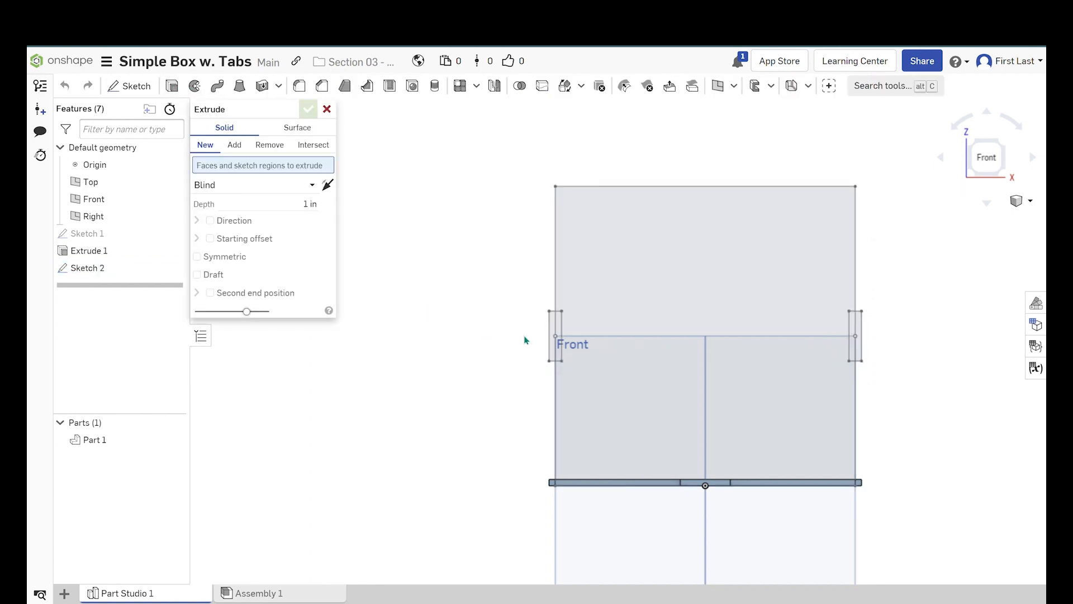
pyautogui.scroll(3, 553, 340)
pyautogui.click(595, 298)
pyautogui.click(560, 307)
pyautogui.click(554, 313)
pyautogui.scroll(-3, 509, 311)
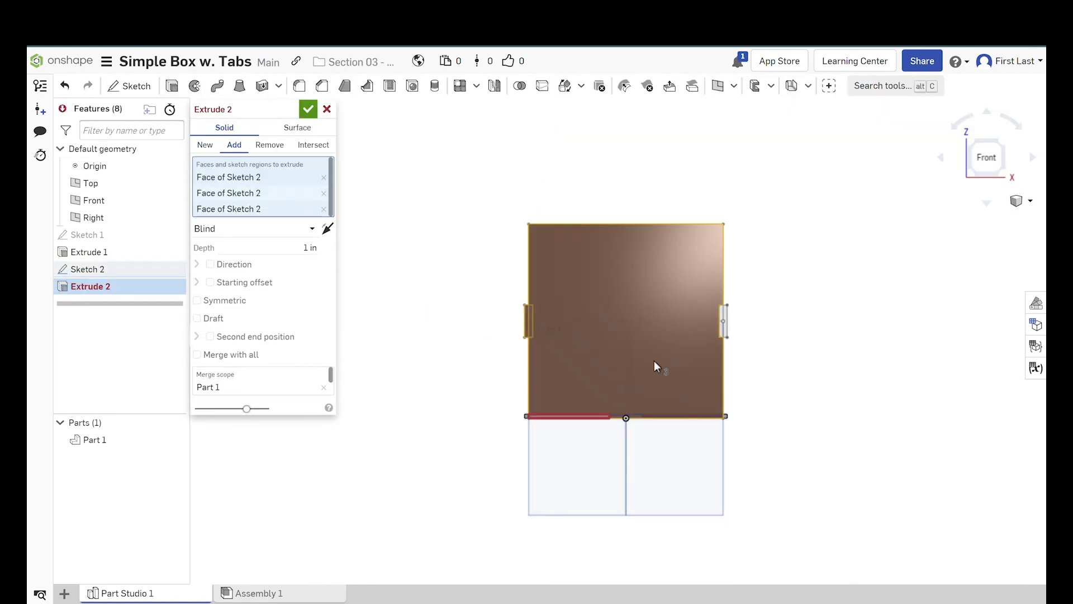
pyautogui.scroll(4, 729, 333)
pyautogui.scroll(3, 715, 324)
pyautogui.click(678, 300)
pyautogui.click(705, 299)
# - Extrude the selected front panel regions as a new part with a blind depth of 0.125 in
pyautogui.scroll(-4, 777, 300)
pyautogui.moveTo(777, 300)
pyautogui.mouseDown(button='right')
pyautogui.moveTo(789, 288)
pyautogui.moveTo(823, 308)
pyautogui.moveTo(799, 286)
pyautogui.mouseUp(button='right')
pyautogui.scroll(-3, 797, 293)
pyautogui.scroll(3, 766, 388)
pyautogui.moveTo(732, 383)
pyautogui.mouseDown(button='right')
pyautogui.moveTo(577, 351)
pyautogui.moveTo(858, 318)
pyautogui.mouseUp(button='right')
pyautogui.click(541, 340)
pyautogui.rightClick(866, 328)
pyautogui.click(810, 428)
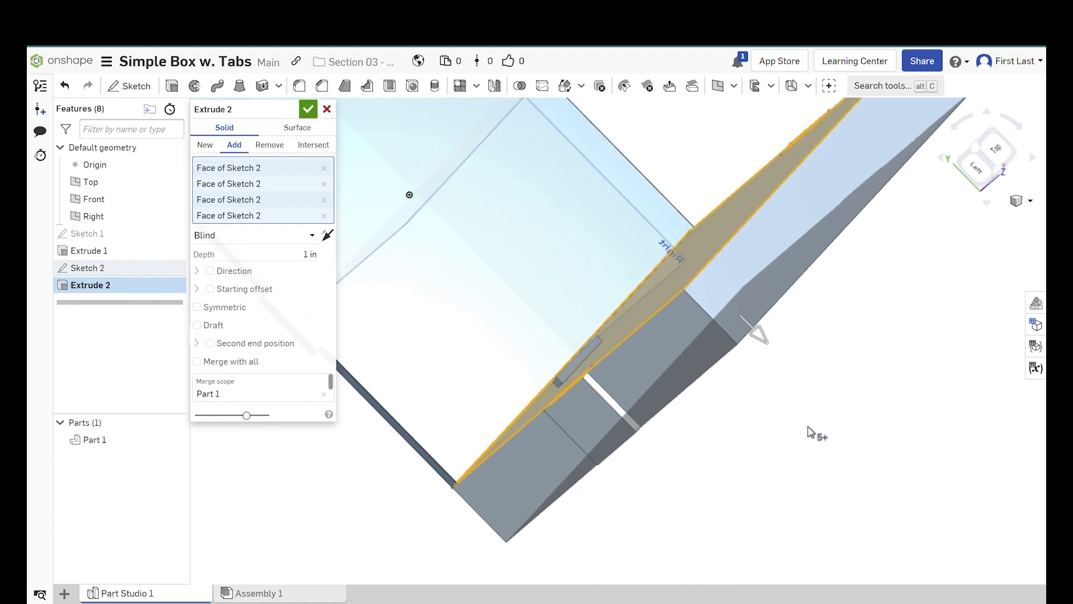
pyautogui.moveTo(810, 427); pyautogui.dragTo(829, 396, button='right')
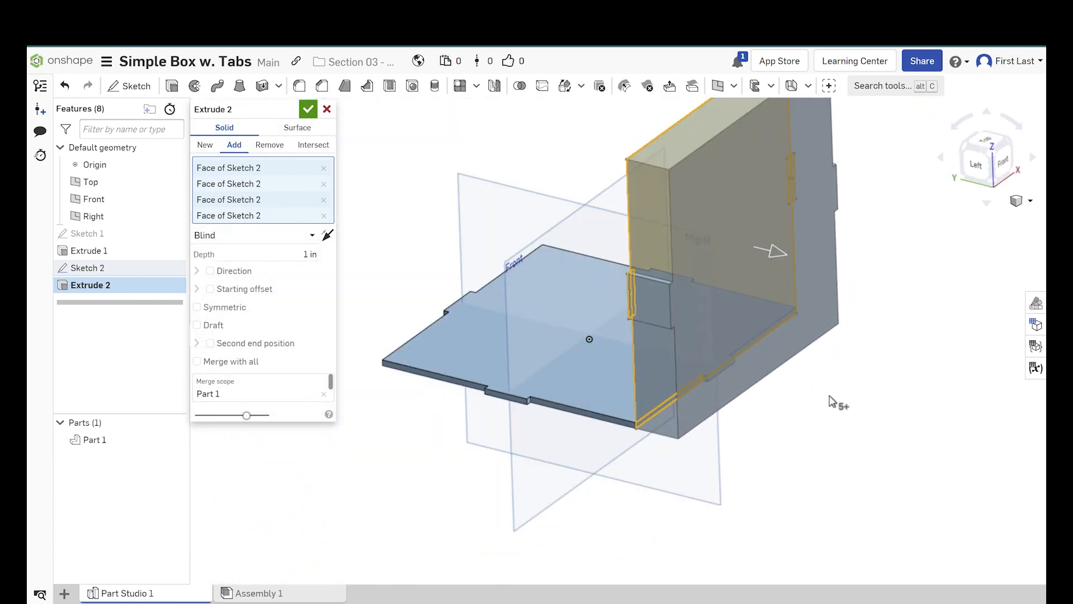
pyautogui.click(207, 145)
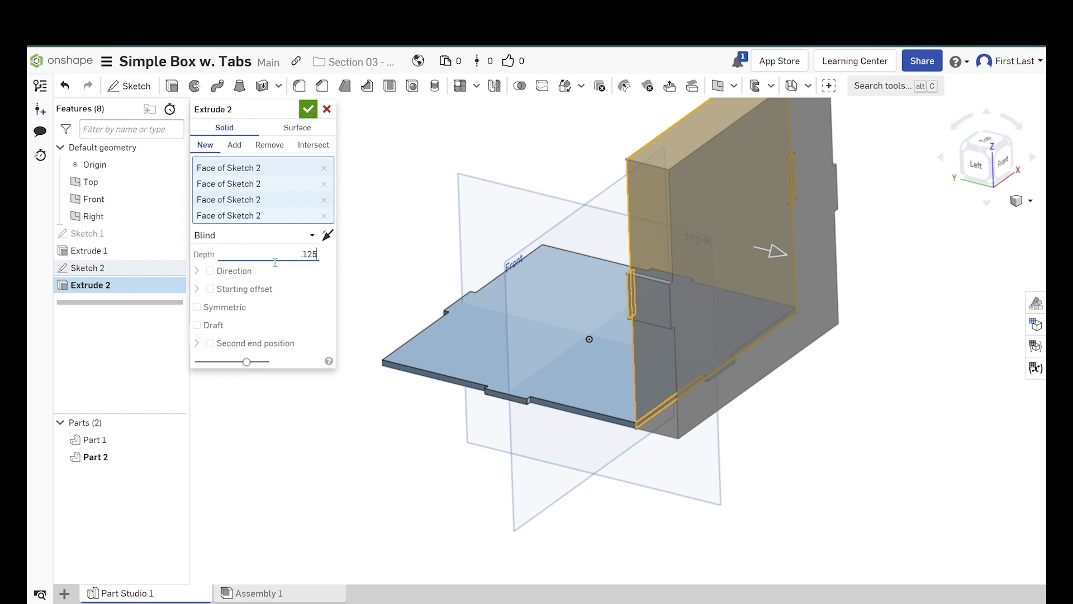
pyautogui.moveTo(806, 506); pyautogui.dragTo(578, 320, button='right')
pyautogui.click(308, 109)
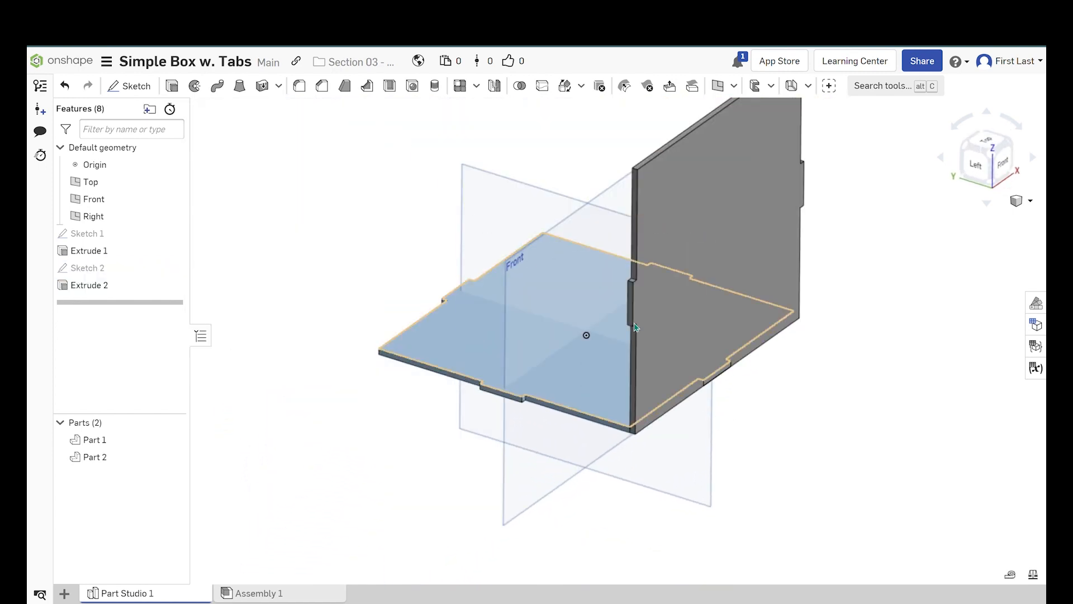
# - Start a sketch on the base panel's left edge face, excluding the tab, and view it normal to the sketch plane
pyautogui.scroll(5, 746, 385)
pyautogui.moveTo(736, 379); pyautogui.dragTo(707, 353, button='right')
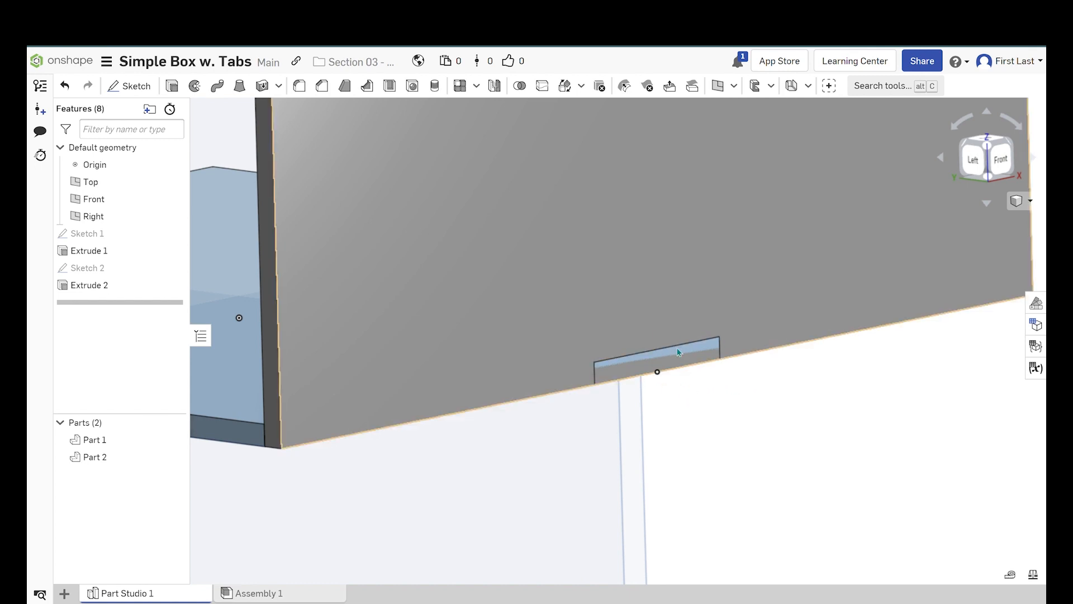
pyautogui.moveTo(711, 405); pyautogui.dragTo(642, 343, button='right')
pyautogui.scroll(-5, 738, 431)
pyautogui.scroll(3, 713, 395)
pyautogui.click(132, 86)
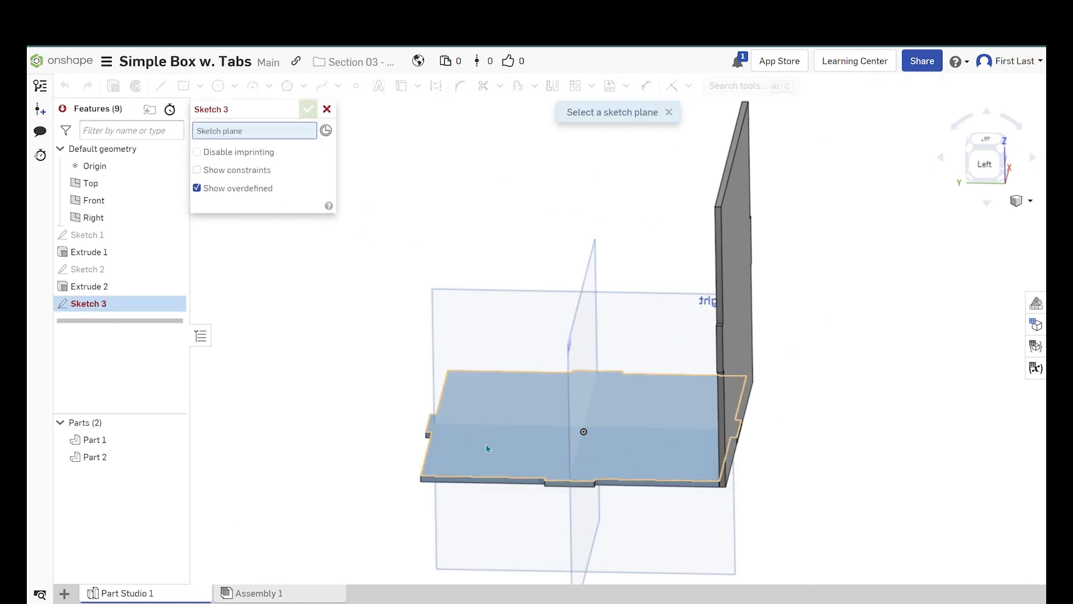
pyautogui.scroll(5, 479, 483)
pyautogui.click(479, 482)
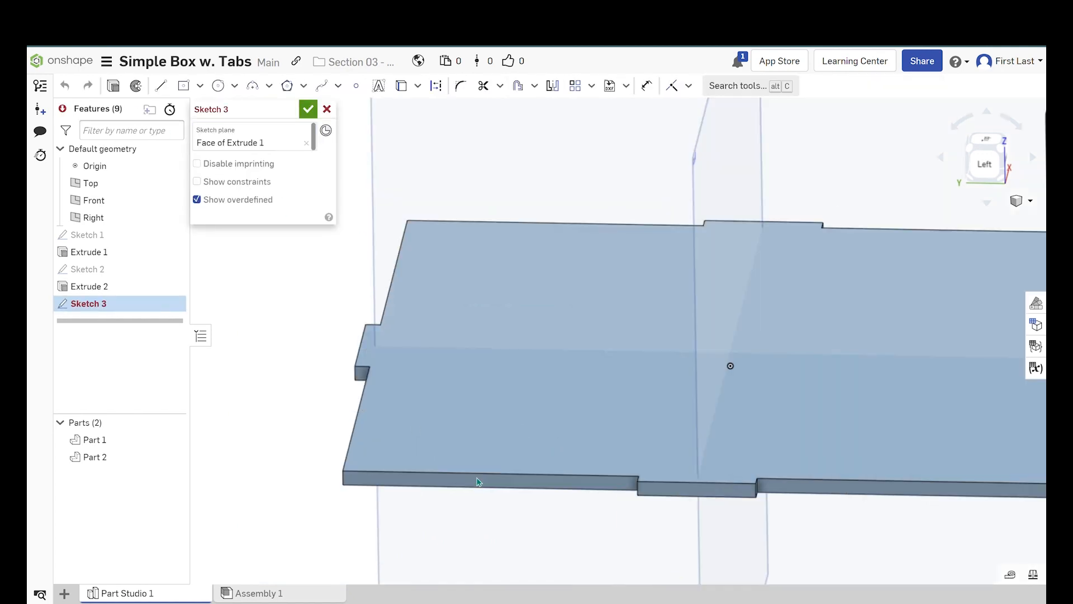
pyautogui.scroll(-5, 529, 401)
pyautogui.rightClick(367, 370)
pyautogui.click(456, 479)
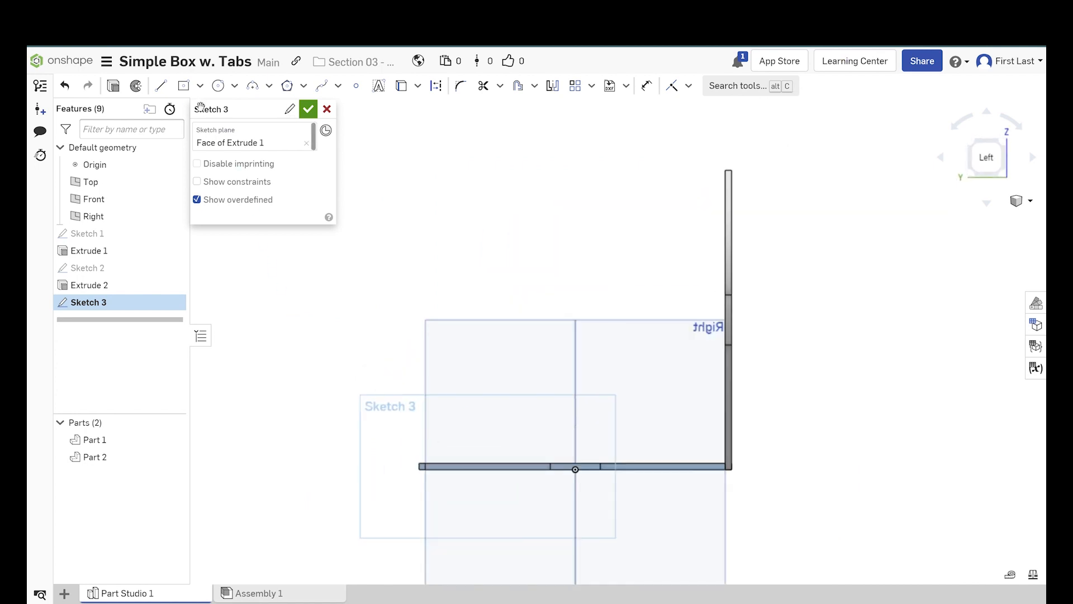
# - Draw a 6.125 by 6 in corner rectangle from the base panel's lower back corner, excluding the back tab, to the front panel's upper outer corner
pyautogui.click(200, 86)
pyautogui.click(226, 105)
pyautogui.scroll(5, 446, 487)
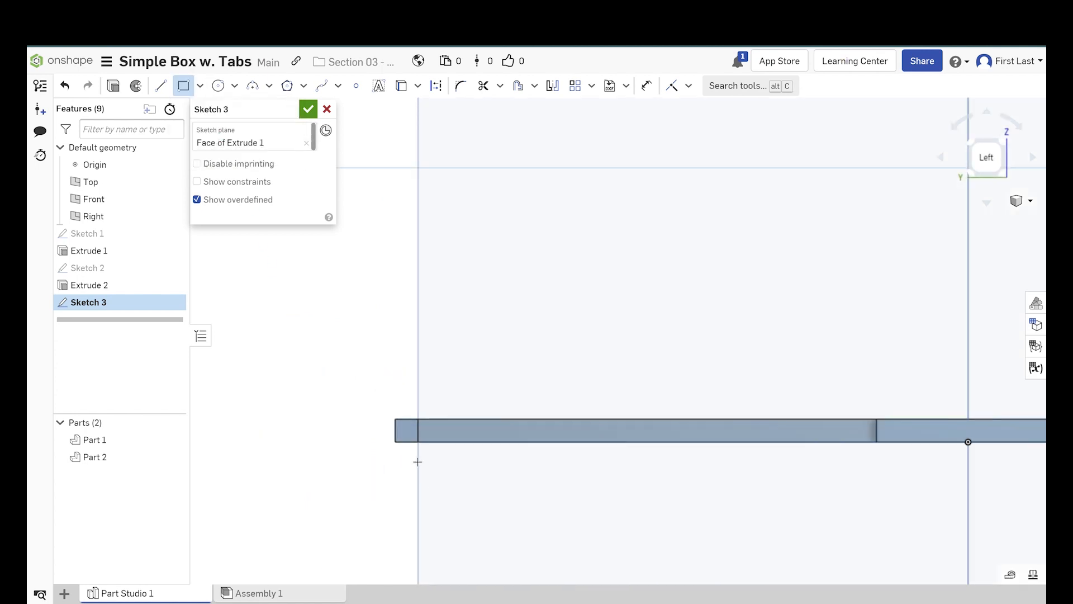
pyautogui.click(420, 442)
pyautogui.scroll(-5, 392, 464)
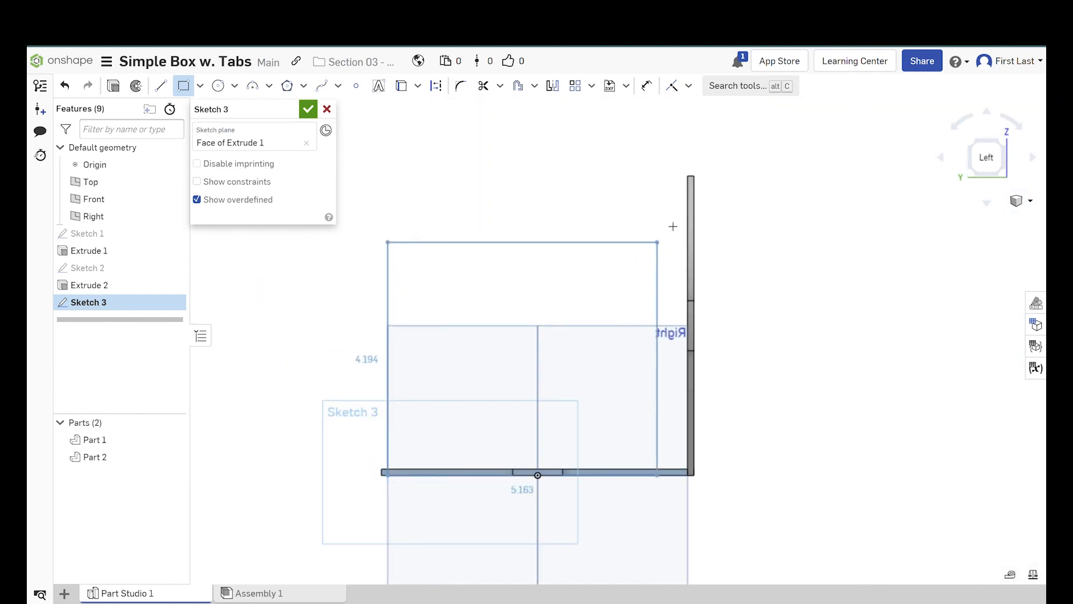
pyautogui.scroll(5, 702, 179)
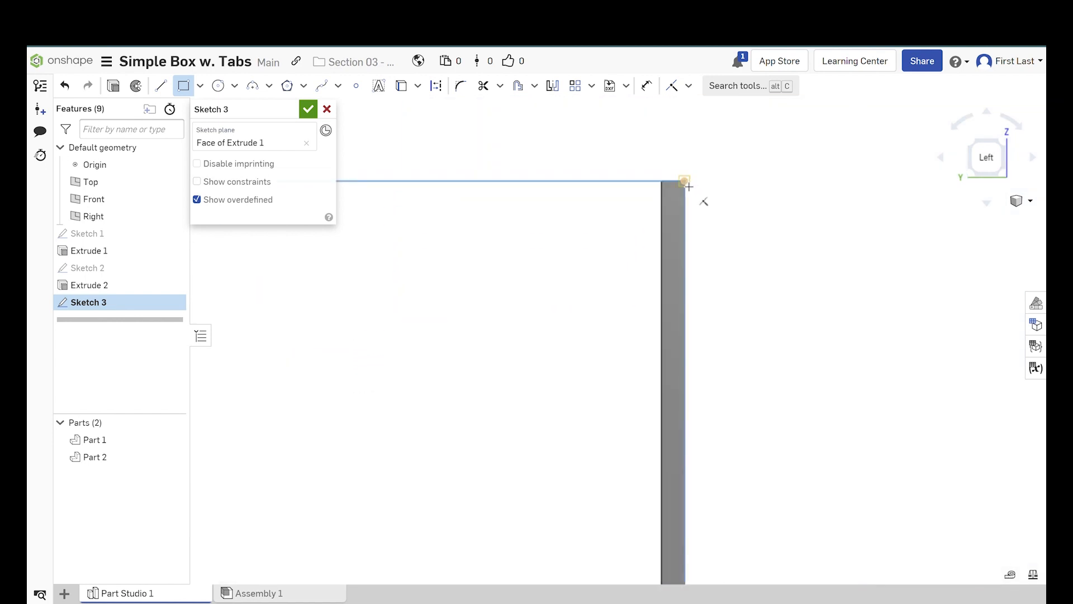
pyautogui.scroll(-4, 696, 185)
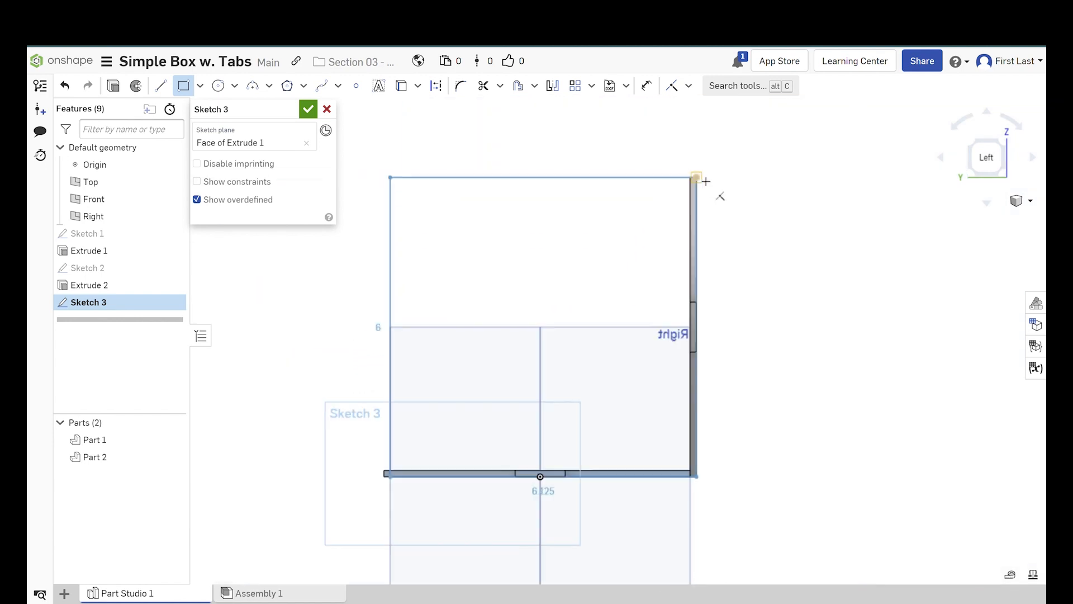
pyautogui.scroll(5, 699, 181)
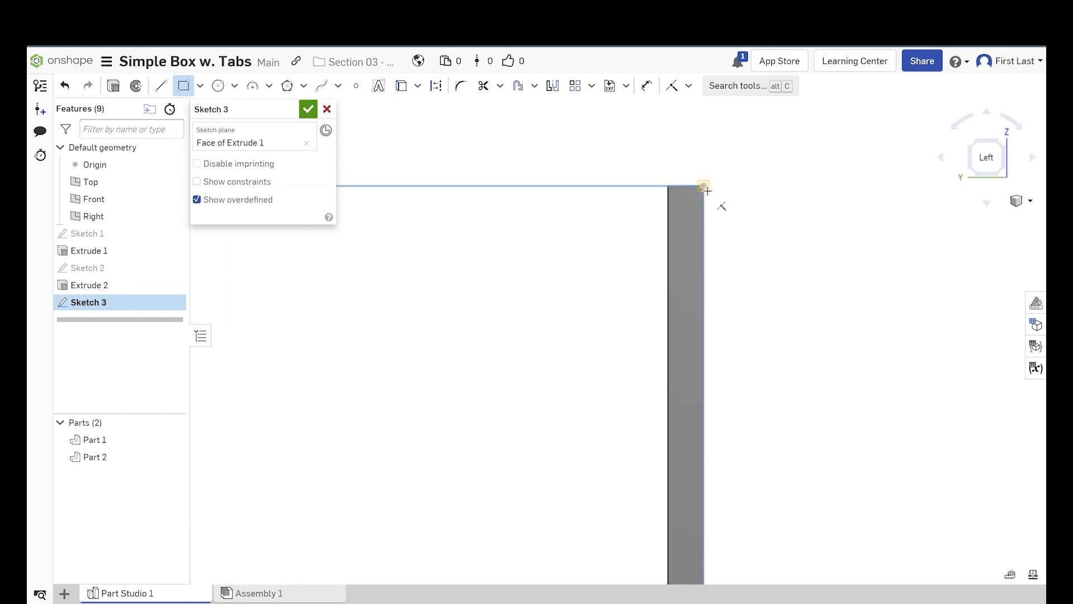
pyautogui.scroll(-4, 708, 191)
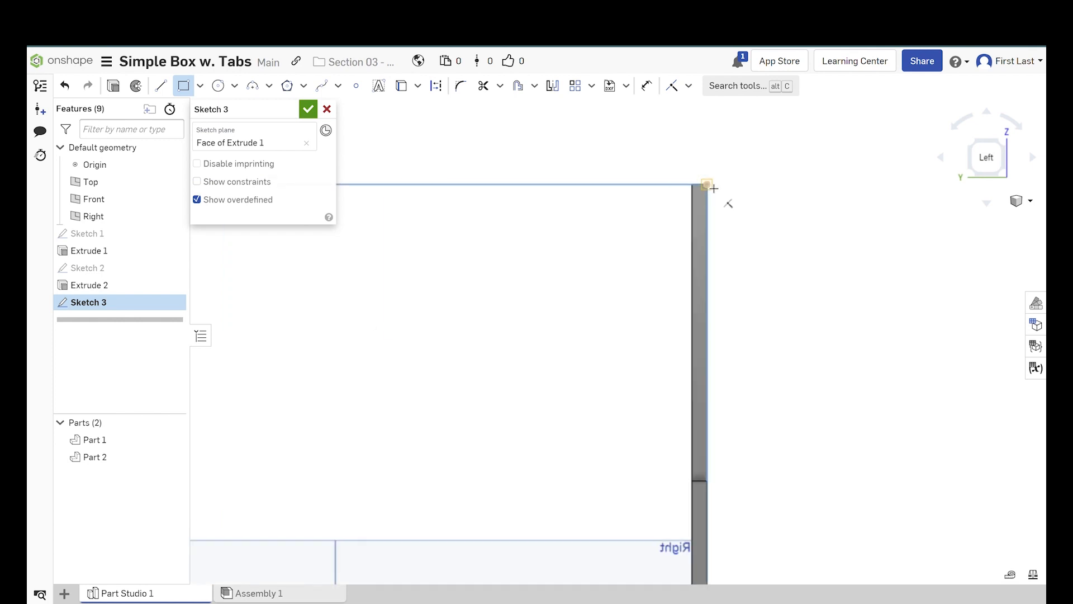
pyautogui.click(713, 188)
pyautogui.scroll(-4, 743, 184)
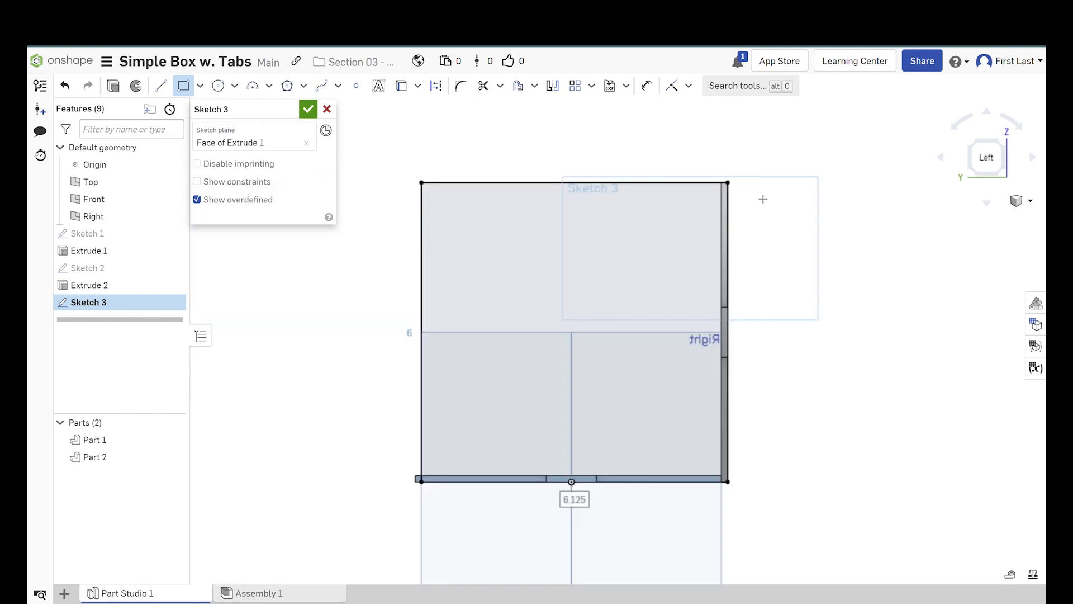
pyautogui.press('Escape')
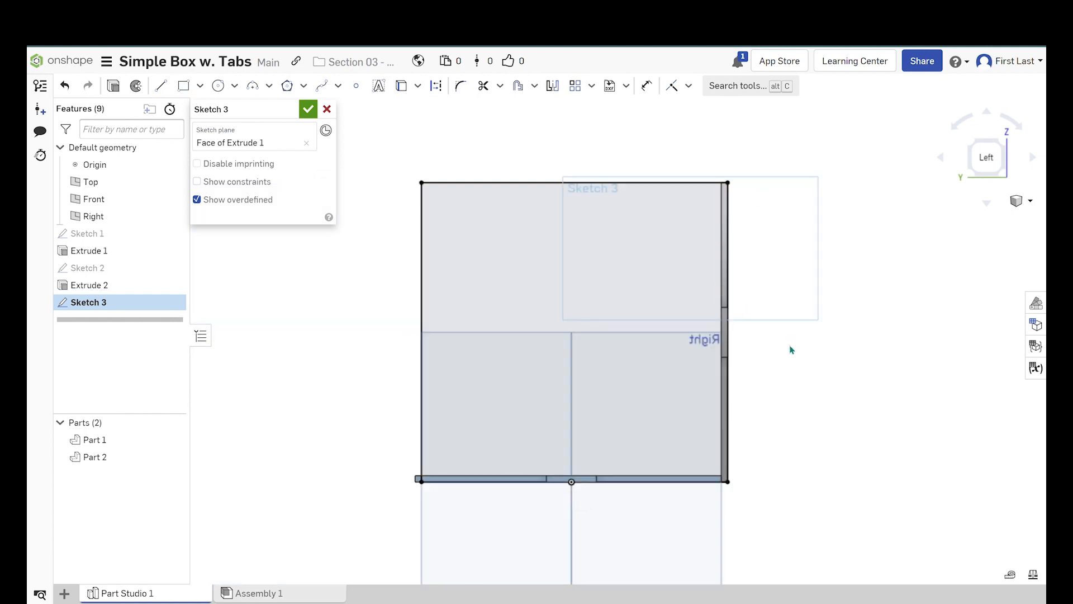
# - Examine how the side panel rectangle meets the base panel's tab and front panel, and return to the view normal to the sketch plane
pyautogui.scroll(2, 749, 340)
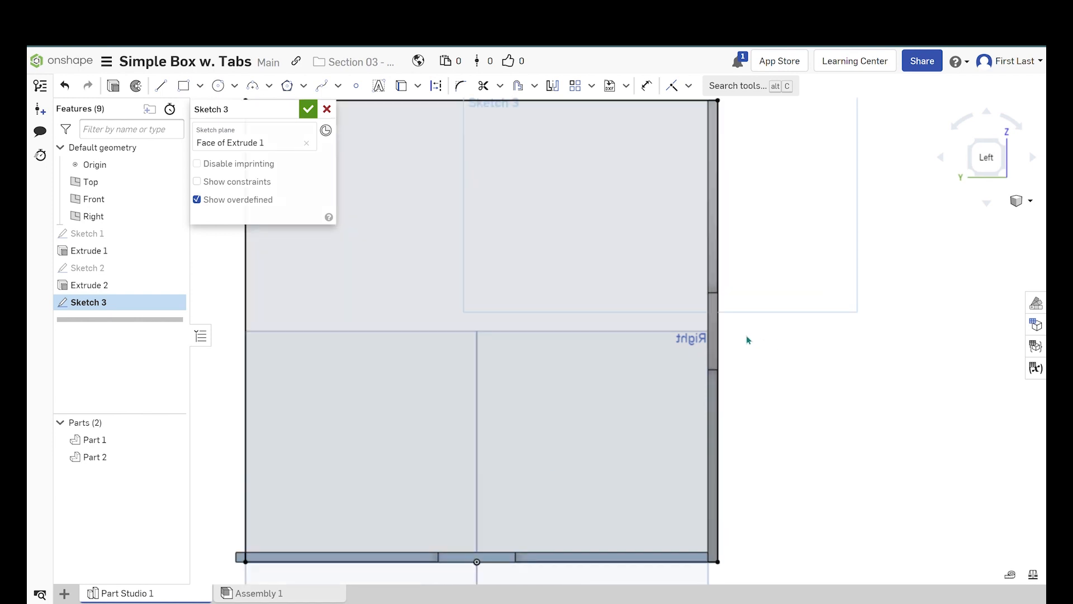
pyautogui.moveTo(747, 339); pyautogui.dragTo(726, 342, button='right')
pyautogui.scroll(-4, 726, 342)
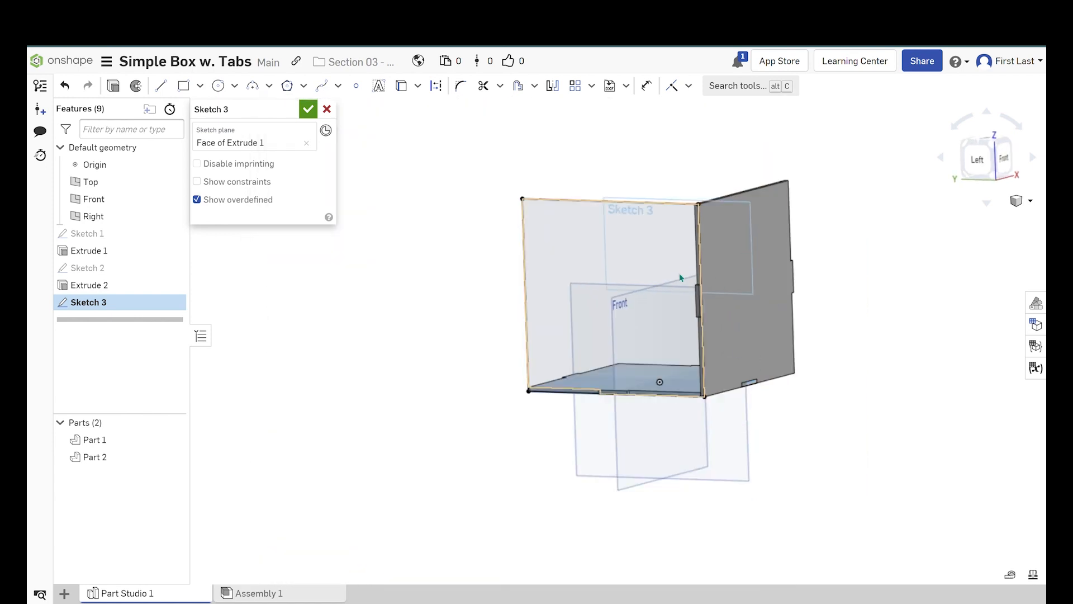
pyautogui.scroll(3, 679, 288)
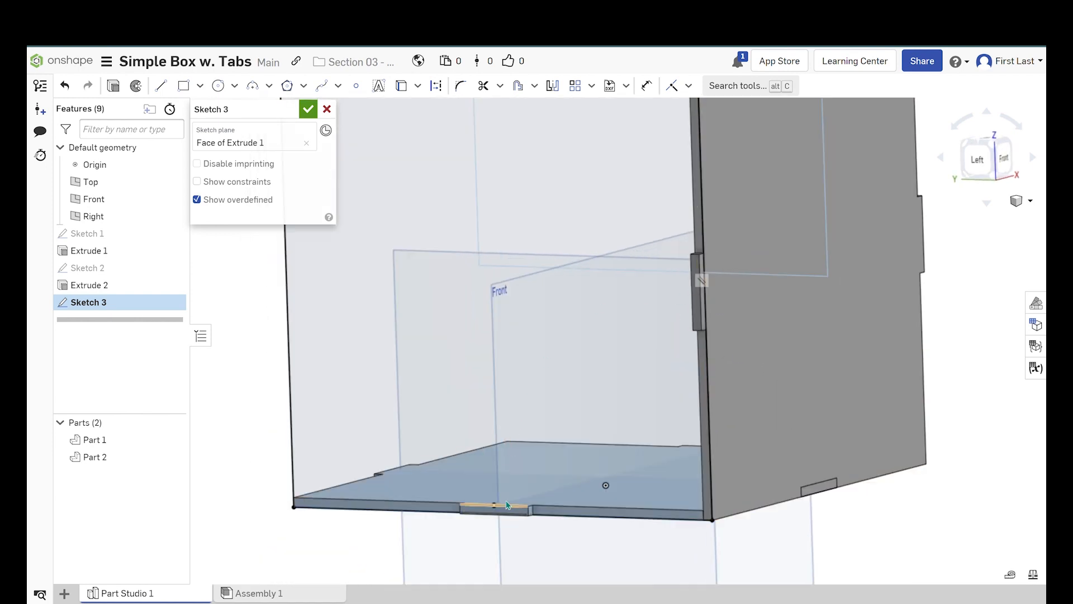
pyautogui.scroll(-5, 559, 391)
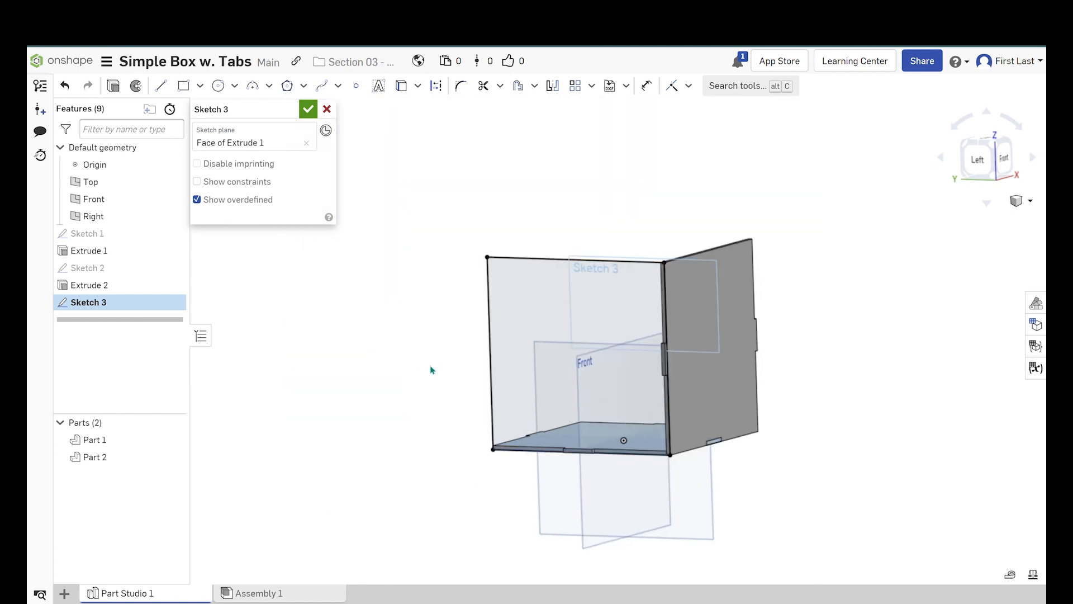
pyautogui.rightClick(431, 369)
pyautogui.click(472, 469)
pyautogui.scroll(4, 517, 349)
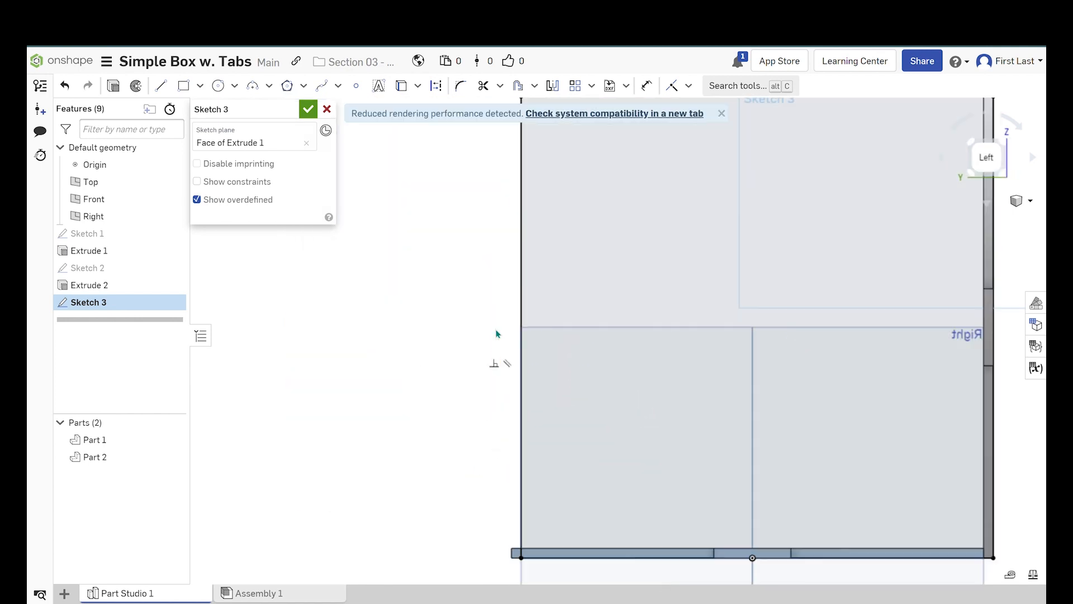
# - Add a 0.25 by 1 in center-point rectangle at the midpoint of the side panel's back edge and finish the sketch
pyautogui.click(183, 85)
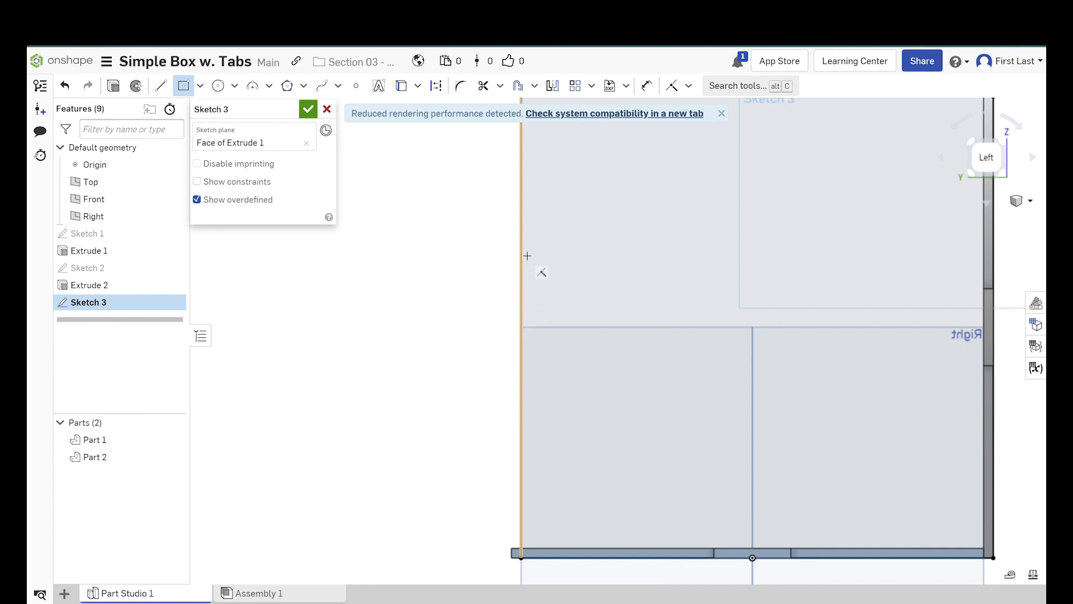
pyautogui.scroll(-4, 525, 291)
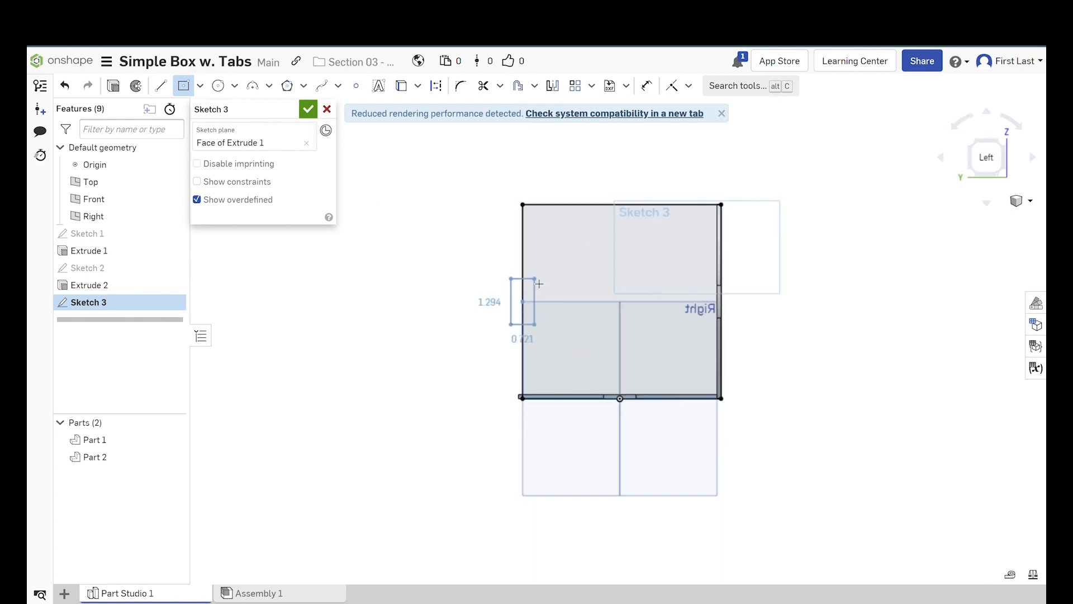
pyautogui.click(535, 277)
pyautogui.write('.25')
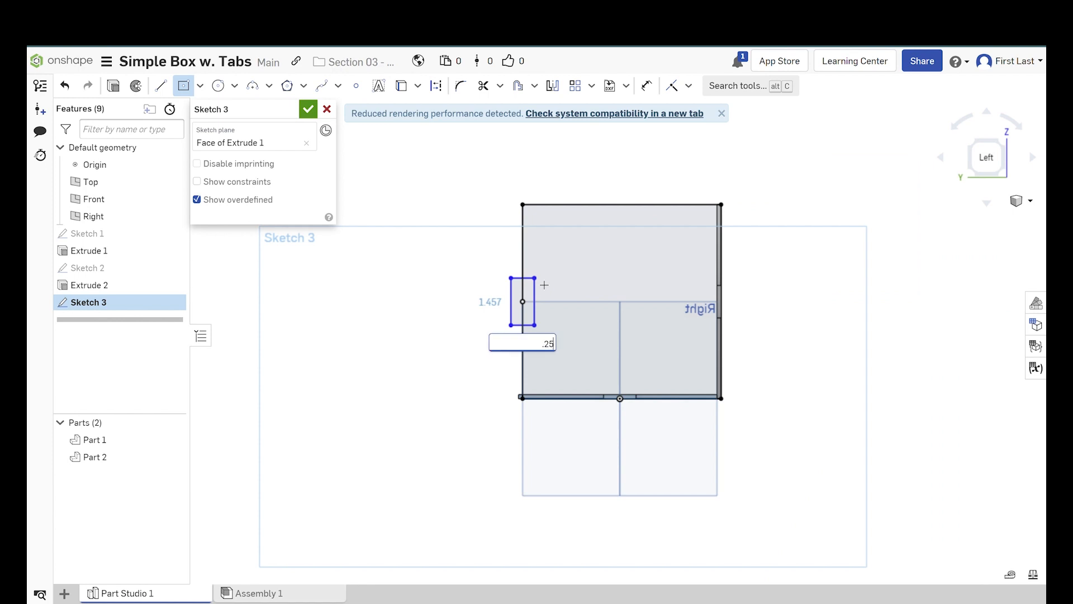
pyautogui.press('Tab')
pyautogui.write('1')
pyautogui.press('Return')
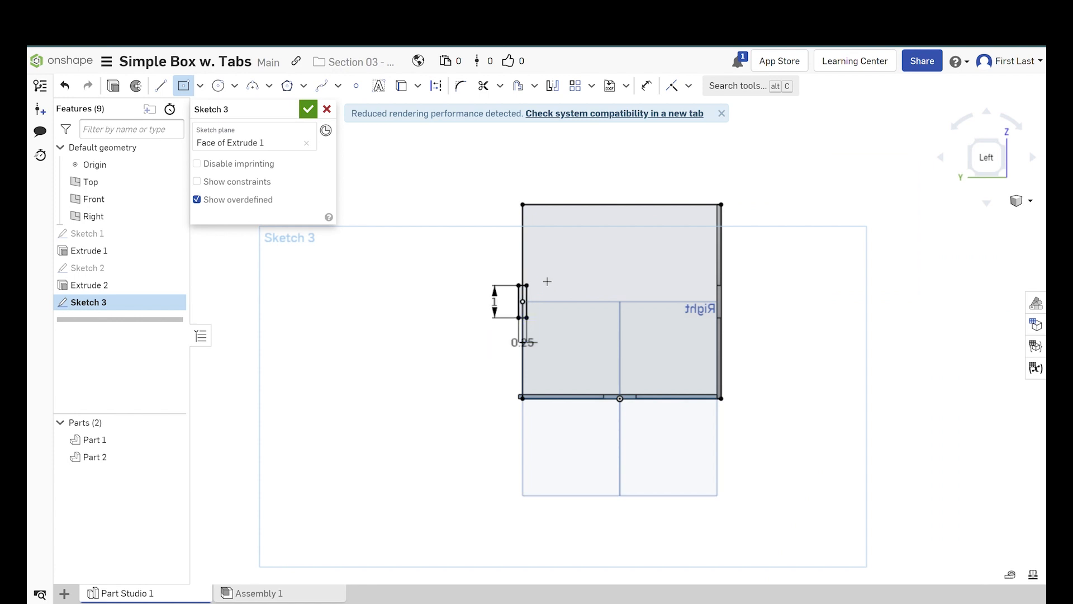
pyautogui.click(309, 110)
# - Extrude the side panel profile and both halves of its back tab as a new part with a blind depth of 0.125 in
pyautogui.scroll(5, 652, 279)
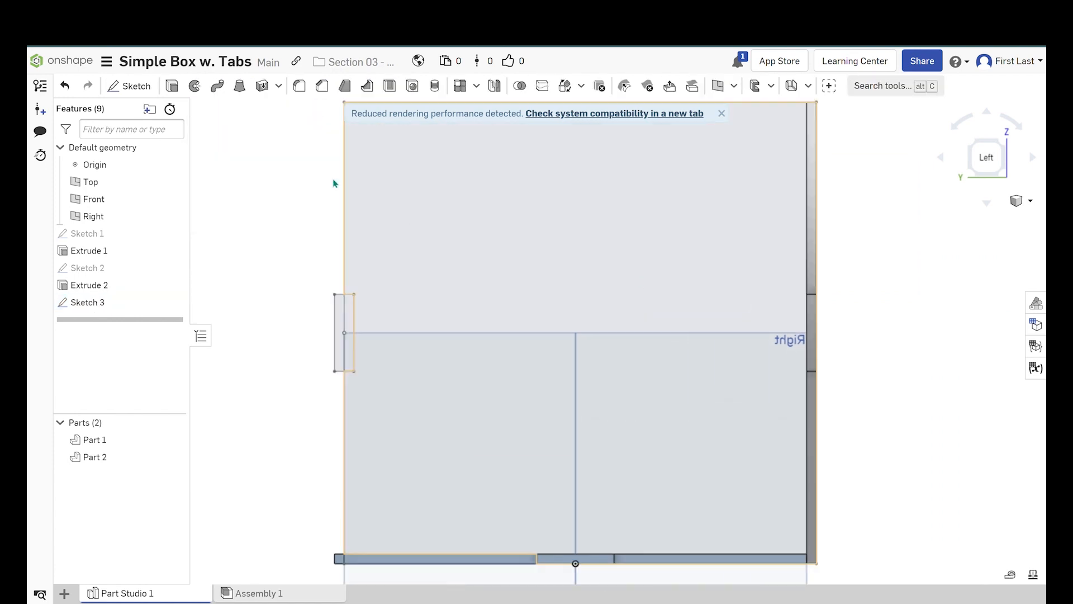
pyautogui.hotkey('shift', 'e')
pyautogui.click(531, 331)
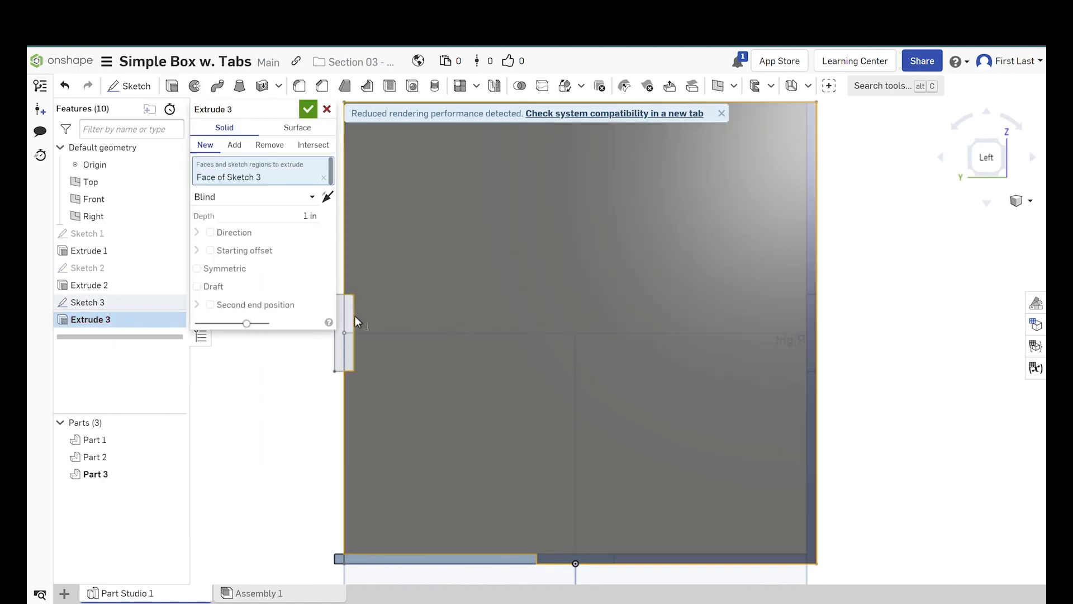
pyautogui.click(347, 317)
pyautogui.click(345, 355)
pyautogui.scroll(-4, 816, 375)
pyautogui.moveTo(805, 369); pyautogui.dragTo(862, 420, button='right')
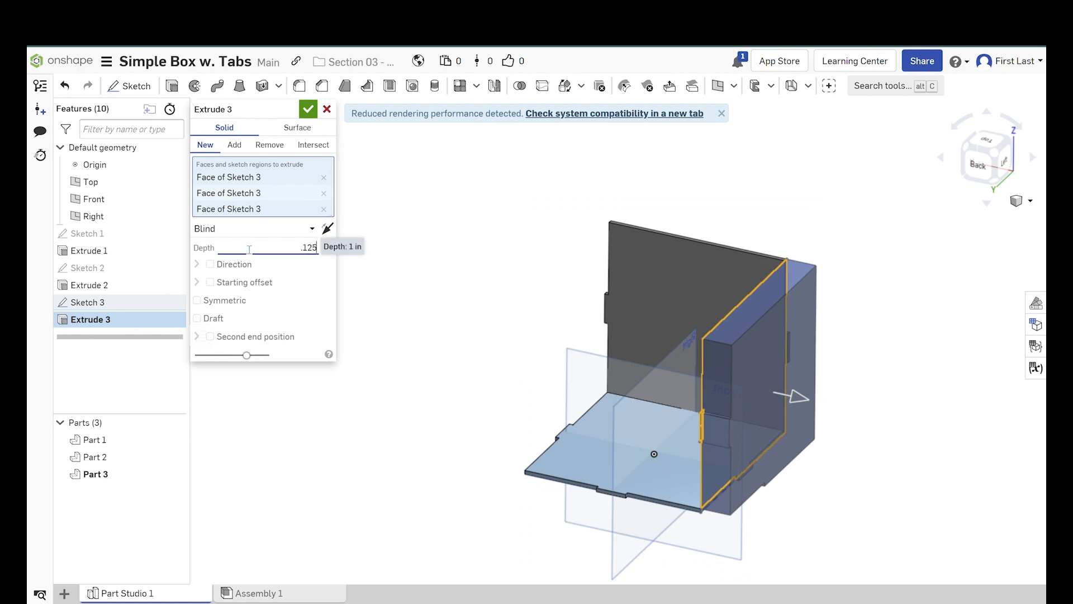
pyautogui.press('Return')
pyautogui.click(308, 109)
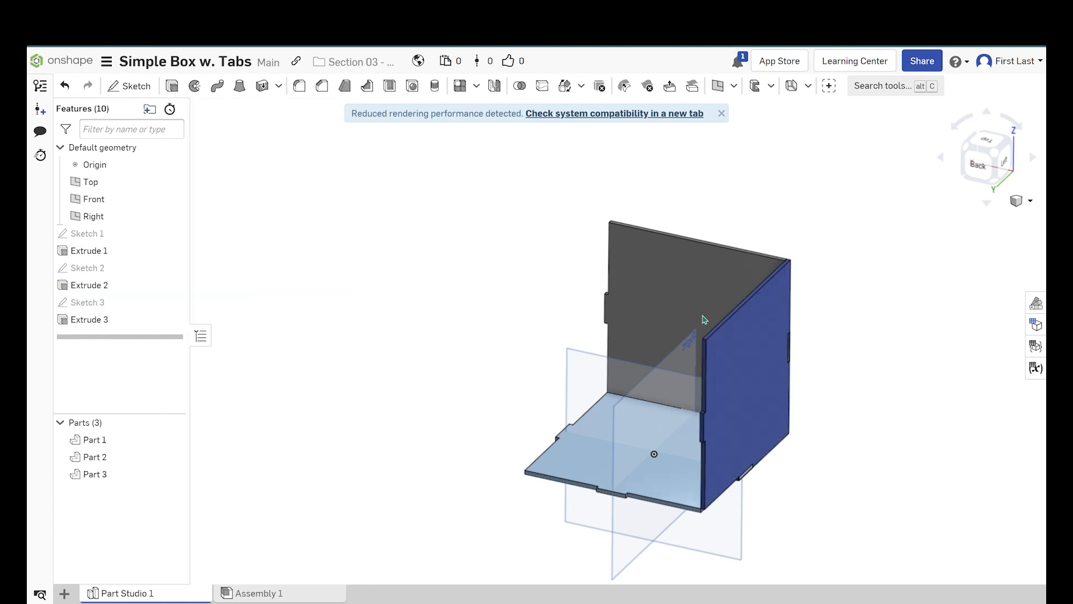
# - Hide the Top, Front and Right default planes
pyautogui.scroll(-2, 726, 252)
pyautogui.scroll(2, 727, 349)
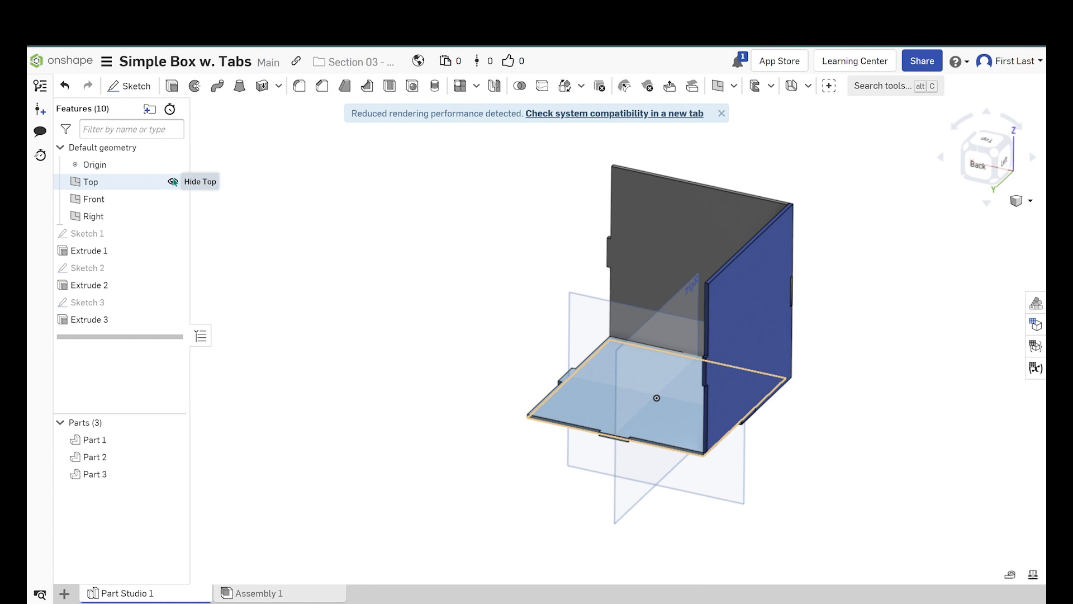
pyautogui.click(173, 181)
pyautogui.click(173, 199)
pyautogui.click(173, 216)
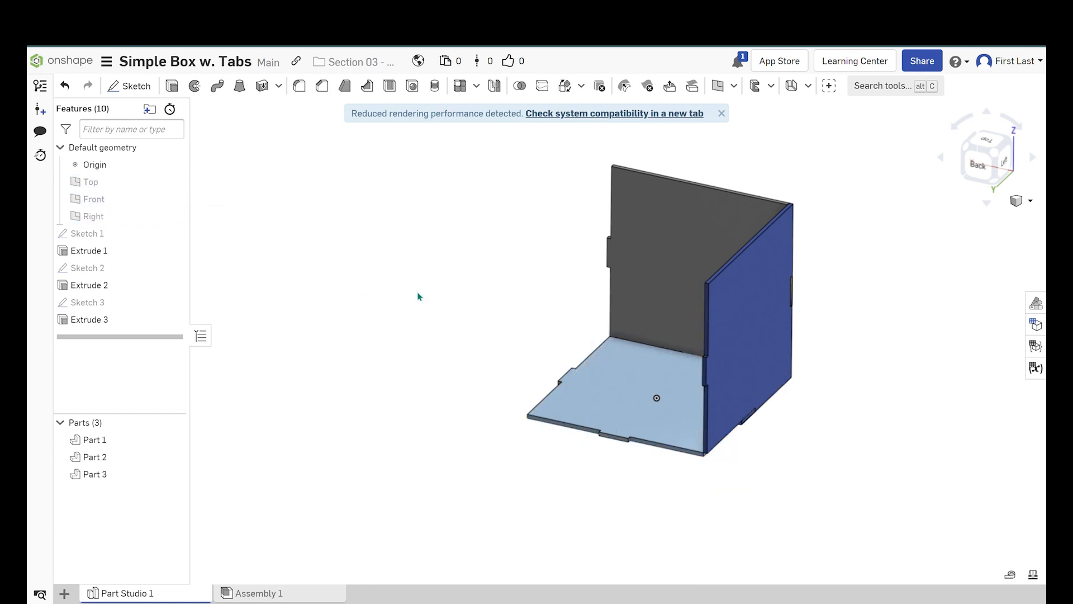
# - Start a sketch on the base panel's back edge face, excluding the tab, and view it normal to the sketch plane
pyautogui.scroll(-2, 499, 296)
pyautogui.scroll(4, 550, 382)
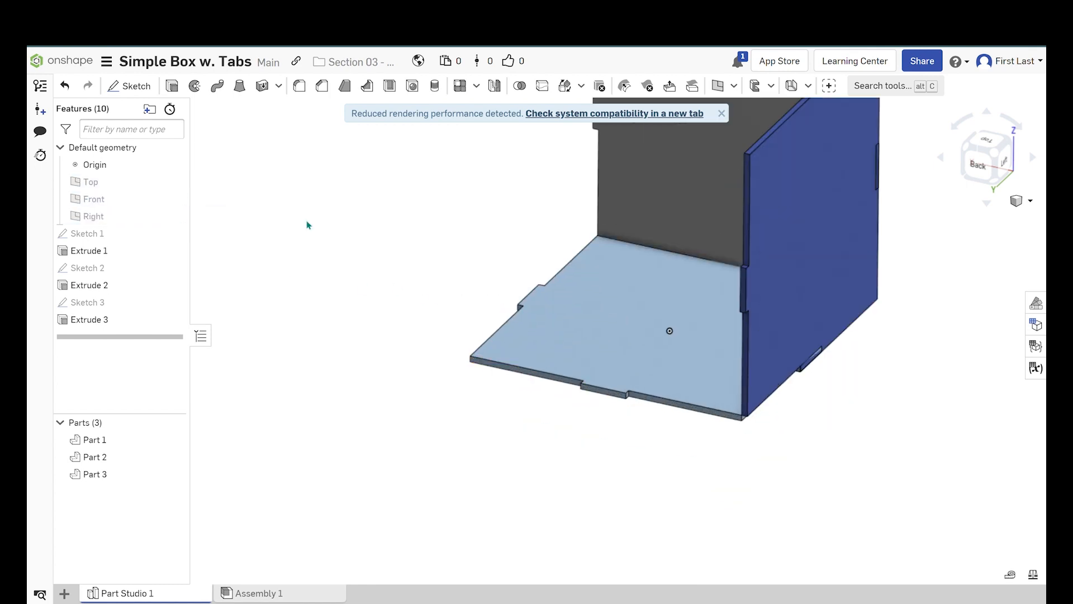
pyautogui.click(148, 85)
pyautogui.click(522, 374)
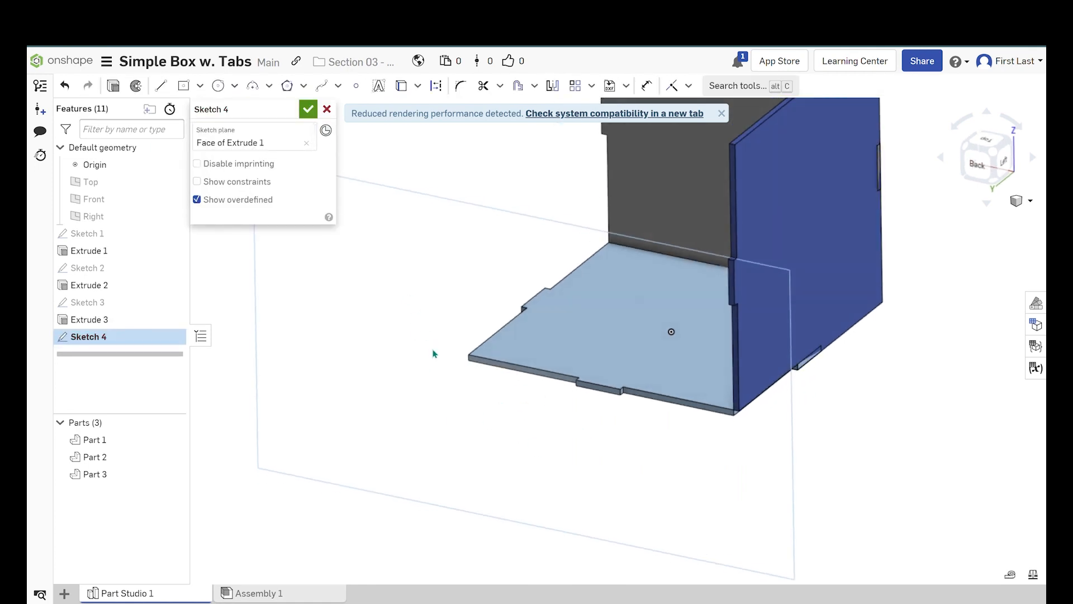
pyautogui.rightClick(412, 303)
pyautogui.click(439, 410)
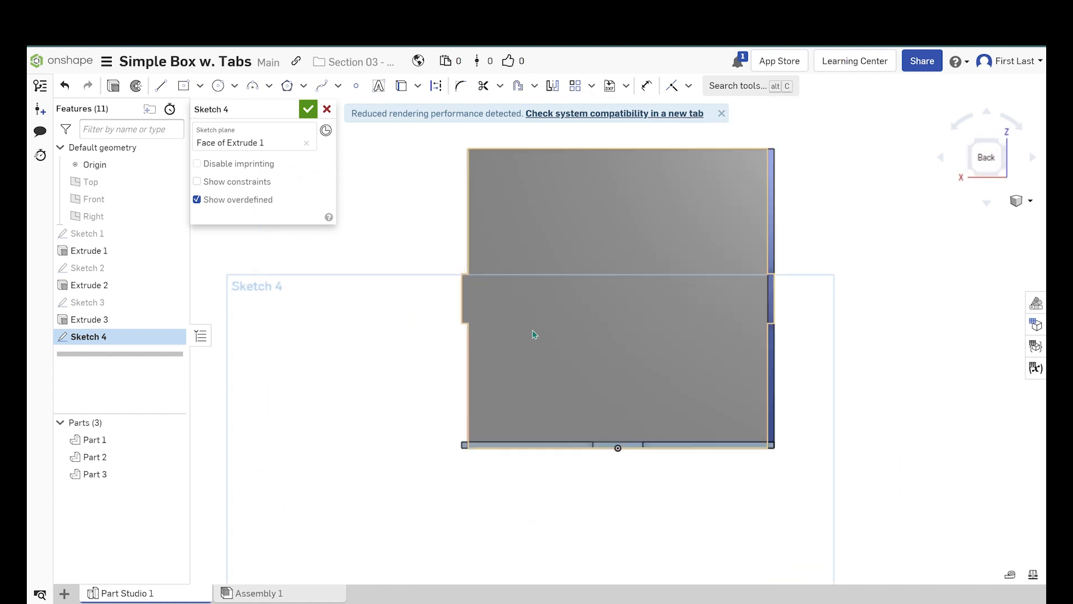
# - Draw a 6 in high corner rectangle from the base panel's lower right corner, excluding the right tab, to the left side panel's upper outer corner
pyautogui.click(201, 88)
pyautogui.click(235, 108)
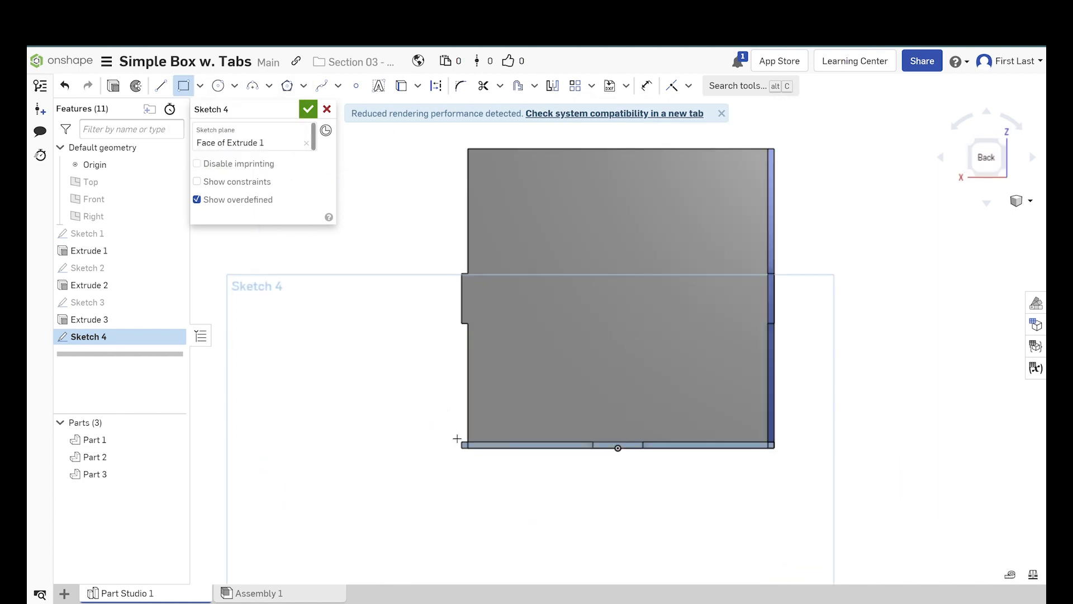
pyautogui.scroll(5, 469, 450)
pyautogui.scroll(-5, 468, 504)
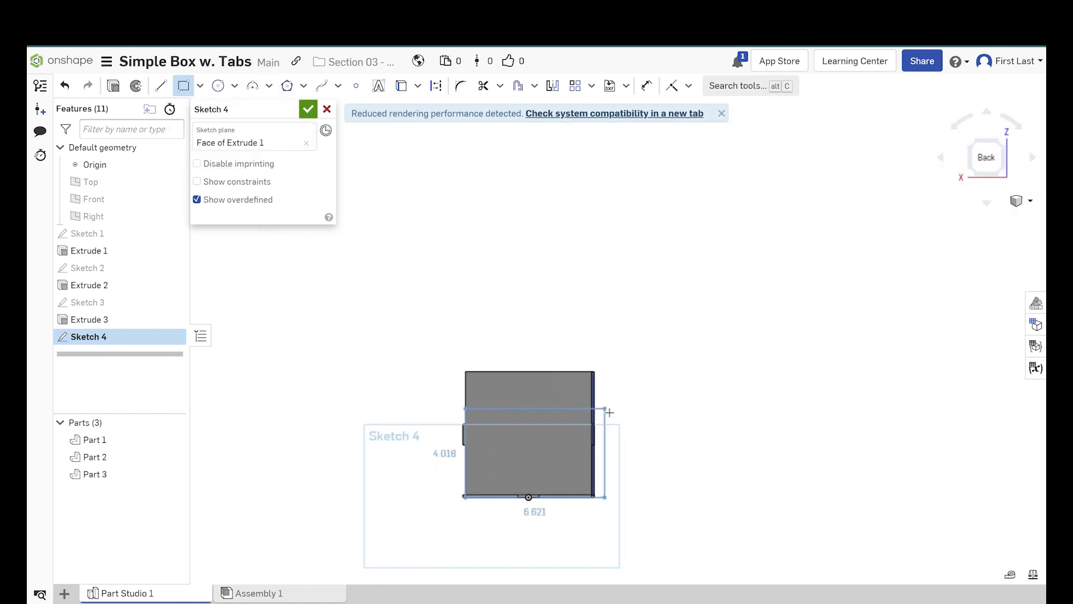
pyautogui.scroll(4, 602, 398)
pyautogui.scroll(3, 561, 257)
pyautogui.click(594, 337)
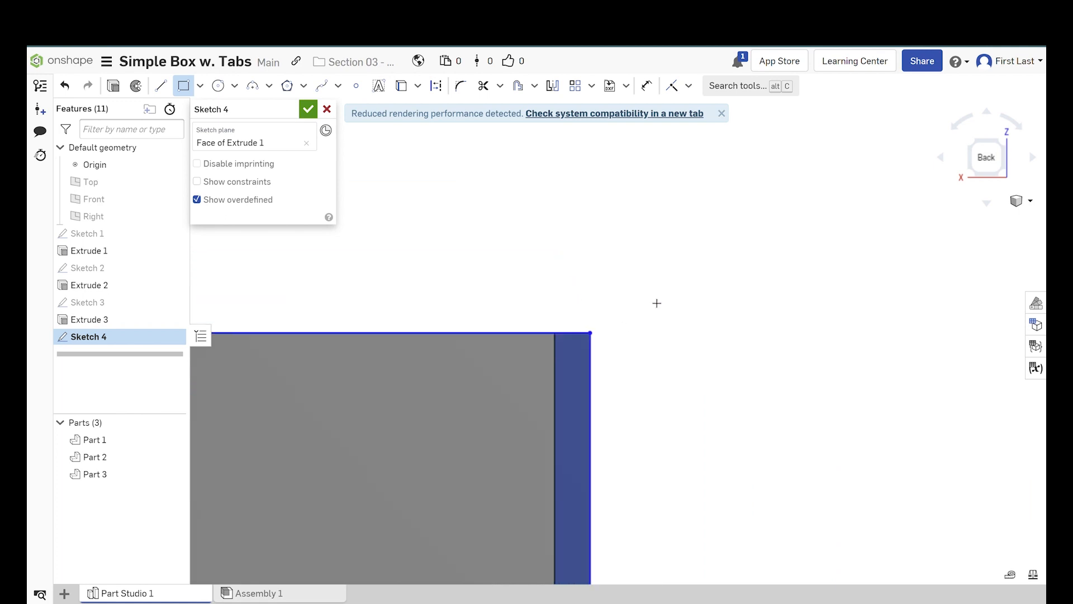
pyautogui.scroll(-3, 686, 282)
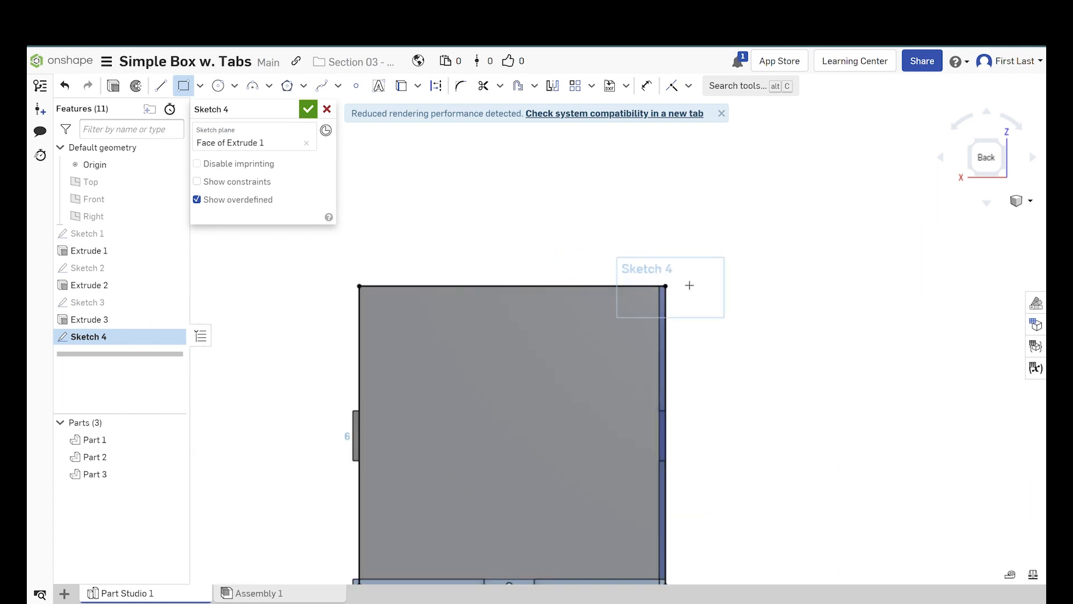
pyautogui.scroll(-3, 687, 285)
pyautogui.scroll(3, 481, 357)
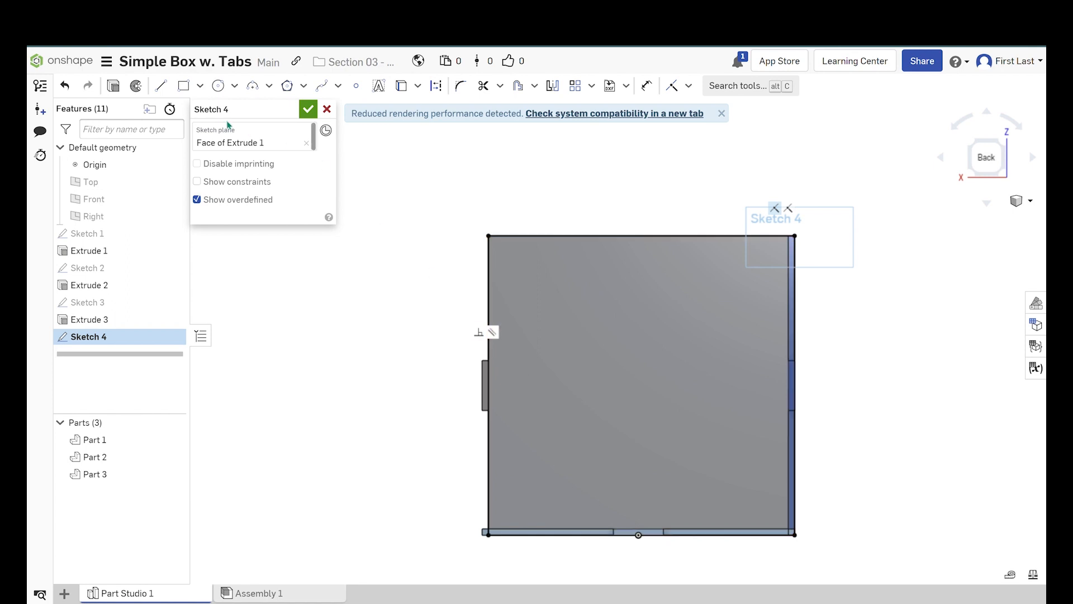
# - Add a 0.25 in wide center-point rectangle, as tall as the front panel's tab, at the midpoint of the back panel's right edge and finish the sketch
pyautogui.click(200, 87)
pyautogui.click(229, 132)
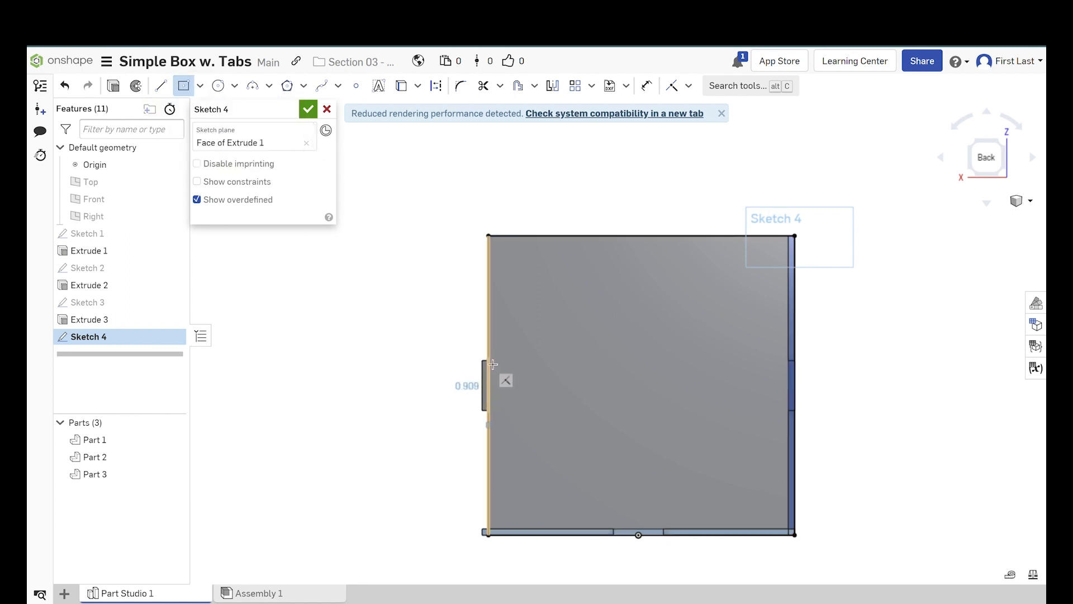
pyautogui.click(489, 385)
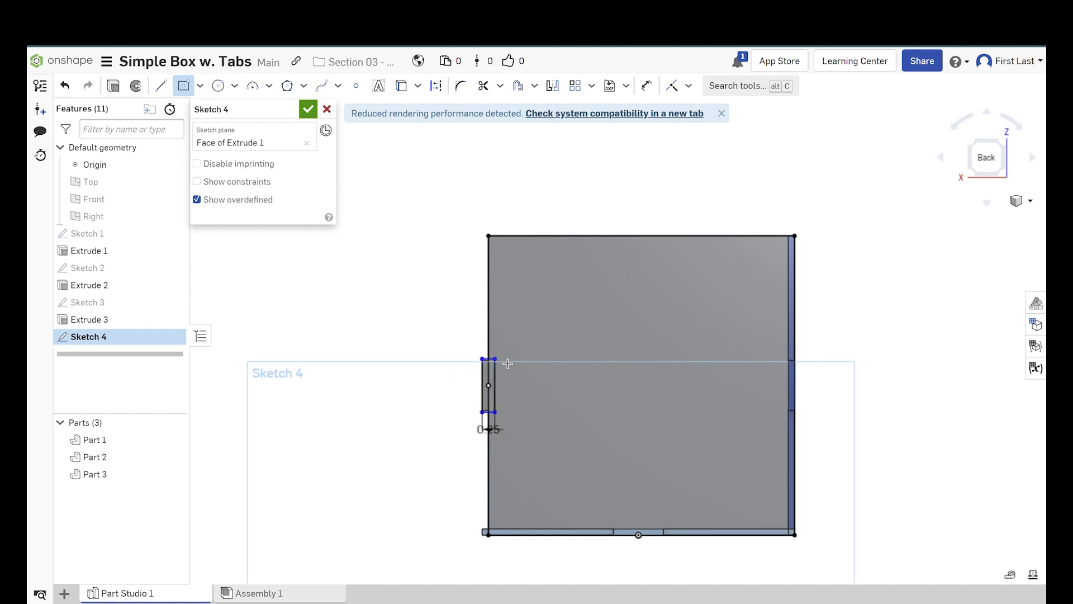
pyautogui.click(309, 110)
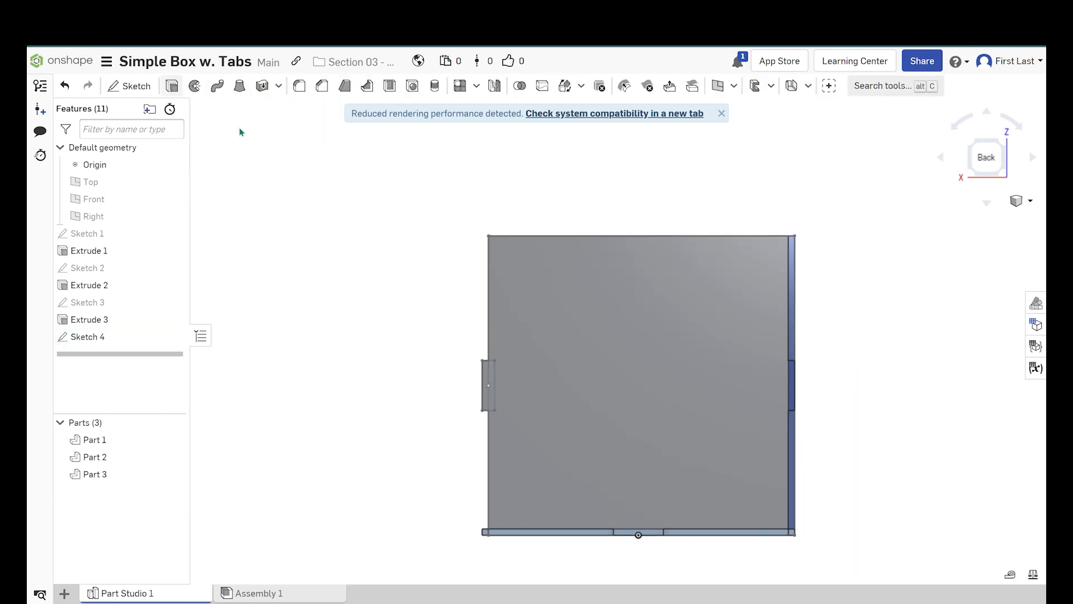
# - Extrude the back panel profile and both halves of its tab as a new part with a blind depth of 0.125 in
pyautogui.moveTo(391, 258); pyautogui.dragTo(471, 321, button='right')
pyautogui.click(626, 373)
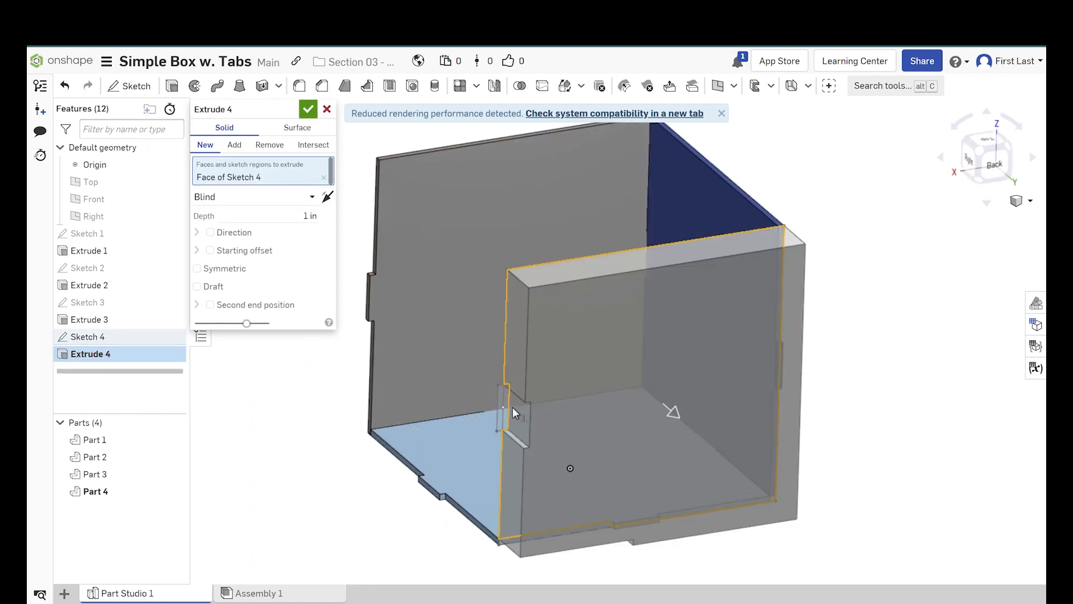
pyautogui.click(512, 407)
pyautogui.click(502, 407)
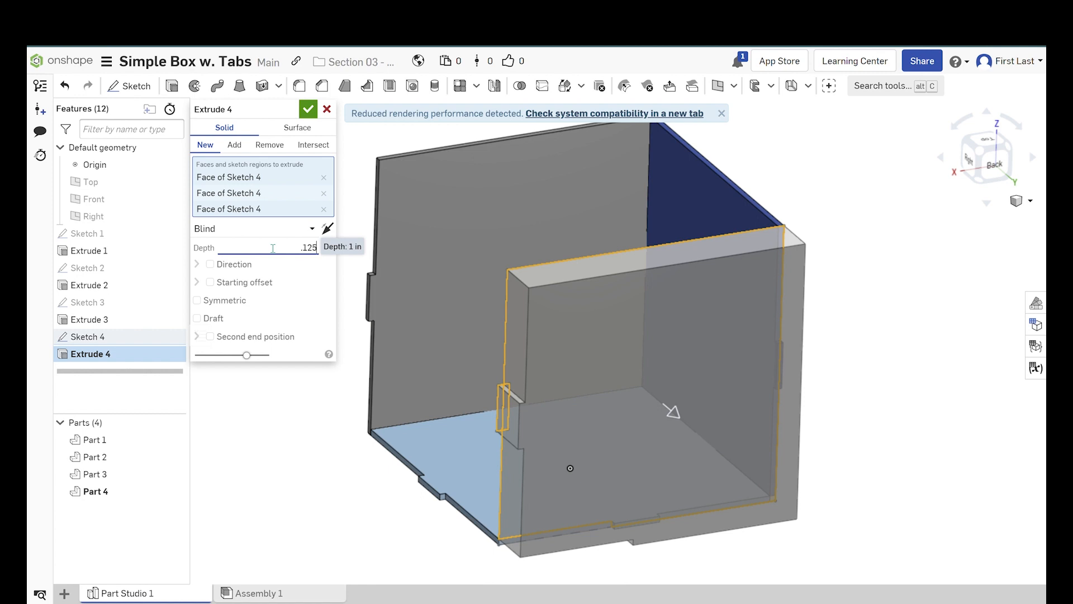
pyautogui.click(313, 120)
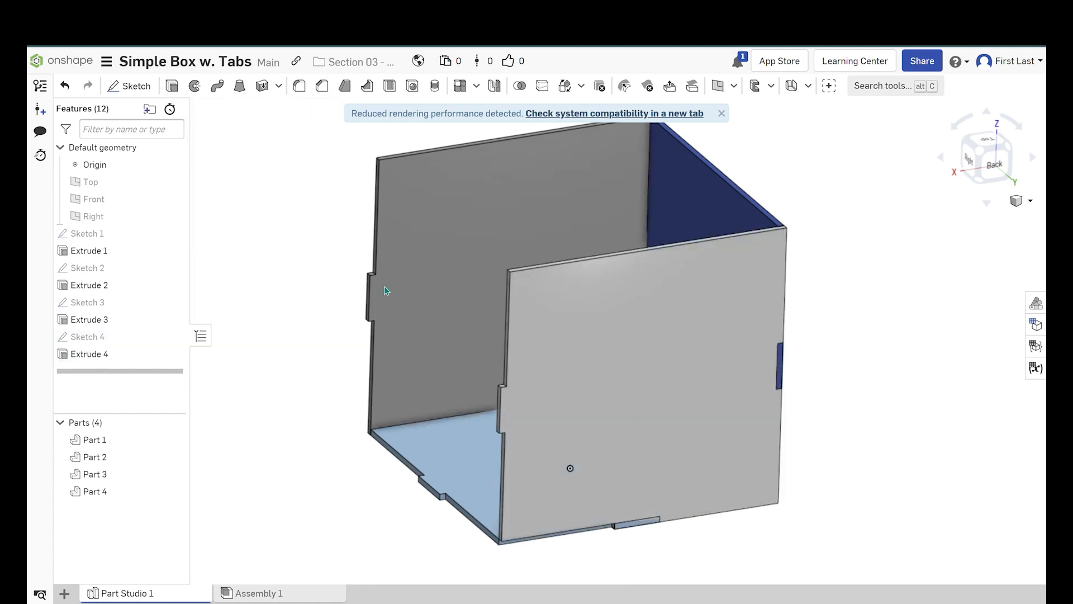
# - Start a sketch on the back panel's right end face, excluding the tab, and view it normal to the sketch plane
pyautogui.moveTo(721, 263); pyautogui.dragTo(782, 331, button='right')
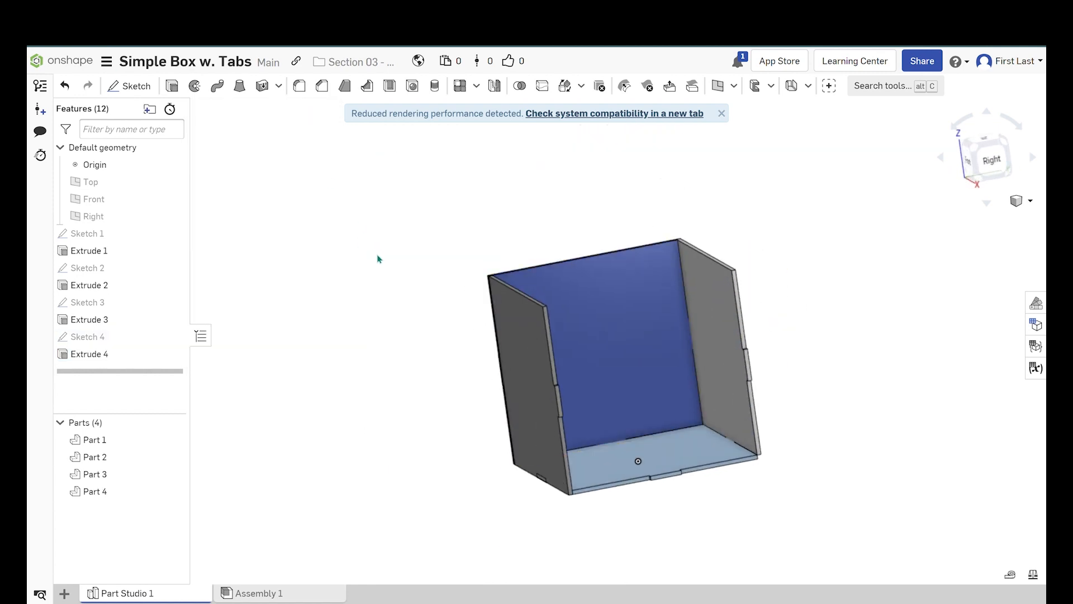
pyautogui.moveTo(378, 259)
pyautogui.mouseDown(button='right')
pyautogui.moveTo(364, 240)
pyautogui.moveTo(362, 260)
pyautogui.mouseUp(button='right')
pyautogui.click(146, 87)
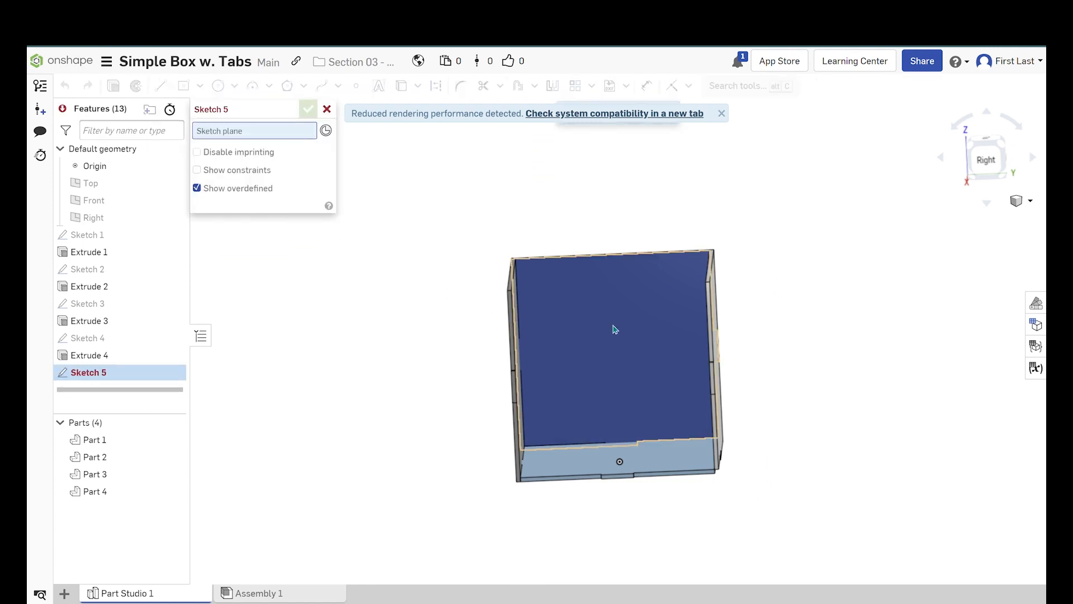
pyautogui.scroll(3, 690, 332)
pyautogui.click(720, 276)
pyautogui.rightClick(803, 317)
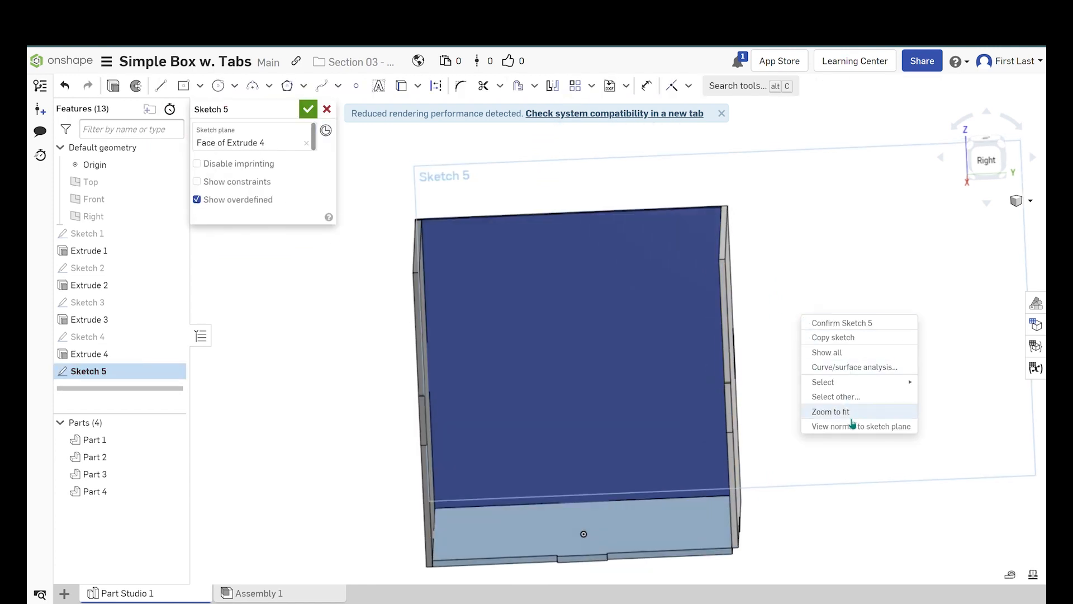
pyautogui.click(836, 423)
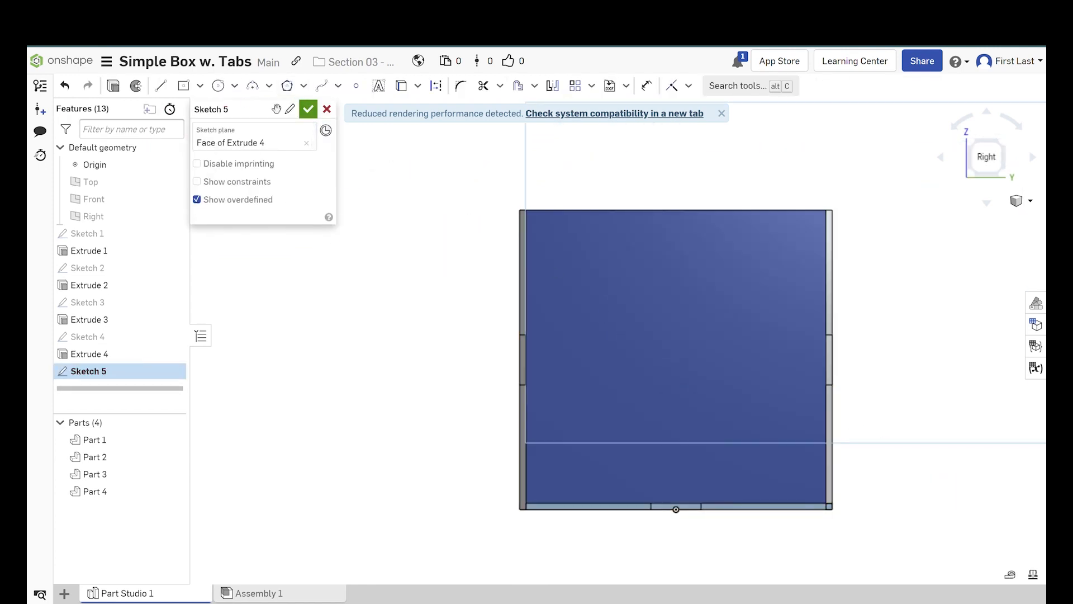
# - Draw a corner rectangle from the front panel's lower outer corner to the back panel's upper outer corner, and check it against the box's open side
pyautogui.click(189, 87)
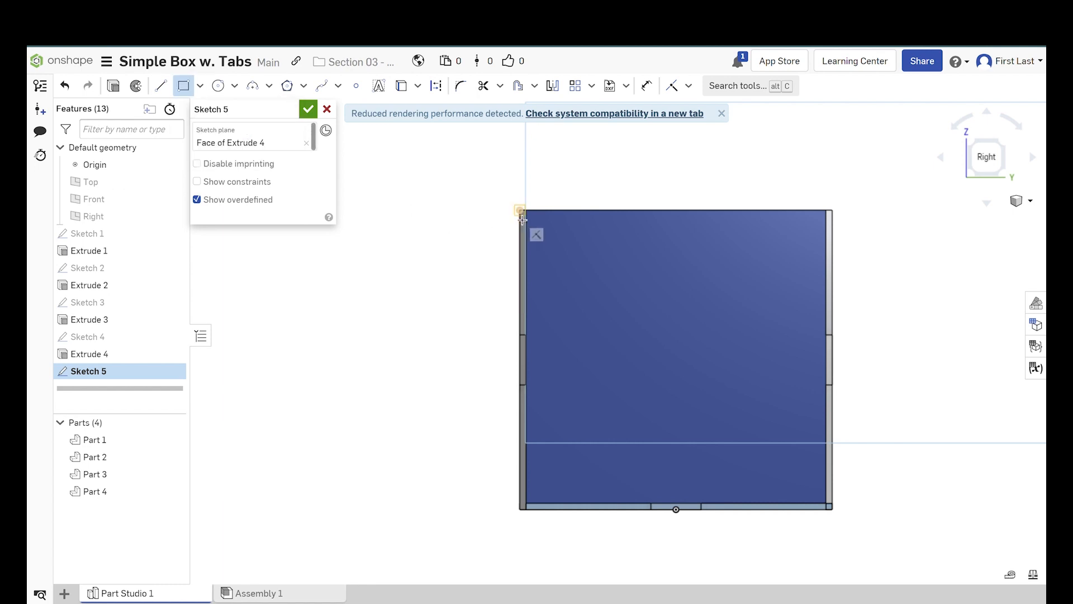
pyautogui.scroll(5, 523, 512)
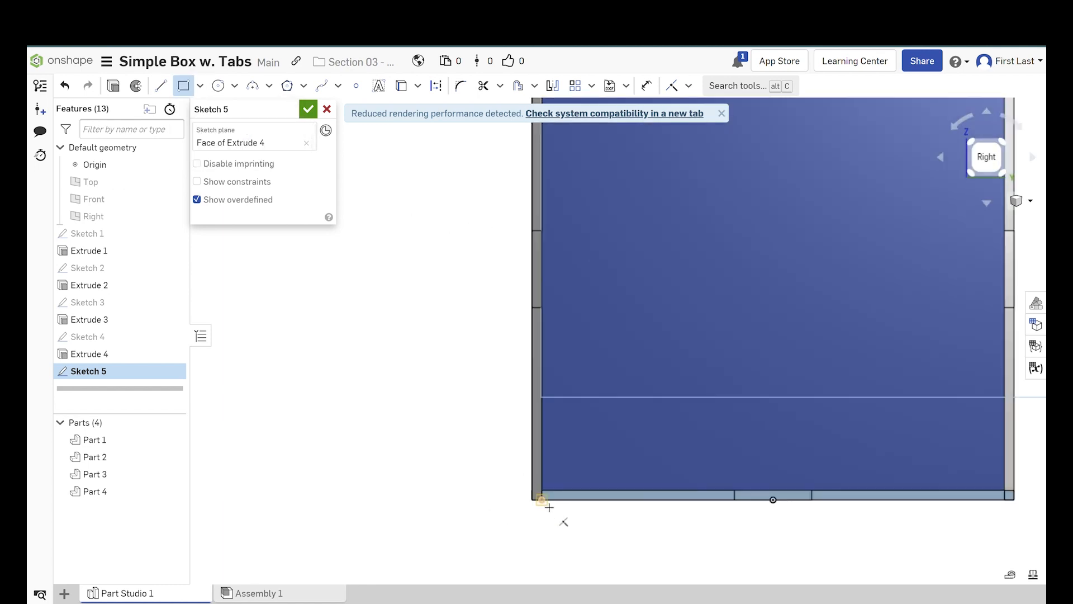
pyautogui.scroll(-5, 408, 506)
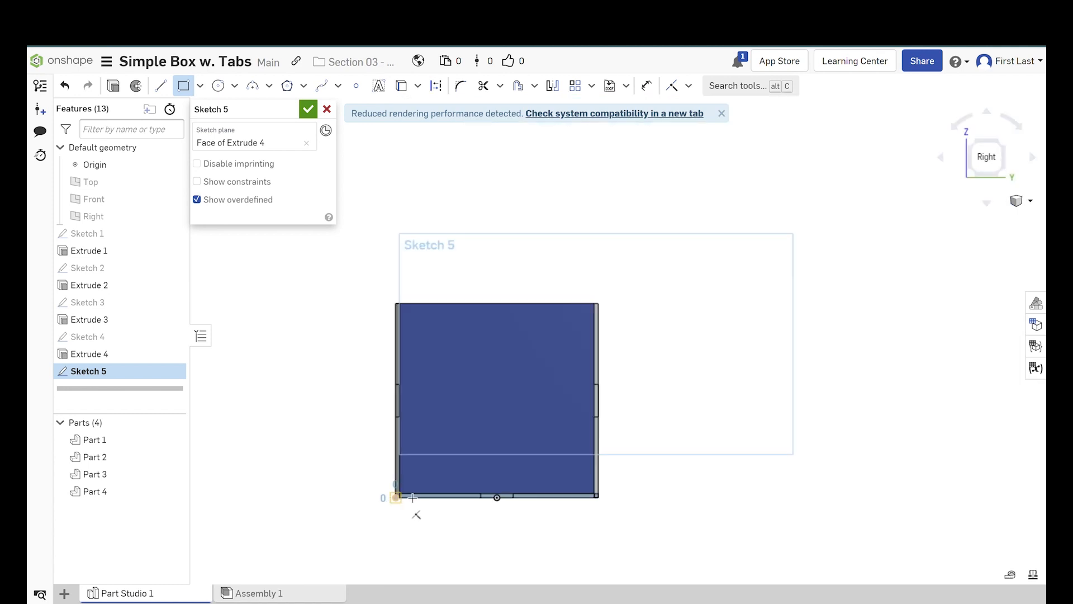
pyautogui.scroll(6, 568, 283)
pyautogui.click(556, 211)
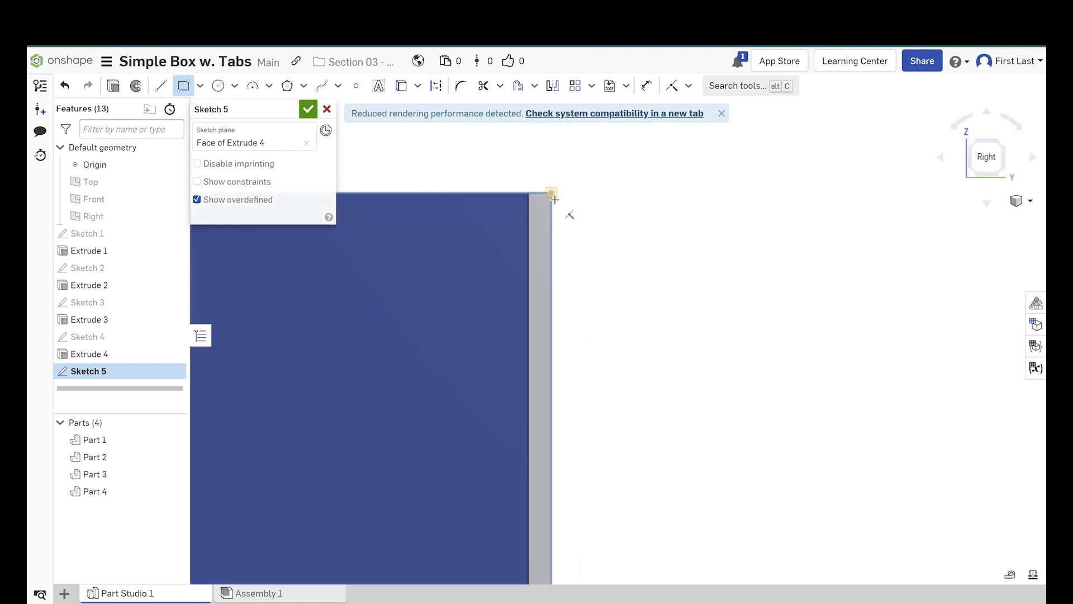
pyautogui.press('f')
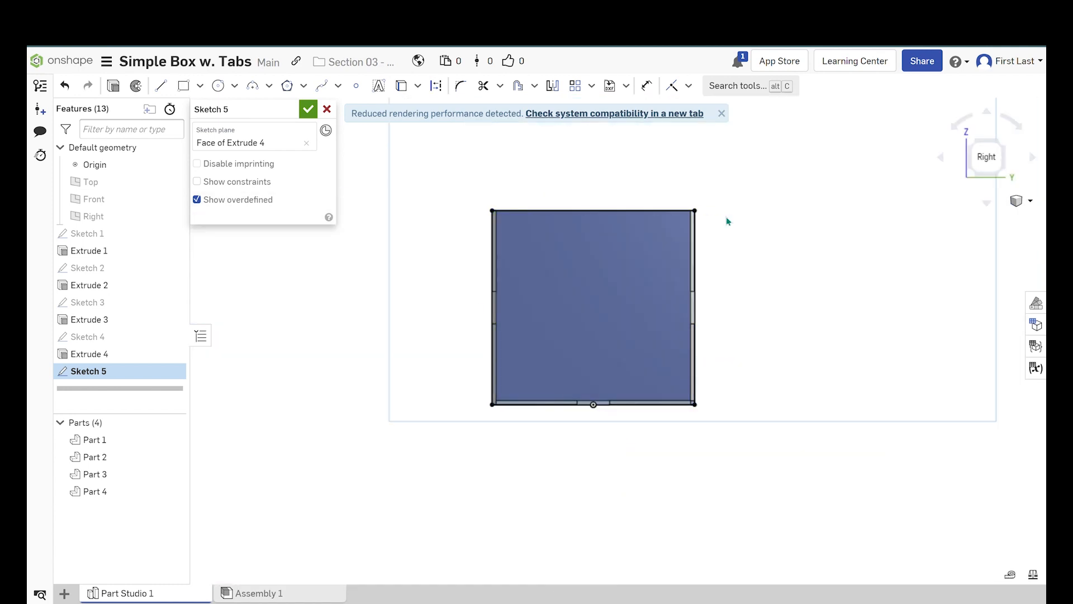
pyautogui.scroll(2, 583, 308)
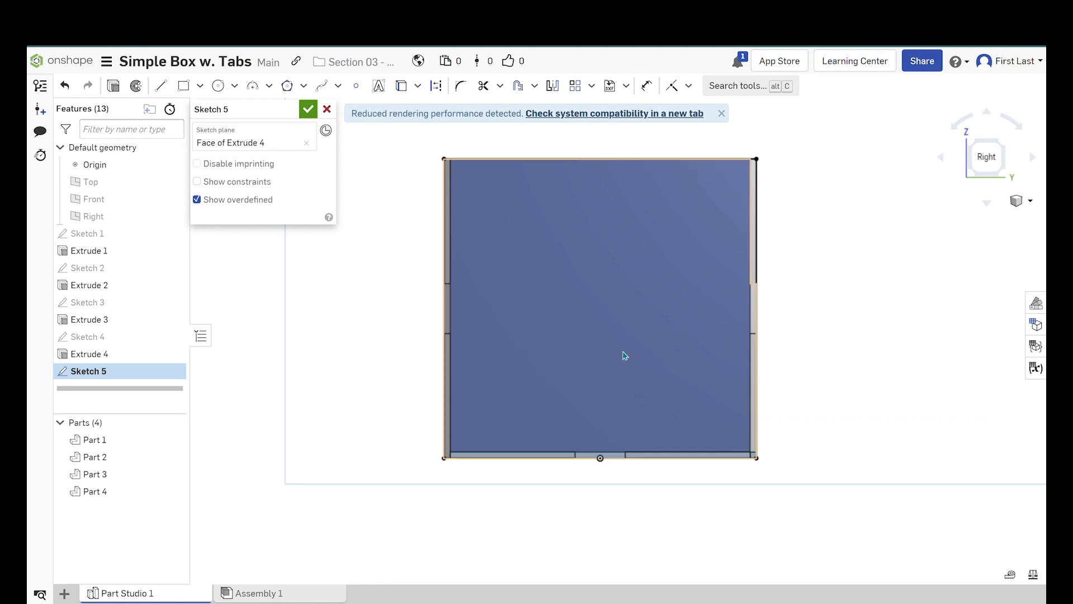
pyautogui.moveTo(786, 367); pyautogui.dragTo(814, 396, button='right')
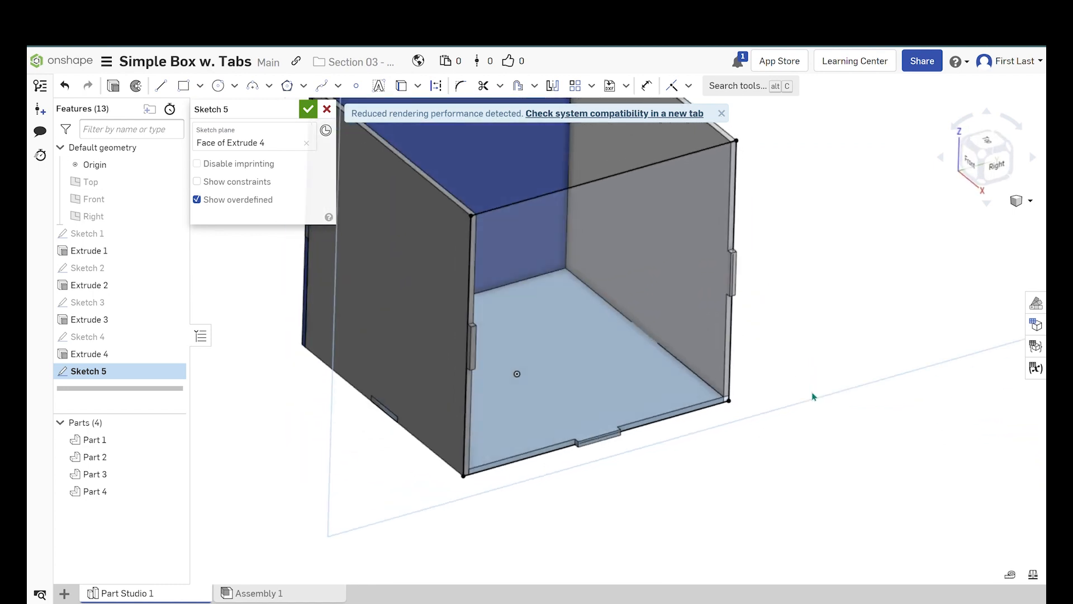
# - Finish the sketch and extrude the rectangle over the box's open right side as a new part, blind, 0.125 in deep
pyautogui.click(308, 109)
pyautogui.click(172, 86)
pyautogui.click(519, 230)
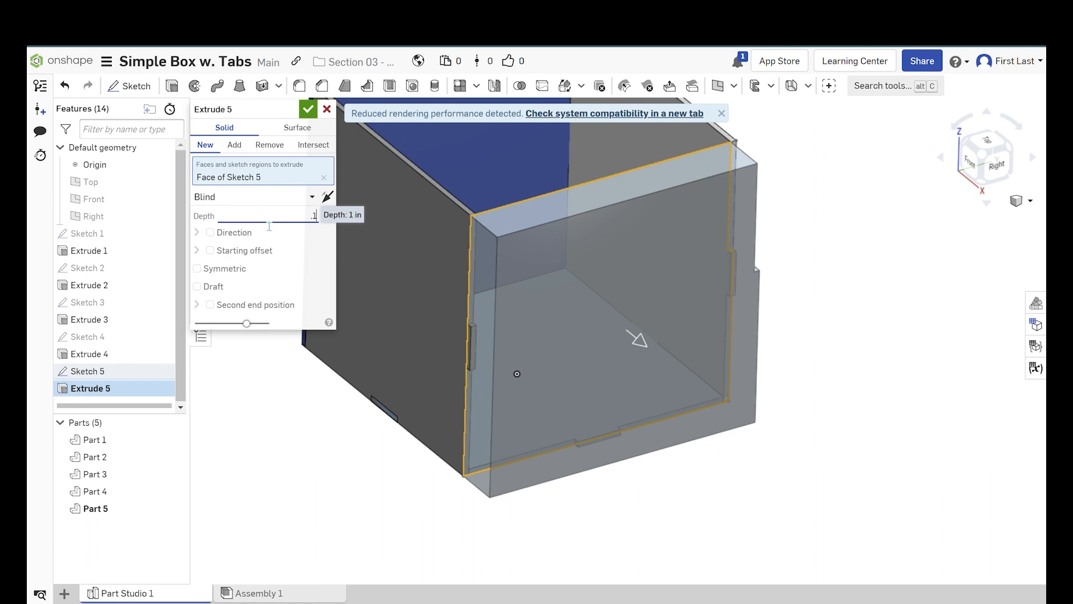
pyautogui.press('Return')
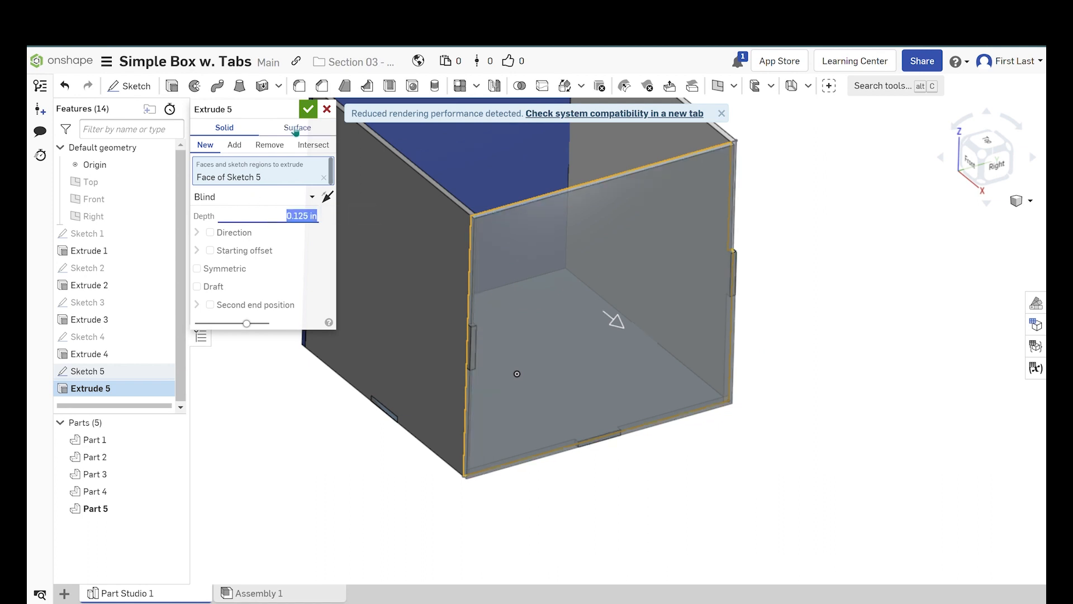
pyautogui.click(308, 109)
# - Edit the right panel's extrusion to include the missing narrow sketch region along its back edge
pyautogui.moveTo(803, 324); pyautogui.dragTo(773, 300, button='right')
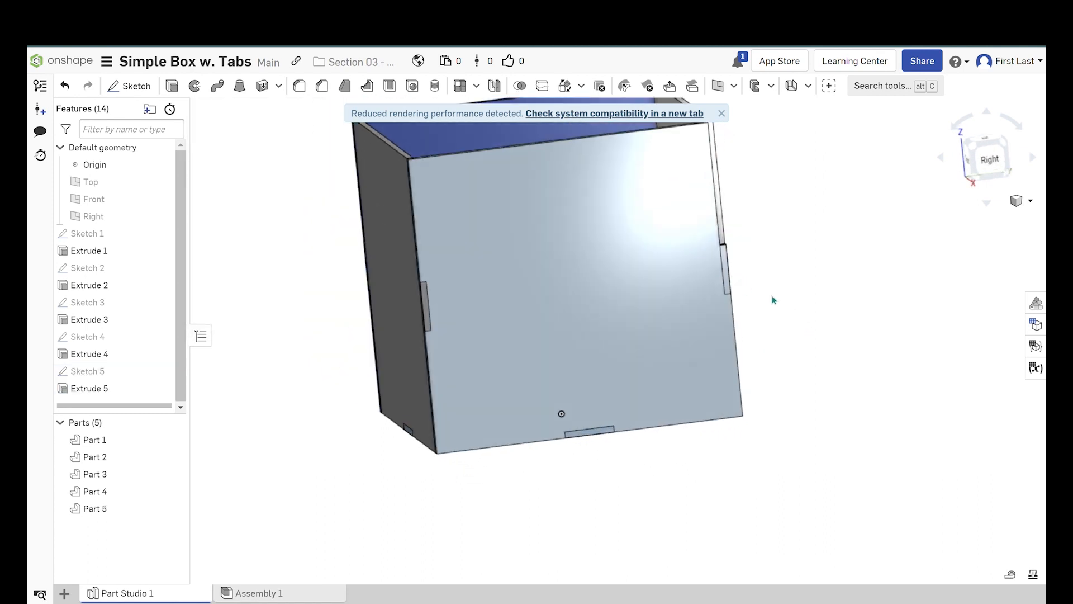
pyautogui.rightClick(153, 392)
pyautogui.click(191, 420)
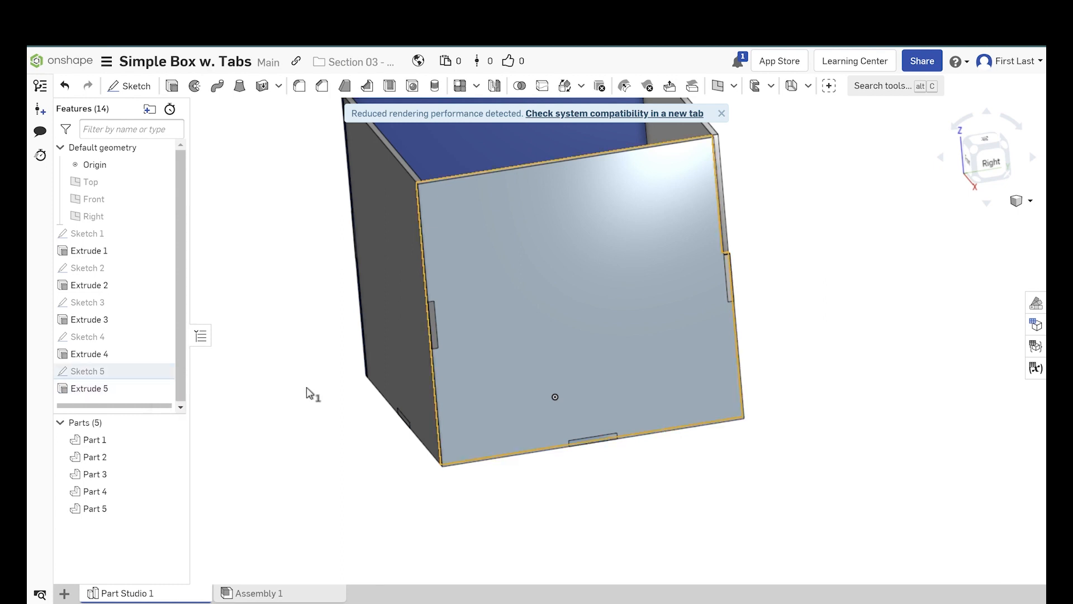
pyautogui.scroll(3, 729, 169)
pyautogui.moveTo(726, 171); pyautogui.dragTo(711, 173, button='right')
pyautogui.scroll(-5, 666, 287)
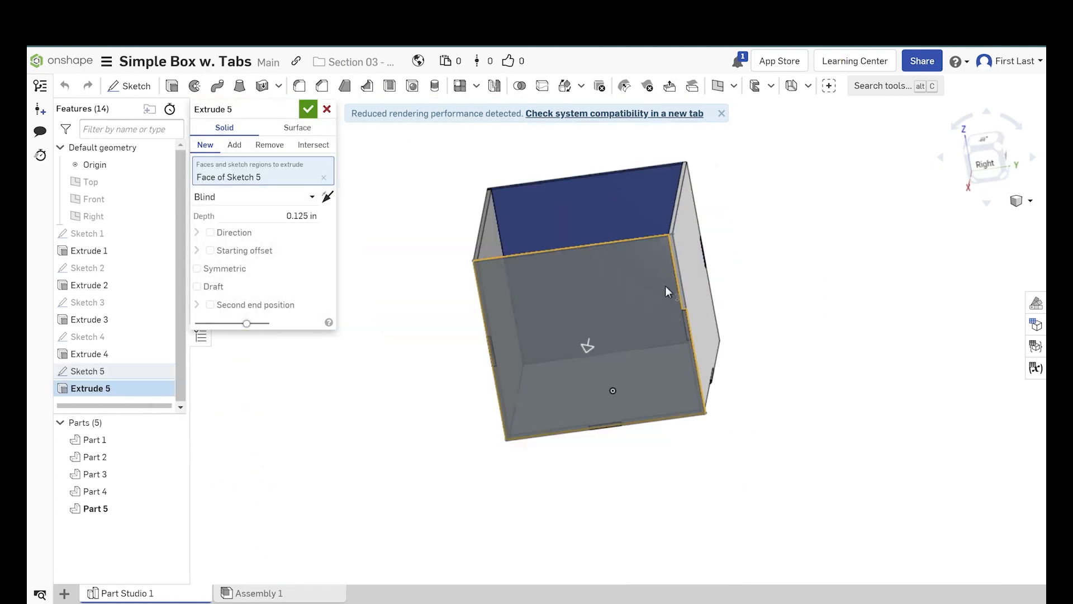
pyautogui.scroll(3, 670, 267)
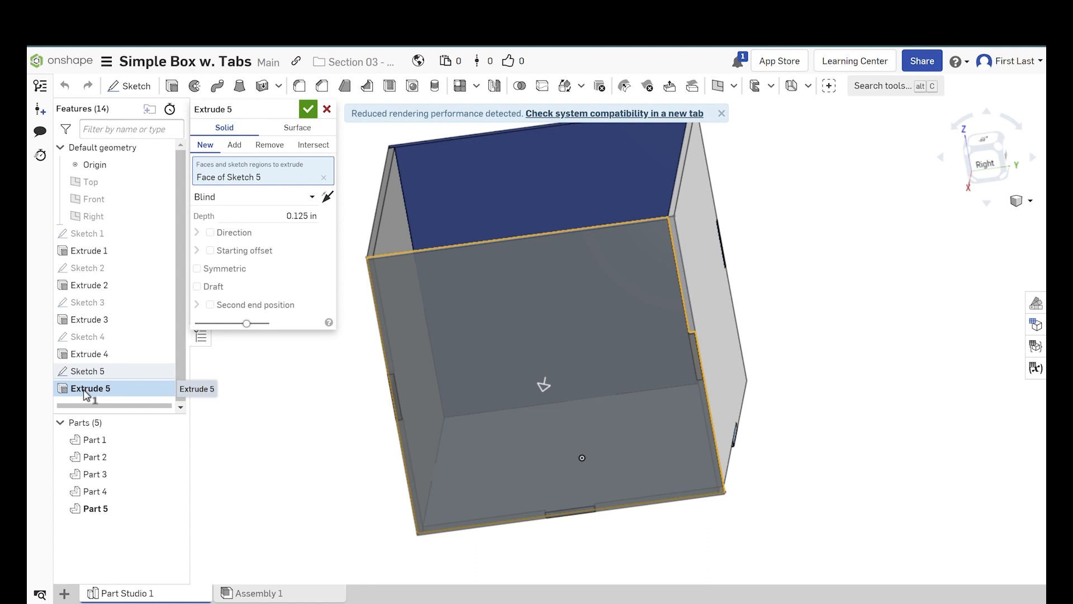
pyautogui.scroll(5, 660, 252)
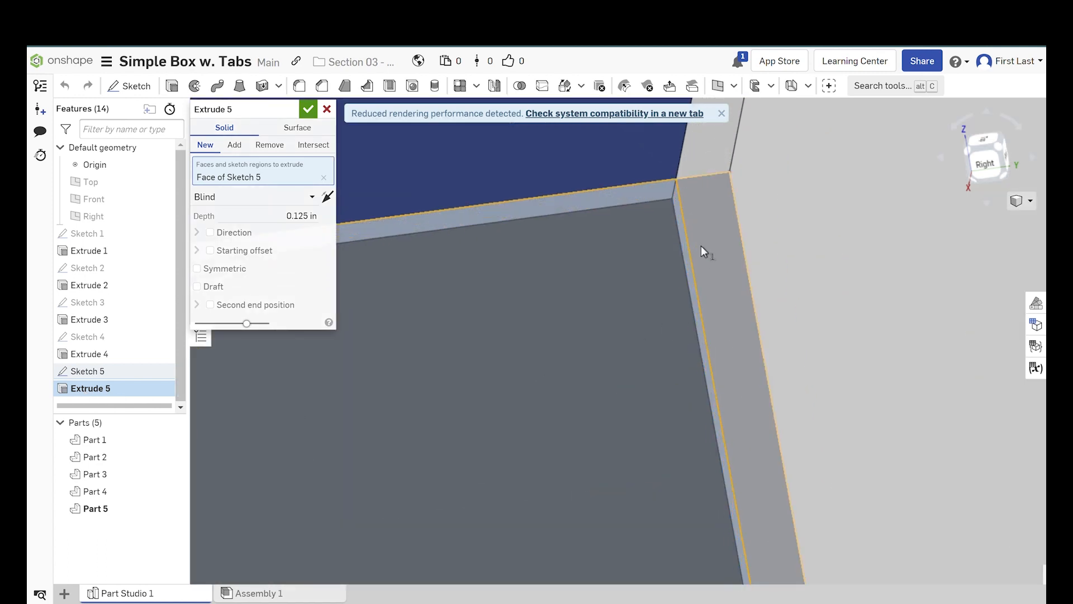
pyautogui.click(703, 243)
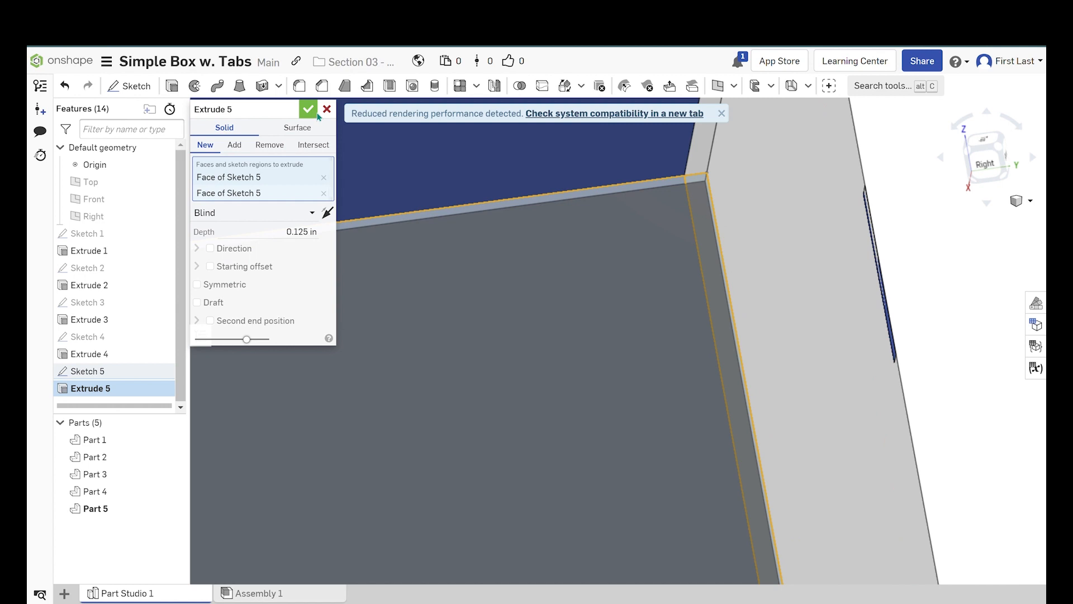
pyautogui.scroll(-5, 824, 236)
pyautogui.scroll(4, 735, 213)
pyautogui.click(308, 109)
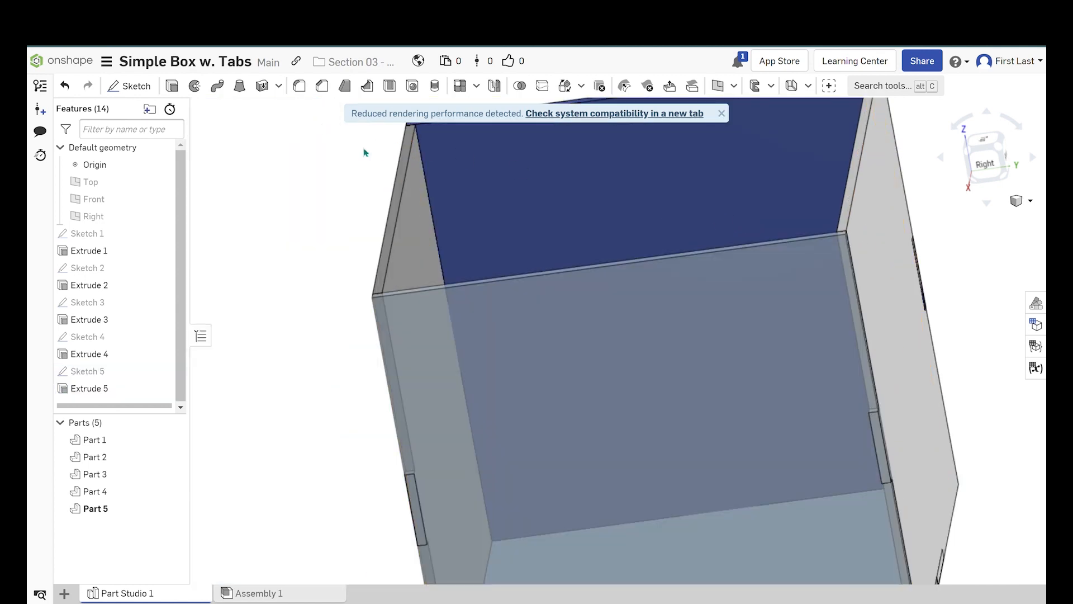
# - Dismiss the rendering performance notice and examine the box's panels and tab joints from all sides
pyautogui.scroll(-5, 649, 260)
pyautogui.scroll(3, 677, 323)
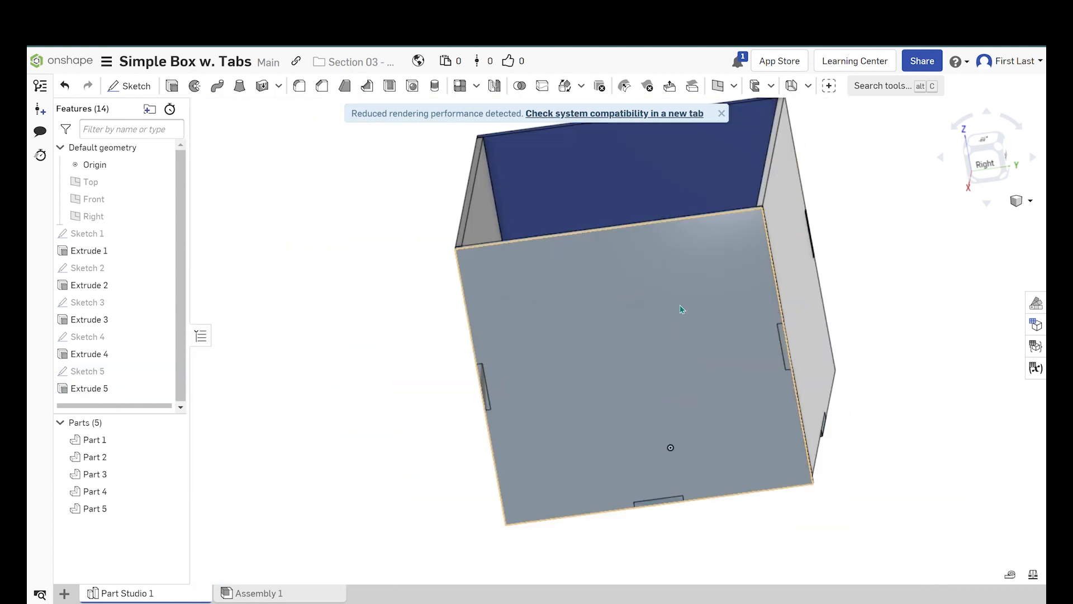
pyautogui.click(726, 120)
pyautogui.scroll(-3, 623, 290)
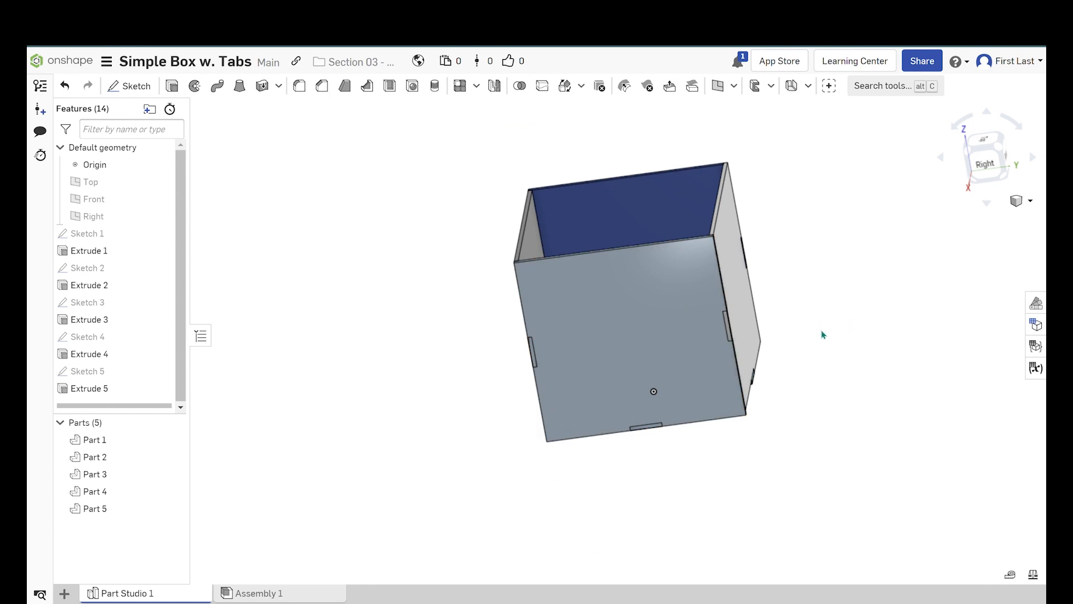
pyautogui.moveTo(833, 318); pyautogui.dragTo(514, 468, button='right')
pyautogui.scroll(-3, 541, 472)
pyautogui.scroll(3, 524, 293)
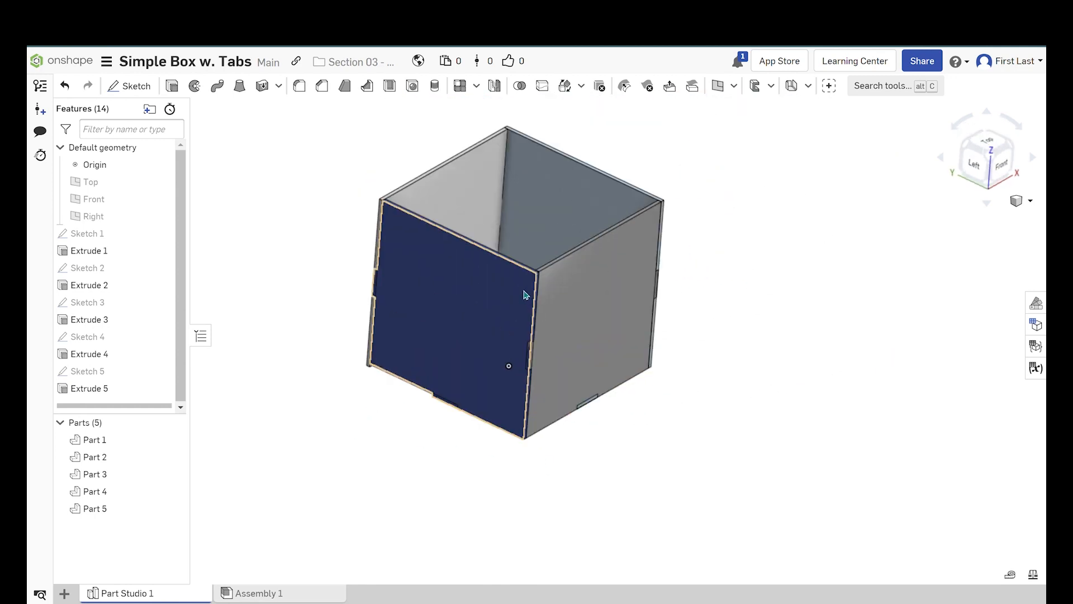
pyautogui.scroll(-2, 726, 341)
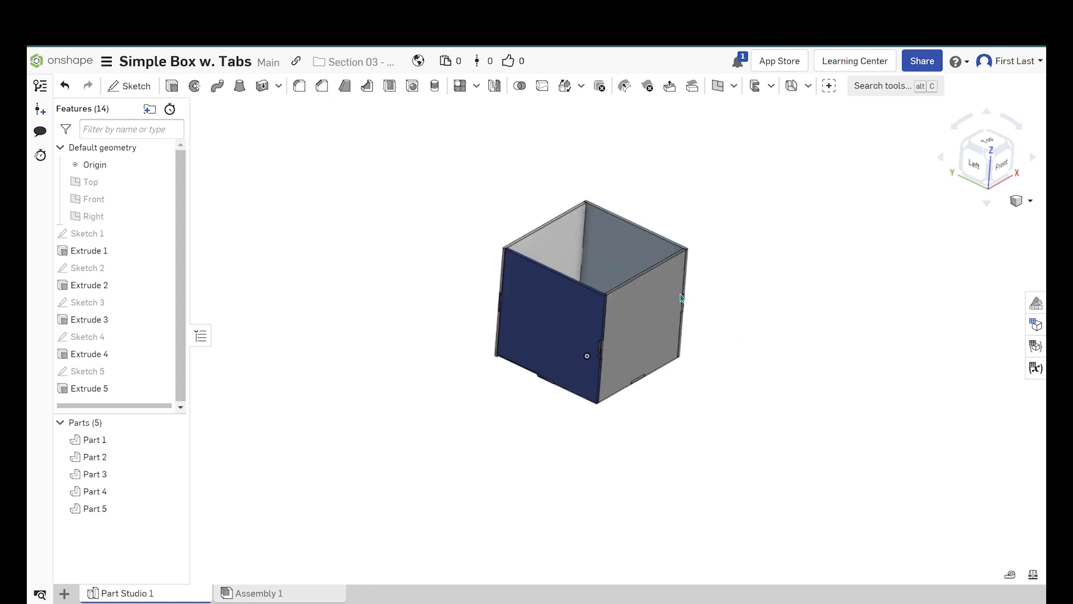
pyautogui.scroll(2, 637, 264)
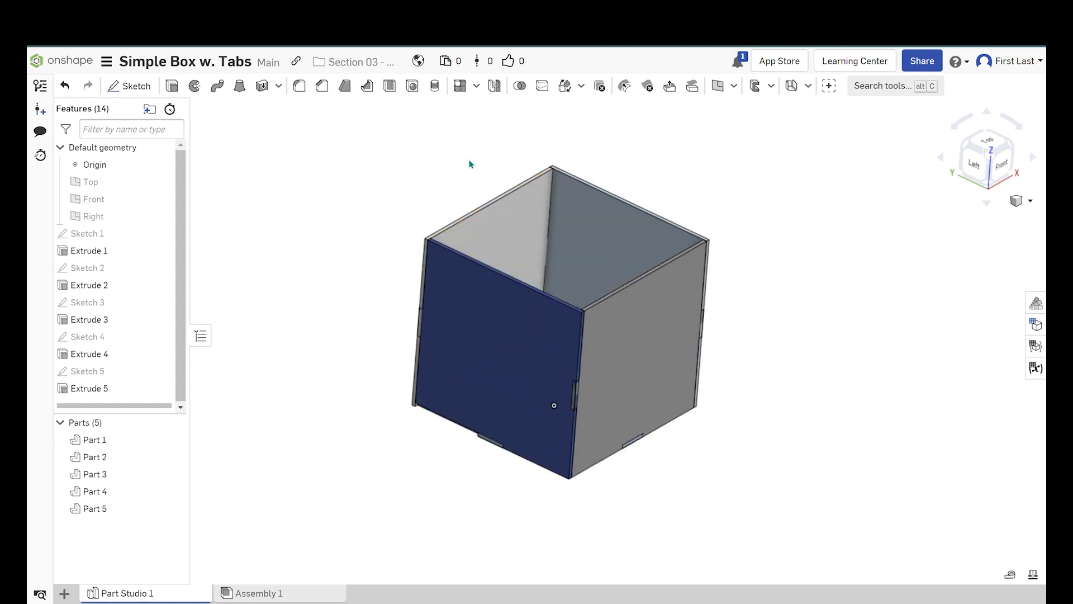
# - Start a Boolean subtract with the base panel as the tool
pyautogui.click(520, 86)
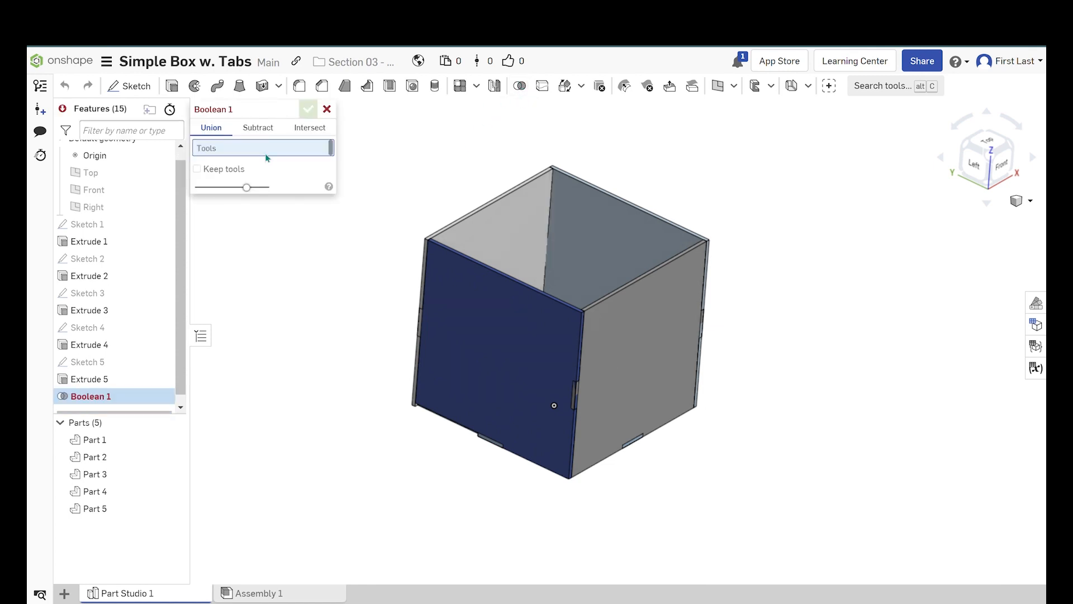
pyautogui.click(258, 128)
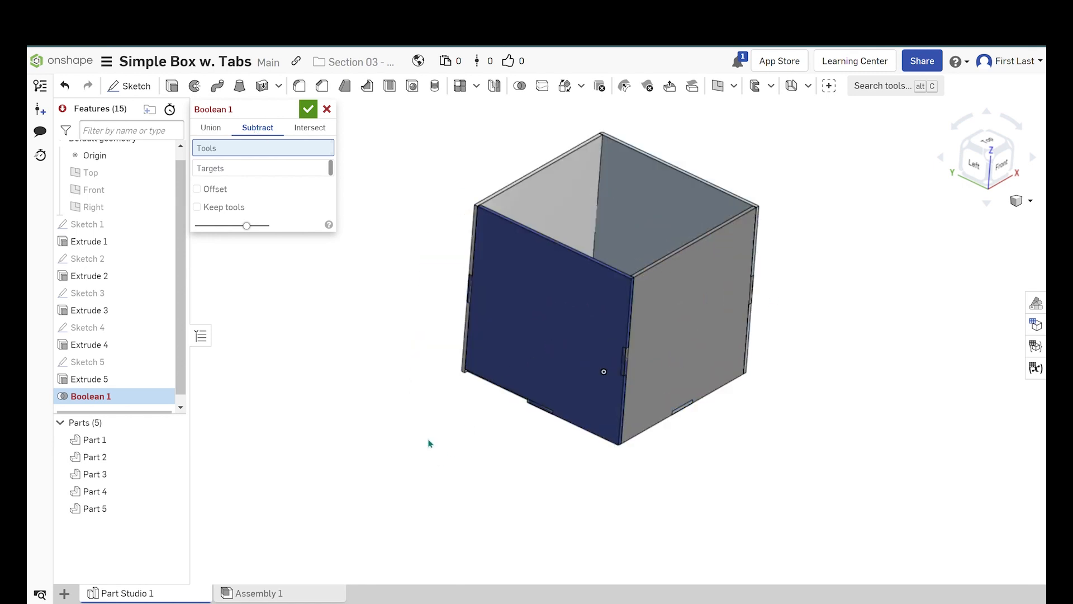
pyautogui.moveTo(429, 443); pyautogui.dragTo(498, 341, button='right')
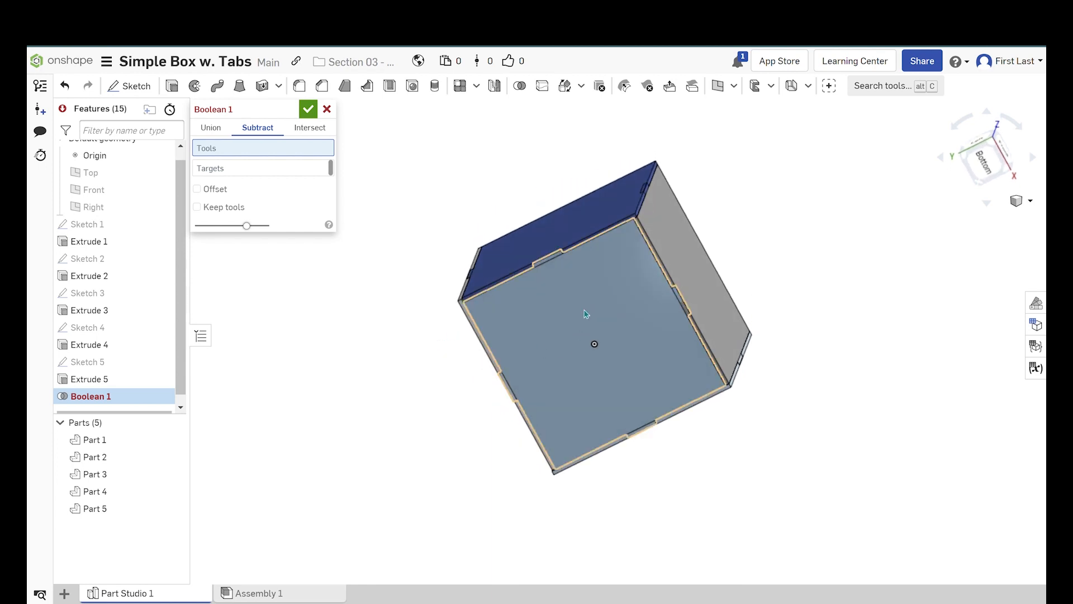
pyautogui.click(584, 313)
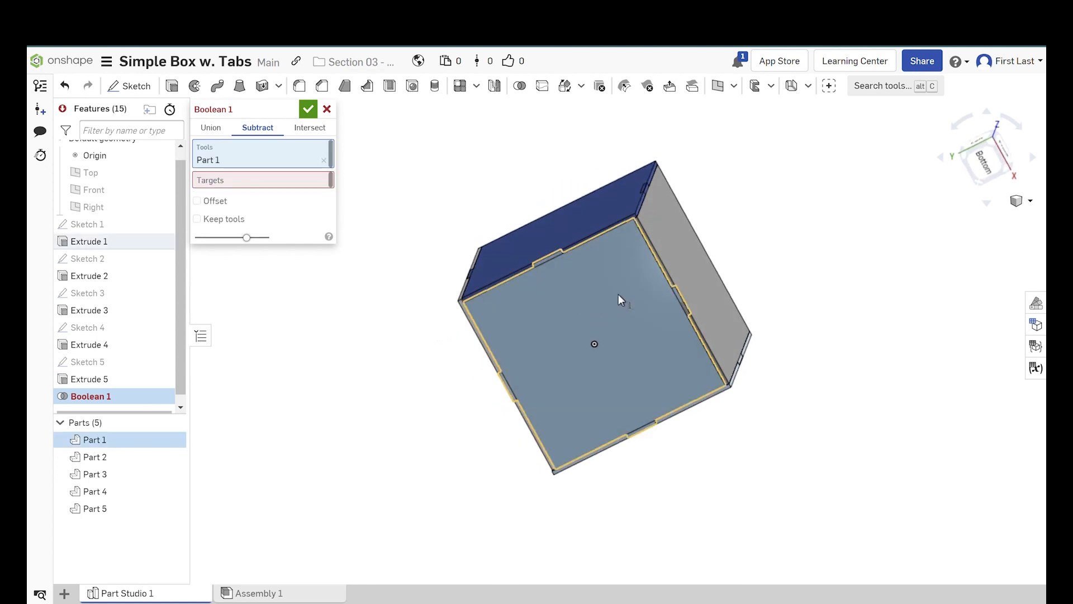
pyautogui.moveTo(814, 307); pyautogui.dragTo(386, 283, button='right')
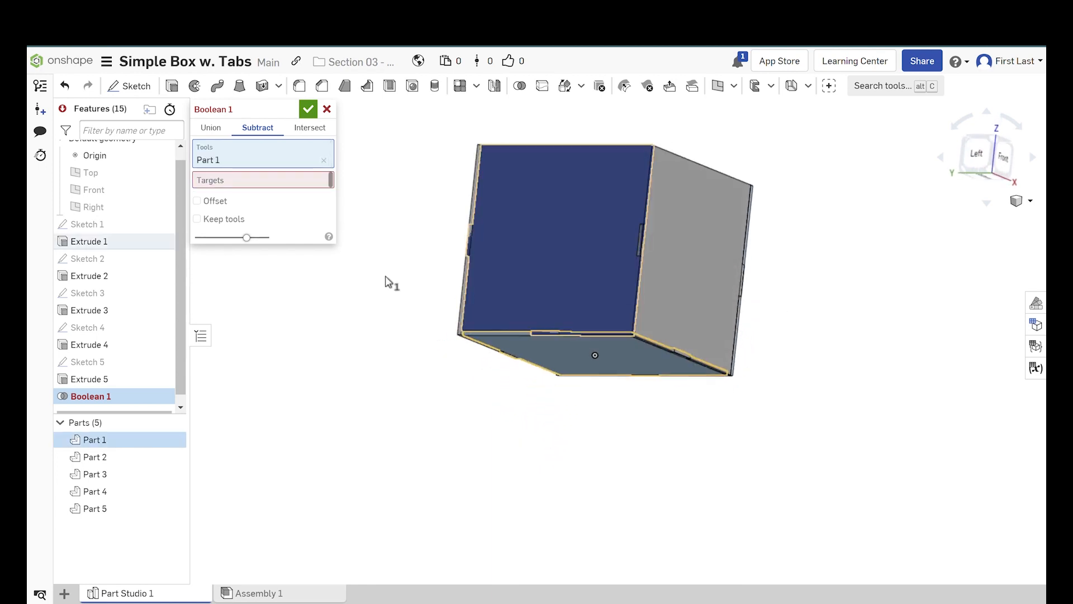
# - Choose the left, back and right panels as the targets of the Boolean subtract
pyautogui.click(247, 182)
pyautogui.click(505, 260)
pyautogui.moveTo(491, 268); pyautogui.dragTo(414, 258, button='right')
pyautogui.click(514, 291)
pyautogui.click(471, 255)
pyautogui.scroll(-3, 662, 297)
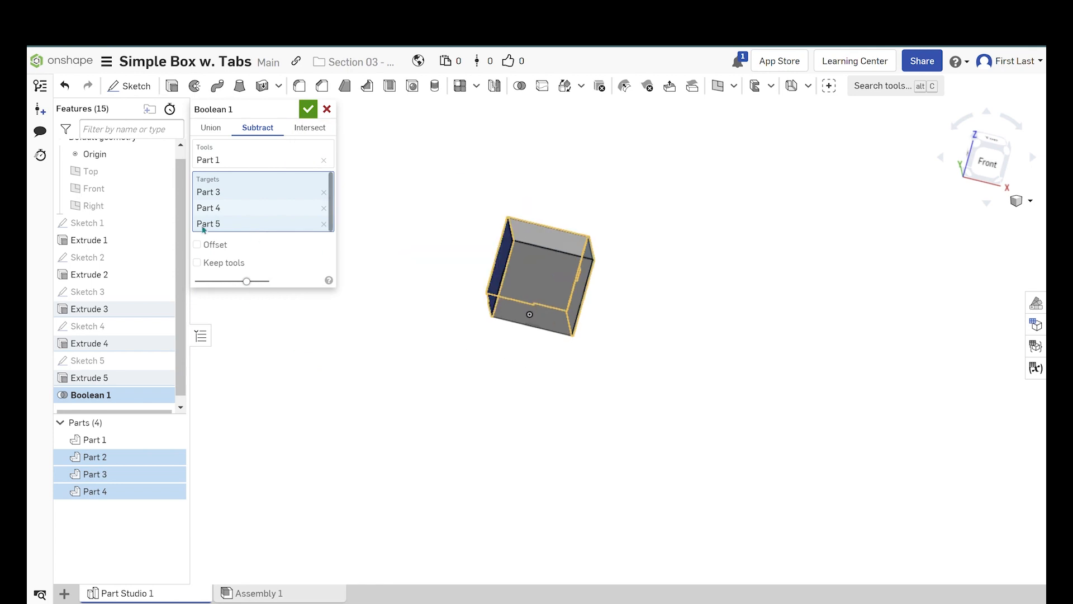
# - Enable Keep tools for the Boolean subtract and apply it
pyautogui.click(198, 263)
pyautogui.scroll(5, 535, 313)
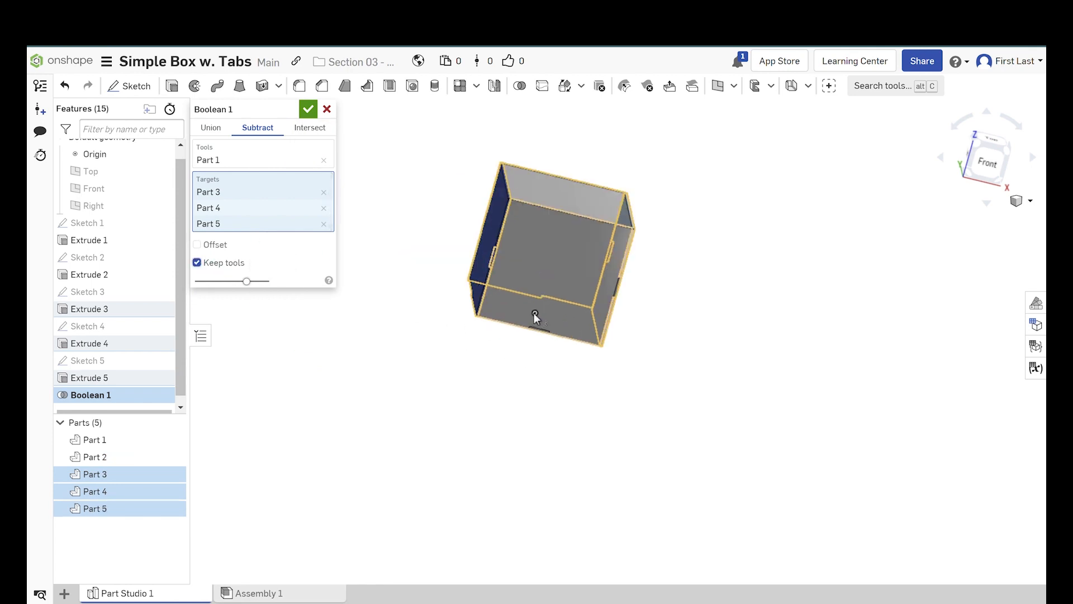
pyautogui.moveTo(532, 309); pyautogui.dragTo(590, 320, button='right')
pyautogui.scroll(-3, 680, 354)
pyautogui.scroll(3, 596, 288)
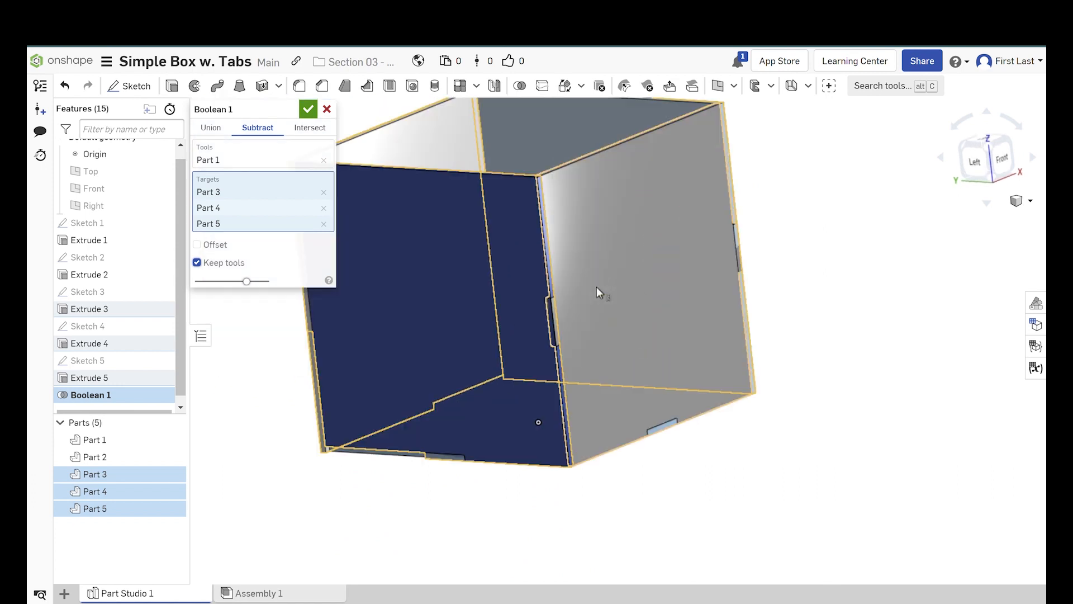
pyautogui.click(309, 111)
# - Edit the left panel's extrusion to include the missing strip along its lower edge beside the base tab
pyautogui.scroll(4, 653, 454)
pyautogui.scroll(-4, 705, 414)
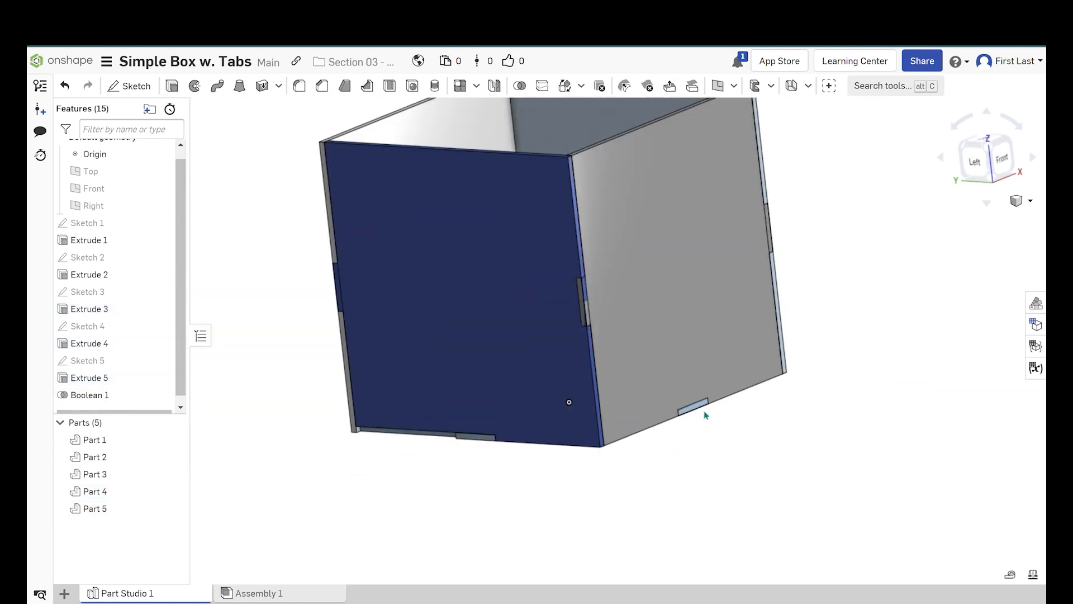
pyautogui.scroll(2, 494, 444)
pyautogui.moveTo(494, 445); pyautogui.dragTo(526, 421, button='right')
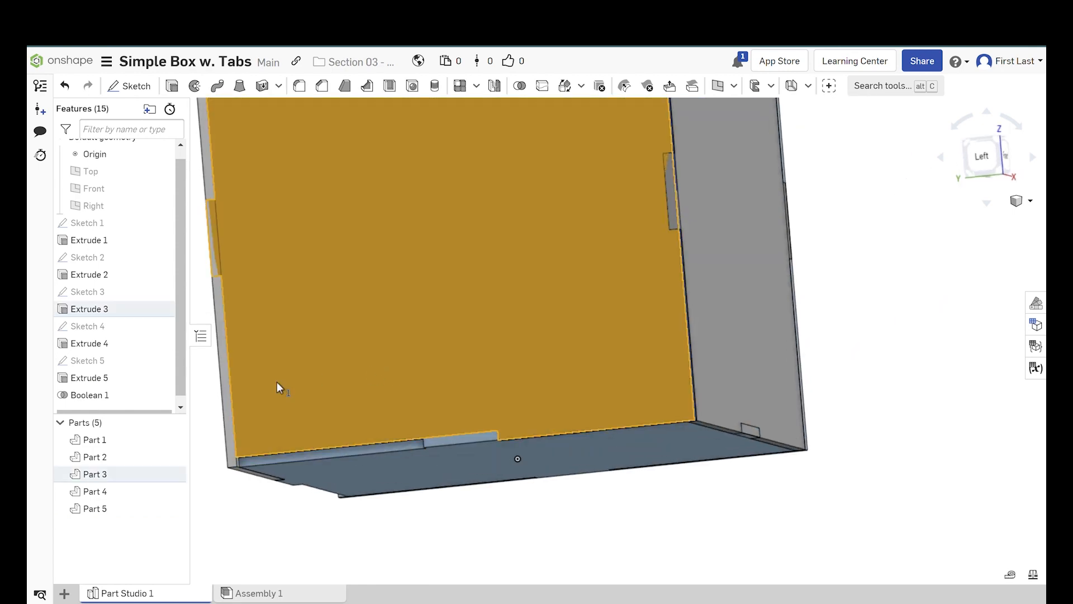
pyautogui.rightClick(114, 309)
pyautogui.click(215, 355)
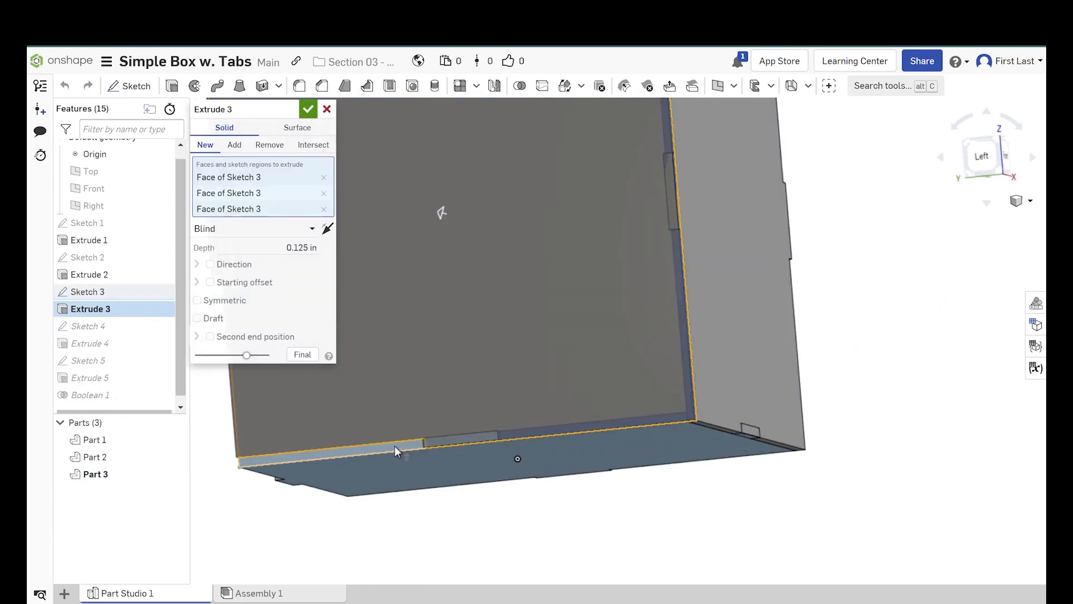
pyautogui.click(309, 109)
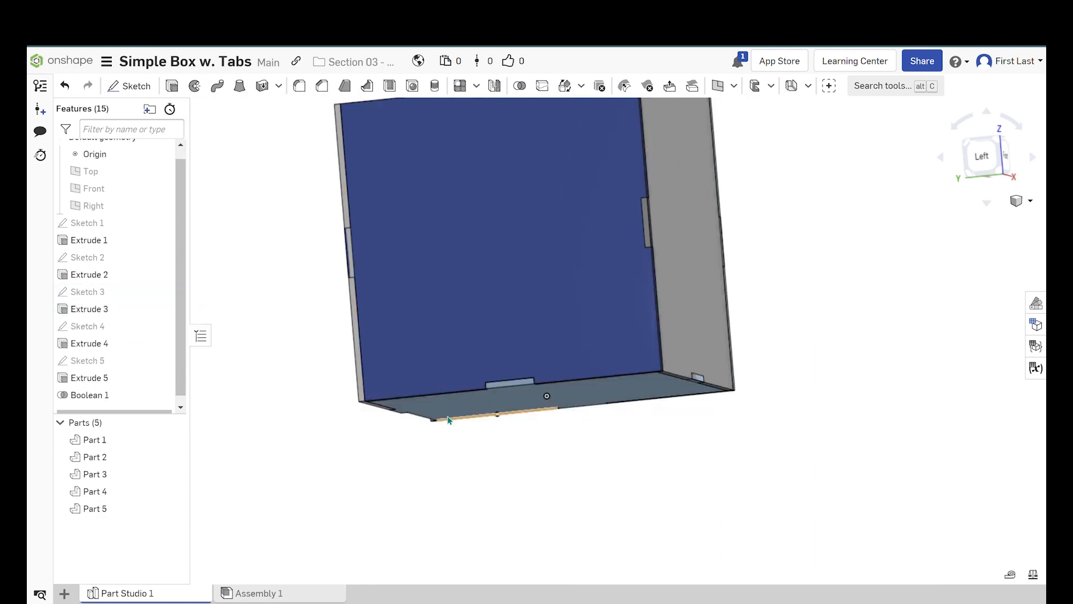
# - Edit the Boolean subtract to add the front panel to the targets, keeping only the base panel as the tool
pyautogui.rightClick(144, 395)
pyautogui.click(204, 420)
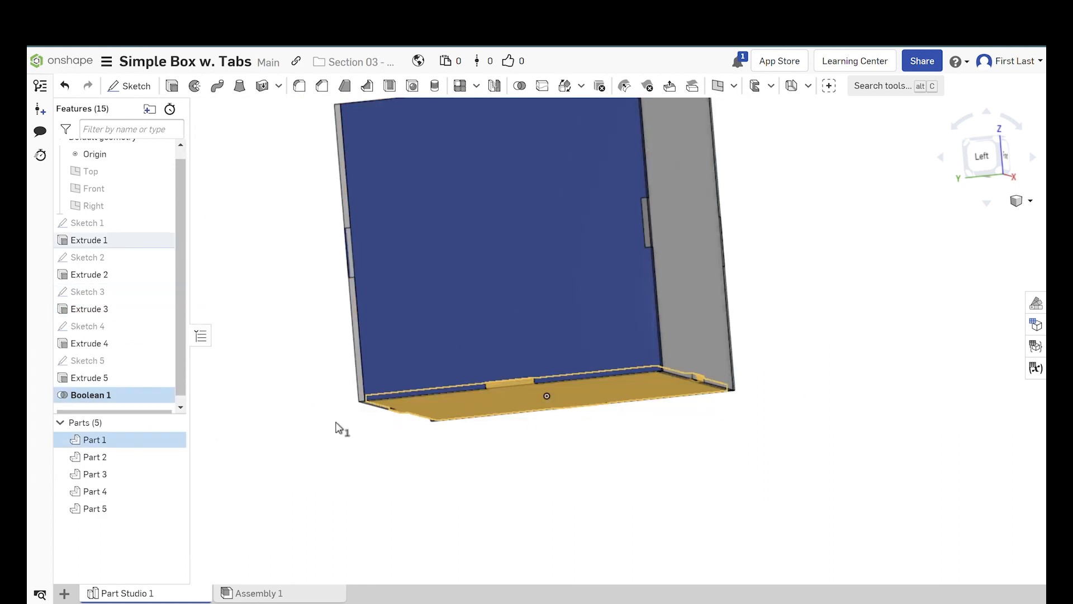
pyautogui.click(705, 270)
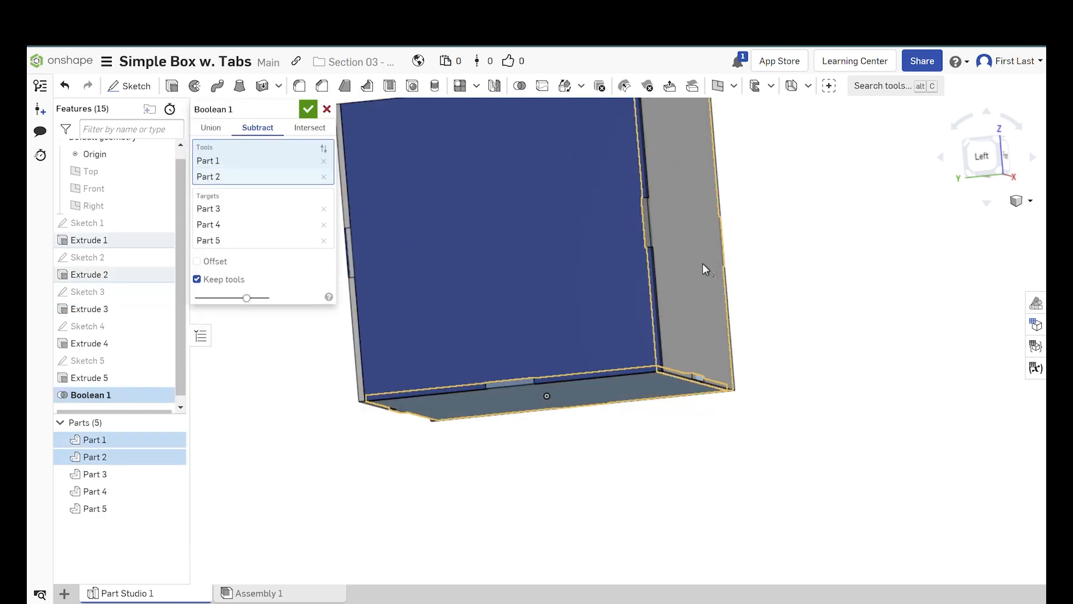
pyautogui.click(324, 178)
pyautogui.click(290, 211)
pyautogui.click(707, 296)
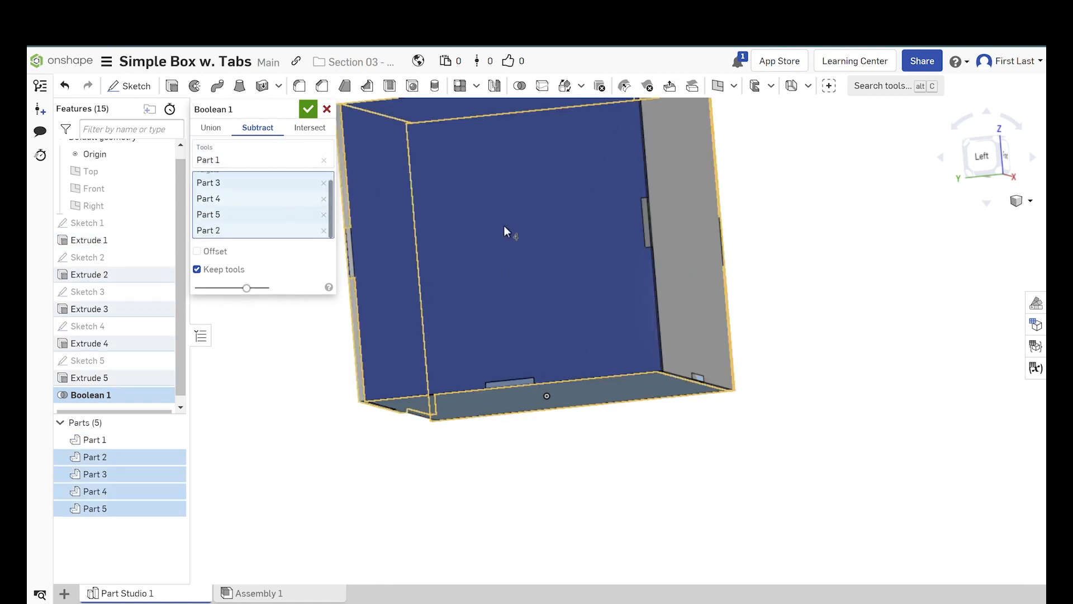
pyautogui.click(304, 116)
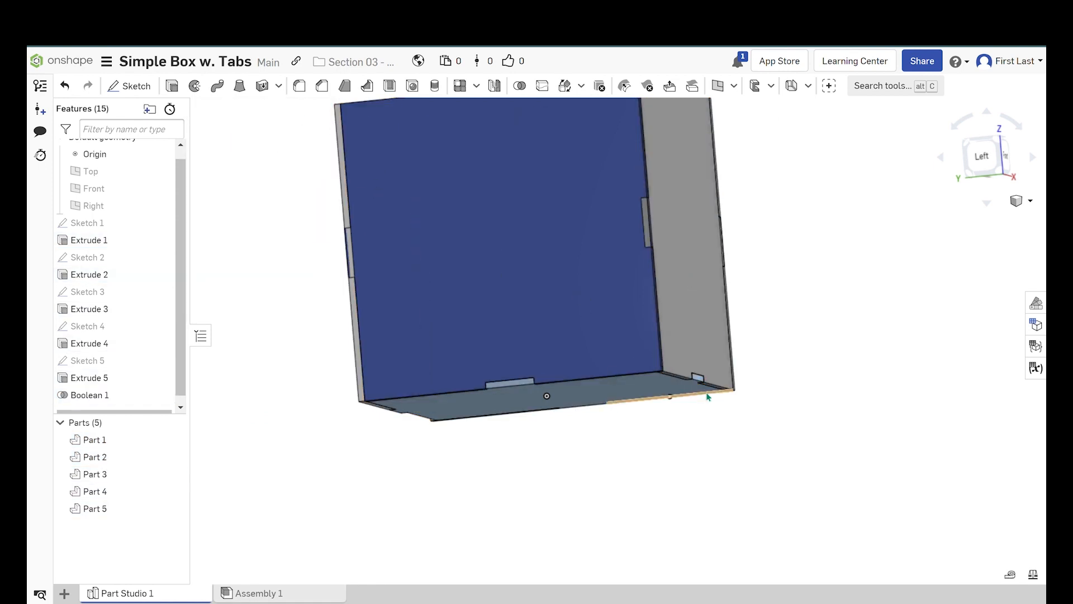
# - Check the joint between the base tab and the front panel's lower edge, and hide the base panel
pyautogui.scroll(5, 705, 386)
pyautogui.moveTo(699, 351); pyautogui.dragTo(717, 388, button='right')
pyautogui.scroll(4, 709, 419)
pyautogui.scroll(-4, 584, 392)
pyautogui.scroll(4, 581, 392)
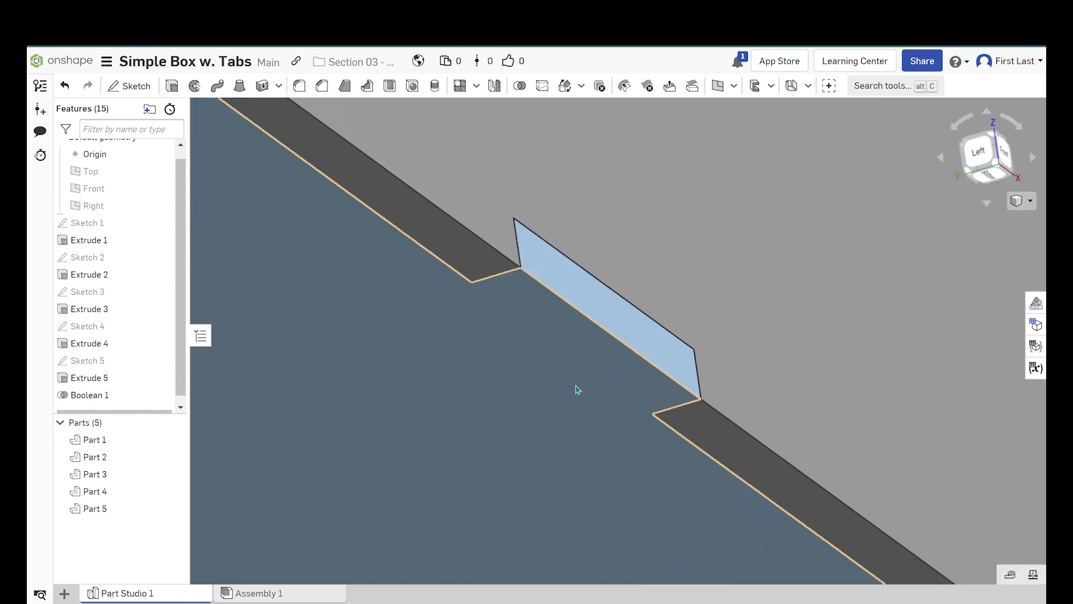
pyautogui.click(572, 218)
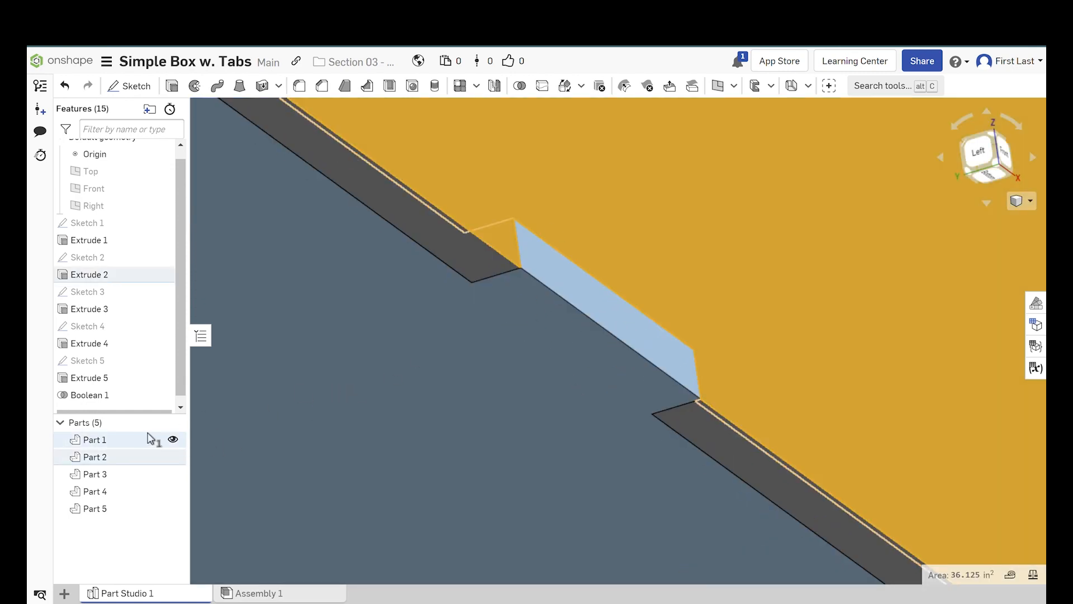
pyautogui.click(174, 440)
pyautogui.moveTo(335, 434); pyautogui.dragTo(693, 358, button='right')
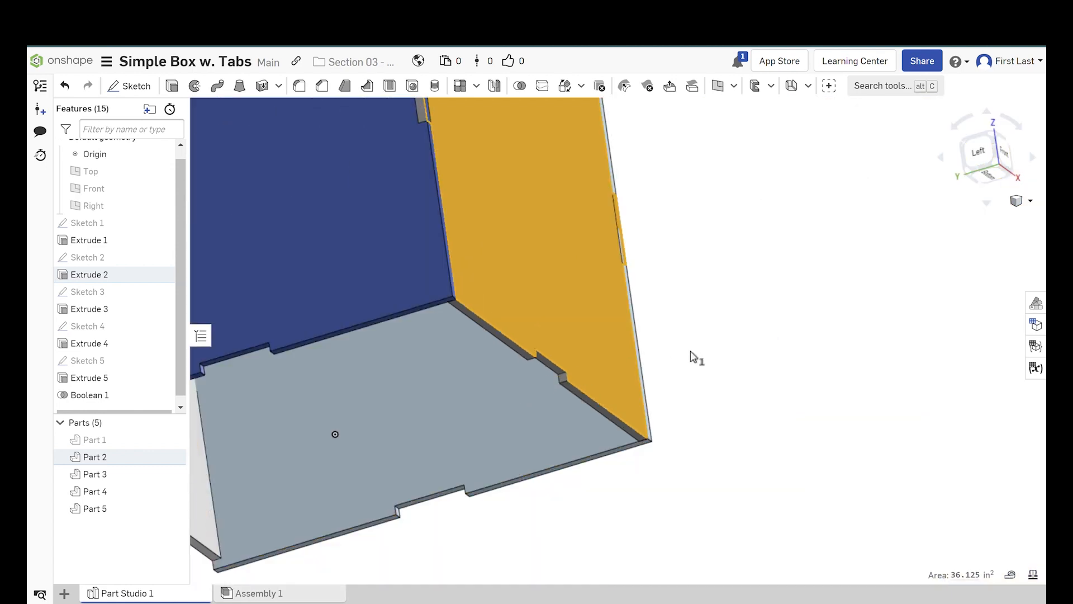
# - Edit the back panel's extrusion to include the missing strip along its lower edge beside the base tab
pyautogui.click(736, 453)
pyautogui.moveTo(735, 453); pyautogui.dragTo(634, 380, button='right')
pyautogui.moveTo(571, 310); pyautogui.dragTo(601, 276, button='right')
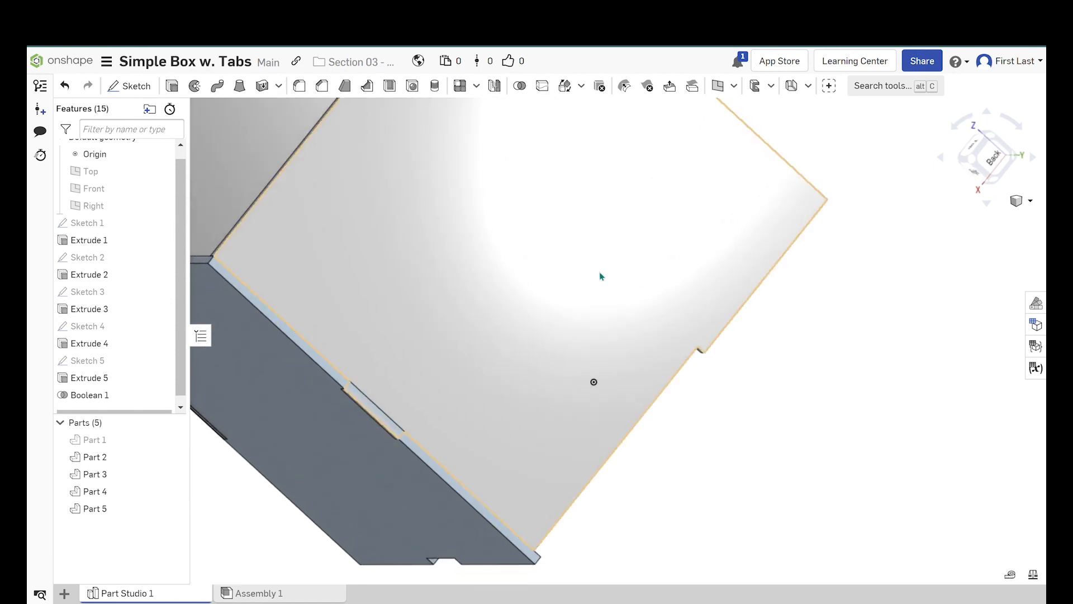
pyautogui.click(576, 278)
pyautogui.rightClick(72, 346)
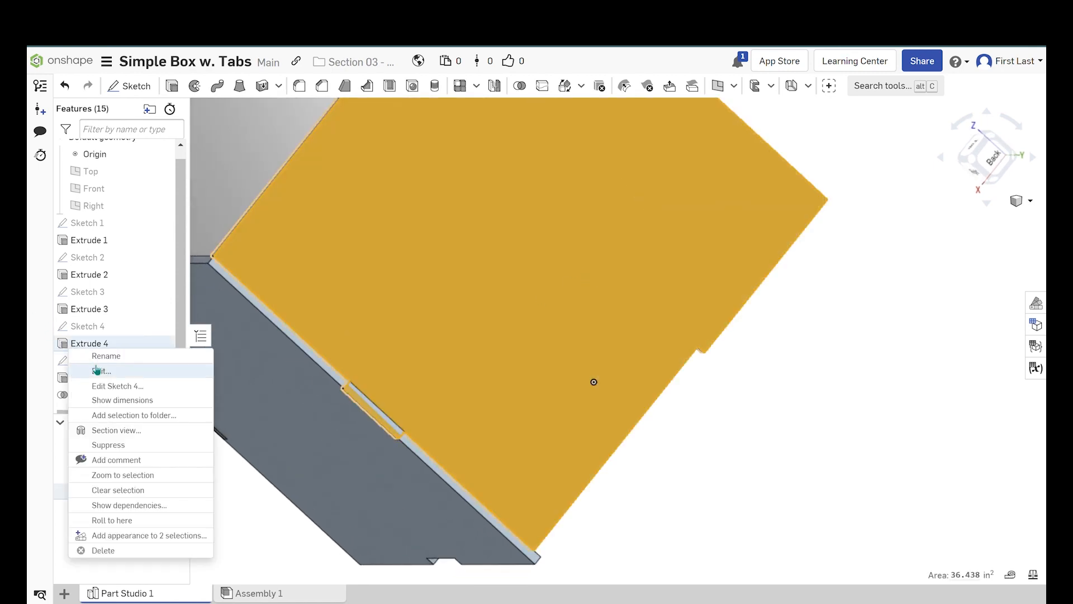
pyautogui.click(96, 370)
pyautogui.scroll(-3, 613, 415)
pyautogui.scroll(5, 615, 416)
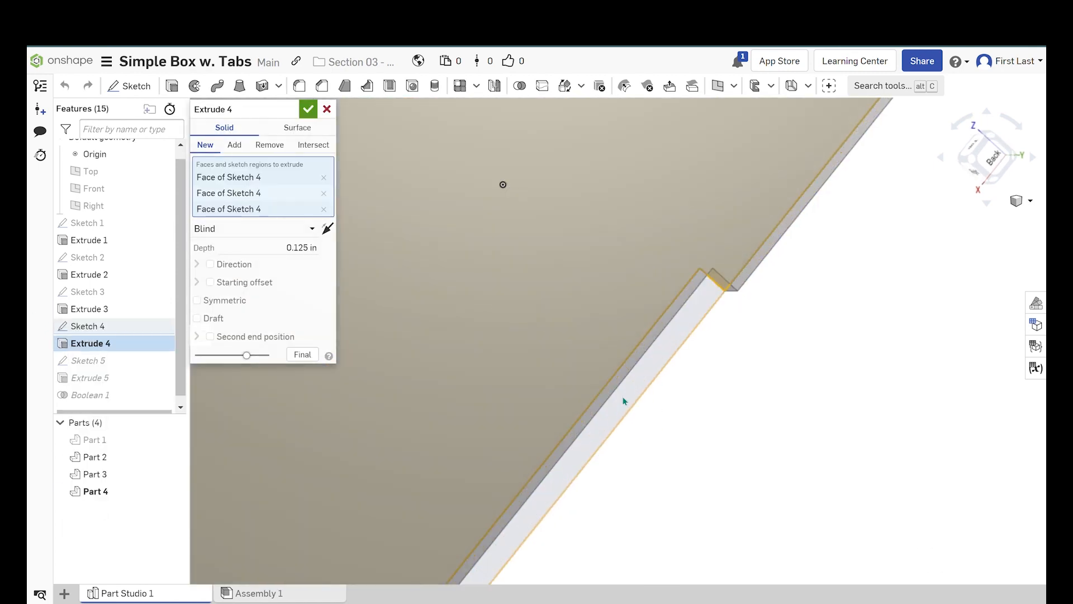
pyautogui.scroll(-5, 615, 394)
pyautogui.click(540, 327)
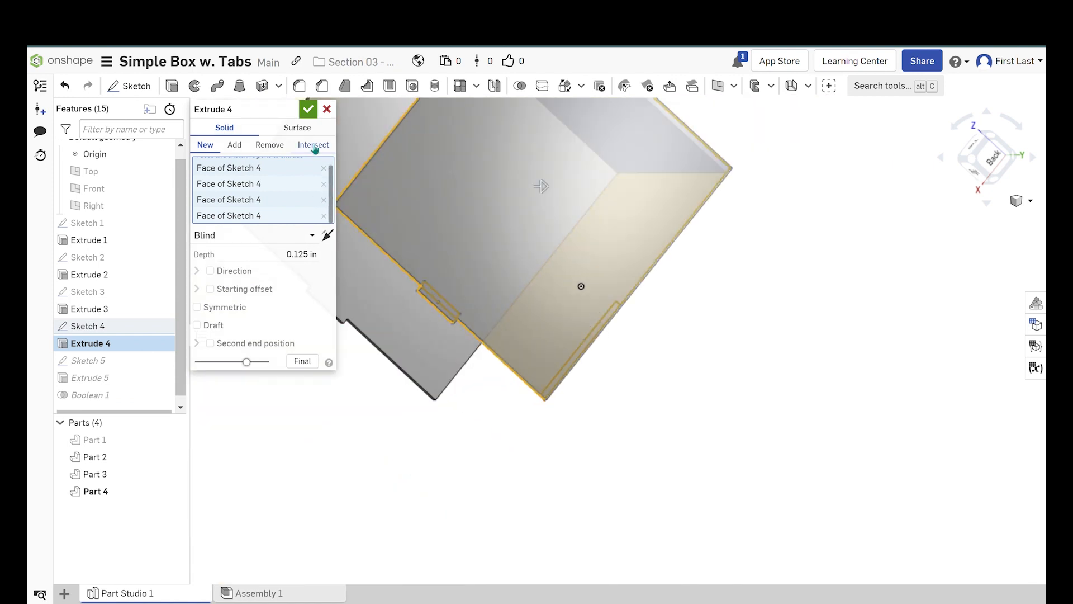
pyautogui.click(310, 111)
# - Show the base panel again and examine the corner joint between the back and left panels
pyautogui.moveTo(661, 328); pyautogui.dragTo(631, 217, button='right')
pyautogui.scroll(-3, 631, 217)
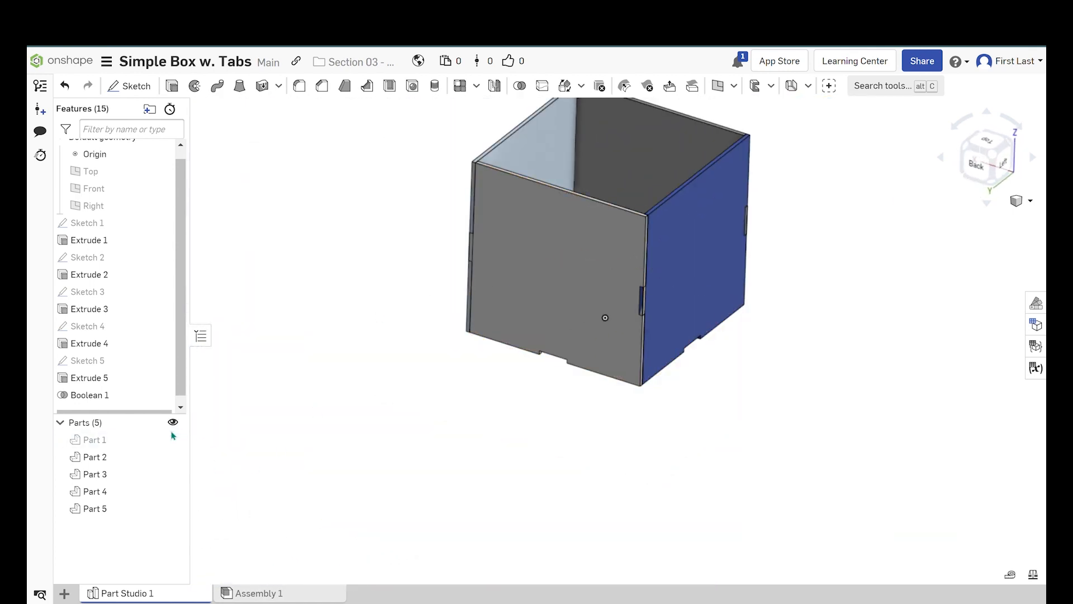
pyautogui.scroll(2, 604, 466)
pyautogui.scroll(-3, 697, 329)
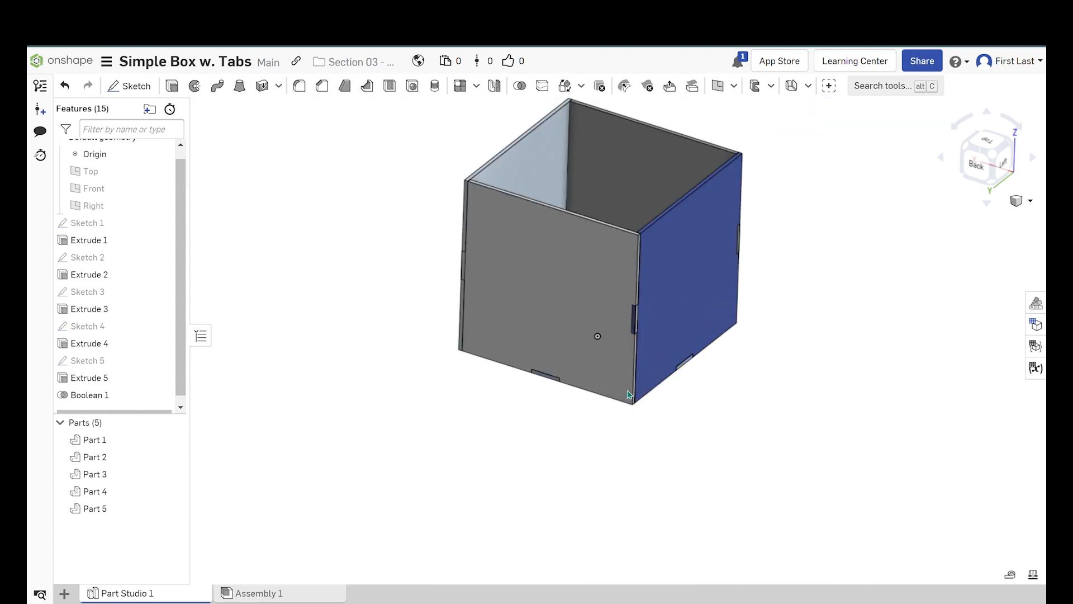
pyautogui.scroll(6, 642, 326)
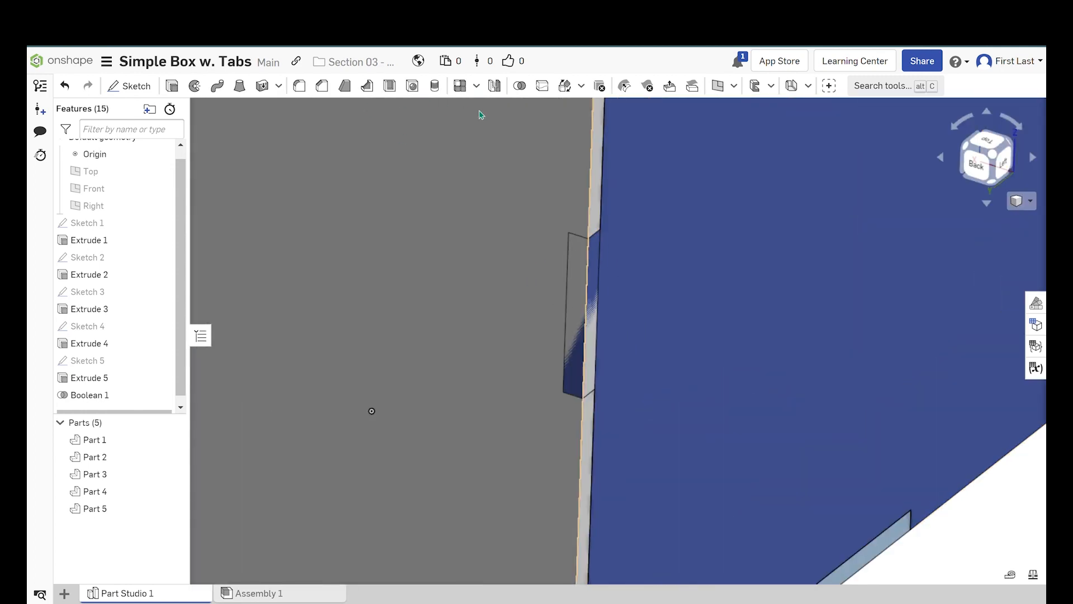
# - Start a new Boolean subtract for the joints between the upright wall panels
pyautogui.click(520, 85)
pyautogui.scroll(-6, 642, 311)
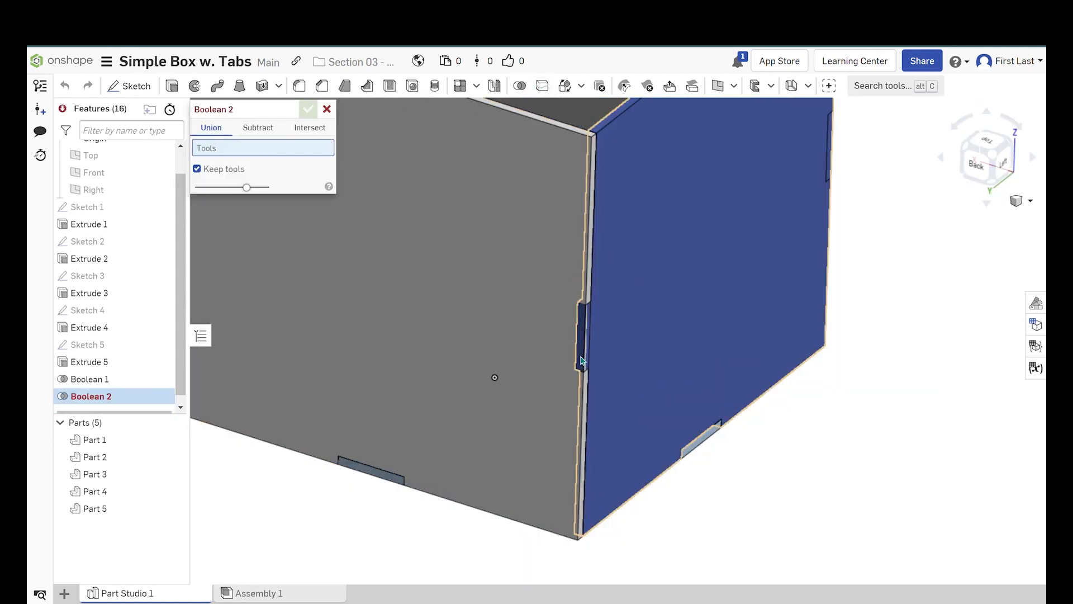
pyautogui.click(267, 134)
pyautogui.moveTo(469, 375); pyautogui.dragTo(467, 415, button='right')
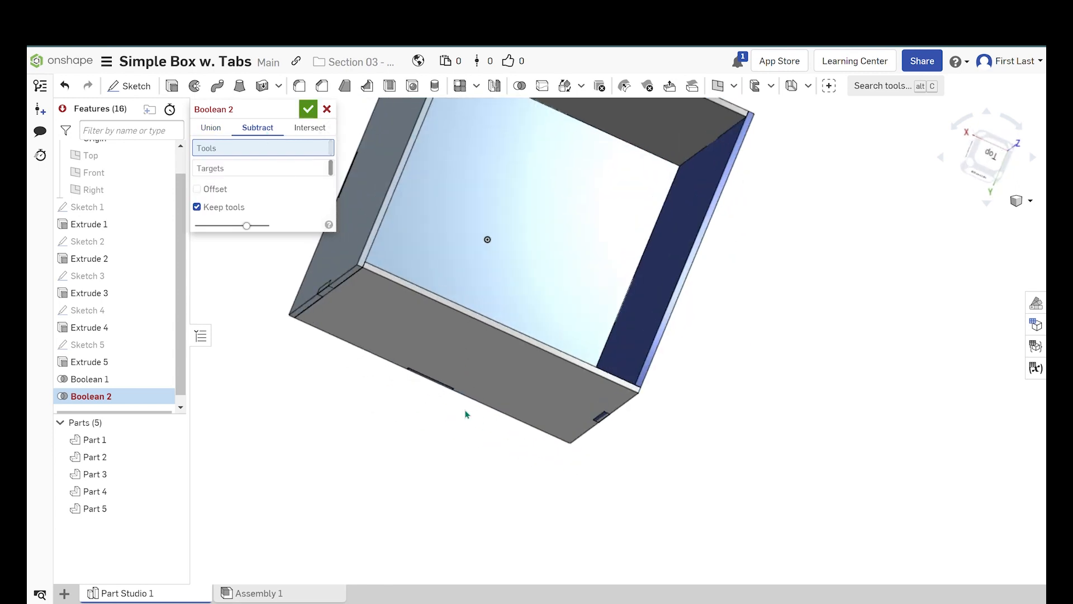
pyautogui.moveTo(458, 479); pyautogui.dragTo(549, 386, button='right')
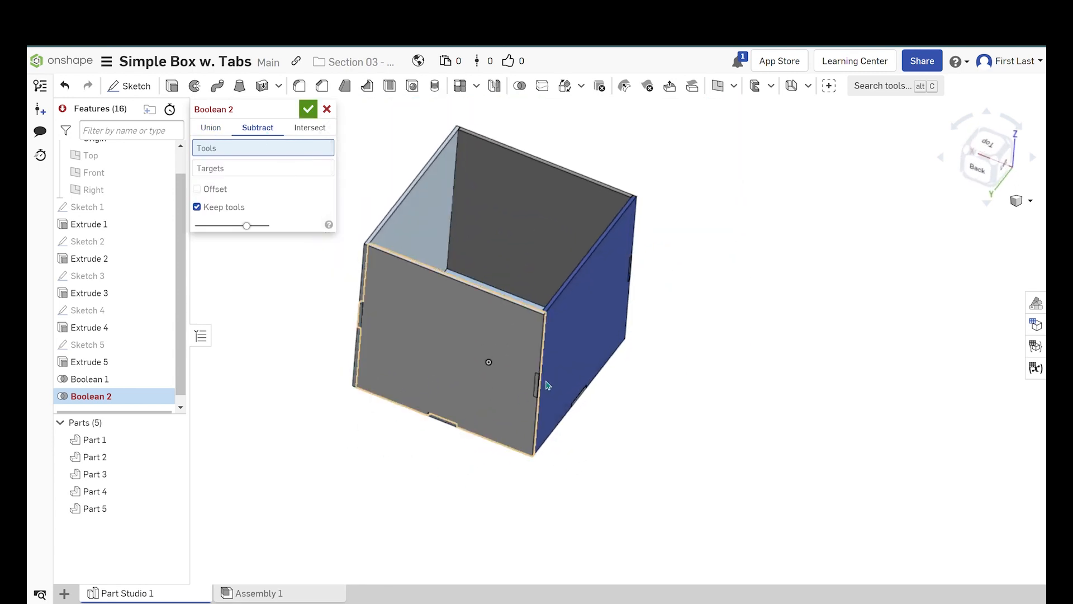
# - Try to subtract the four wall panels from one another, selecting all of them as both tools and targets
pyautogui.click(573, 362)
pyautogui.click(469, 365)
pyautogui.click(412, 239)
pyautogui.click(485, 219)
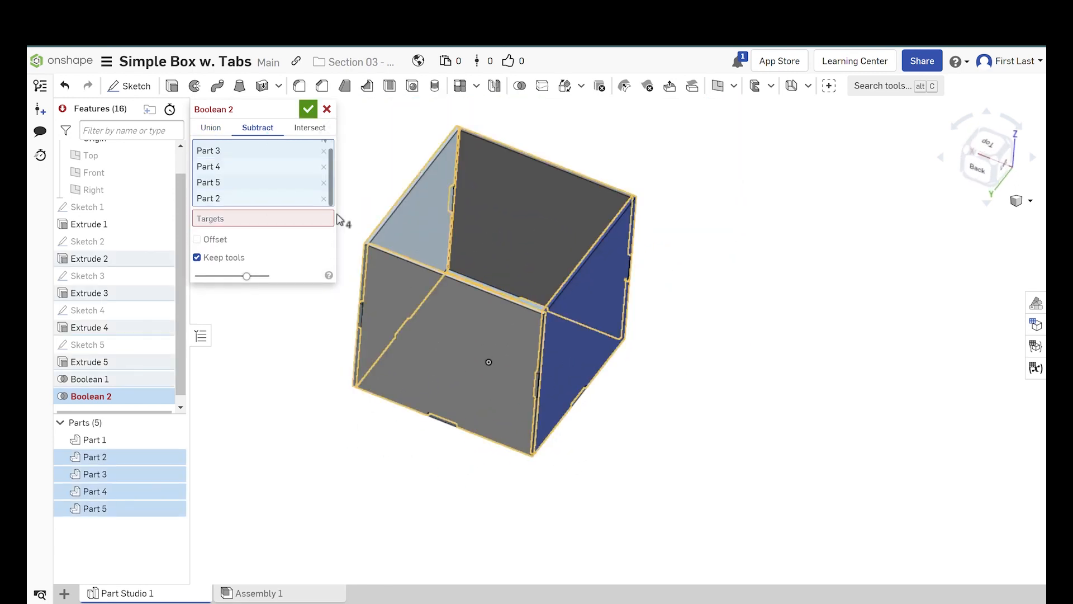
pyautogui.click(277, 224)
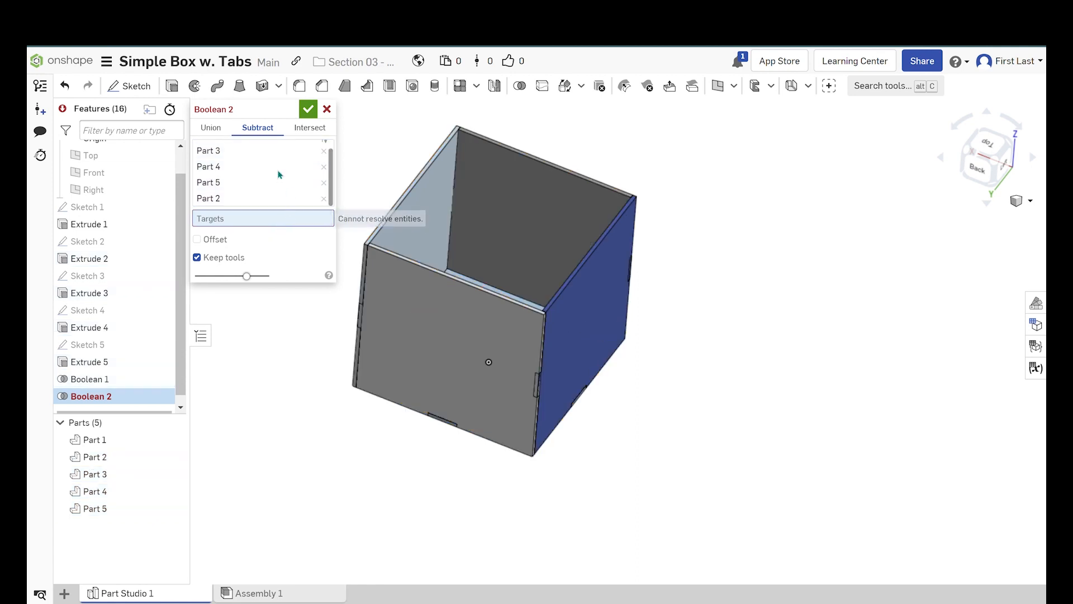
pyautogui.click(426, 190)
pyautogui.click(578, 252)
pyautogui.click(499, 380)
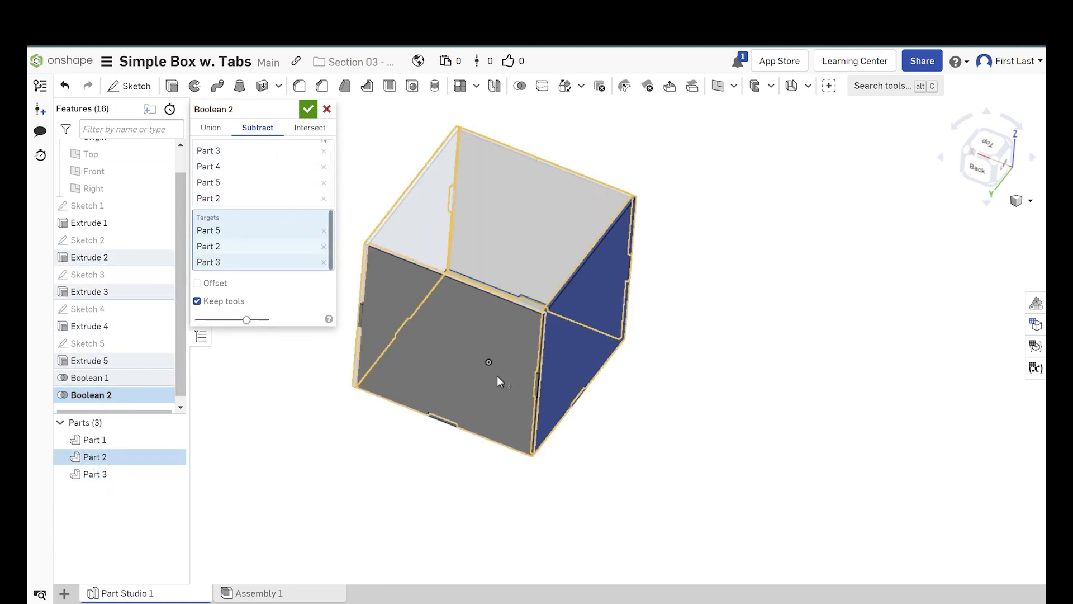
pyautogui.click(581, 358)
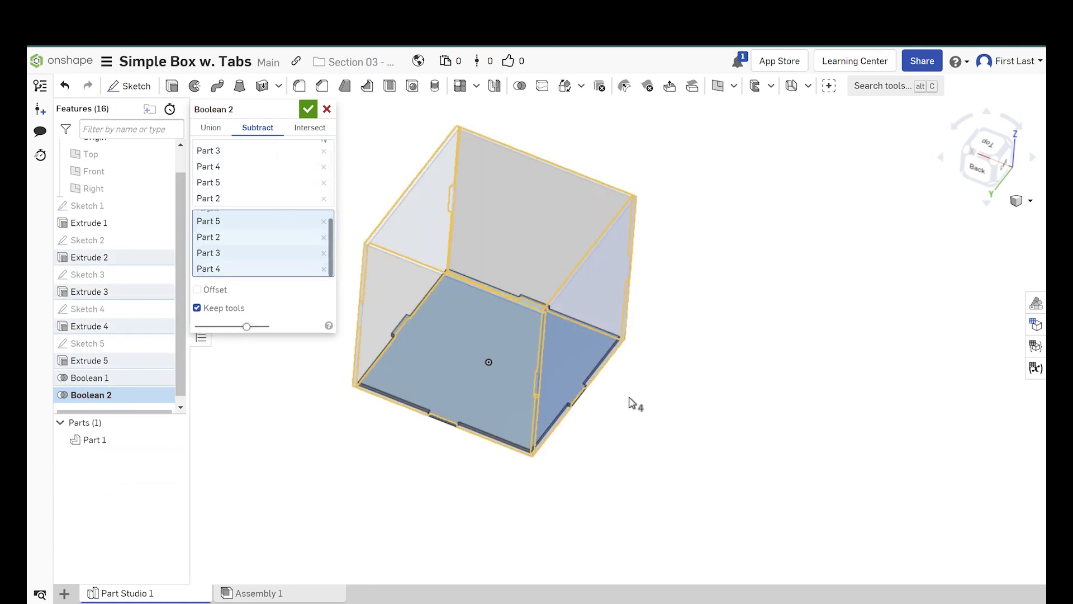
# - Clear every selected tool and target from the Boolean subtract
pyautogui.click(325, 161)
pyautogui.click(324, 161)
pyautogui.click(324, 161)
pyautogui.click(325, 161)
pyautogui.click(324, 170)
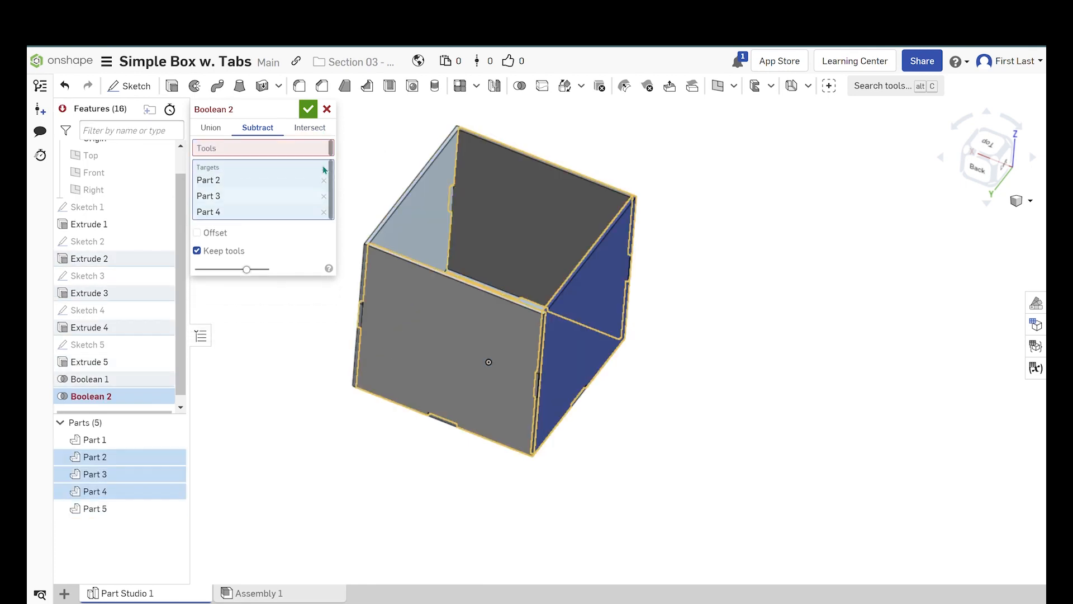
pyautogui.click(323, 178)
pyautogui.click(323, 178)
pyautogui.click(323, 177)
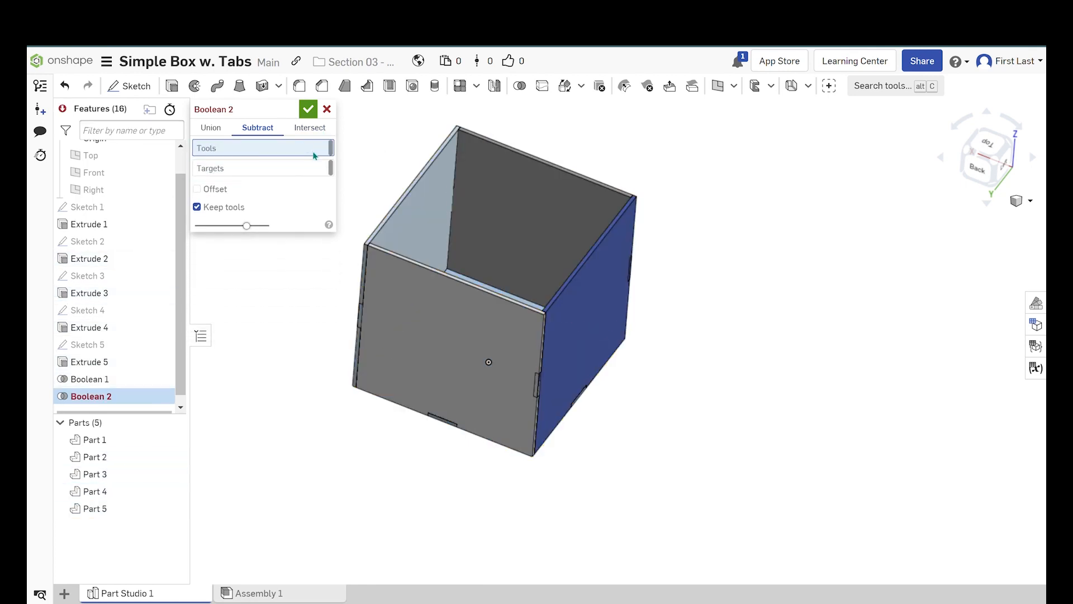
# - Choose the left panel as the subtract tool and the back and front panels as its targets
pyautogui.moveTo(507, 317); pyautogui.dragTo(583, 382, button='right')
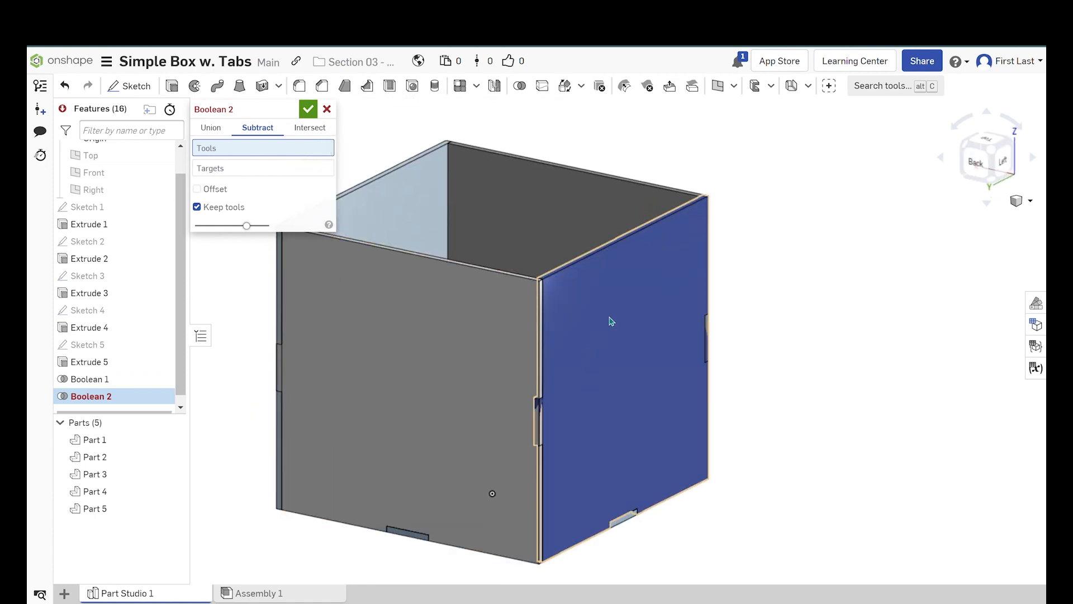
pyautogui.click(611, 320)
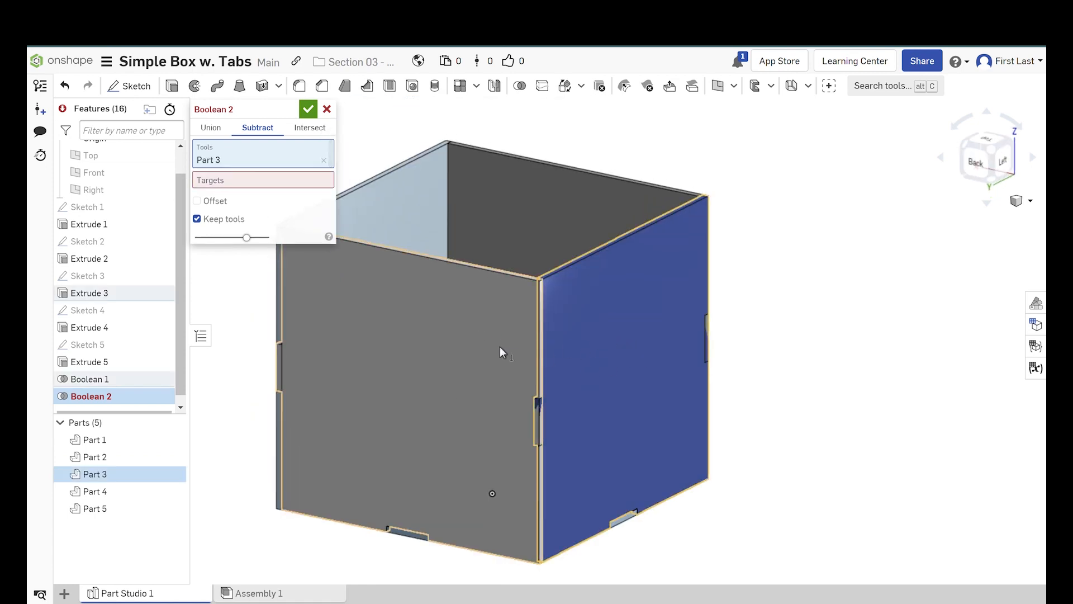
pyautogui.click(282, 181)
pyautogui.click(271, 186)
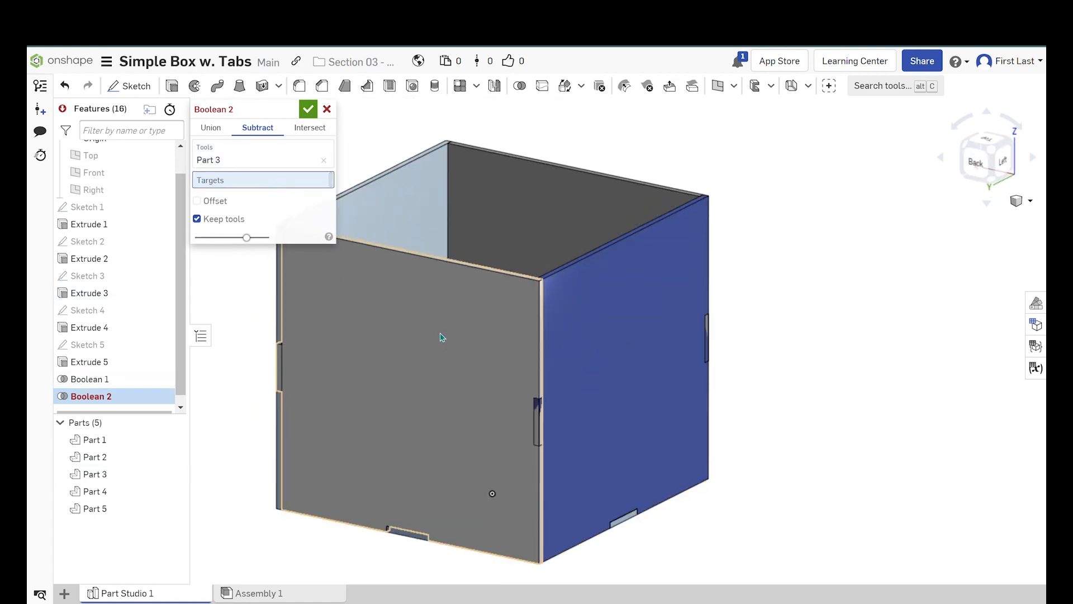
pyautogui.click(438, 336)
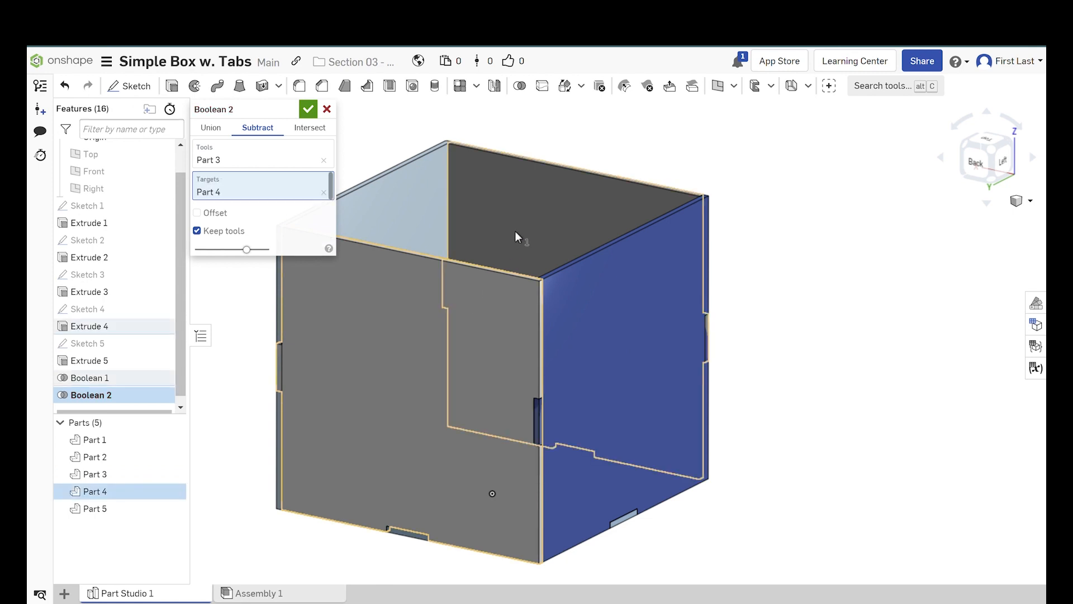
pyautogui.click(517, 242)
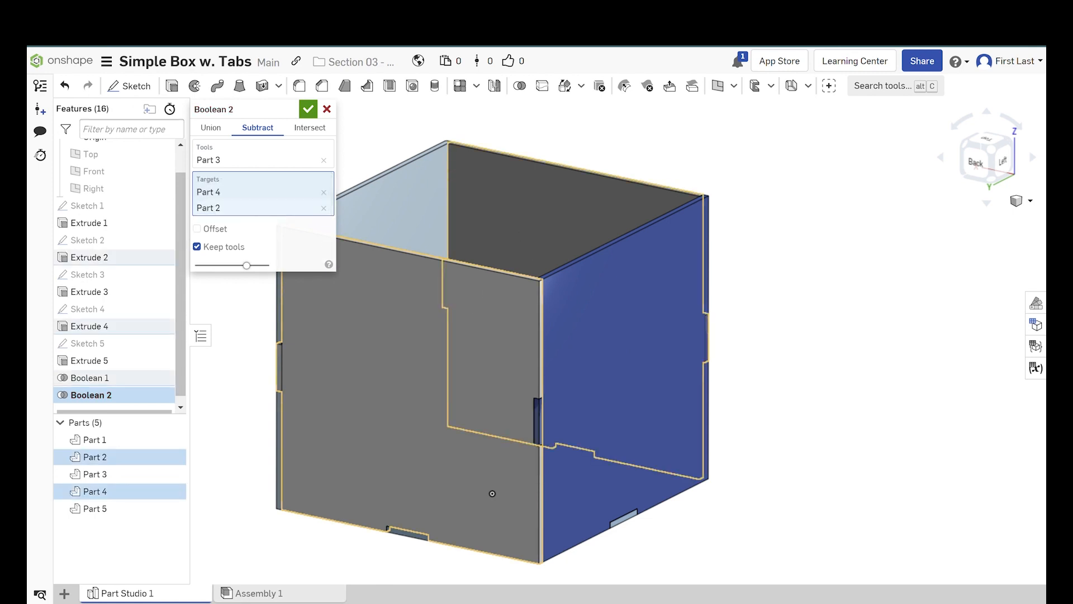
# - Review the highlighted tool and target panels around the box and apply the Boolean subtract with Keep tools enabled
pyautogui.click(249, 148)
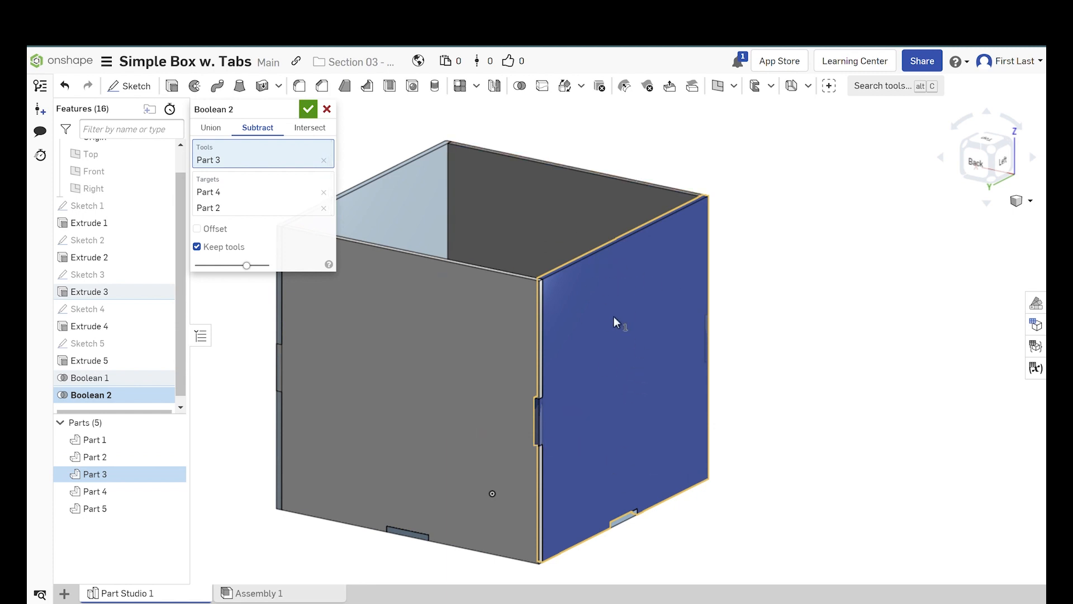
pyautogui.moveTo(726, 335); pyautogui.dragTo(608, 367, button='right')
pyautogui.click(283, 212)
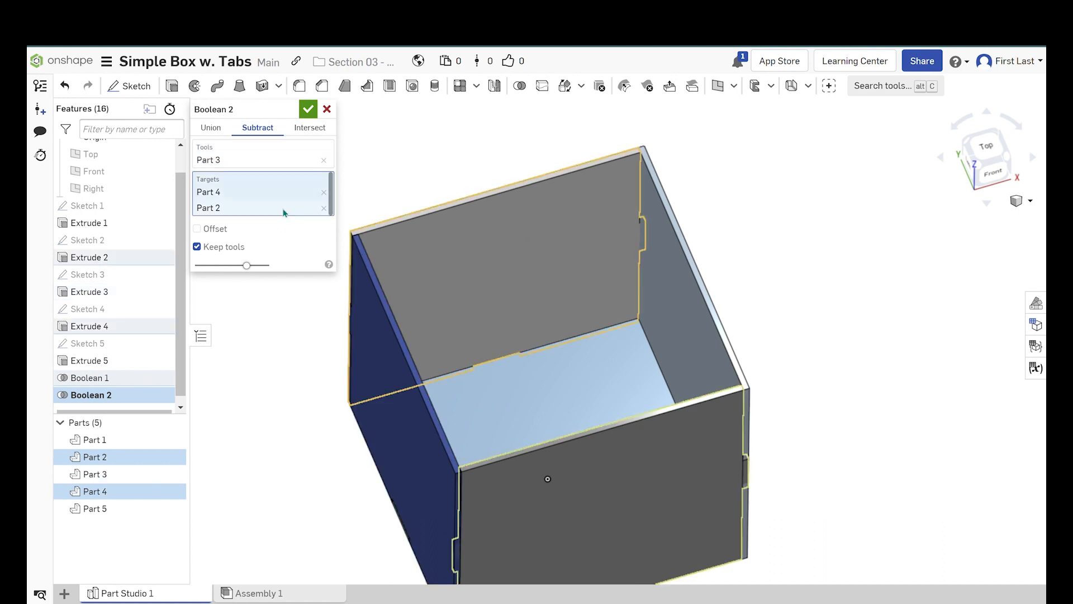
pyautogui.moveTo(593, 330); pyautogui.dragTo(619, 163, button='right')
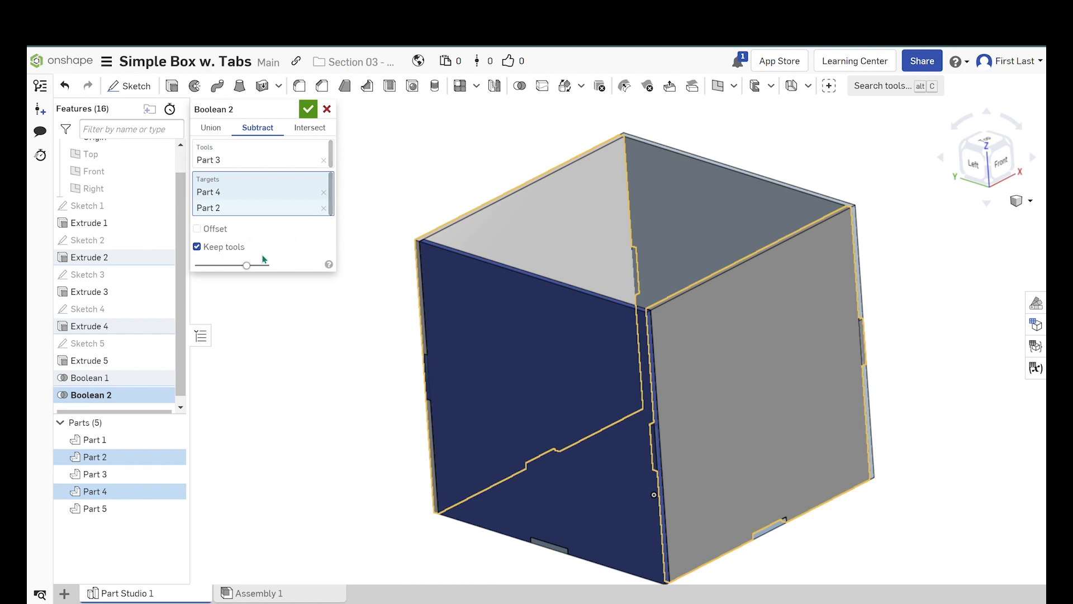
pyautogui.click(308, 110)
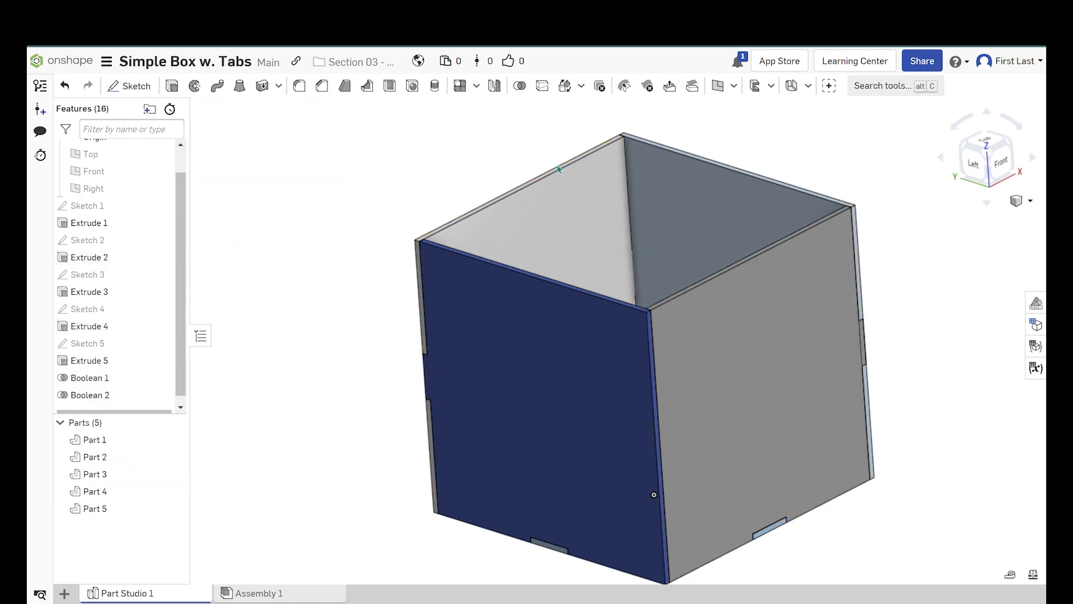
# - Start another Boolean subtract with the back panel as the tool
pyautogui.moveTo(626, 257); pyautogui.dragTo(988, 293, button='right')
pyautogui.click(761, 301)
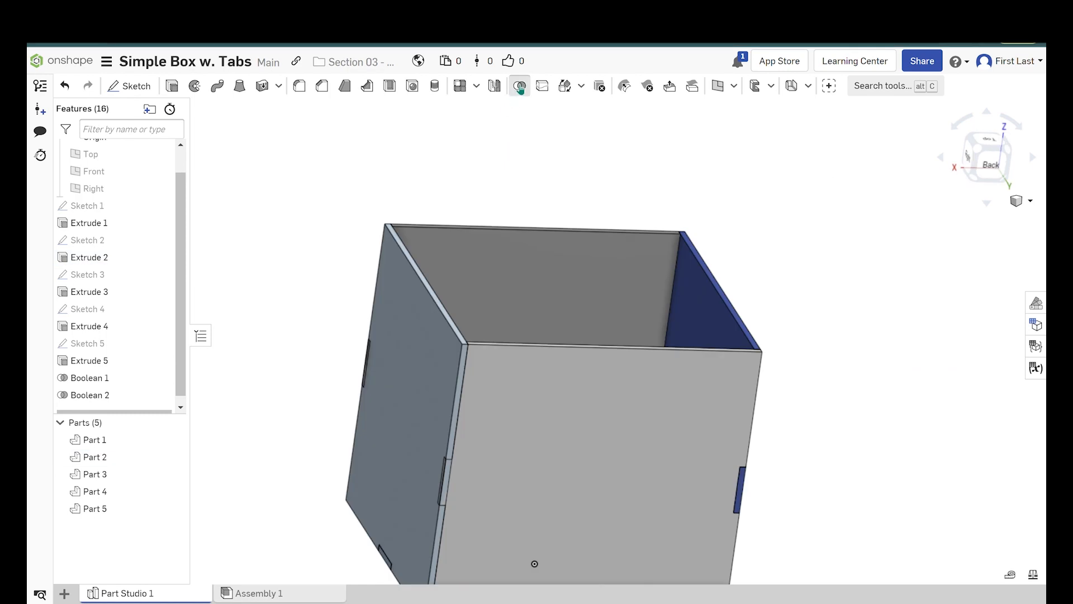
pyautogui.click(519, 86)
pyautogui.click(258, 128)
pyautogui.scroll(3, 395, 287)
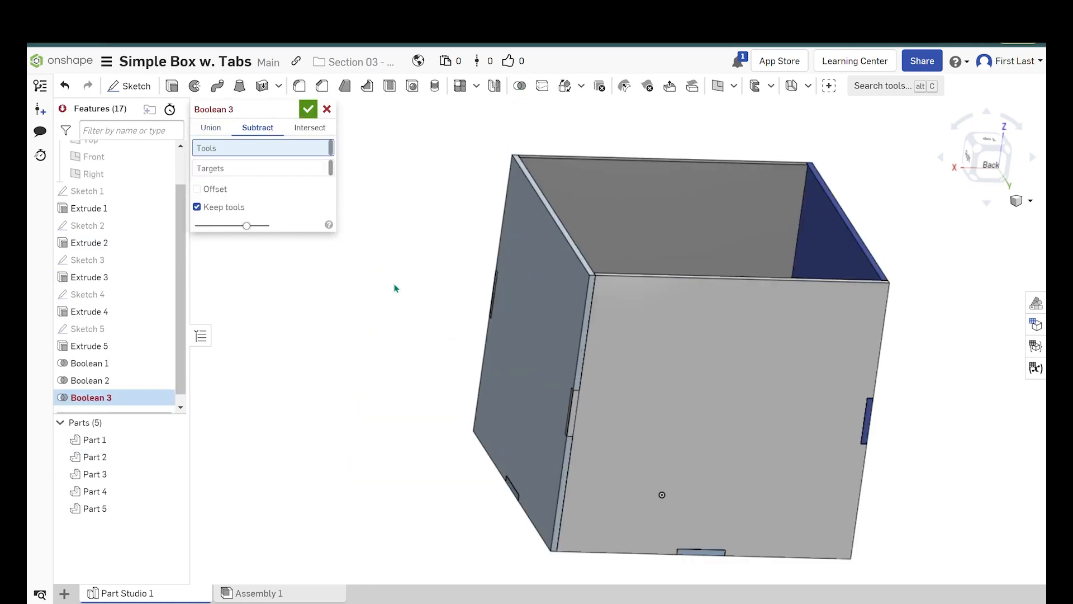
pyautogui.click(620, 360)
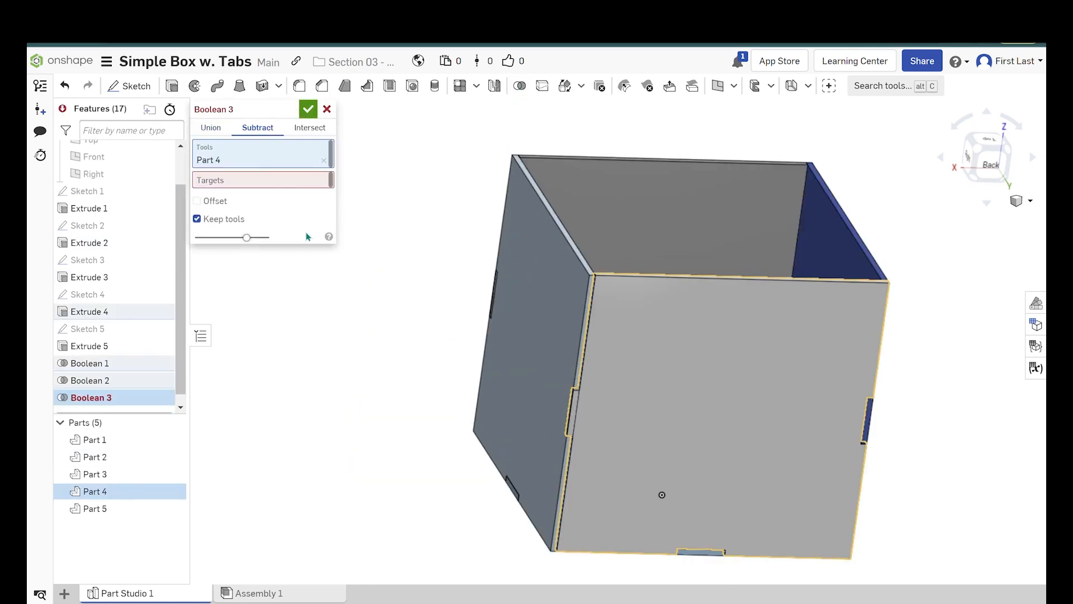
# - Add the right, left and front panels as targets of the back panel's subtract and apply it
pyautogui.moveTo(430, 332)
pyautogui.mouseDown(button='right')
pyautogui.moveTo(410, 338)
pyautogui.moveTo(426, 335)
pyautogui.mouseUp(button='right')
pyautogui.click(518, 328)
pyautogui.moveTo(805, 313); pyautogui.dragTo(723, 285, button='right')
pyautogui.click(904, 310)
pyautogui.click(939, 252)
pyautogui.click(308, 109)
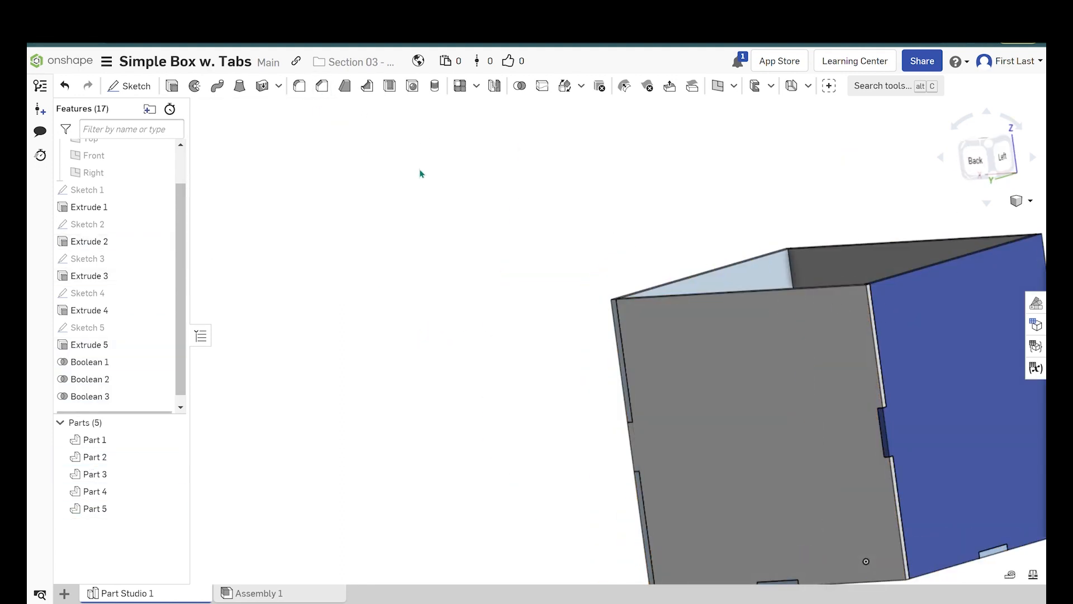
# - Edit the back panel's Boolean subtract so its targets are only the right and left panels
pyautogui.scroll(-5, 422, 175)
pyautogui.rightClick(105, 398)
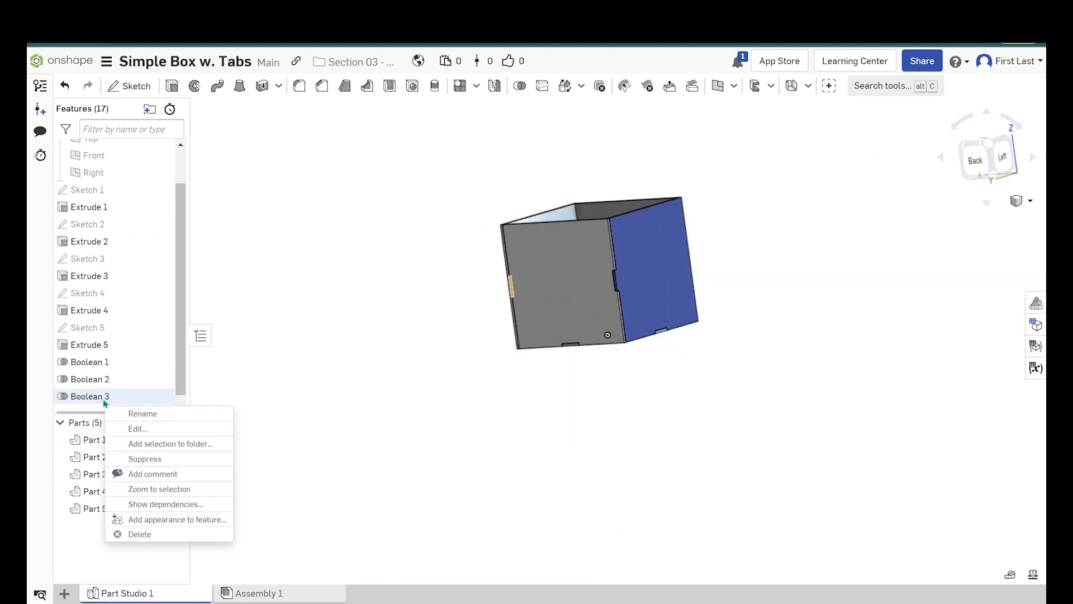
pyautogui.click(138, 429)
pyautogui.scroll(3, 513, 237)
pyautogui.moveTo(459, 218); pyautogui.dragTo(492, 271, button='right')
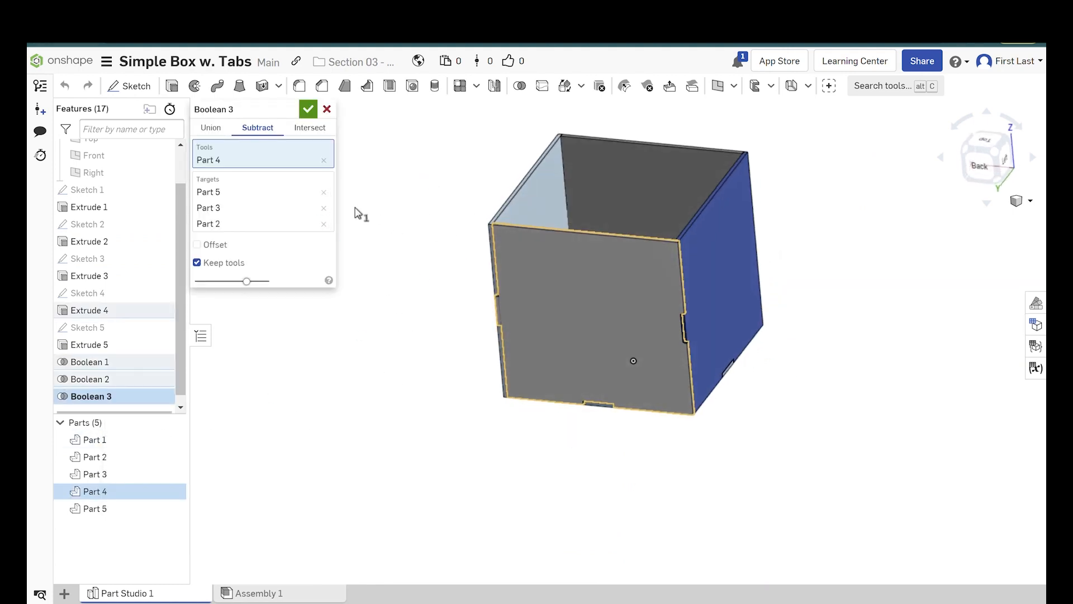
pyautogui.click(324, 192)
pyautogui.click(324, 191)
pyautogui.click(324, 192)
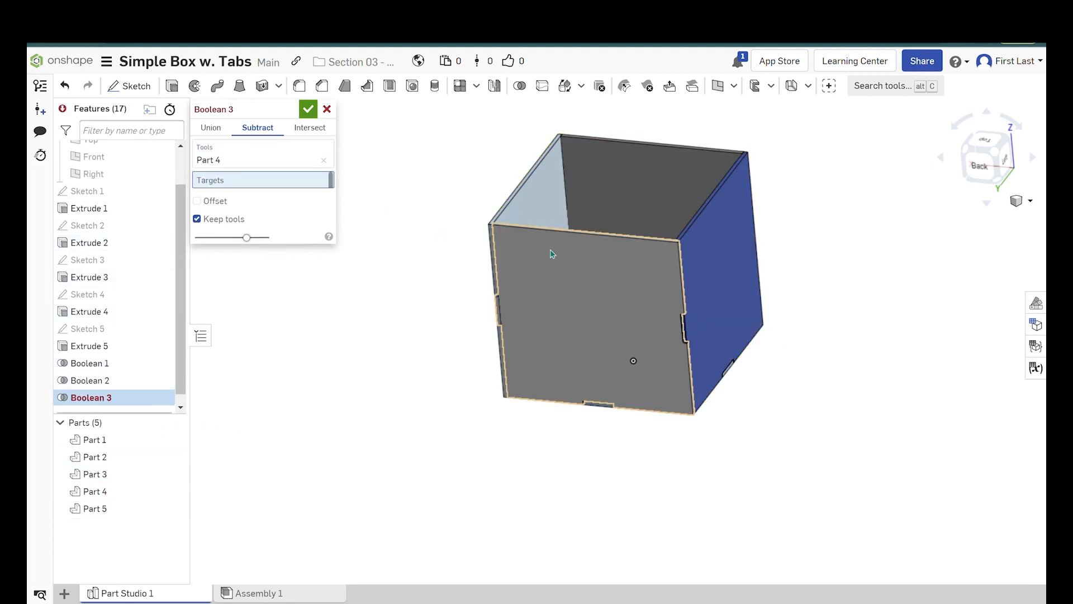
pyautogui.click(582, 235)
pyautogui.click(724, 254)
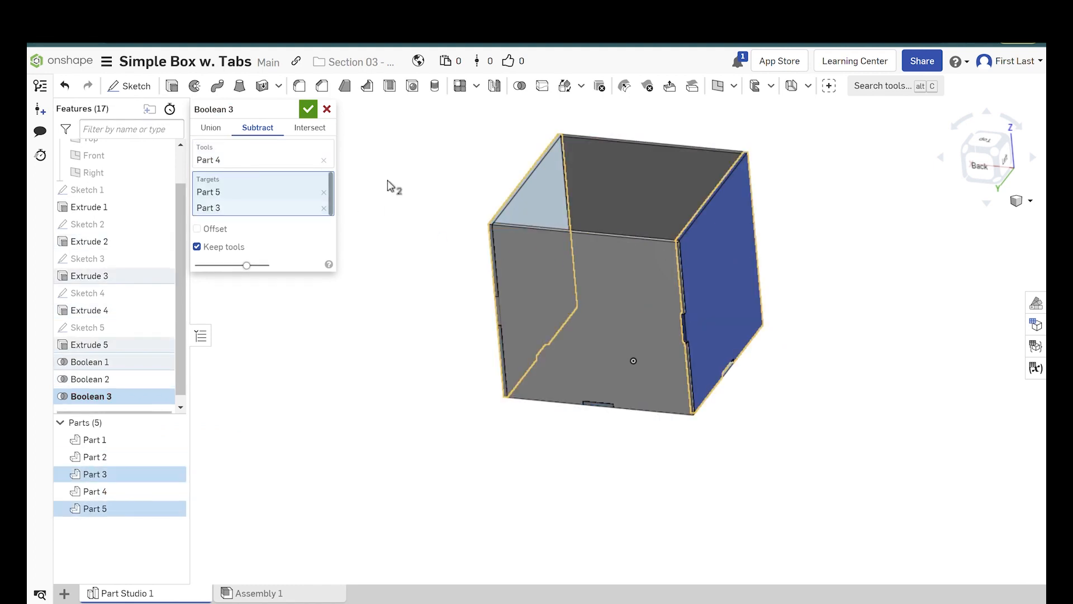
pyautogui.click(306, 109)
# - Create a Boolean subtract with the right panel as the tool and the front and back panels as targets, keeping tools
pyautogui.moveTo(395, 192); pyautogui.dragTo(530, 111, button='right')
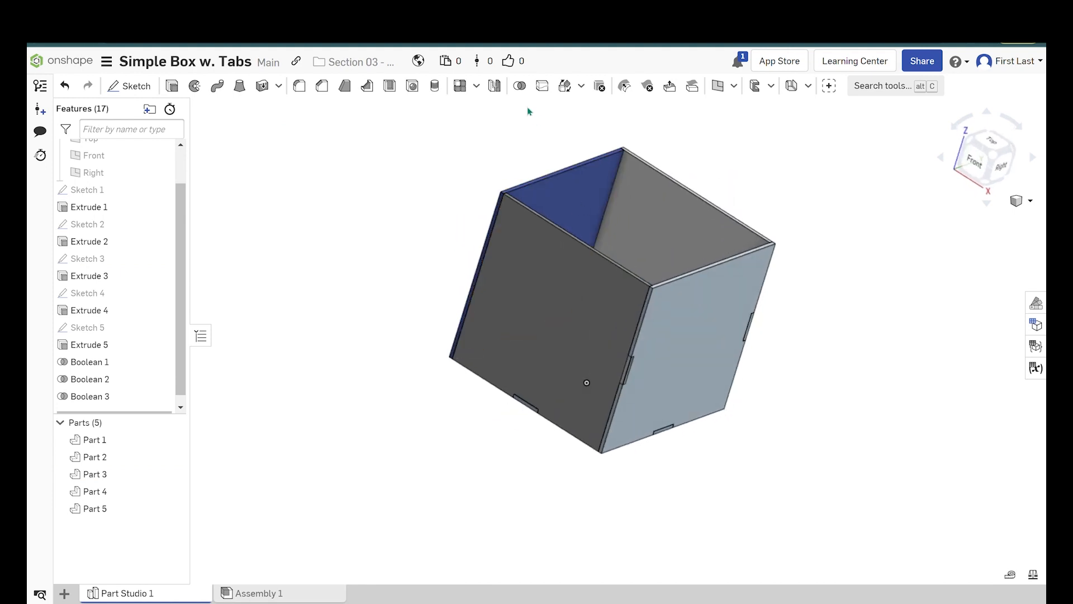
pyautogui.click(519, 86)
pyautogui.click(280, 128)
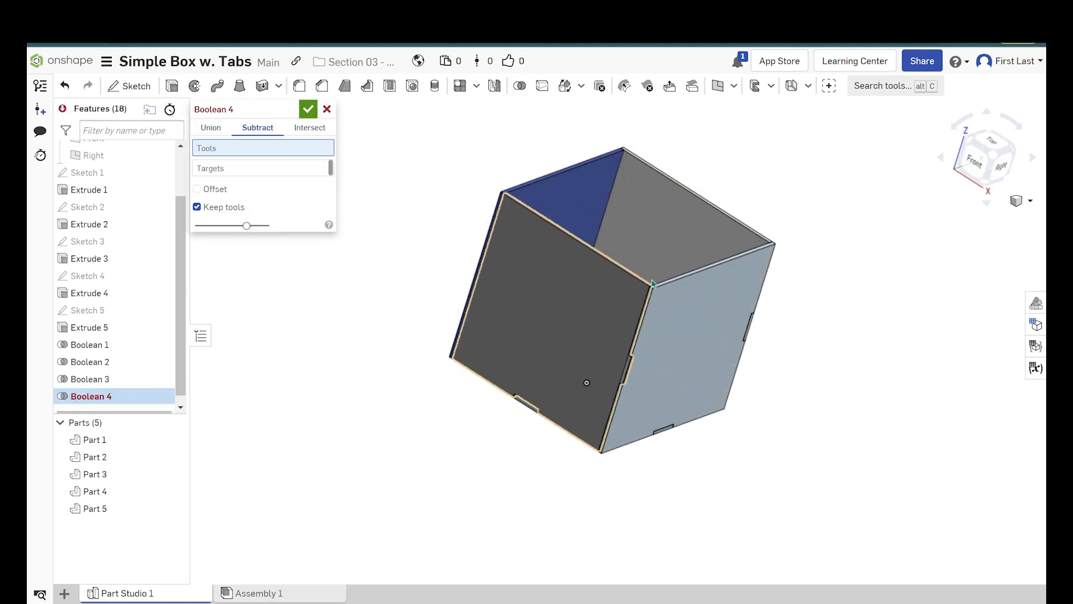
pyautogui.click(621, 281)
pyautogui.click(272, 182)
pyautogui.click(529, 283)
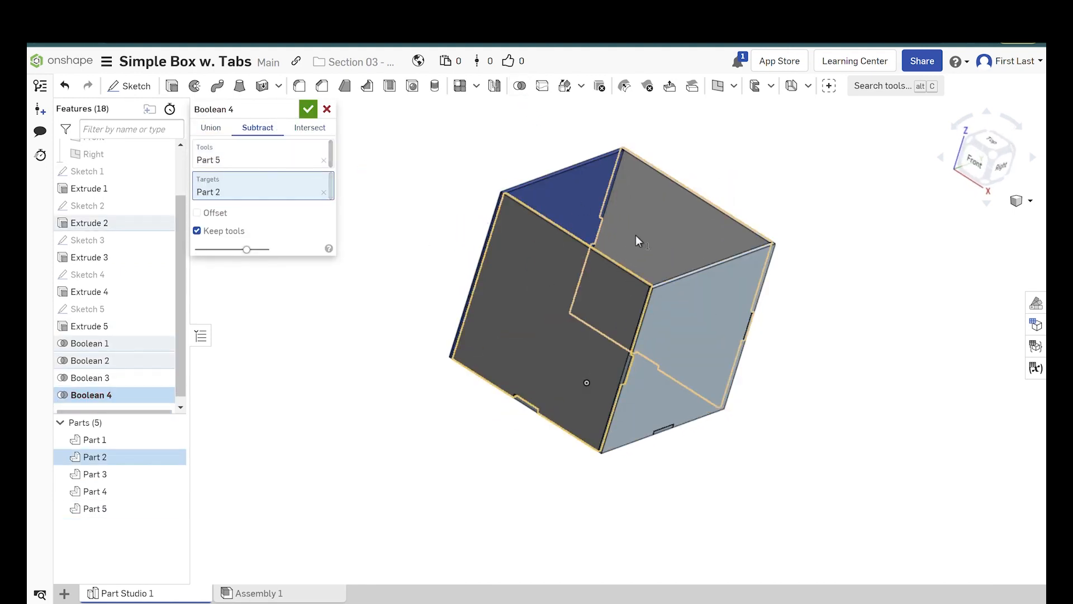
pyautogui.click(636, 234)
pyautogui.click(308, 109)
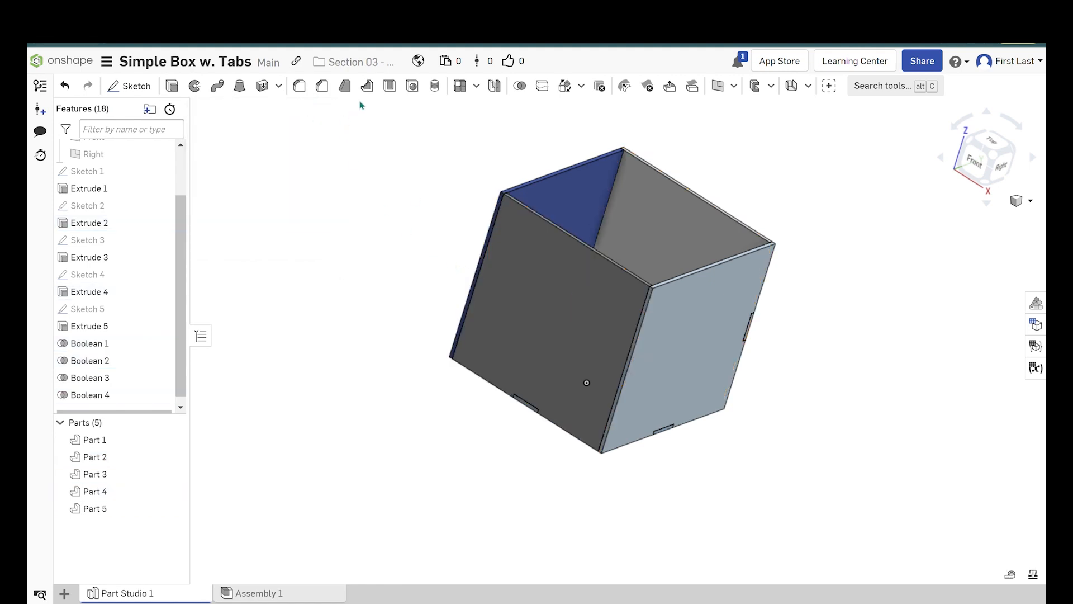
# - Create another Boolean subtract with the front panel as the tool and the right and left panels as targets, keeping tools
pyautogui.click(527, 274)
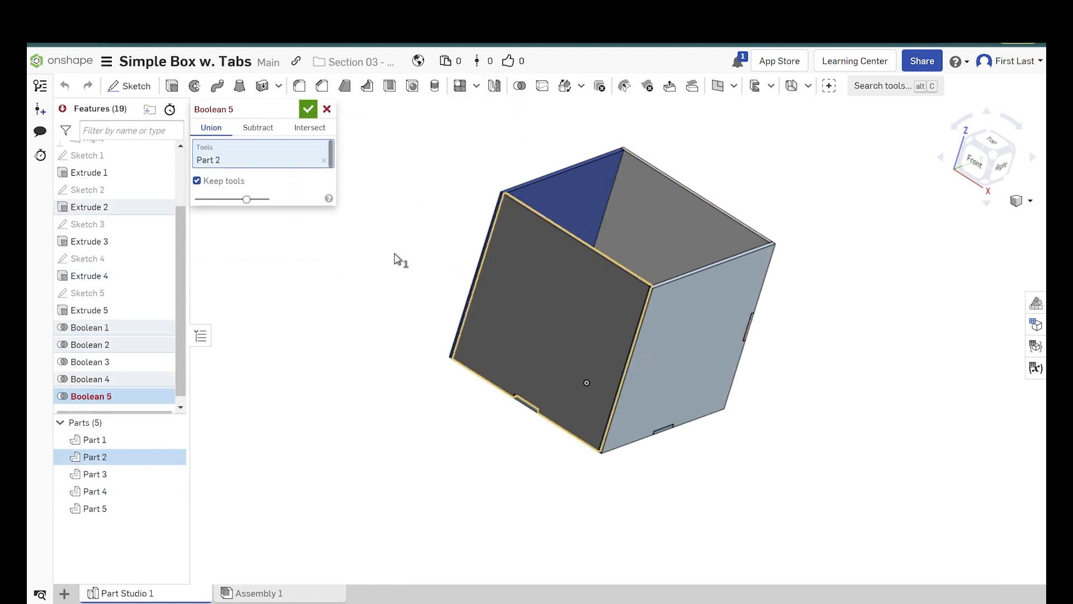
pyautogui.moveTo(395, 254); pyautogui.dragTo(427, 252, button='right')
pyautogui.click(258, 128)
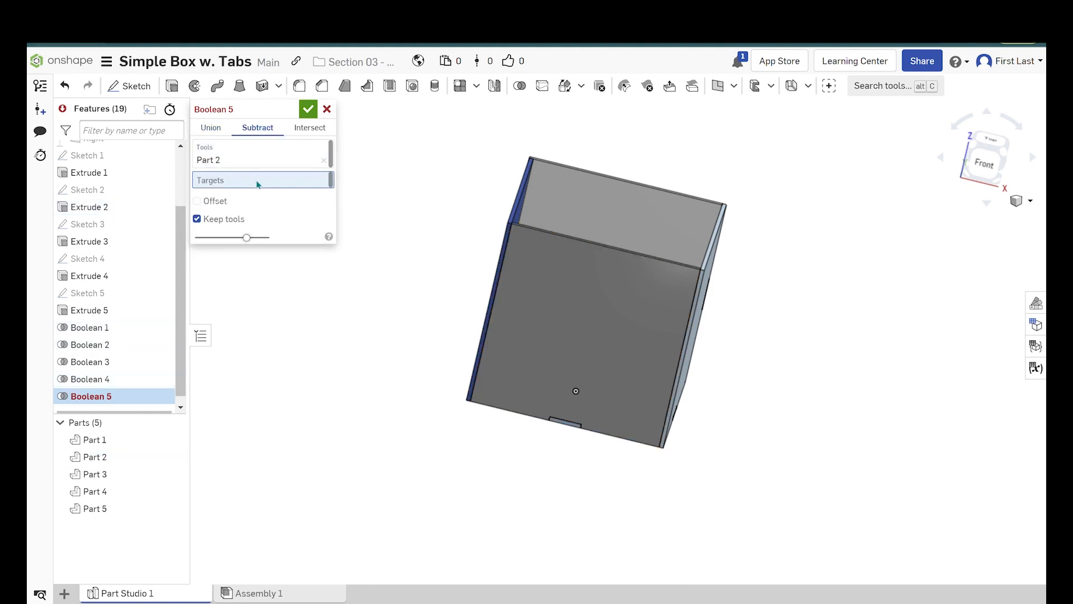
pyautogui.moveTo(744, 292); pyautogui.dragTo(713, 296, button='right')
pyautogui.click(713, 296)
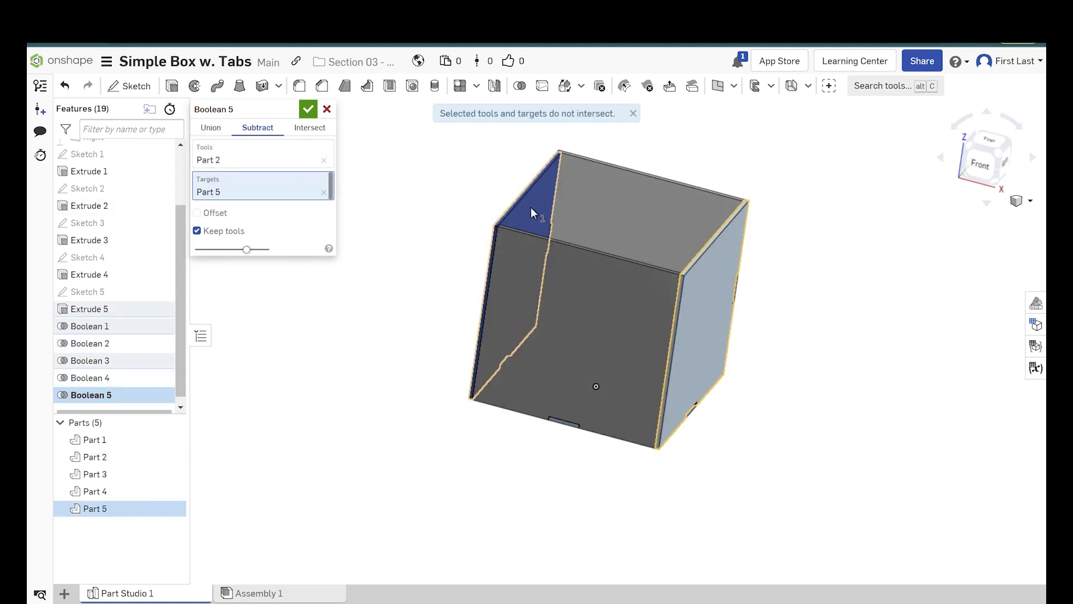
pyautogui.click(531, 207)
pyautogui.click(308, 110)
# - Examine the panel joints and check the front panel's sketch and extrude for its side tabs
pyautogui.scroll(3, 654, 376)
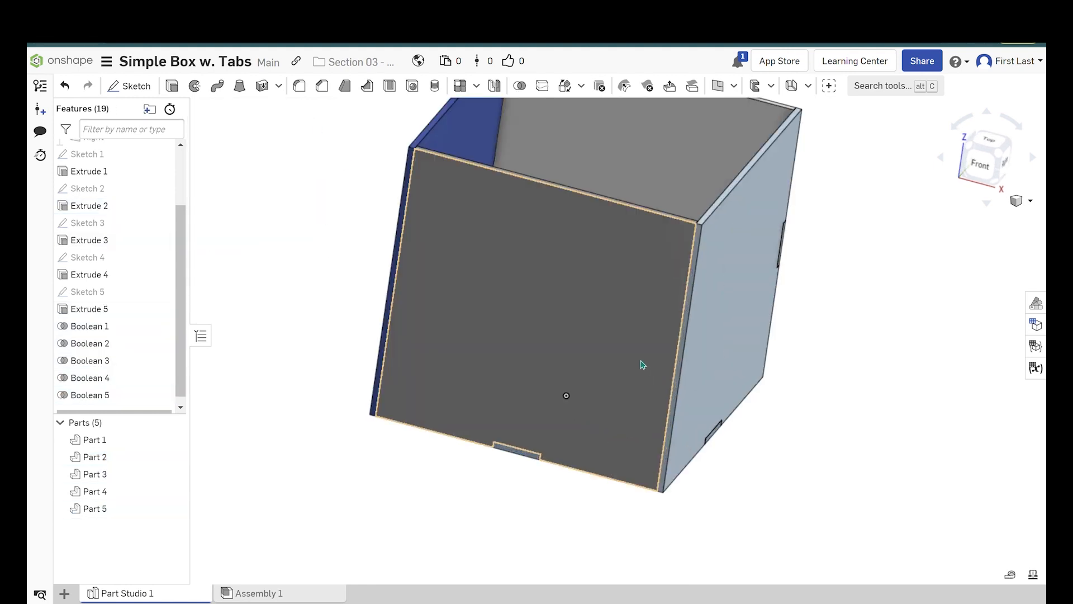
pyautogui.moveTo(643, 365); pyautogui.dragTo(711, 375, button='right')
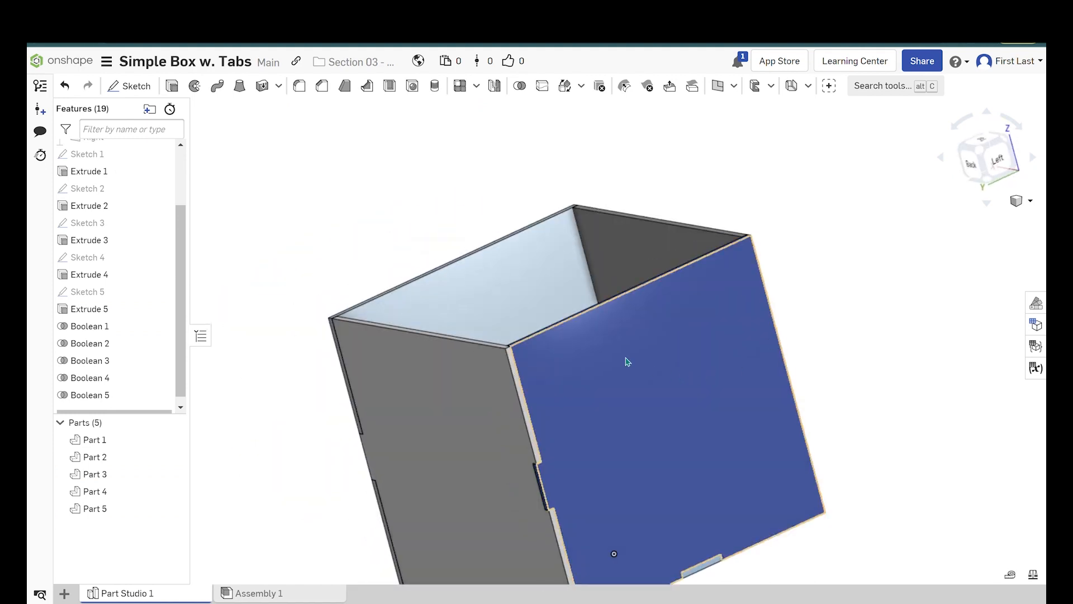
pyautogui.scroll(-3, 540, 303)
pyautogui.scroll(5, 413, 429)
pyautogui.moveTo(431, 426); pyautogui.dragTo(568, 373, button='right')
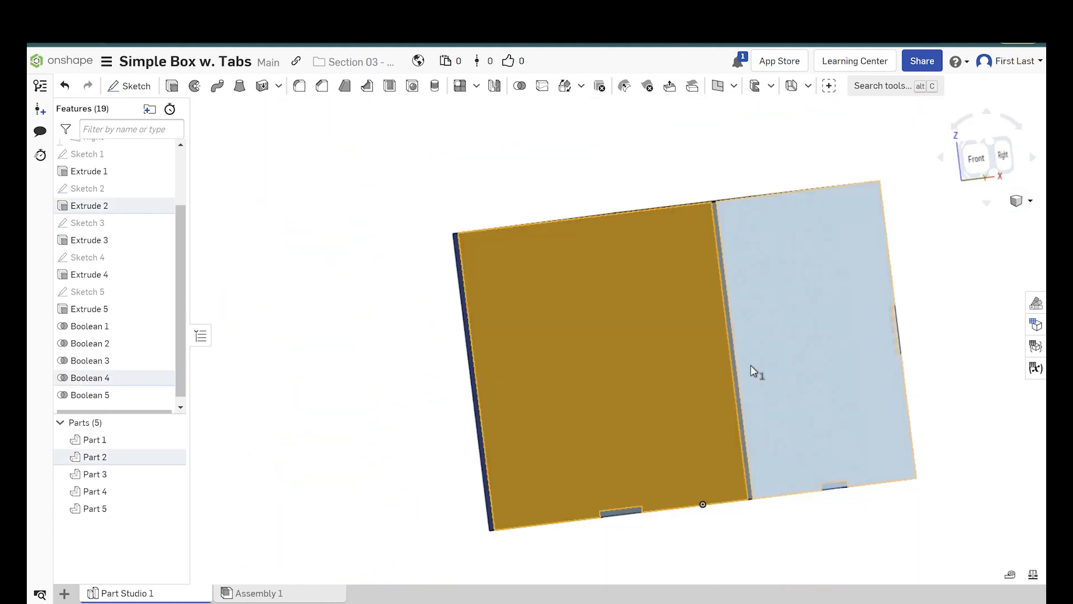
pyautogui.rightClick(137, 190)
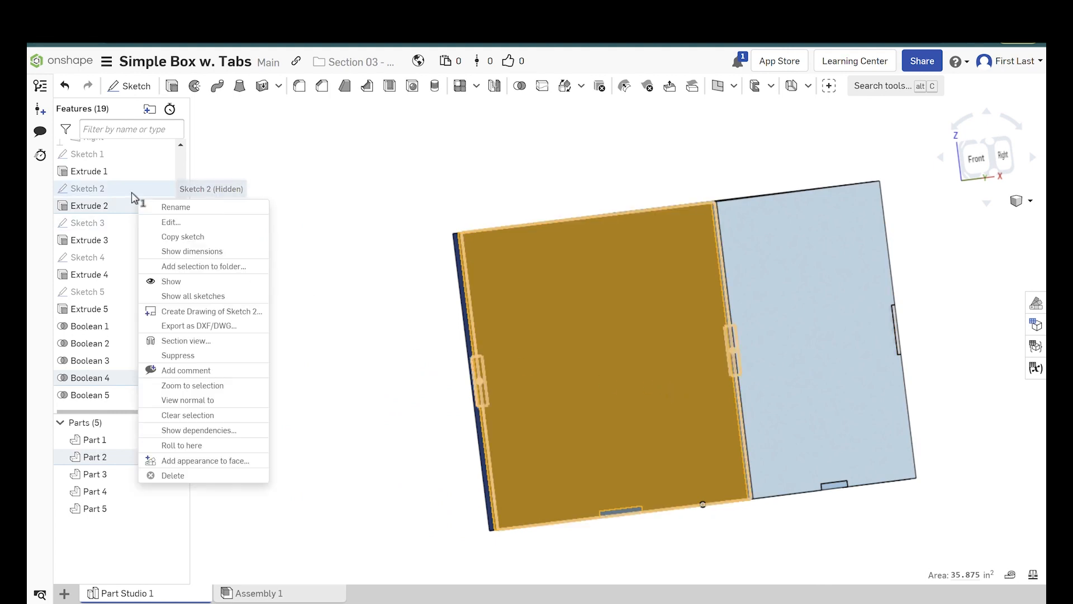
pyautogui.click(163, 223)
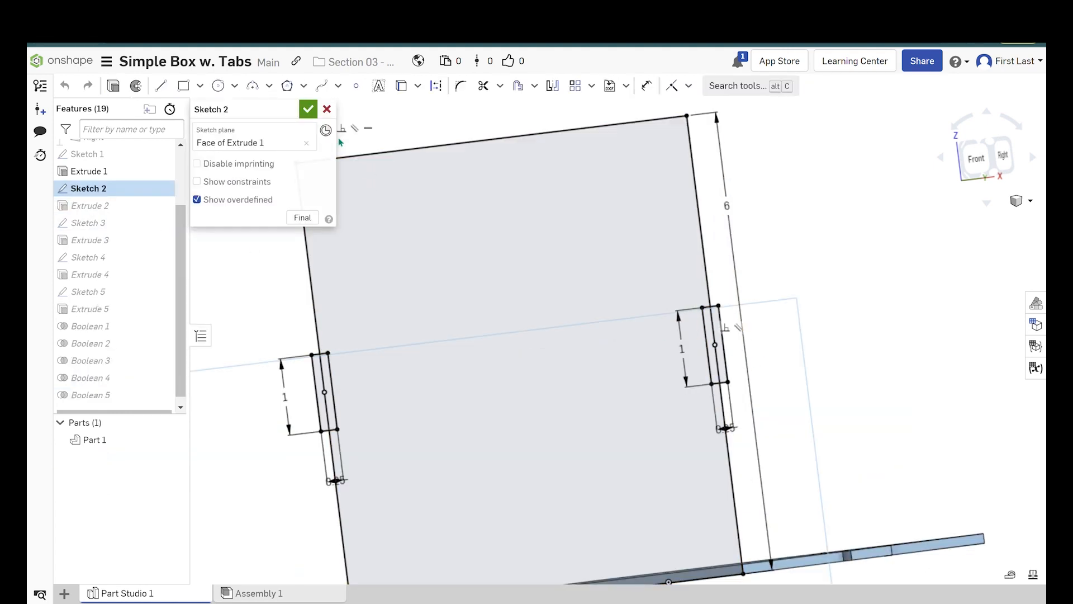
pyautogui.click(308, 109)
pyautogui.rightClick(150, 210)
pyautogui.click(222, 238)
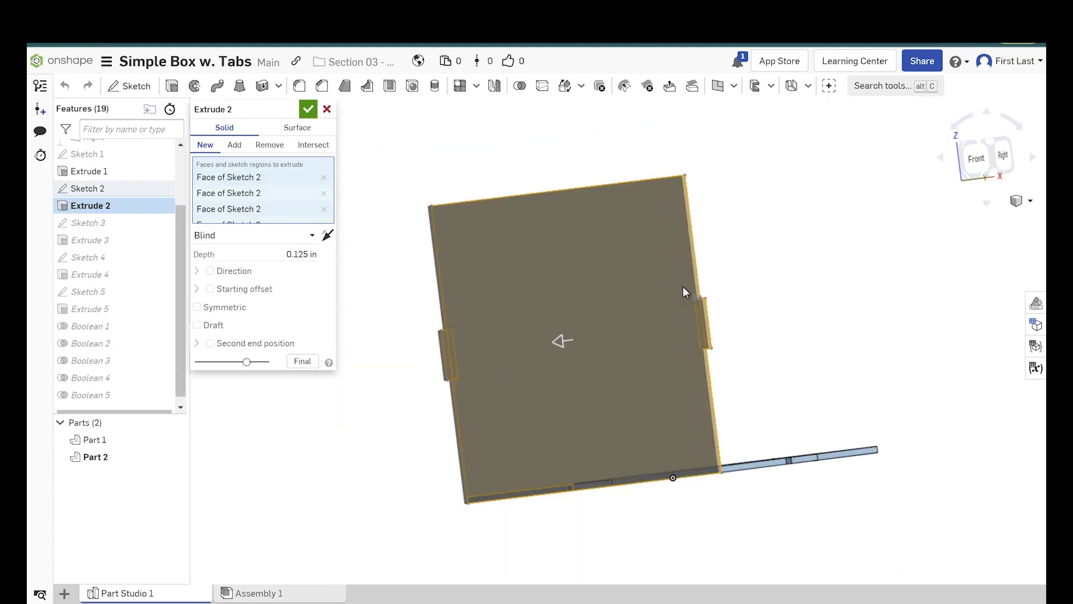
pyautogui.moveTo(683, 286); pyautogui.dragTo(726, 321, button='right')
pyautogui.click(308, 109)
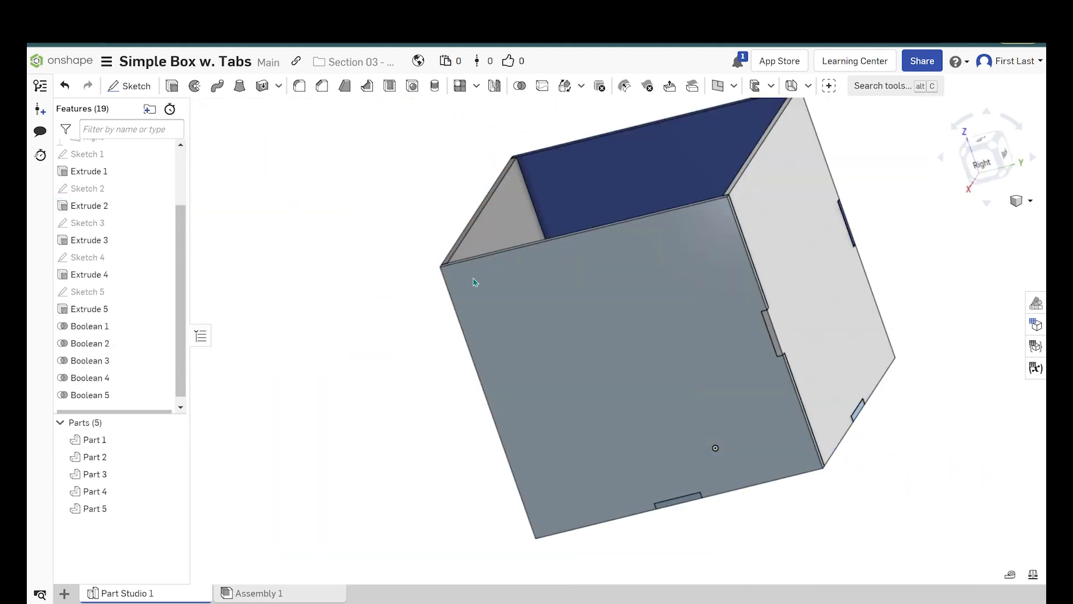
# - Roll the feature history back to before the first Boolean, and forward one Boolean at a time past the second
pyautogui.moveTo(519, 333); pyautogui.dragTo(818, 319, button='right')
pyautogui.scroll(-4, 634, 248)
pyautogui.scroll(5, 679, 298)
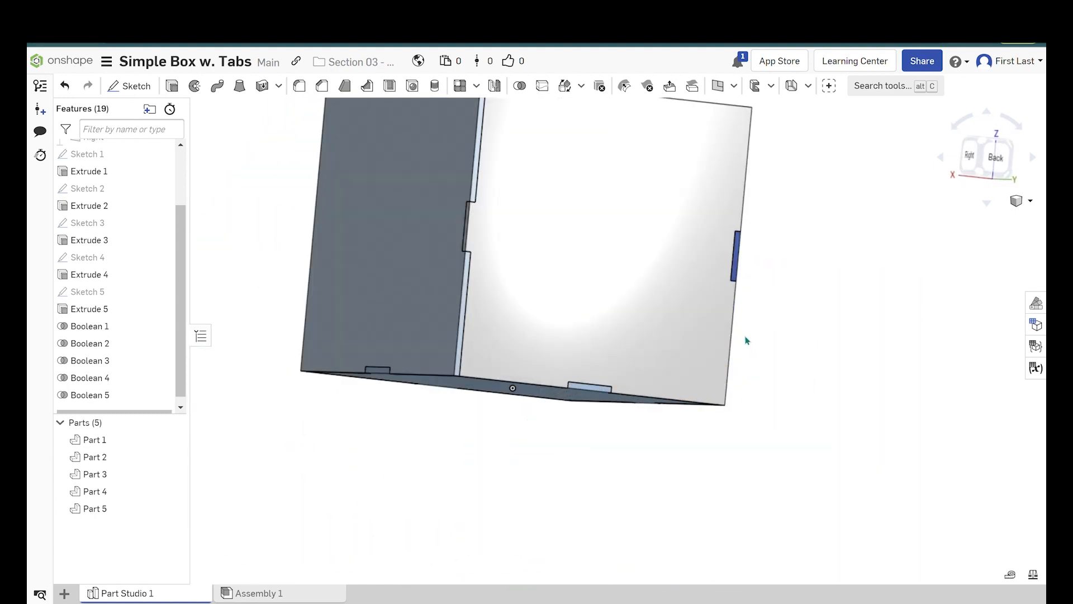
pyautogui.moveTo(743, 338); pyautogui.dragTo(534, 299, button='right')
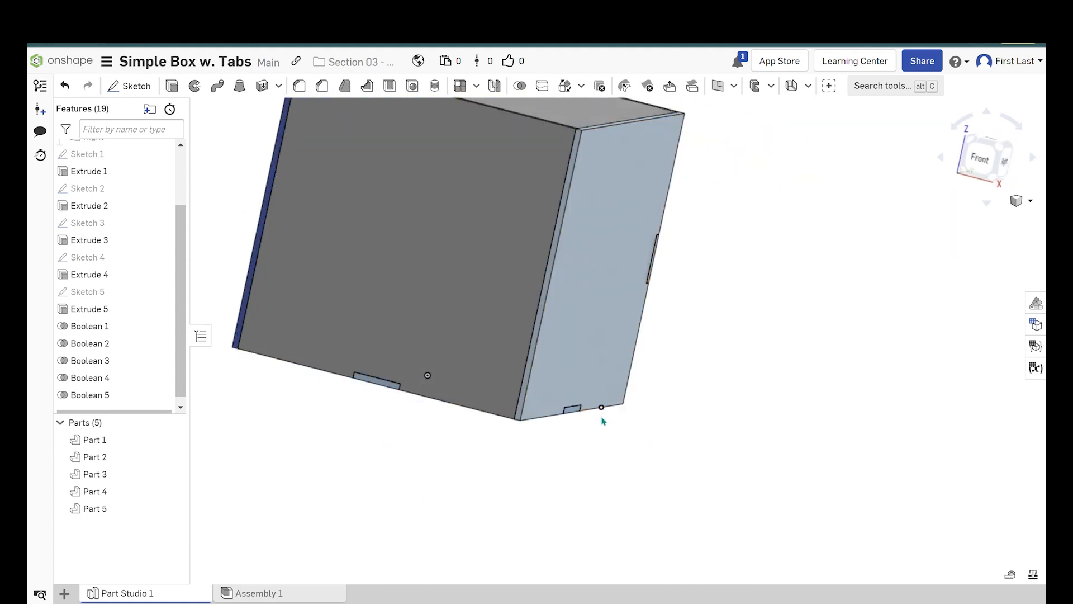
pyautogui.scroll(-3, 599, 415)
pyautogui.scroll(-1, 177, 386)
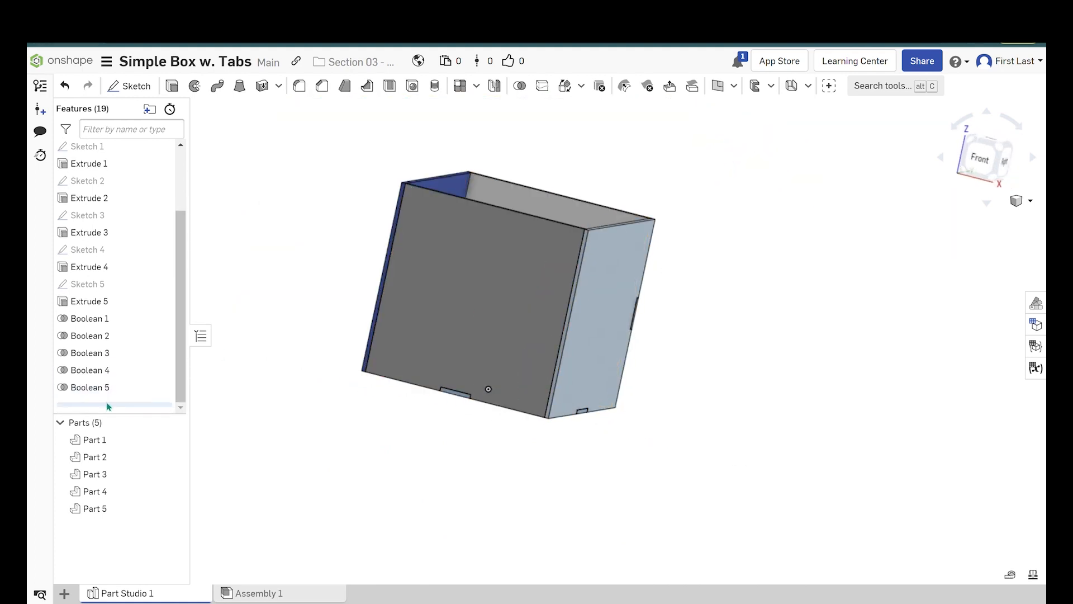
pyautogui.moveTo(108, 406); pyautogui.dragTo(119, 307)
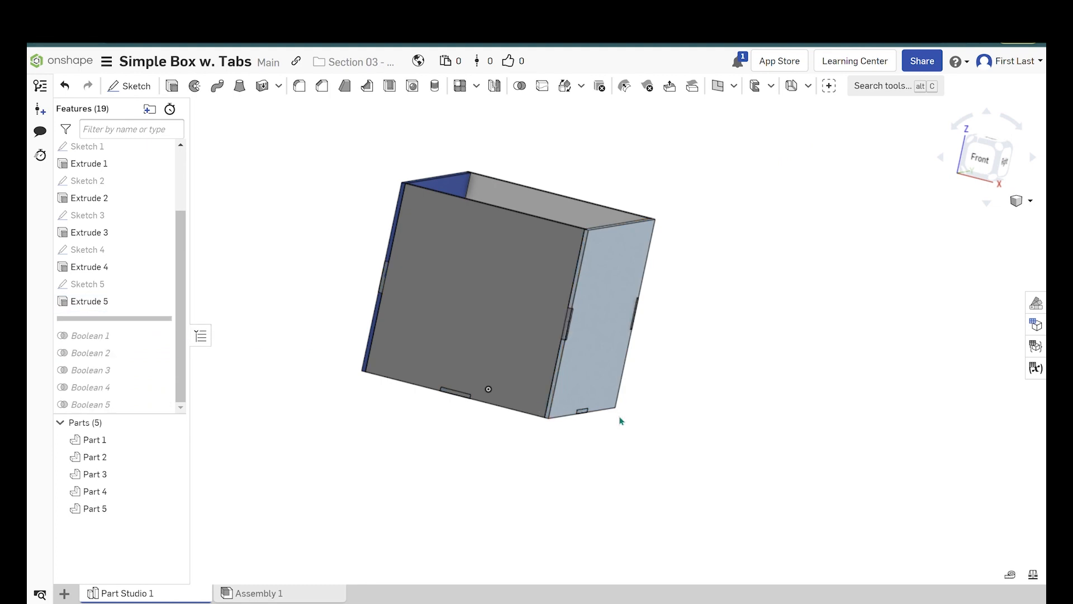
pyautogui.scroll(2, 576, 364)
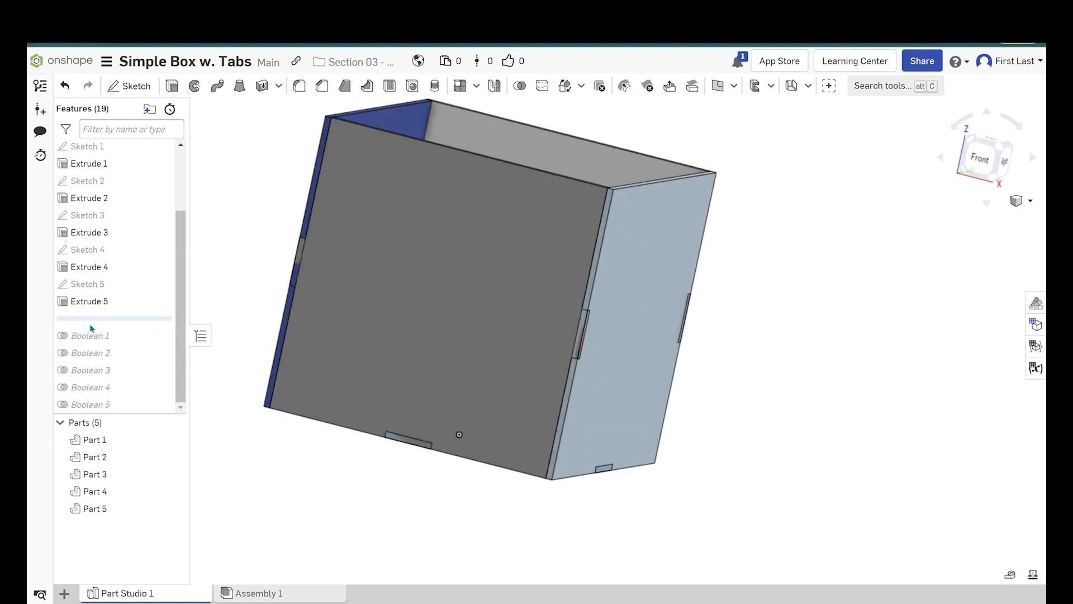
pyautogui.moveTo(92, 328); pyautogui.dragTo(83, 345)
pyautogui.hotkey('shift', '1')
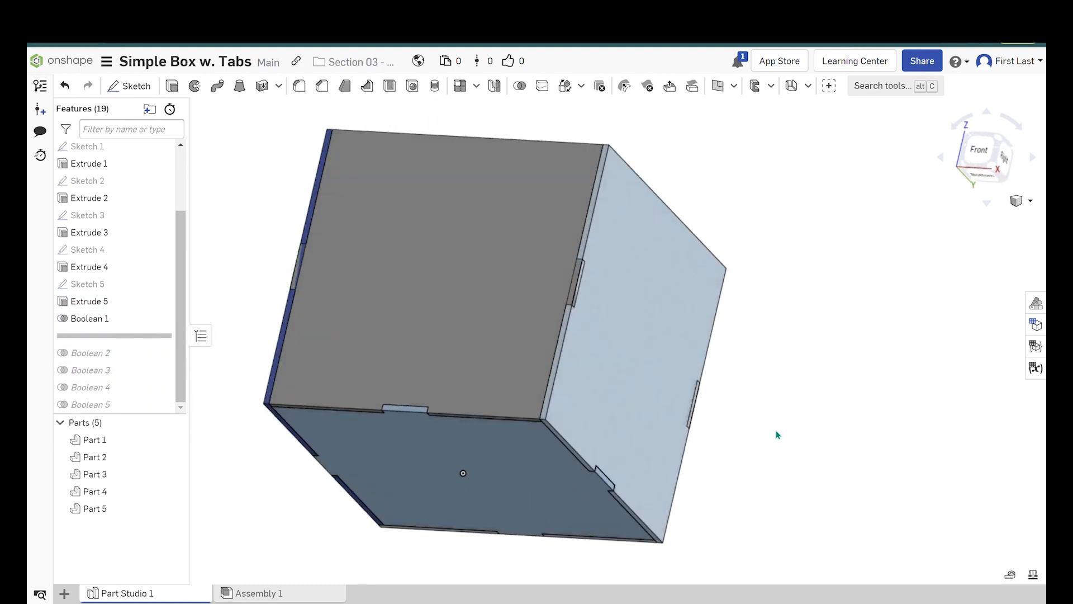
pyautogui.moveTo(143, 359); pyautogui.dragTo(144, 361)
pyautogui.moveTo(708, 421); pyautogui.dragTo(718, 447, button='right')
# - Edit the second Boolean subtract so the left panel cuts only the back panel, and apply it
pyautogui.rightClick(138, 341)
pyautogui.click(172, 370)
pyautogui.scroll(-3, 701, 426)
pyautogui.click(324, 192)
pyautogui.click(323, 192)
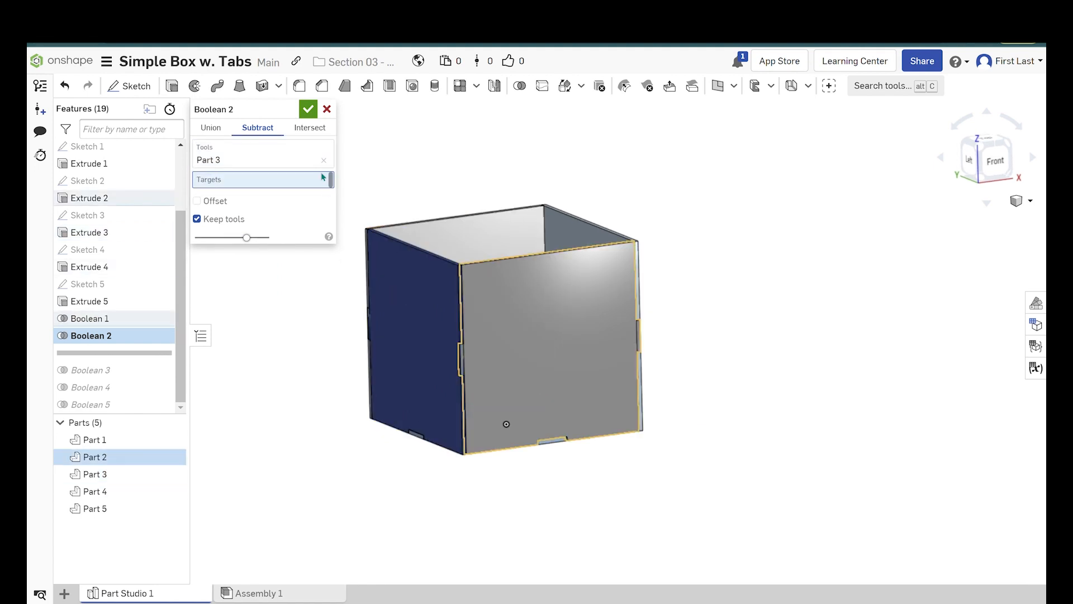
pyautogui.moveTo(698, 272); pyautogui.dragTo(353, 247, button='right')
pyautogui.click(259, 179)
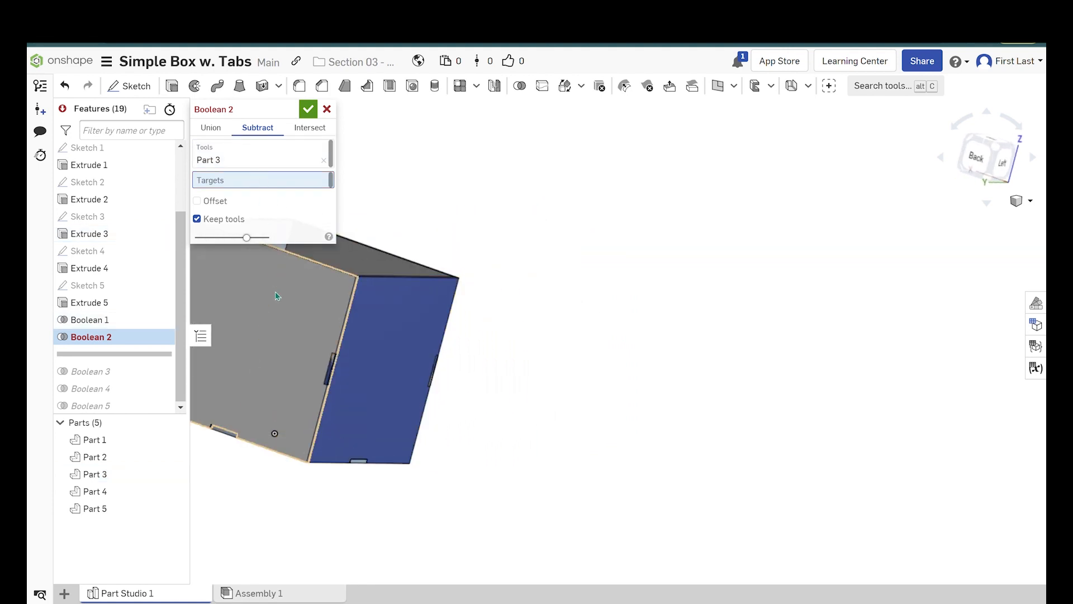
pyautogui.click(269, 254)
pyautogui.click(304, 111)
# - Roll the feature history forward past the third and fourth Boolean subtracts
pyautogui.scroll(-4, 562, 229)
pyautogui.moveTo(559, 238); pyautogui.dragTo(454, 291, button='right')
pyautogui.scroll(5, 521, 287)
pyautogui.scroll(3, 500, 294)
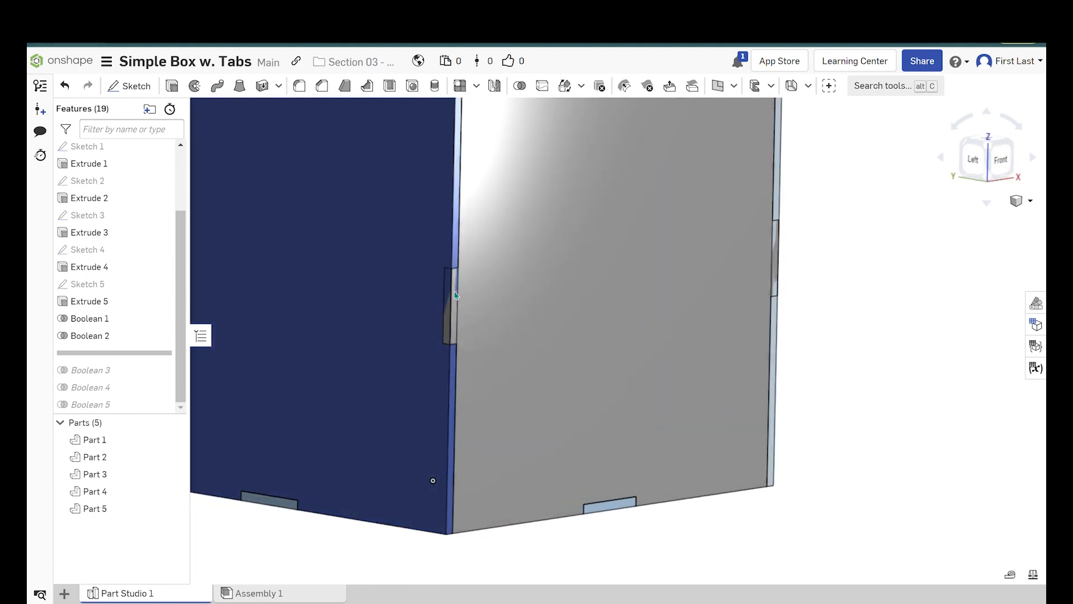
pyautogui.scroll(-3, 479, 326)
pyautogui.moveTo(138, 356); pyautogui.dragTo(133, 373)
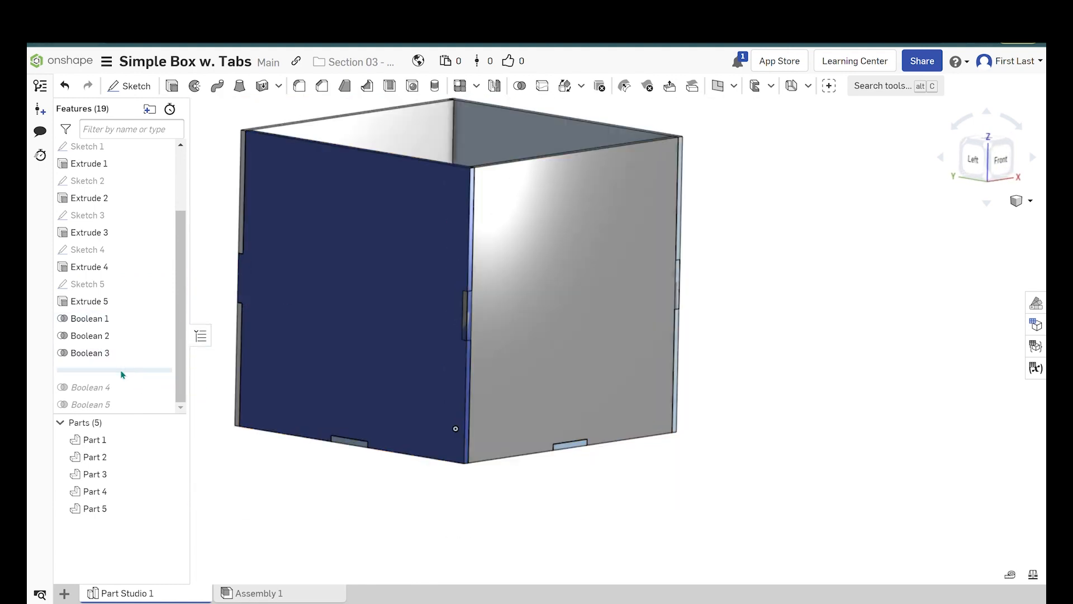
pyautogui.moveTo(122, 374); pyautogui.dragTo(94, 385)
# - Open the fourth Boolean subtract for editing and remove the front and back panels from its targets
pyautogui.rightClick(112, 379)
pyautogui.click(133, 402)
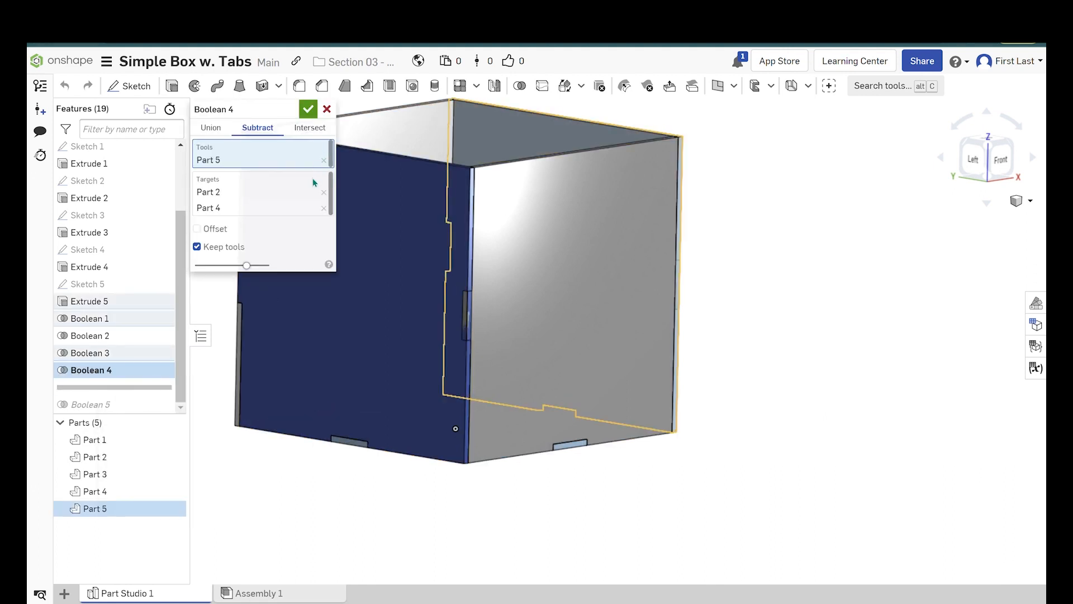
pyautogui.click(324, 192)
pyautogui.click(323, 193)
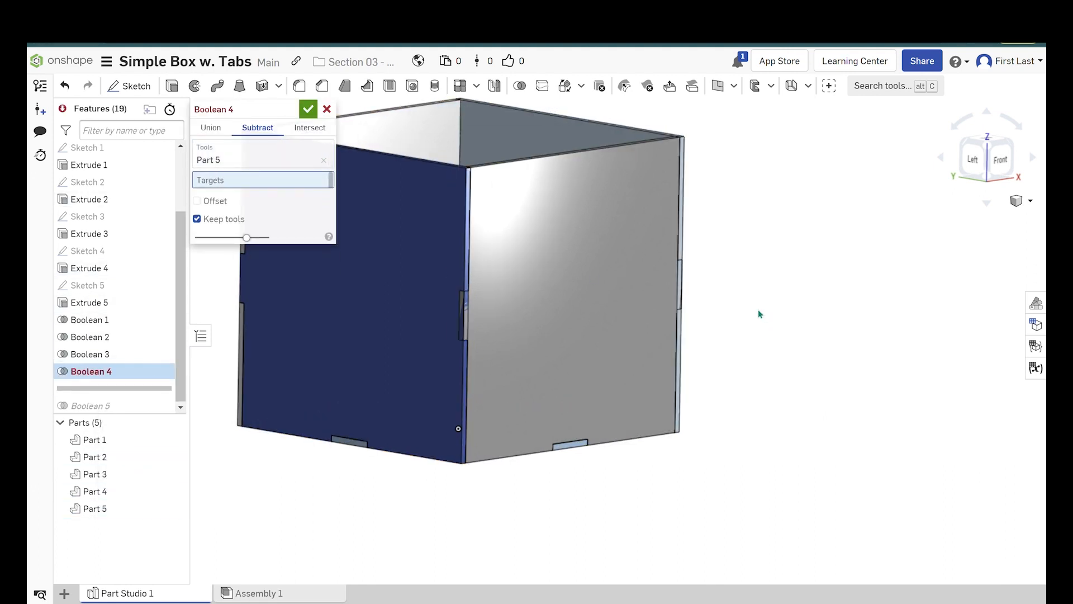
pyautogui.moveTo(761, 314); pyautogui.dragTo(660, 403, button='right')
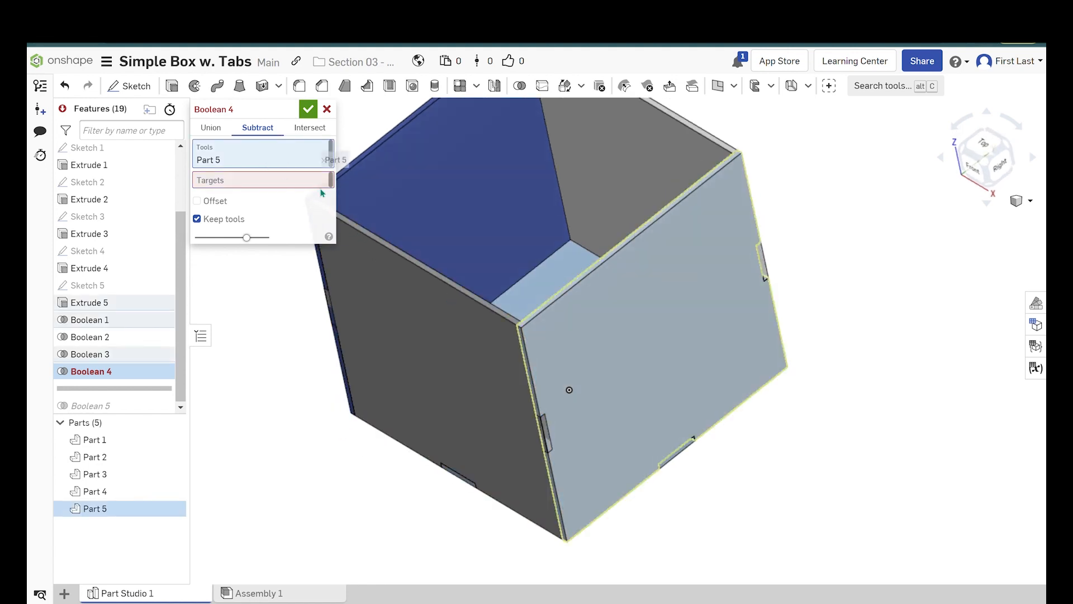
# - Make the front panel the fourth Boolean's tool and the right panel its only target, and apply it
pyautogui.click(401, 331)
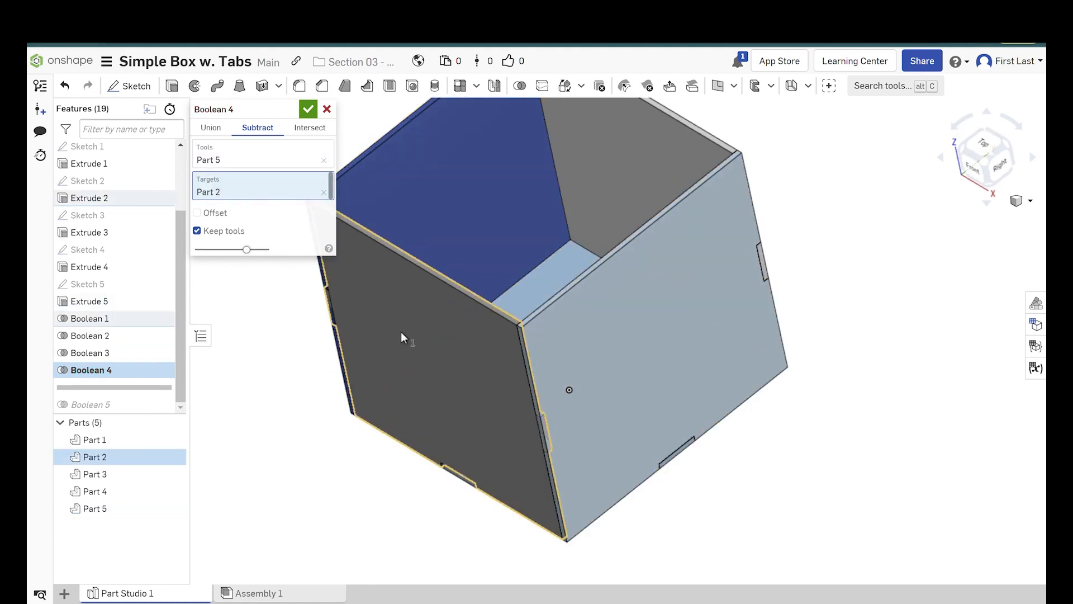
pyautogui.click(377, 323)
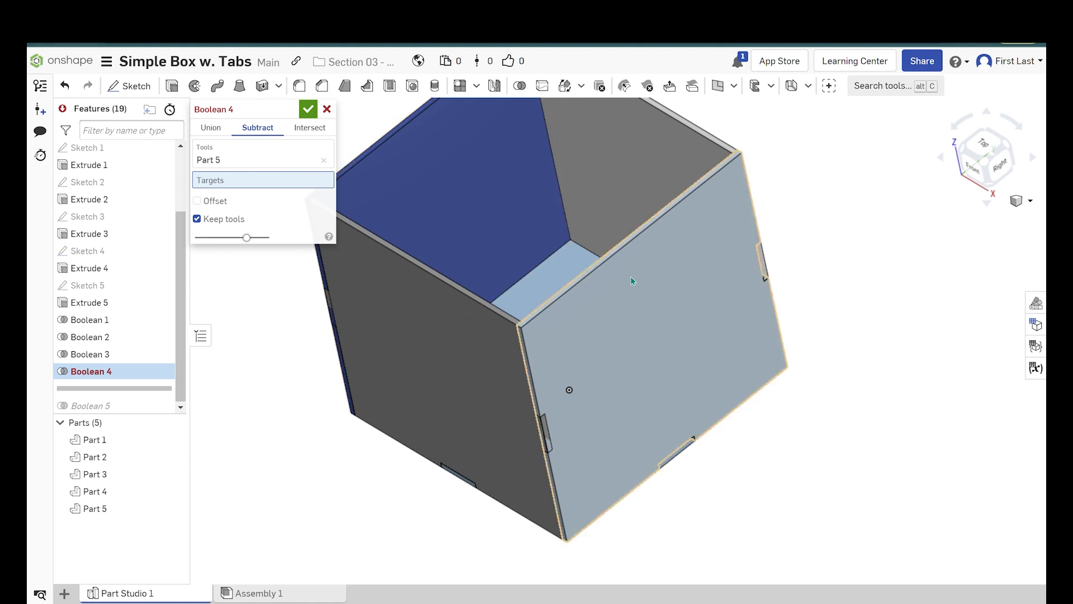
pyautogui.click(564, 346)
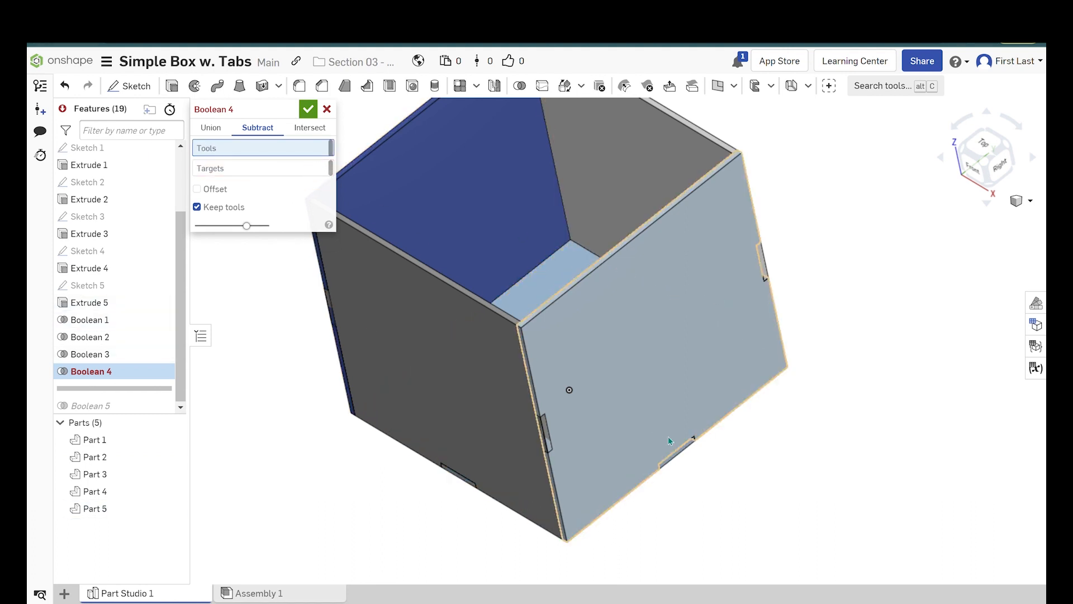
pyautogui.click(468, 386)
pyautogui.click(661, 354)
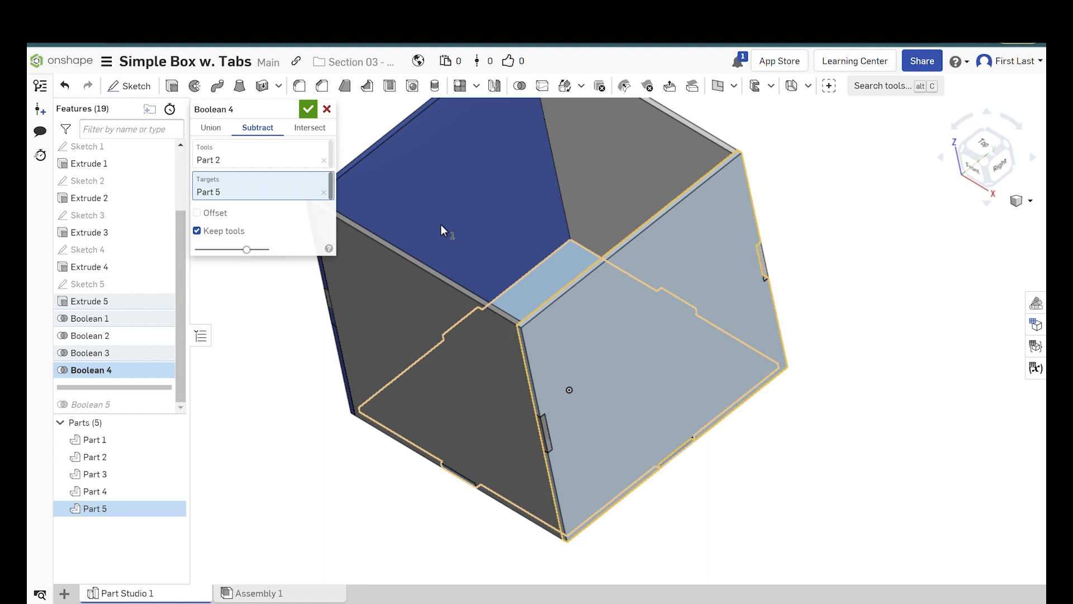
pyautogui.click(308, 110)
# - Roll the feature history forward past the fifth Boolean subtract and check the tab joints around the box
pyautogui.moveTo(451, 242); pyautogui.dragTo(333, 341, button='right')
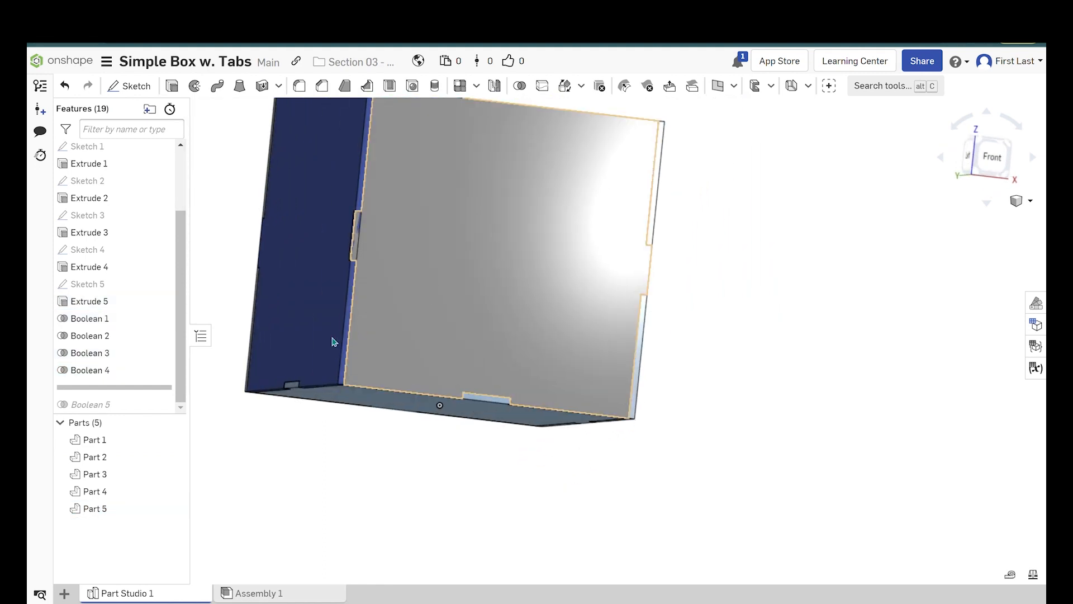
pyautogui.moveTo(305, 437); pyautogui.dragTo(666, 366, button='right')
pyautogui.scroll(-2, 541, 434)
pyautogui.scroll(2, 677, 258)
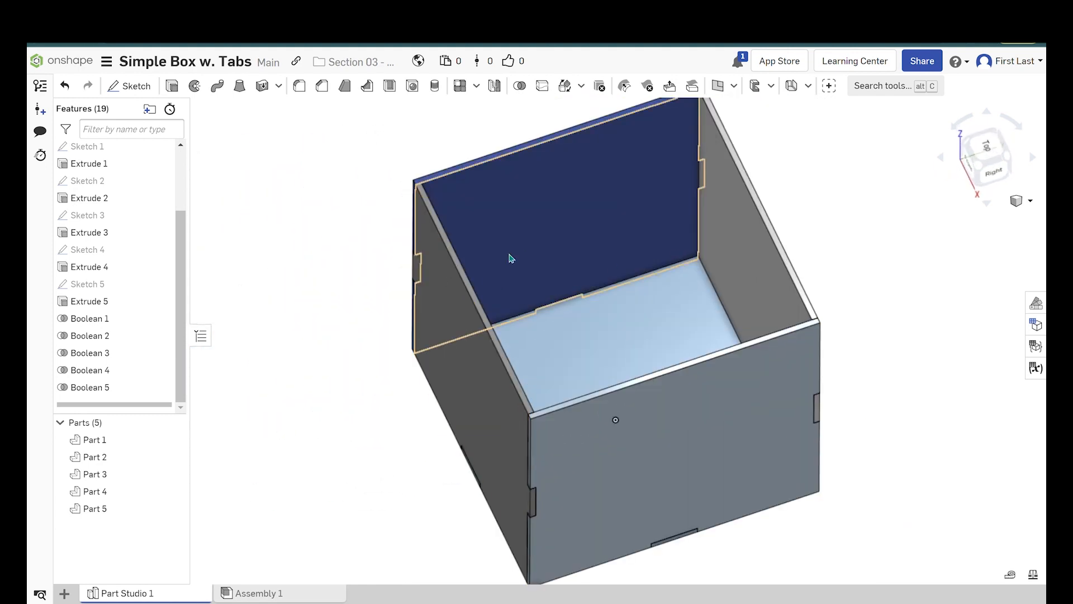
# - Examine the inner corners and upper edges of the box where the panels meet
pyautogui.moveTo(390, 323); pyautogui.dragTo(611, 331, button='right')
pyautogui.scroll(3, 696, 314)
pyautogui.scroll(2, 697, 312)
pyautogui.moveTo(695, 314); pyautogui.dragTo(651, 332, button='right')
pyautogui.moveTo(652, 290); pyautogui.dragTo(771, 288, button='right')
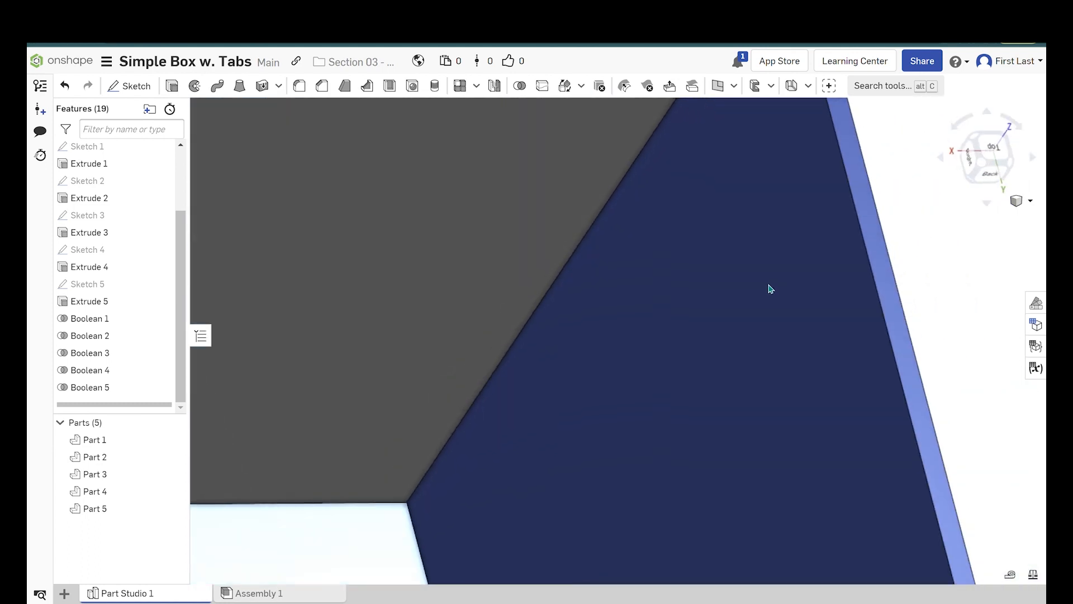
pyautogui.scroll(-3, 774, 288)
pyautogui.scroll(1, 809, 288)
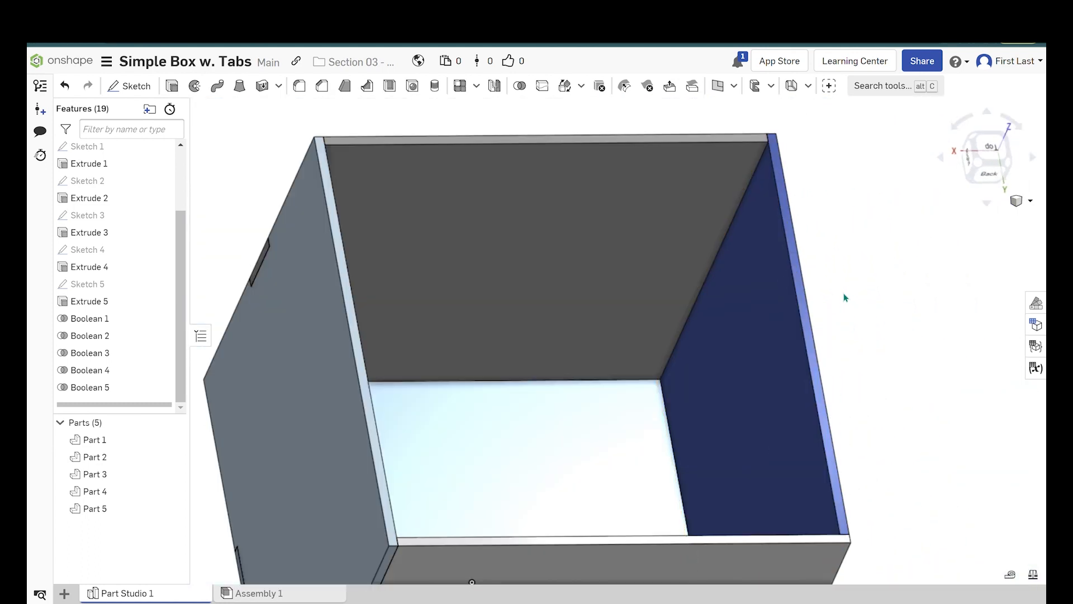
# - Start a new sketch on the upper edge face of the front panel and view it normal to the sketch plane
pyautogui.scroll(-2, 844, 294)
pyautogui.moveTo(463, 268); pyautogui.dragTo(420, 275, button='right')
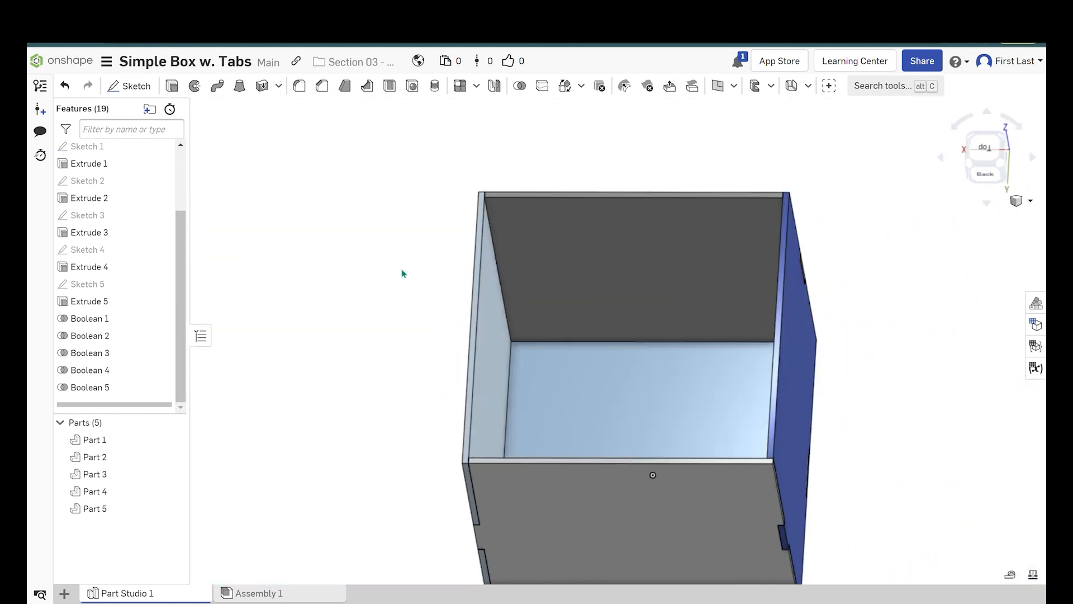
pyautogui.scroll(-2, 488, 273)
pyautogui.scroll(2, 510, 270)
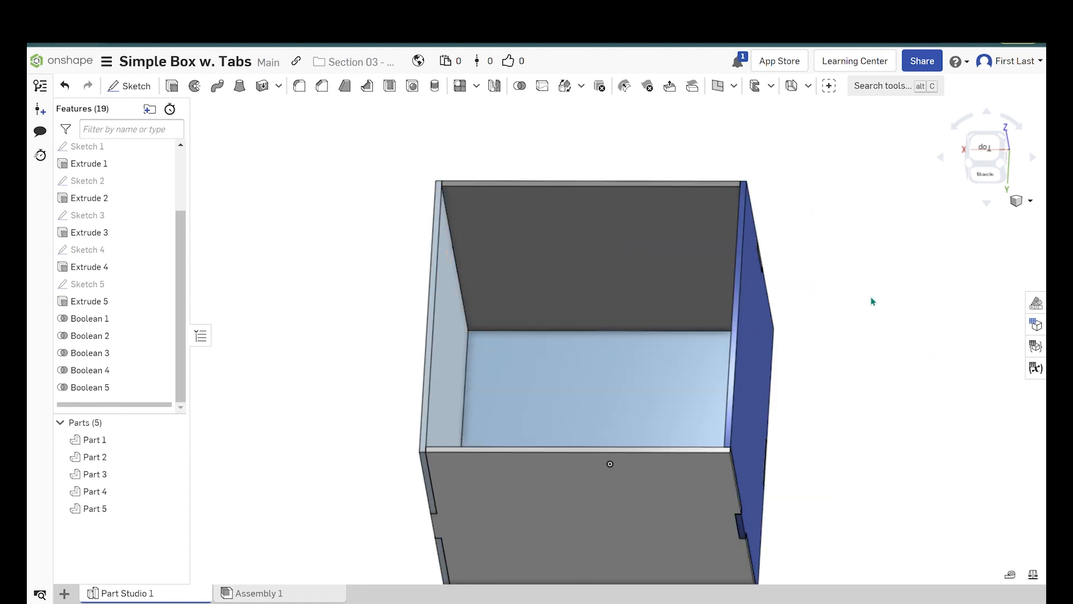
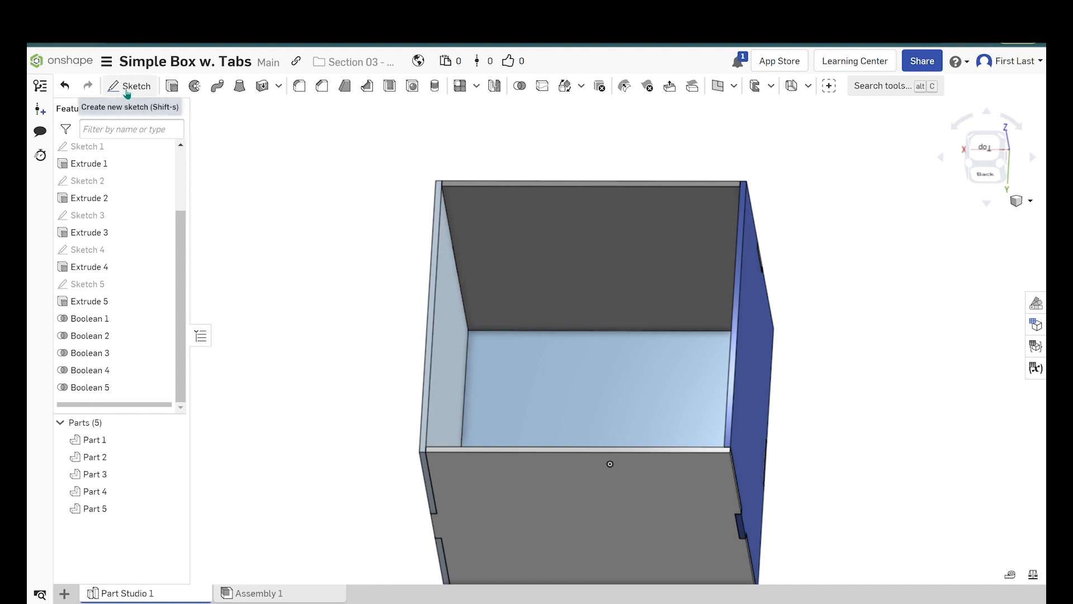
pyautogui.hotkey('shift', 's')
pyautogui.click(486, 185)
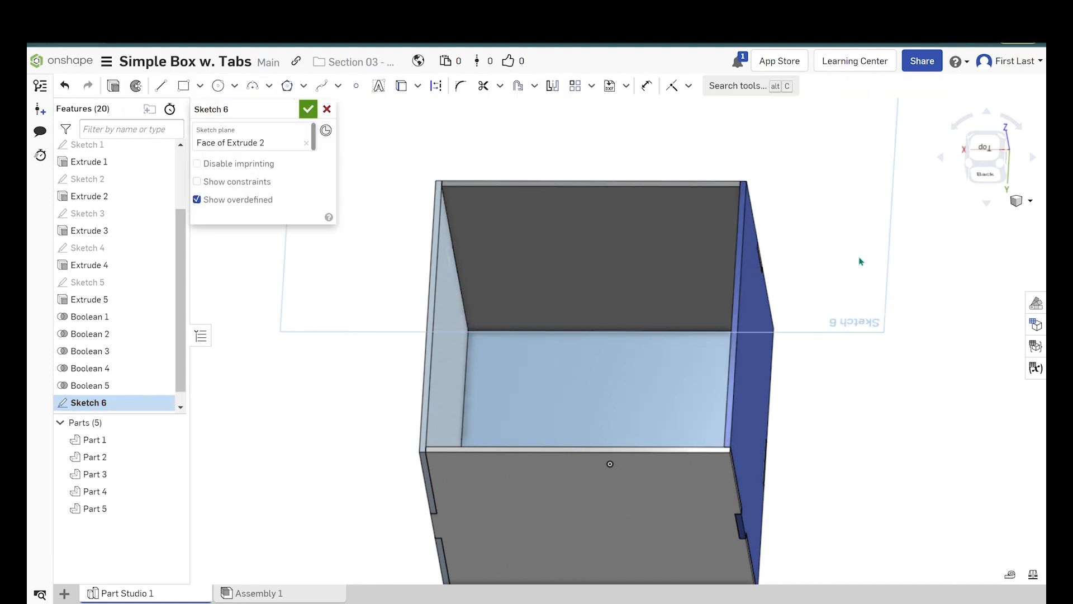
pyautogui.rightClick(837, 233)
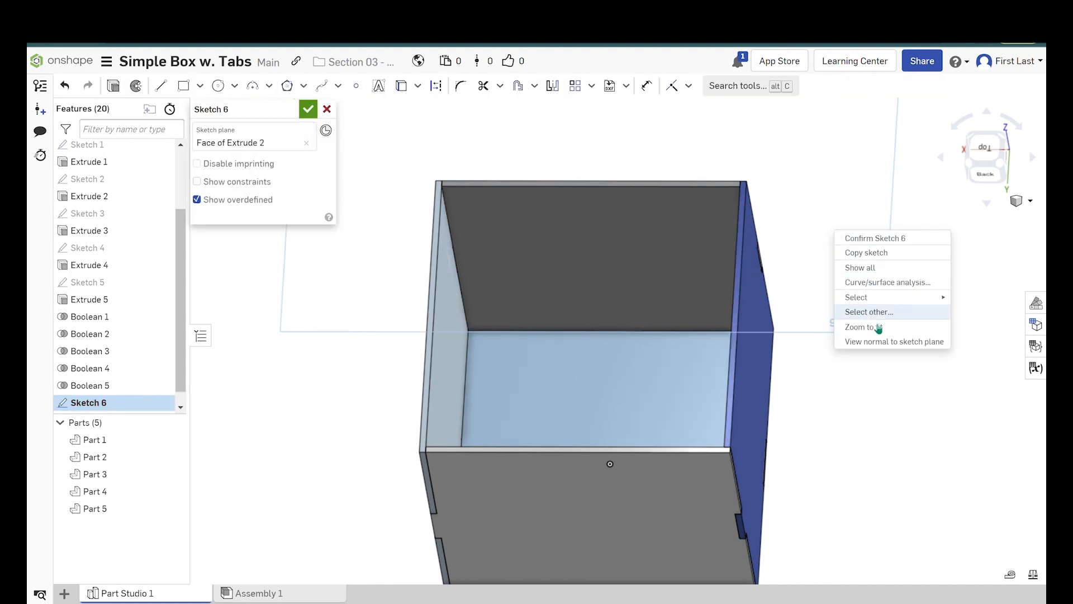
pyautogui.click(879, 341)
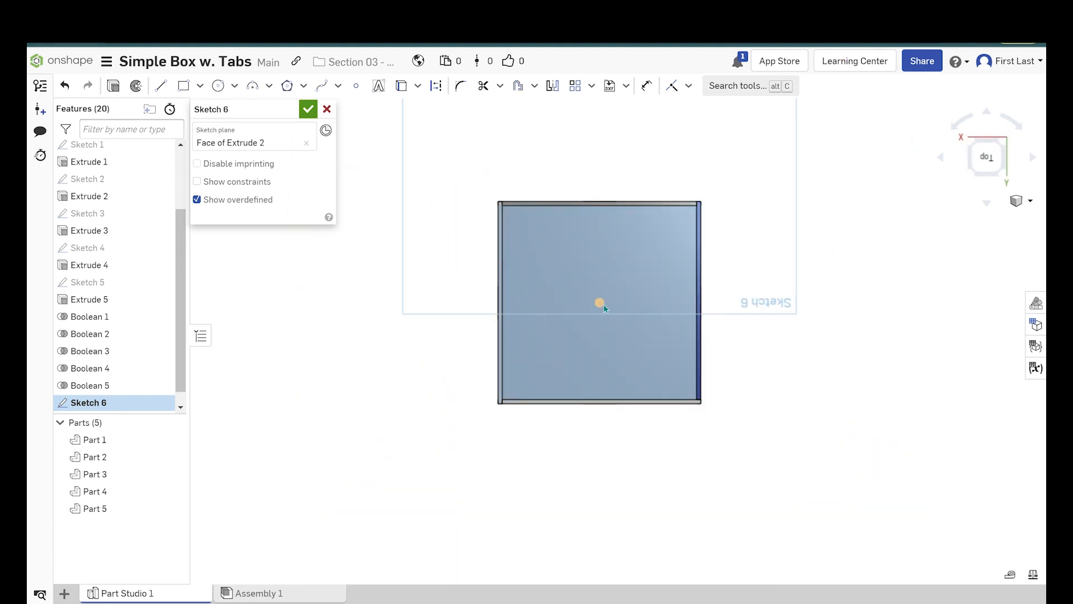
# - Sketch a 1 in wide center-point rectangle on the front panel's inner edge, reaching its outer edge, and delete the 0.25 in dimension
pyautogui.click(200, 86)
pyautogui.click(223, 127)
pyautogui.scroll(5, 614, 162)
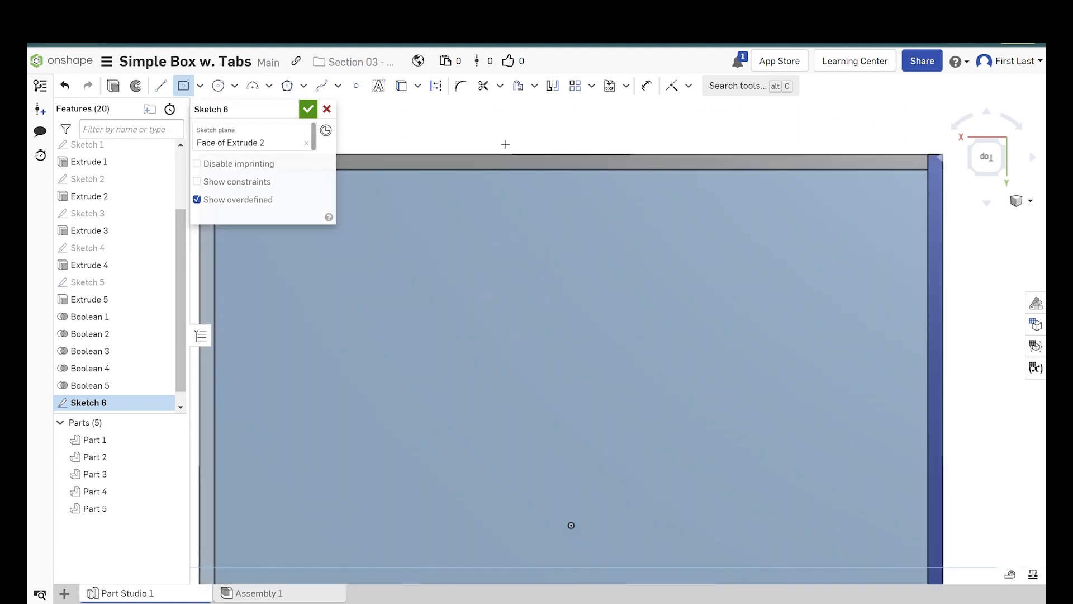
pyautogui.click(588, 171)
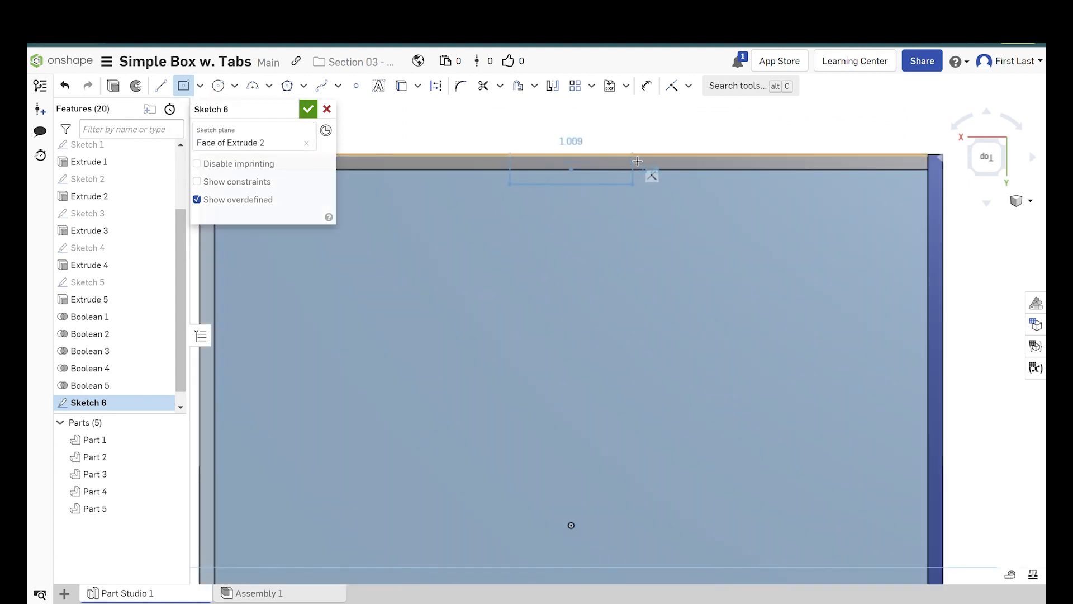
pyautogui.click(638, 160)
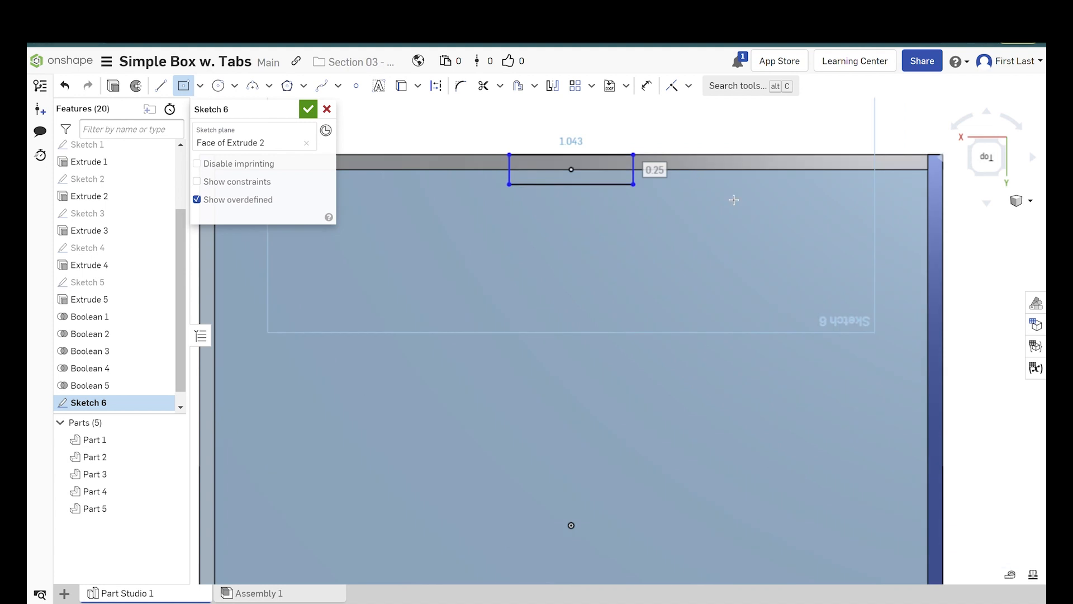
pyautogui.press('Tab')
pyautogui.write('1')
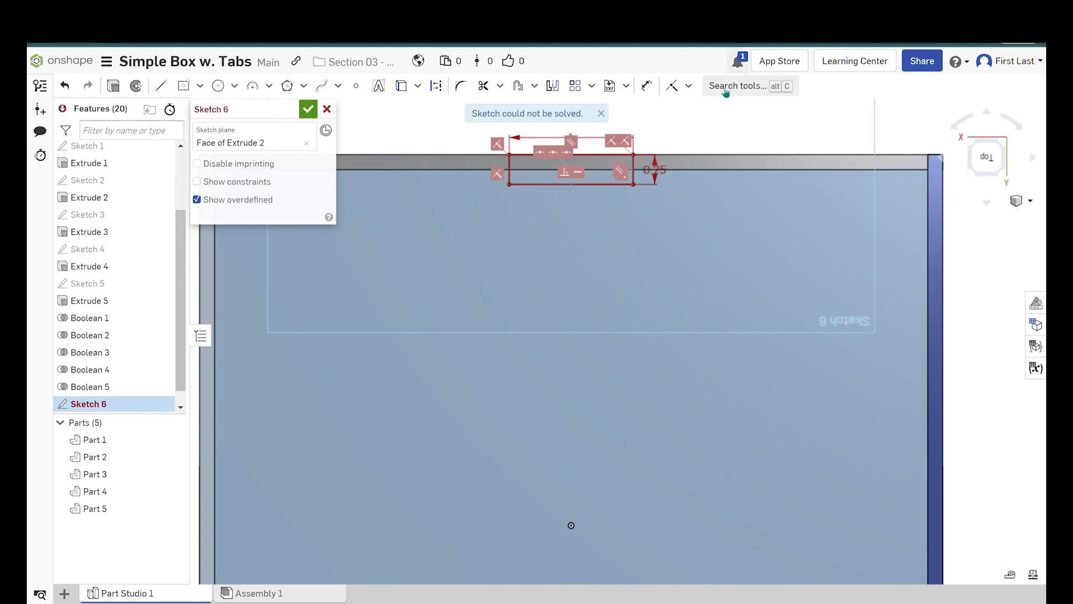
pyautogui.click(654, 169)
pyautogui.press('Delete')
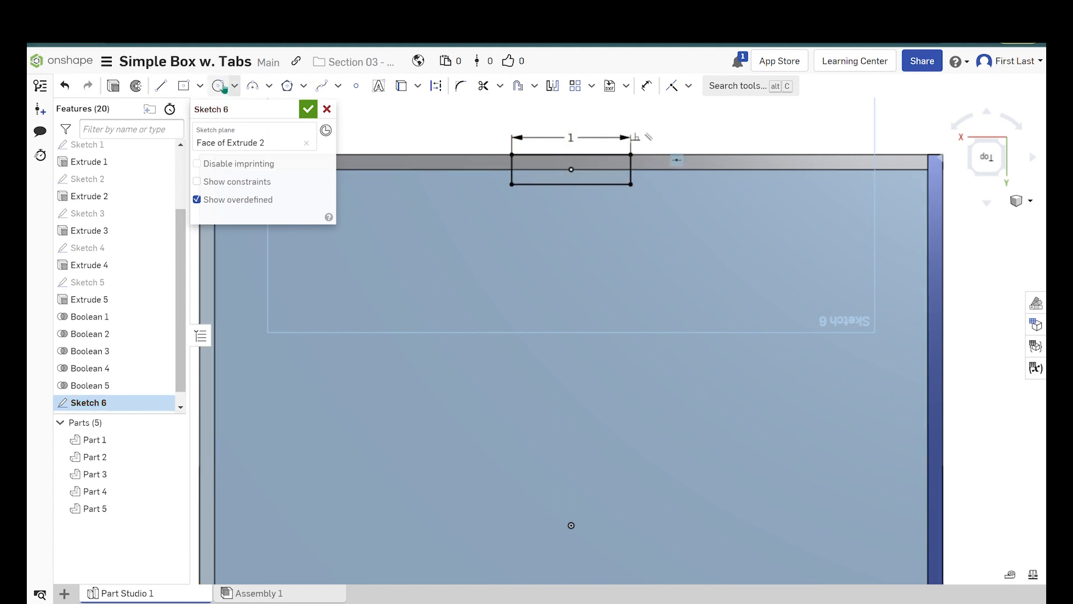
# - Sketch a center-point rectangle midway along the blue side panel's inner edge, reaching its outer edge, and dimension its length to 1 in
pyautogui.click(184, 85)
pyautogui.scroll(-4, 532, 187)
pyautogui.scroll(3, 705, 329)
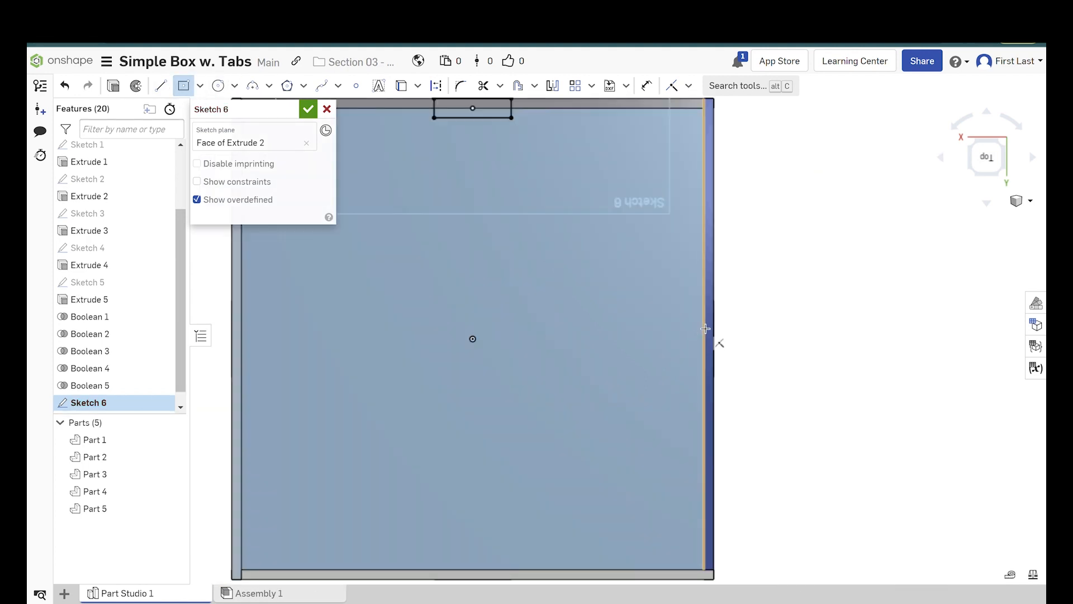
pyautogui.click(704, 334)
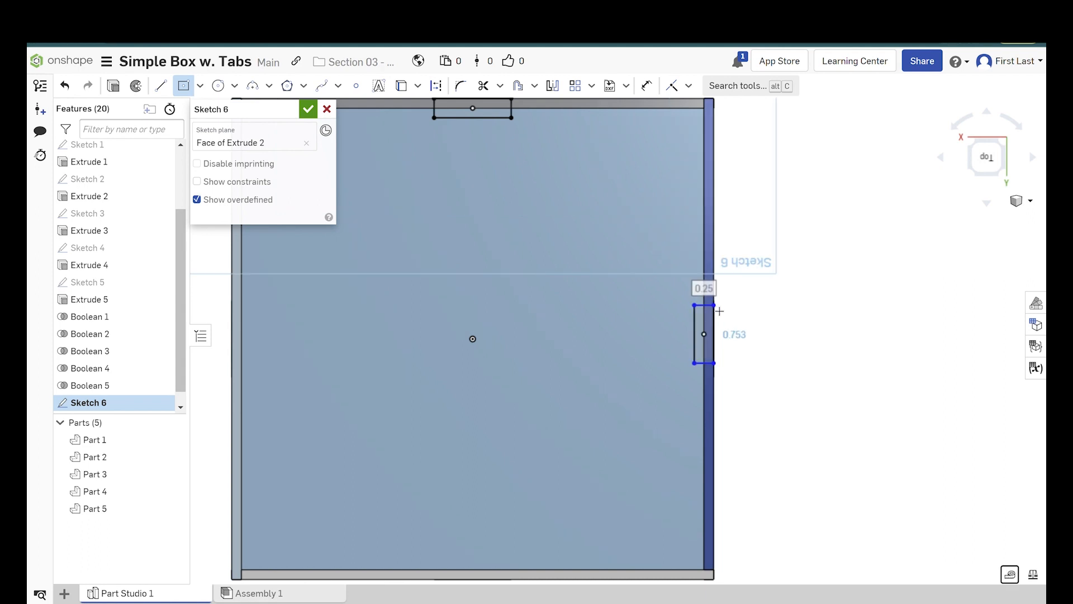
pyautogui.click(719, 311)
pyautogui.press('u')
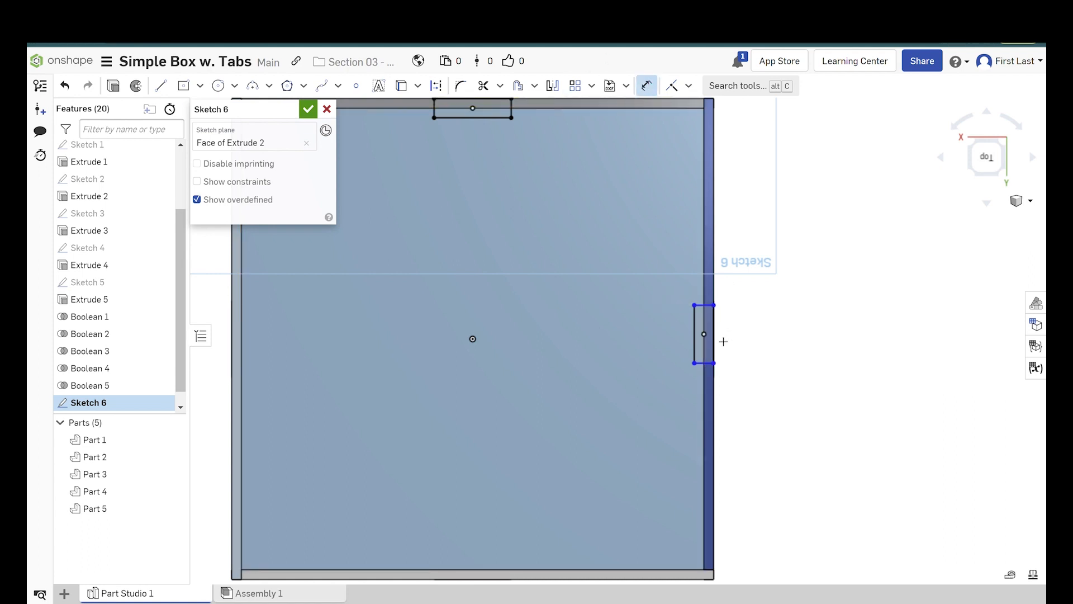
pyautogui.click(703, 334)
pyautogui.click(763, 322)
pyautogui.write('1')
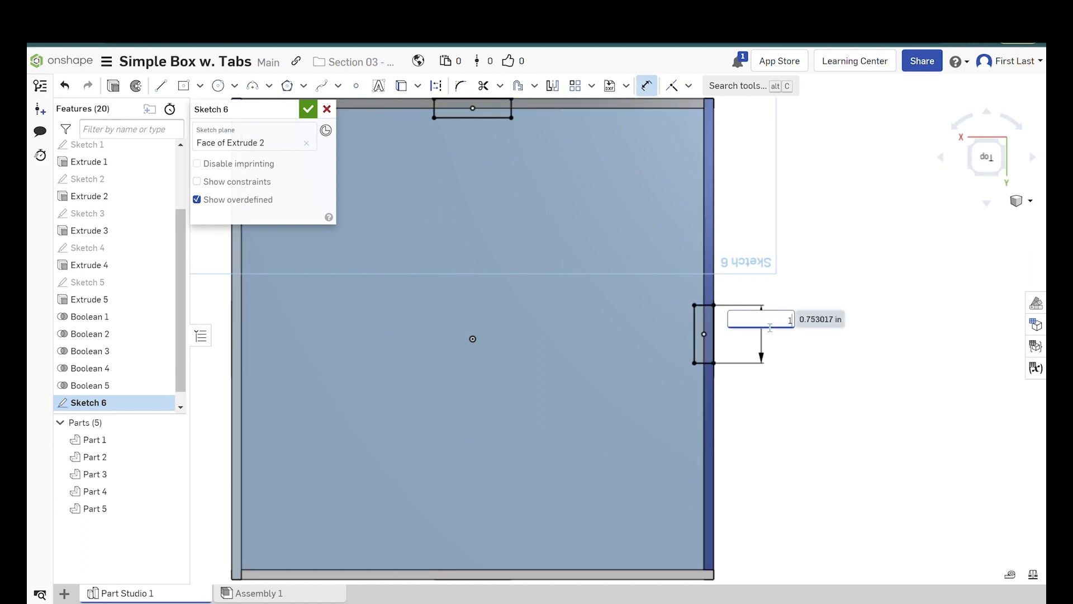
pyautogui.press('Return')
# - Sketch a center-point rectangle midway along the back panel's inner edge, reaching its outer edge, and dimension its length to 1 in
pyautogui.scroll(-4, 767, 324)
pyautogui.scroll(4, 619, 436)
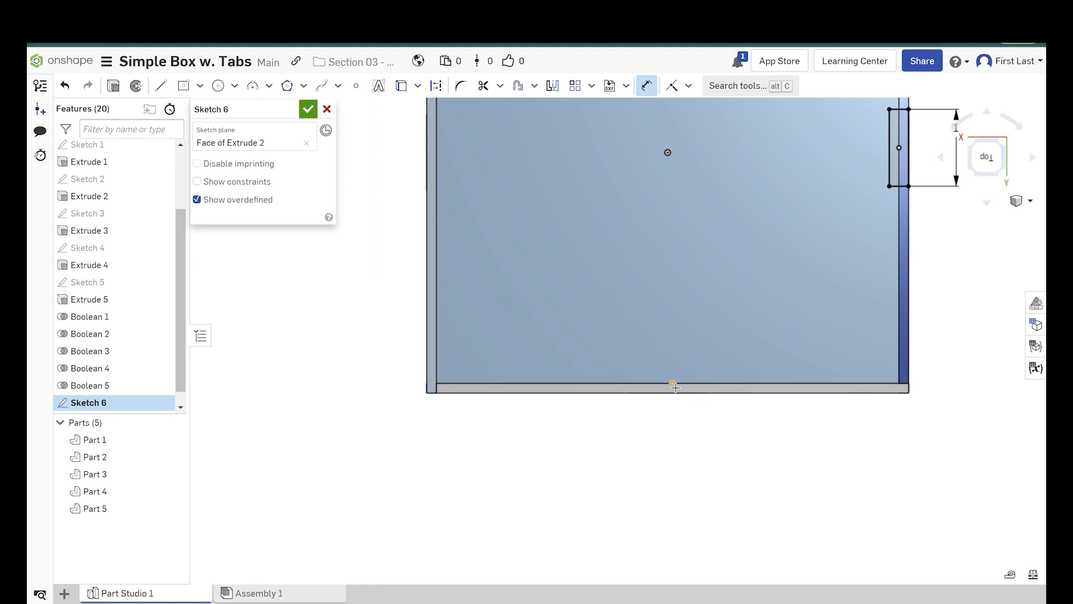
pyautogui.press('g')
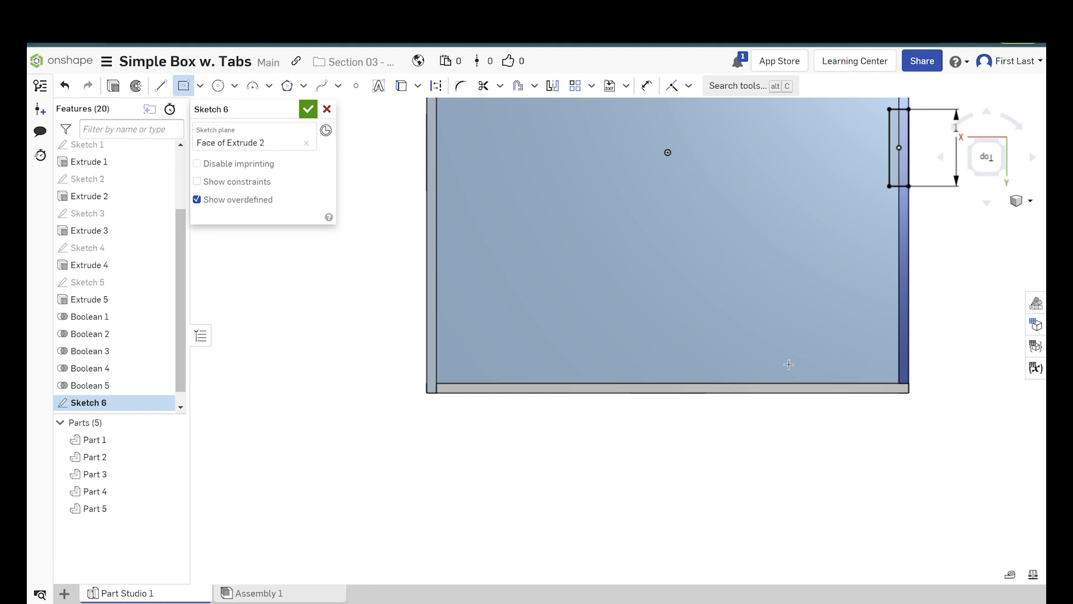
pyautogui.click(673, 383)
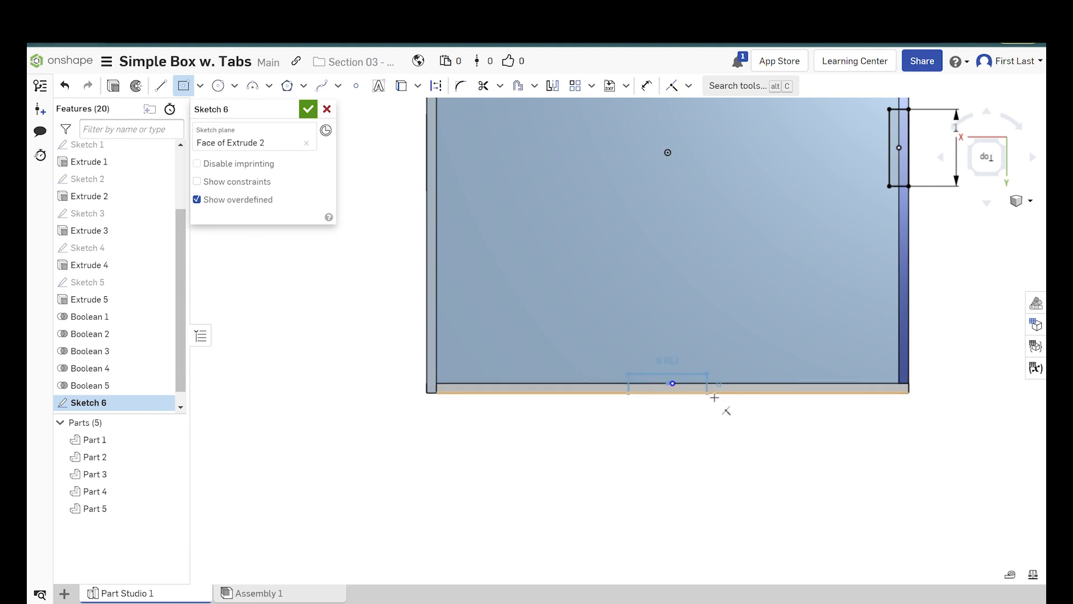
pyautogui.press('Escape')
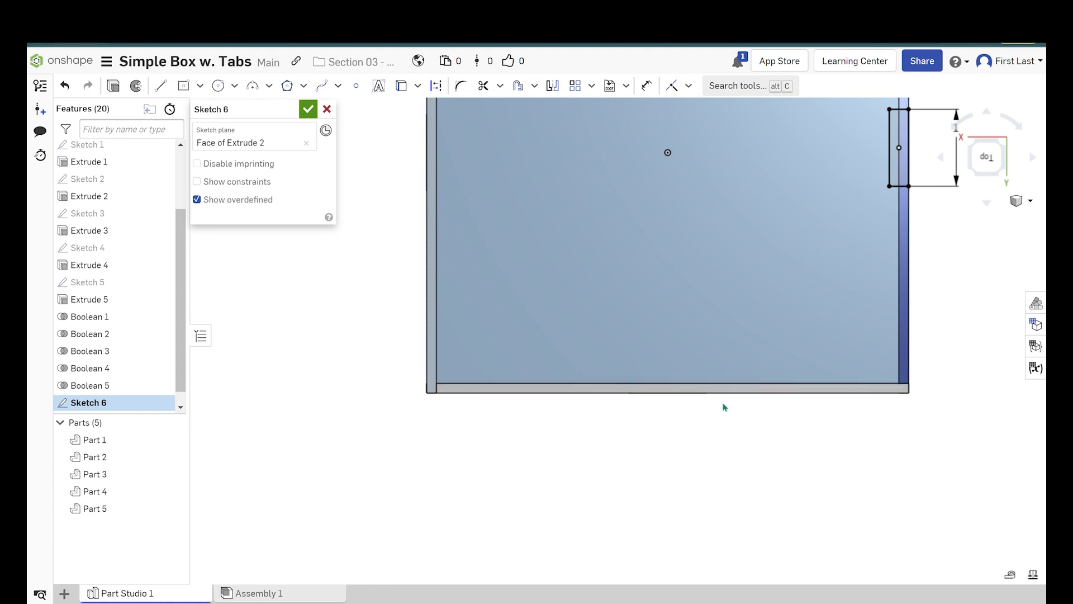
pyautogui.click(677, 386)
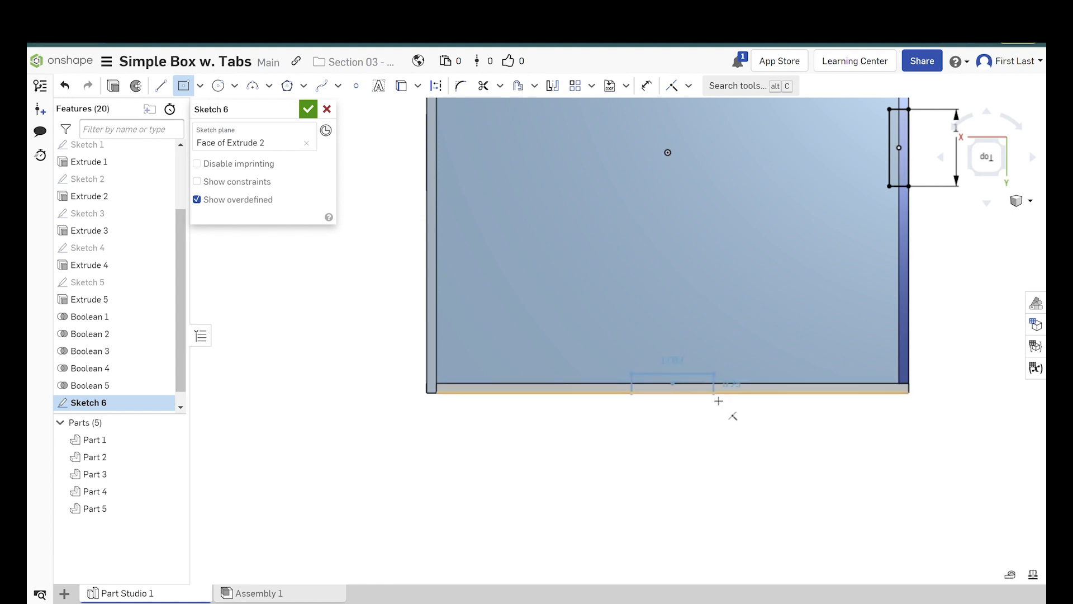
pyautogui.click(718, 401)
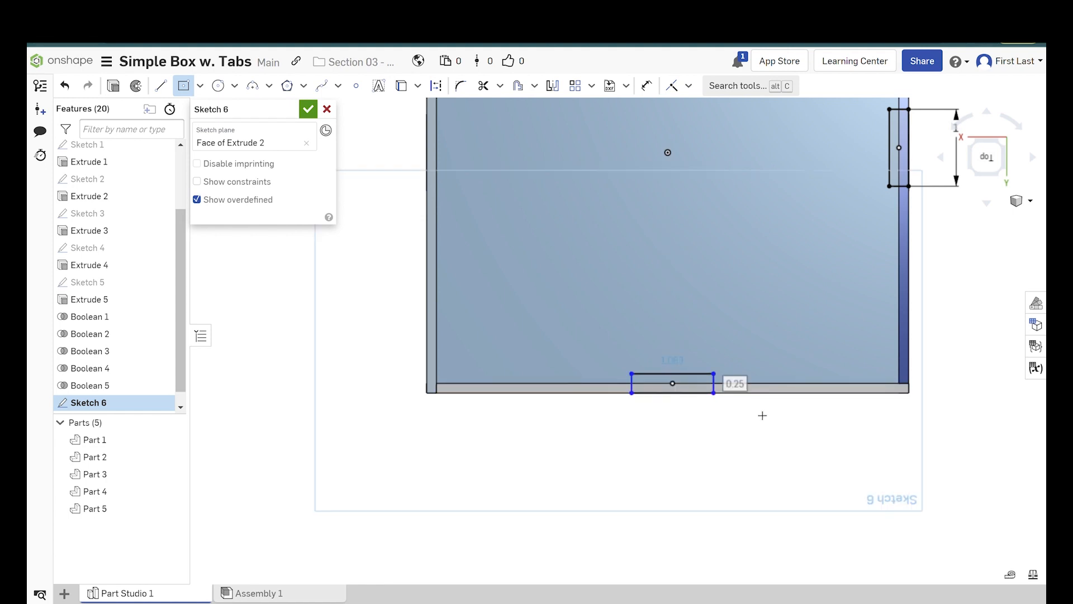
pyautogui.press('Escape')
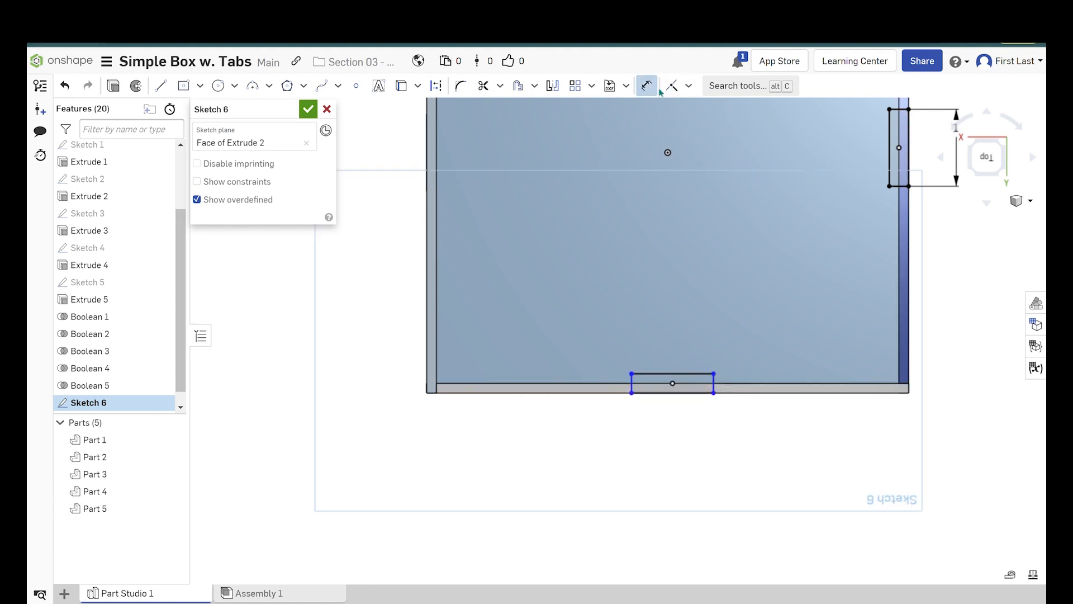
pyautogui.click(687, 349)
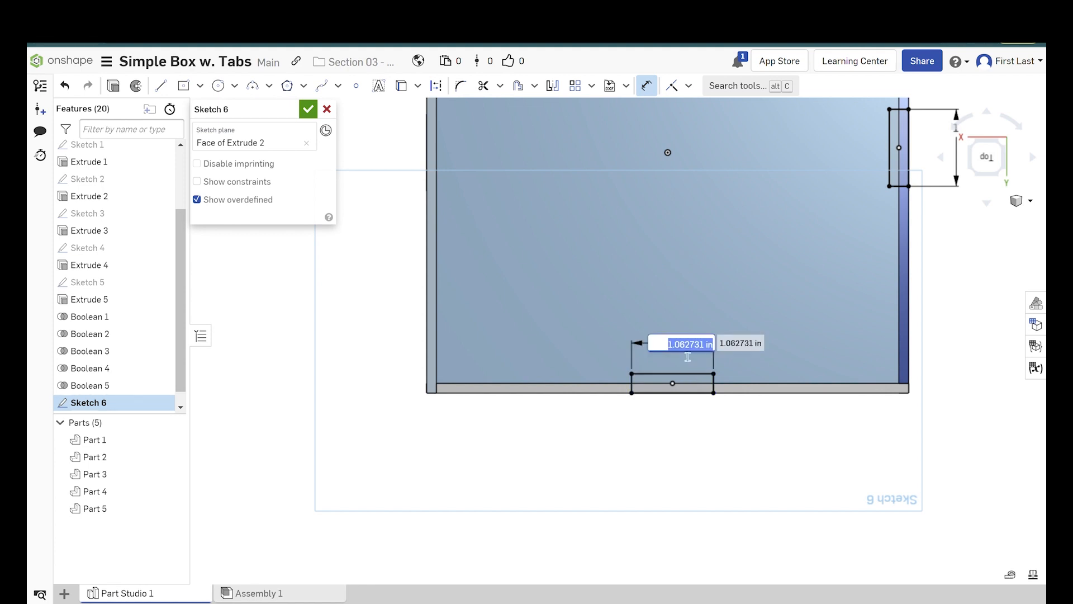
pyautogui.write('1')
pyautogui.press('Return')
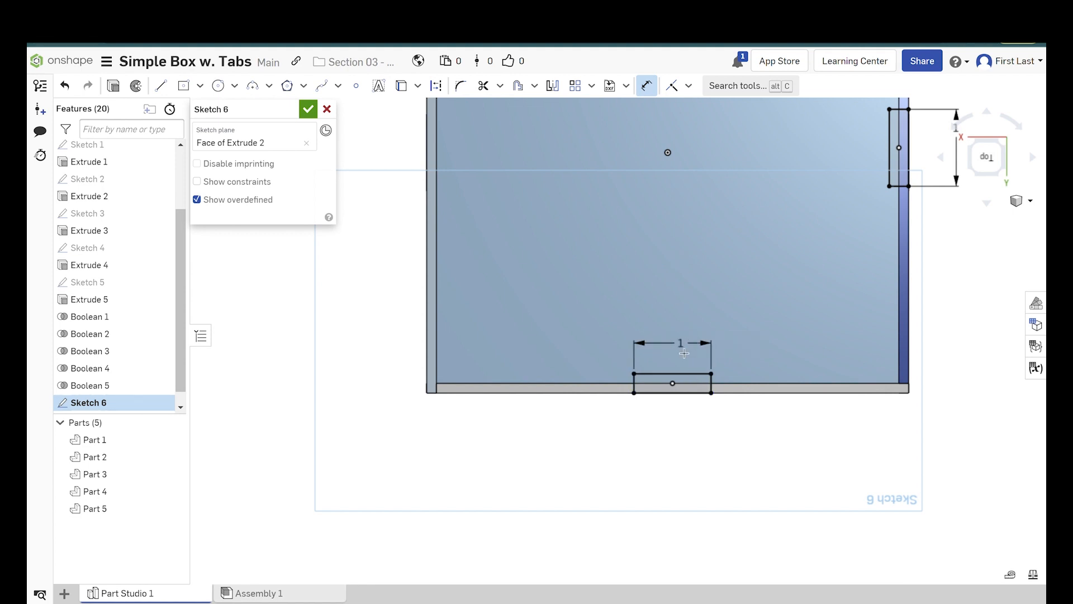
# - Sketch a center-point rectangle midway along the inner edge of the side panel opposite the blue one and dimension its length to 1 in
pyautogui.scroll(-3, 664, 416)
pyautogui.scroll(4, 585, 279)
pyautogui.click(184, 86)
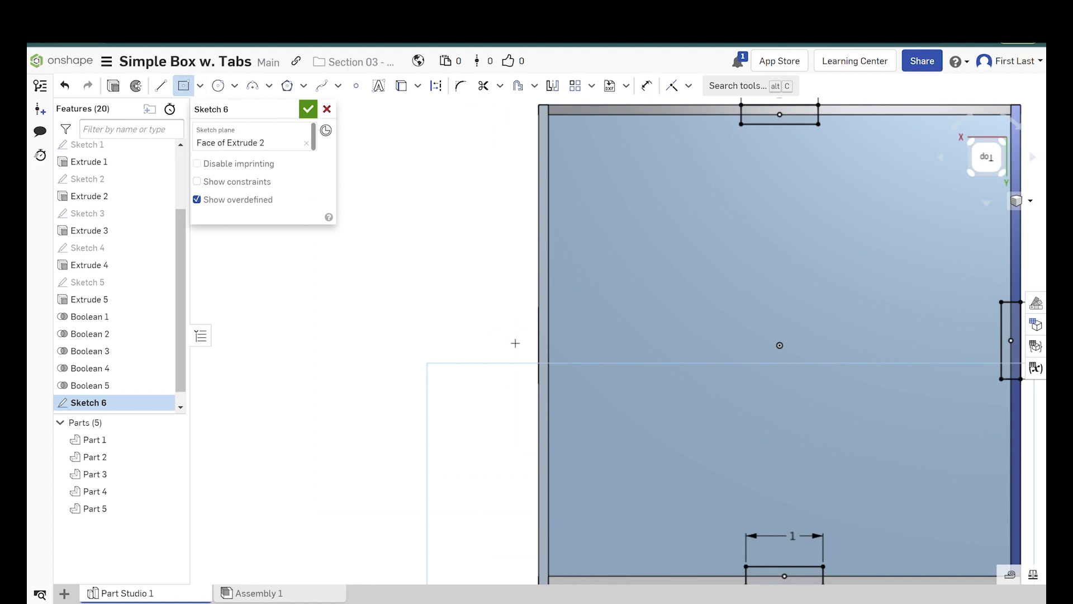
pyautogui.click(549, 345)
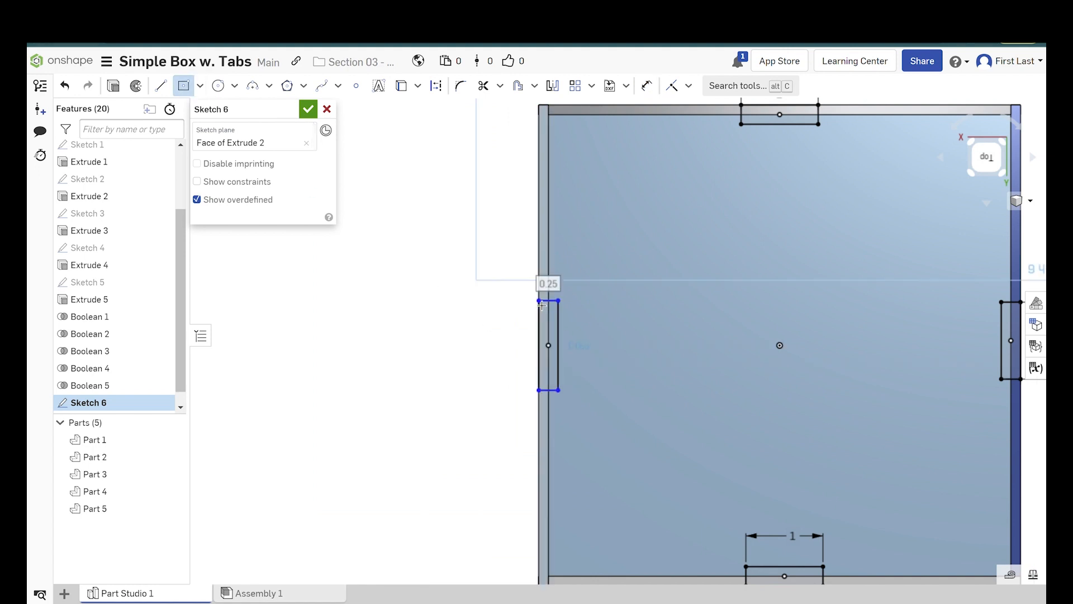
pyautogui.click(541, 305)
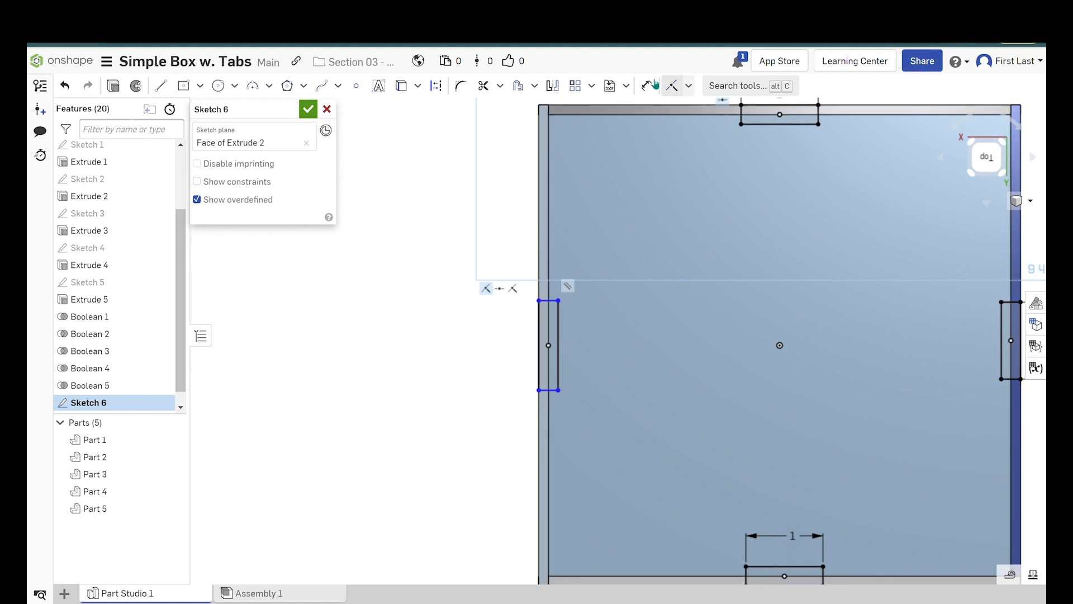
pyautogui.press('u')
pyautogui.click(541, 323)
pyautogui.click(521, 328)
pyautogui.write('1')
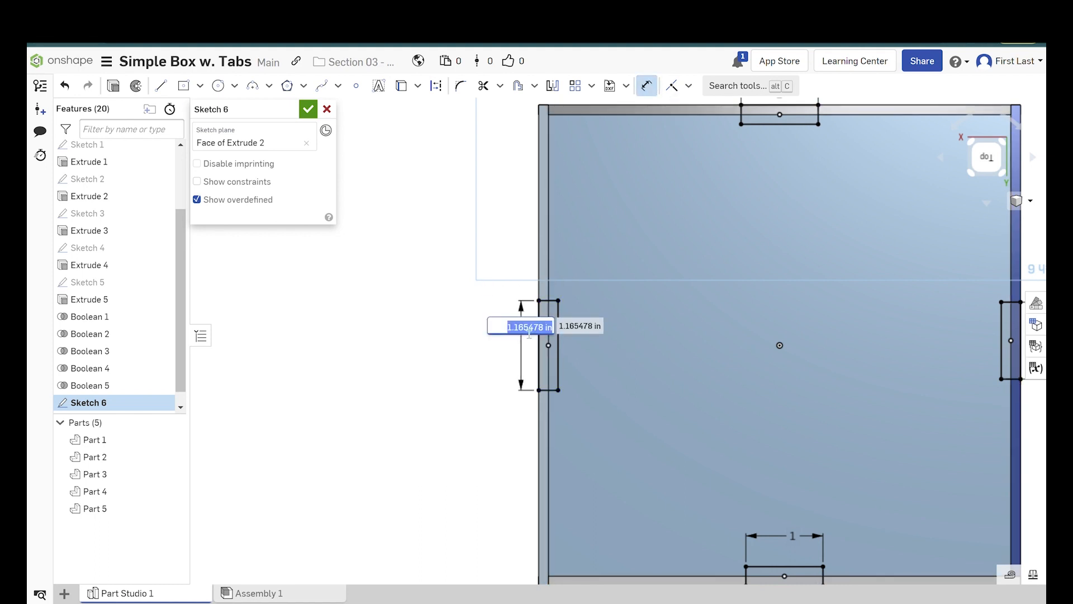
pyautogui.press('Return')
# - Draw a corner rectangle around the box's full outer outline from corner to corner and accept the sketch
pyautogui.press('f')
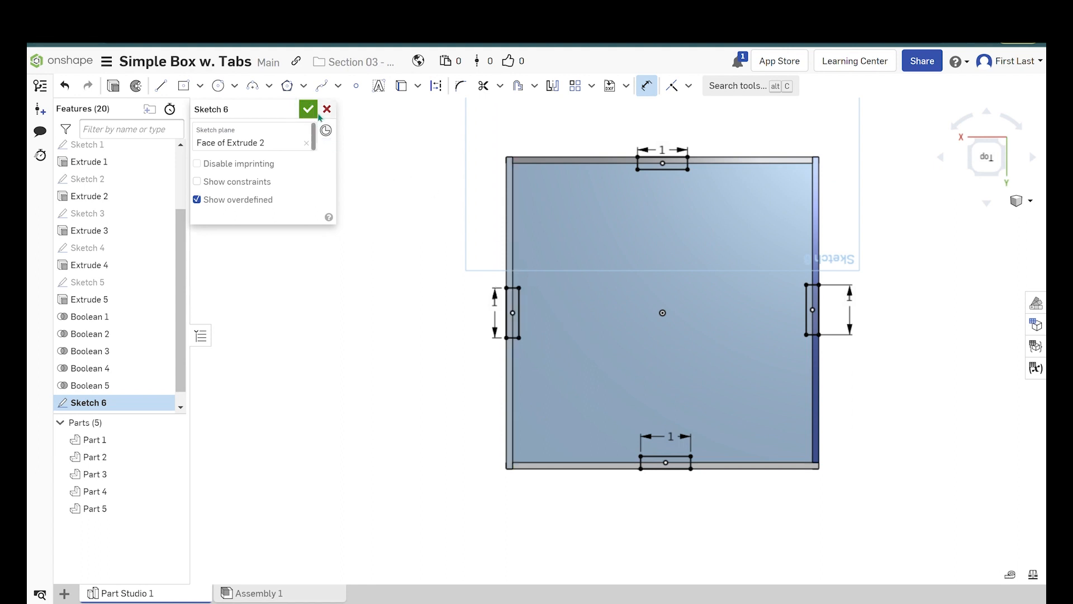
pyautogui.click(199, 86)
pyautogui.click(223, 108)
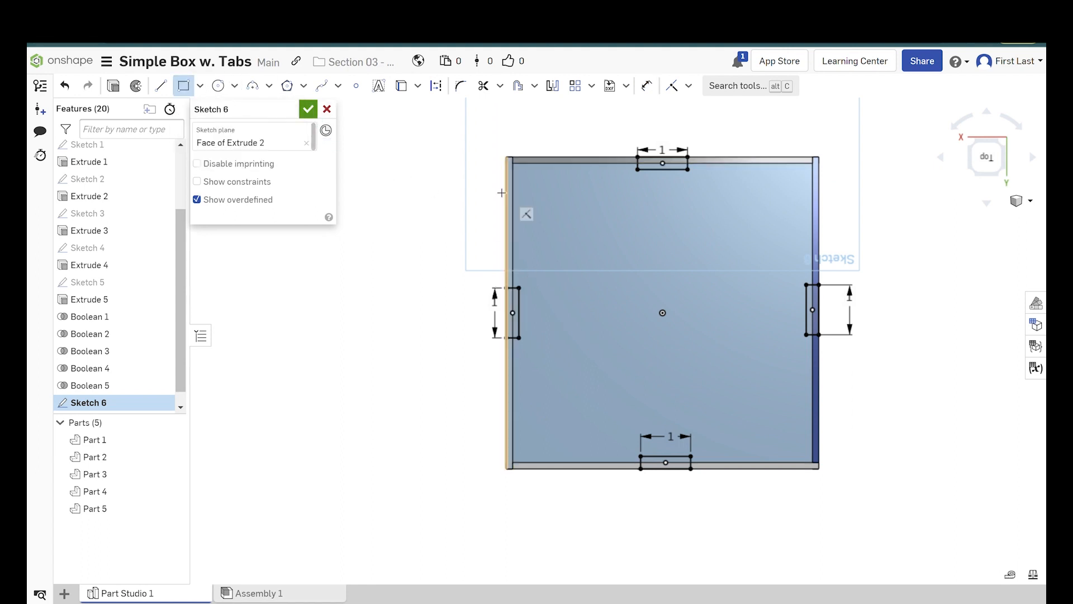
pyautogui.click(508, 159)
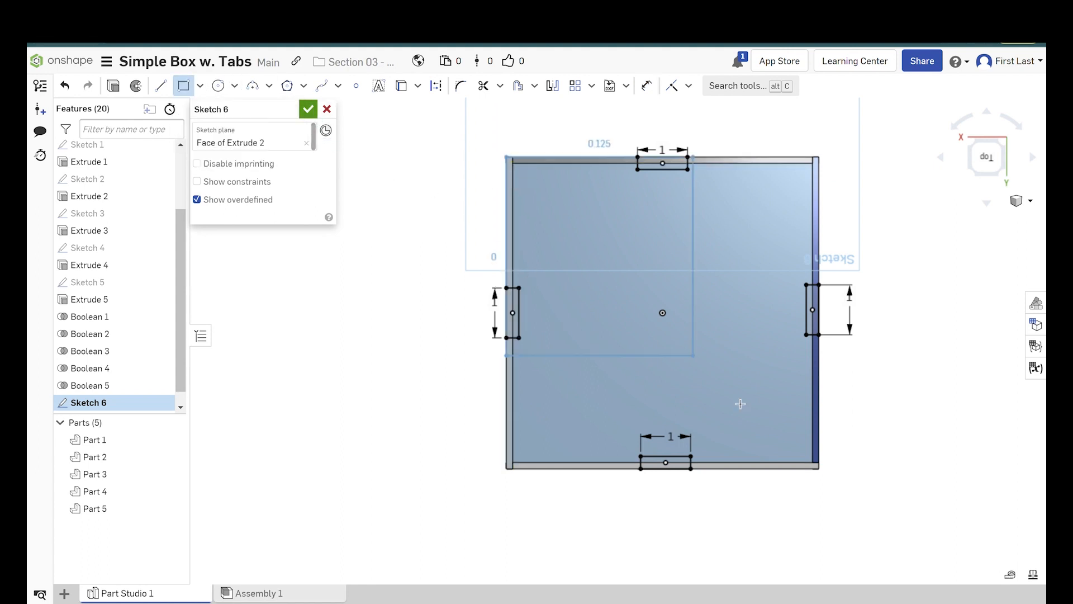
pyautogui.click(819, 468)
pyautogui.click(308, 108)
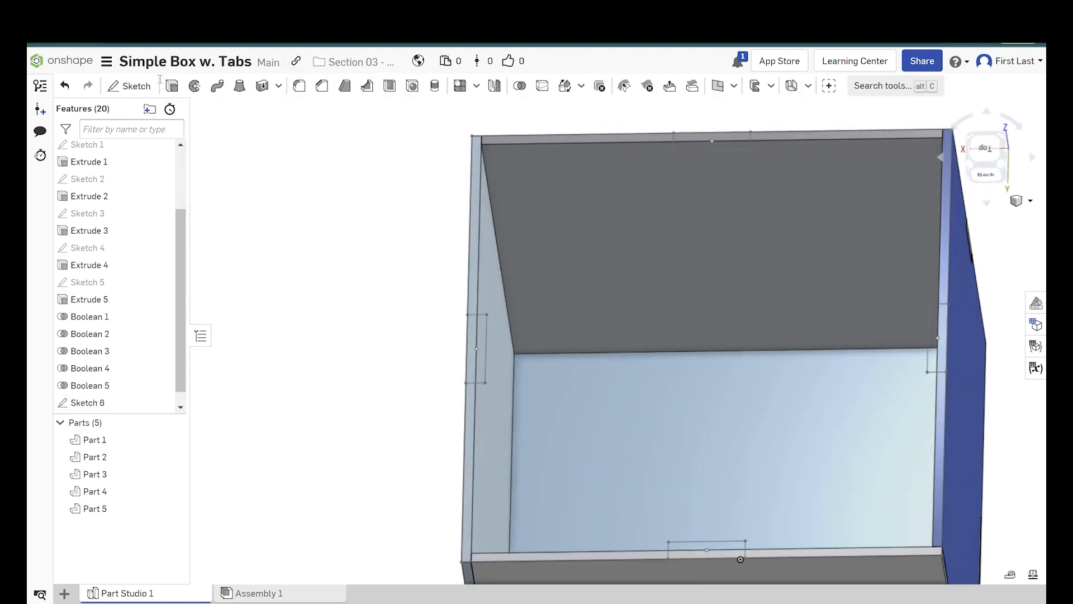
pyautogui.click(172, 85)
pyautogui.click(693, 139)
pyautogui.click(686, 154)
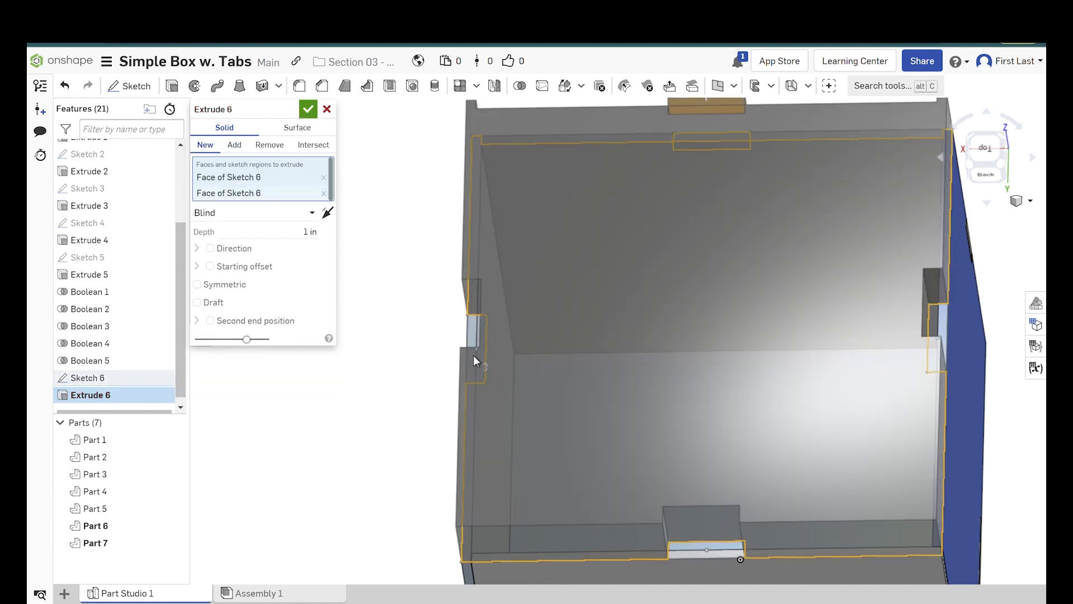
pyautogui.click(478, 322)
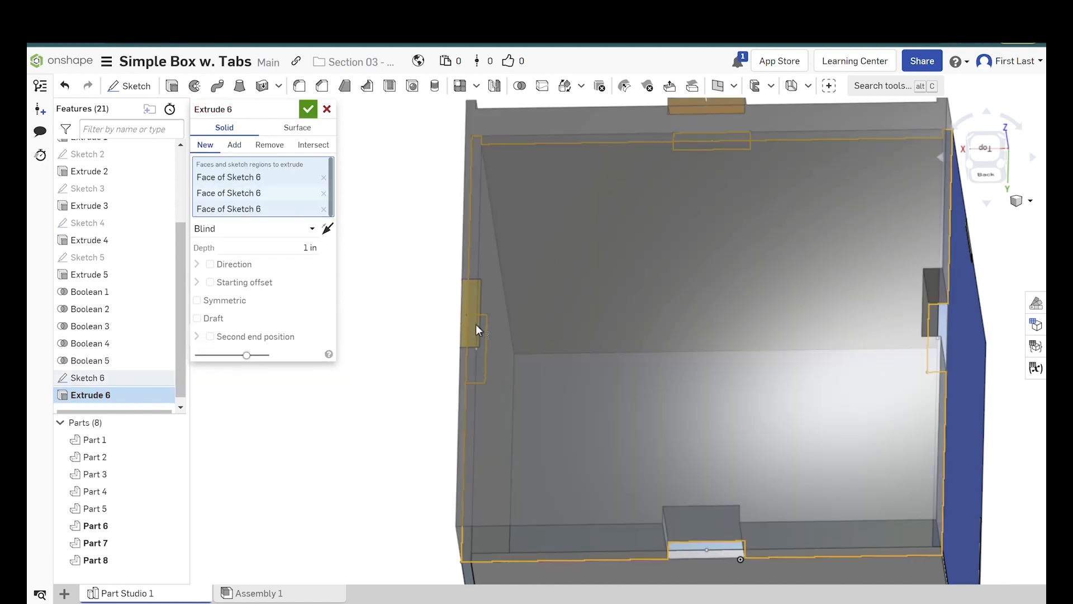
pyautogui.moveTo(495, 307); pyautogui.dragTo(522, 273, button='right')
pyautogui.scroll(-2, 517, 258)
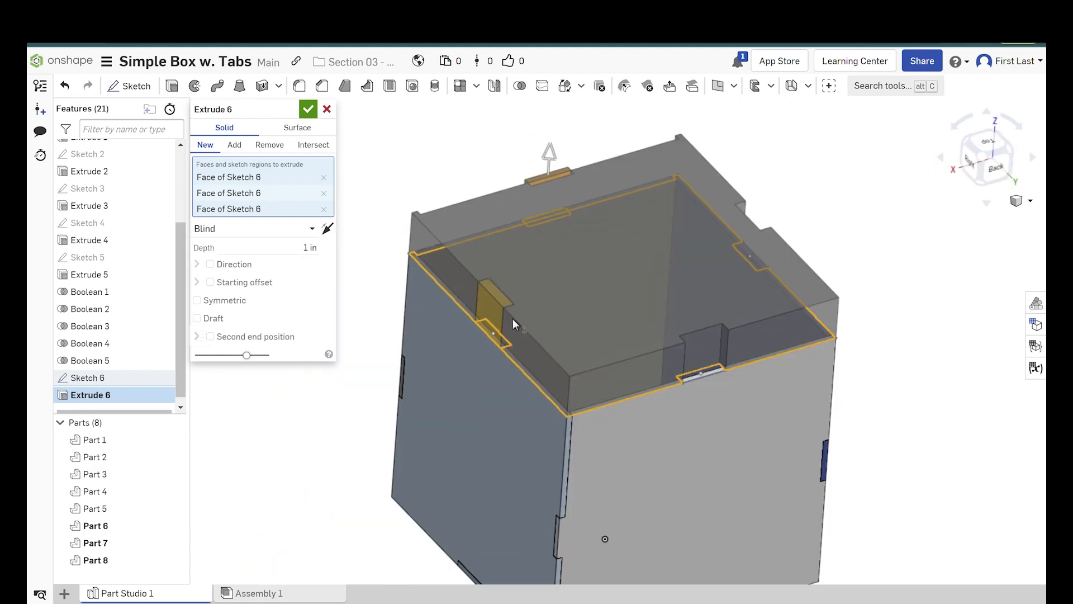
pyautogui.scroll(2, 512, 319)
pyautogui.scroll(-2, 726, 291)
pyautogui.moveTo(727, 296); pyautogui.dragTo(843, 293, button='right')
pyautogui.scroll(3, 822, 288)
pyautogui.click(800, 290)
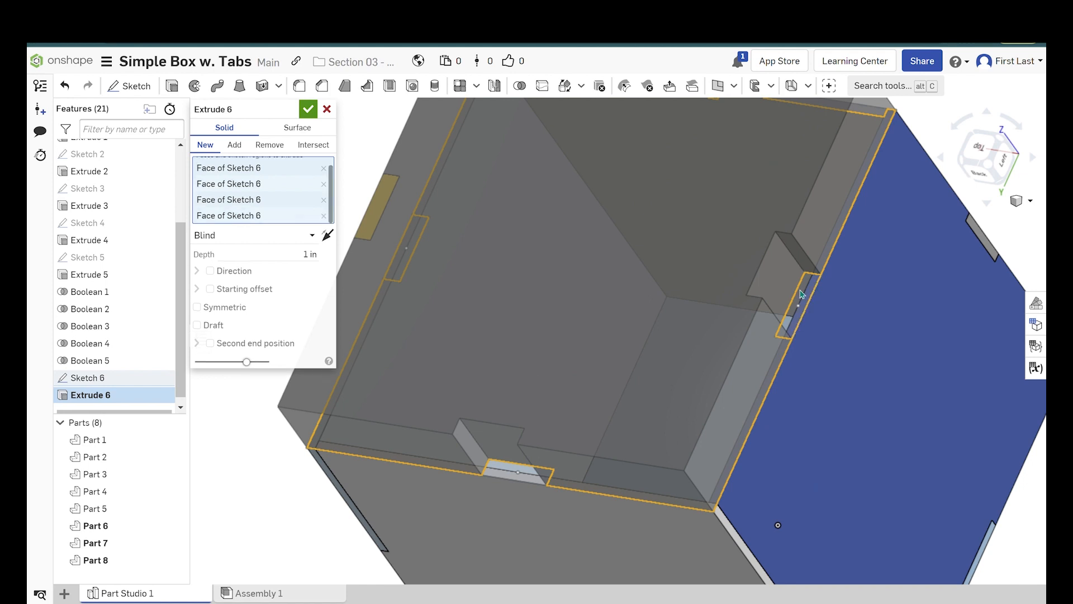
pyautogui.click(516, 467)
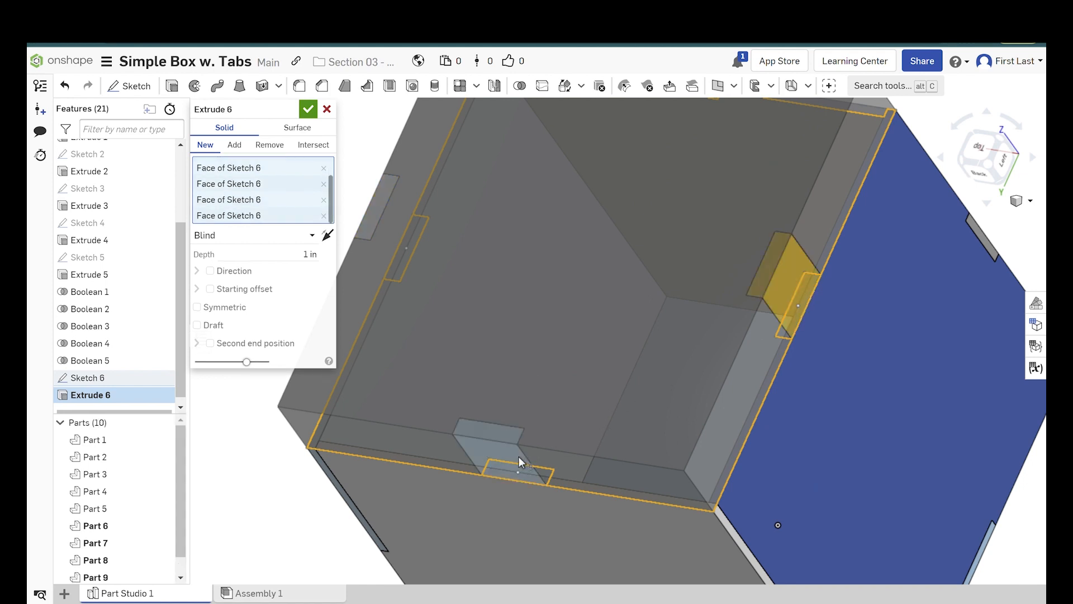
pyautogui.scroll(-3, 519, 456)
pyautogui.scroll(5, 645, 315)
pyautogui.moveTo(680, 281); pyautogui.dragTo(673, 170, button='right')
pyautogui.click(679, 138)
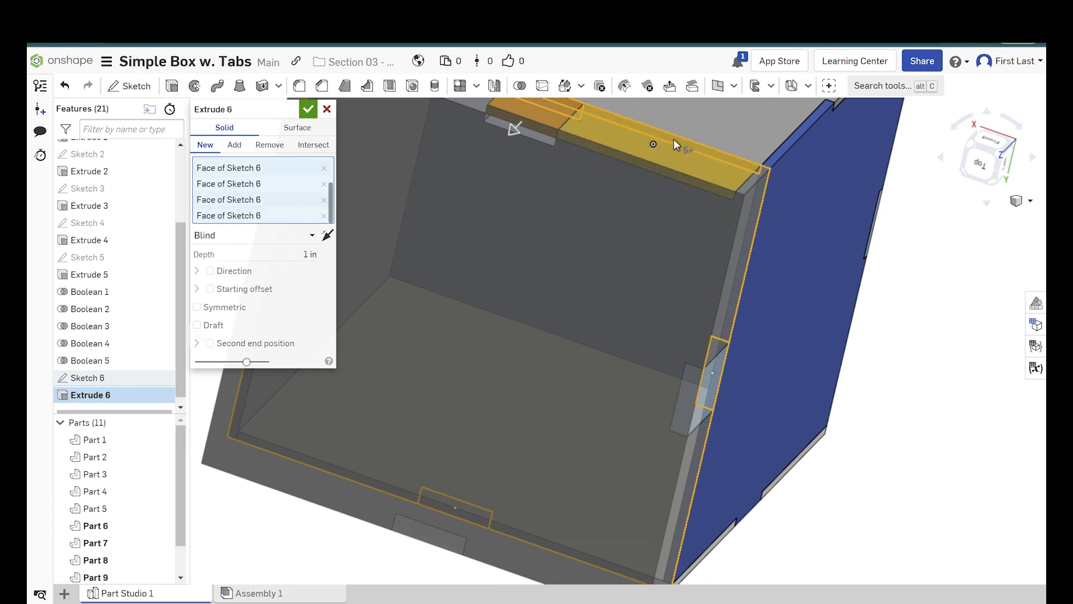
pyautogui.moveTo(621, 193)
pyautogui.mouseDown(button='right')
pyautogui.moveTo(629, 152)
pyautogui.moveTo(681, 196)
pyautogui.moveTo(634, 190)
pyautogui.mouseUp(button='right')
pyautogui.click(628, 152)
pyautogui.click(327, 110)
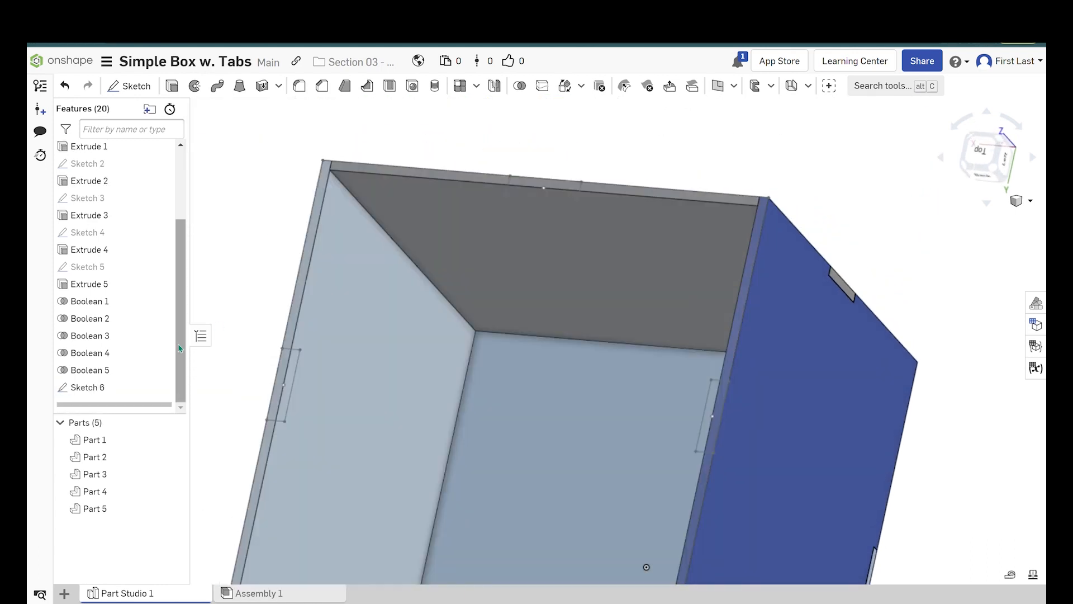
# - Reopen Sketch 6, draw a corner rectangle around the box's inner outline from corner to corner and accept the sketch
pyautogui.rightClick(115, 386)
pyautogui.click(160, 160)
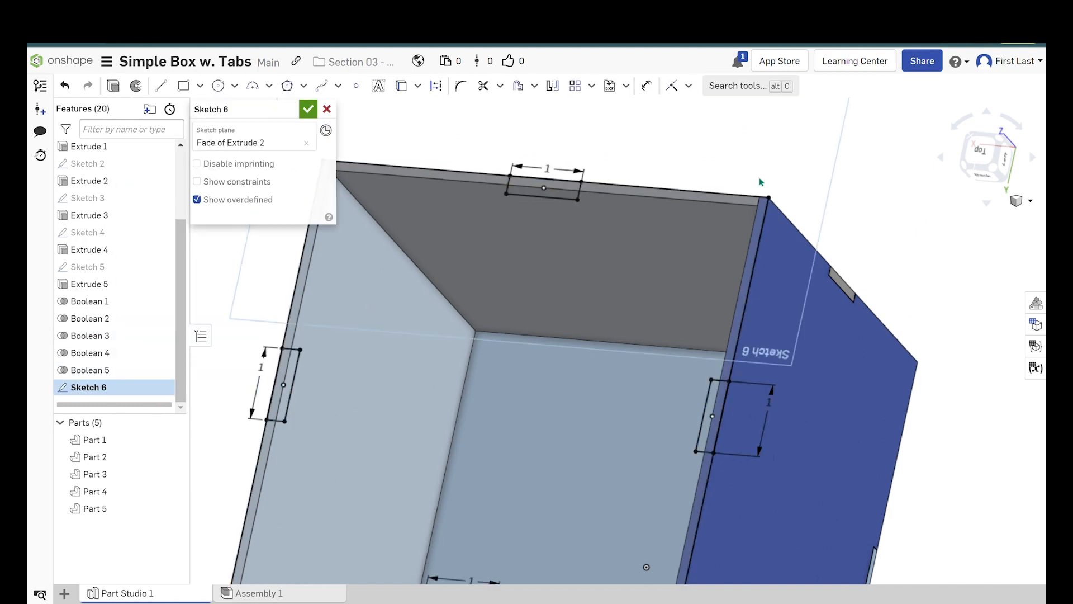
pyautogui.click(998, 166)
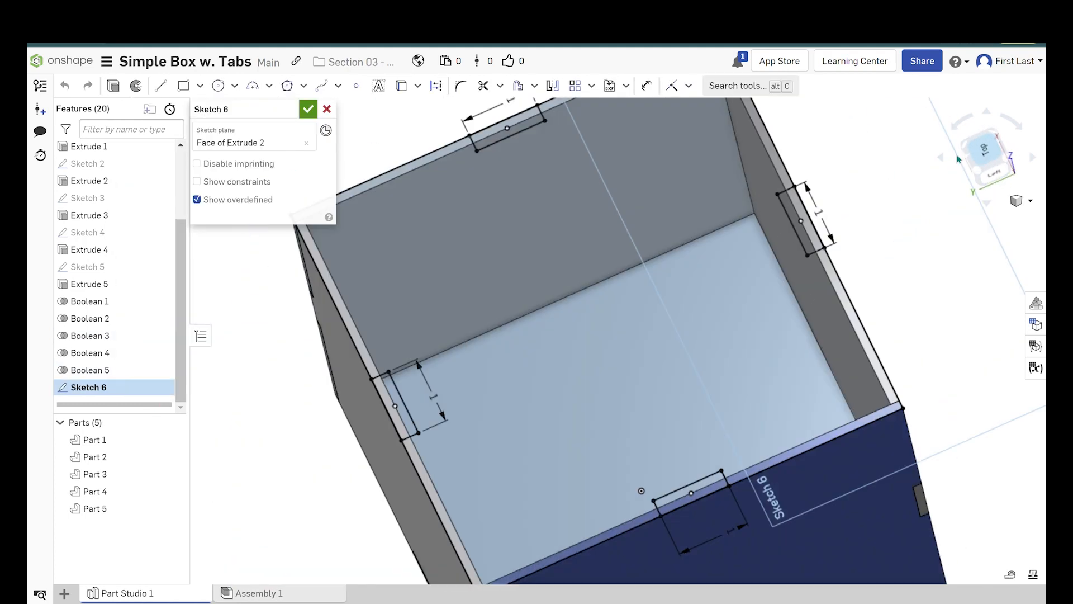
pyautogui.click(183, 85)
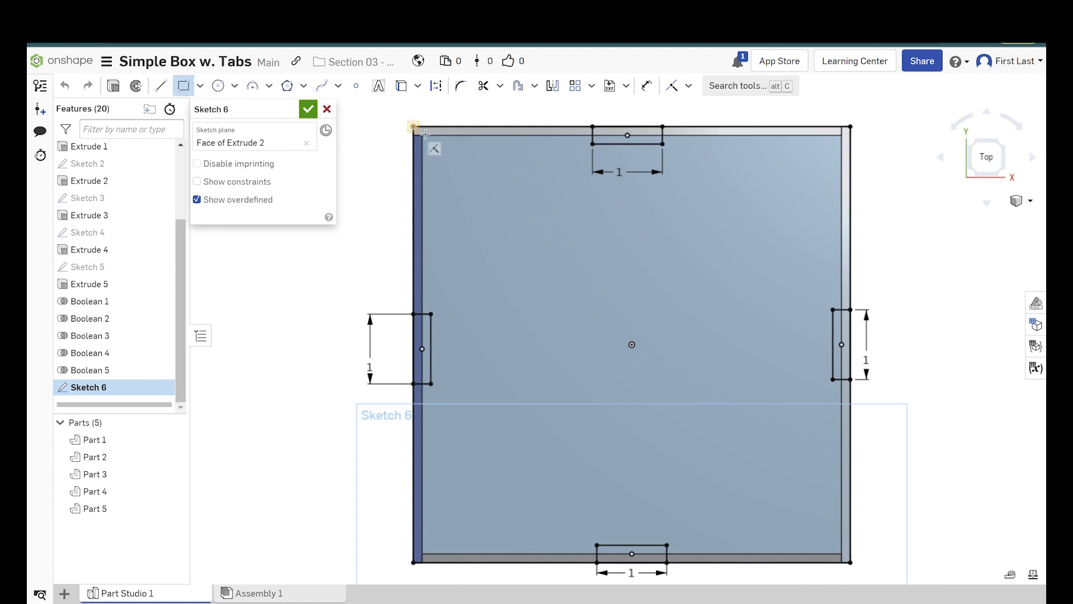
pyautogui.click(414, 127)
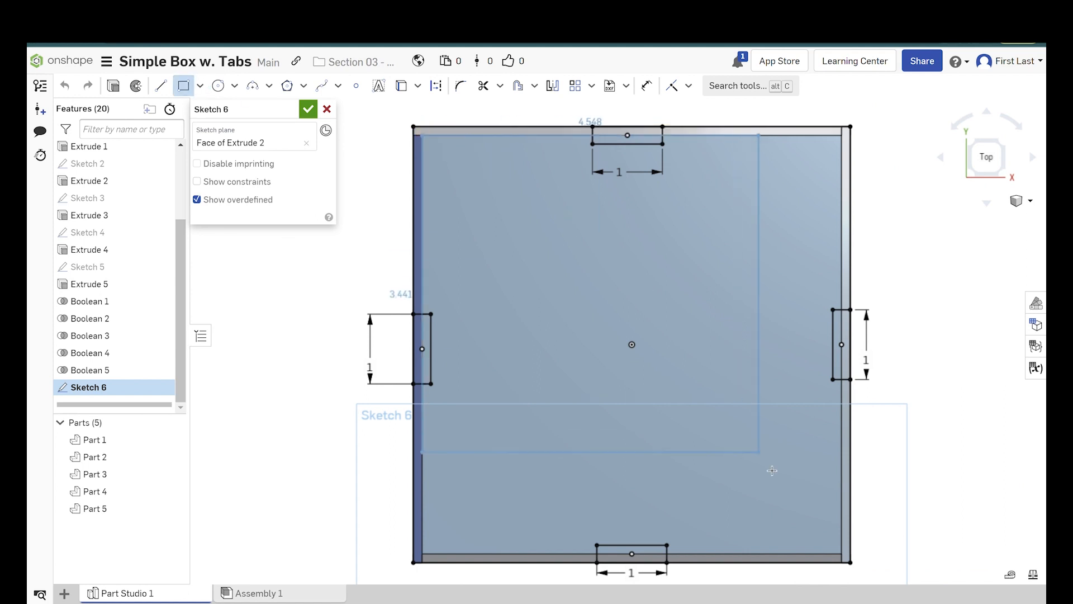
pyautogui.click(850, 562)
pyautogui.click(307, 109)
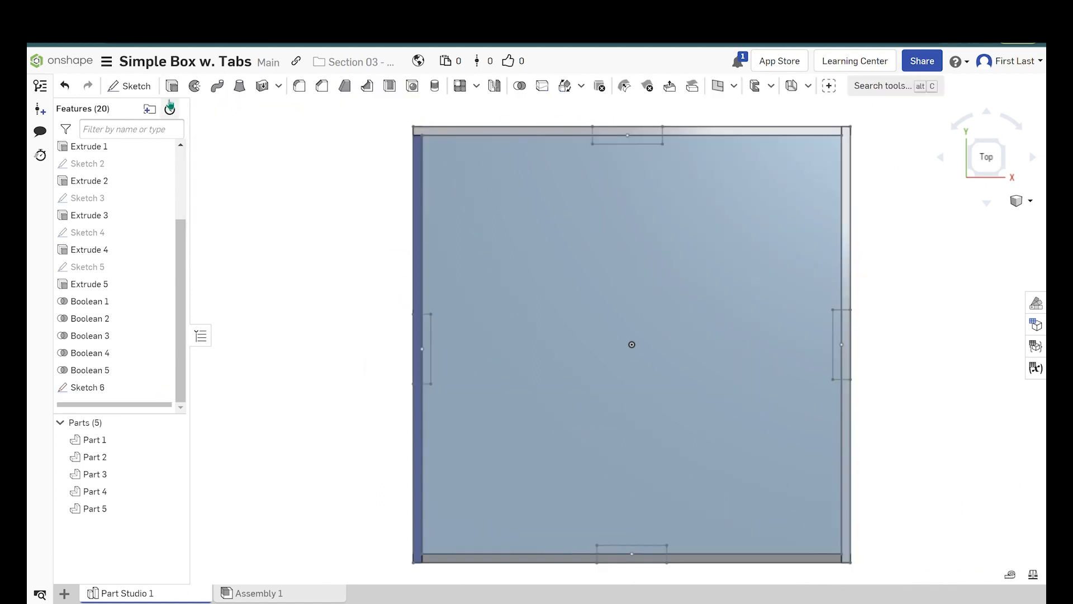
# - Start a new-part extrude from Sketch 6 using the inner square region and the regions of all four tabs
pyautogui.click(172, 85)
pyautogui.click(609, 141)
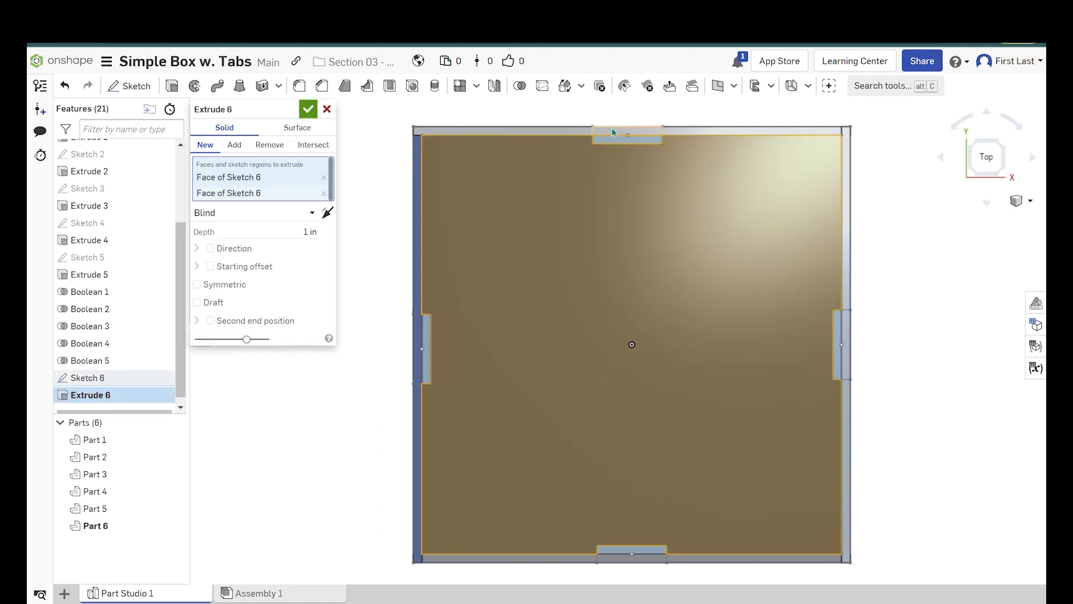
pyautogui.click(840, 345)
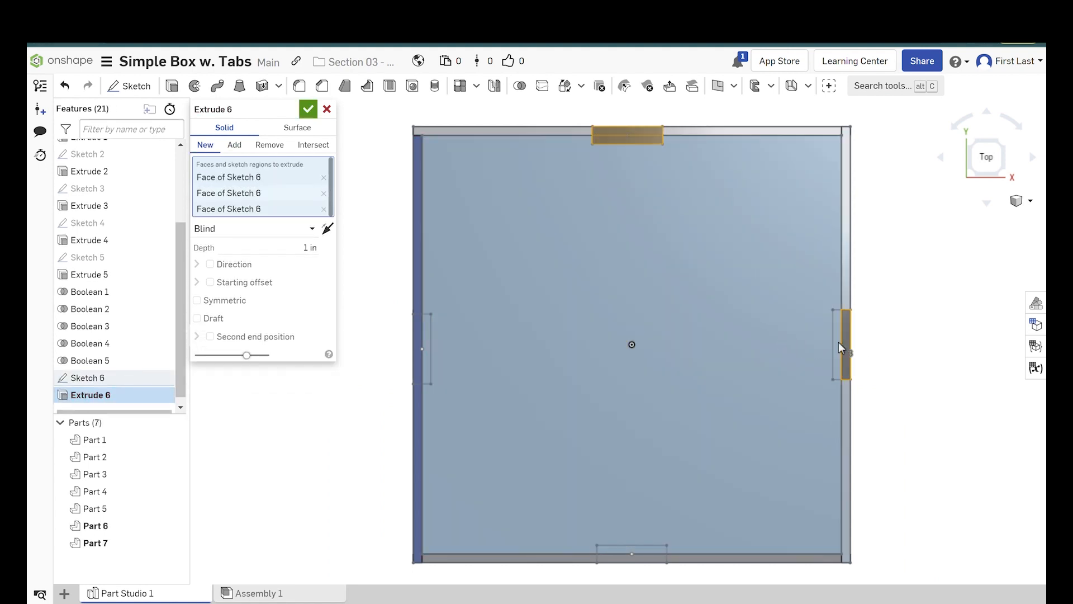
pyautogui.click(769, 315)
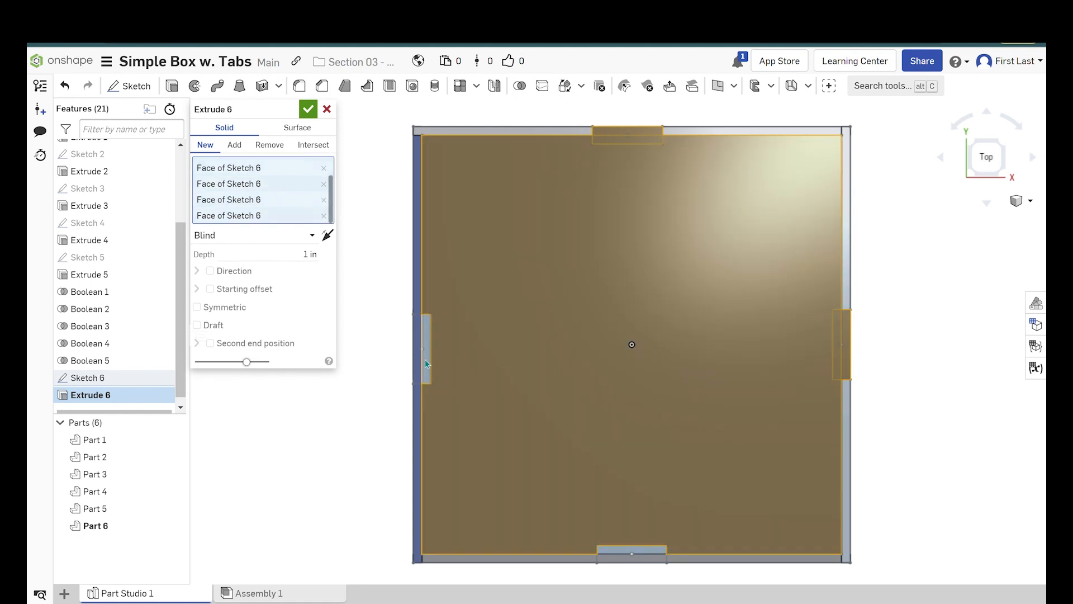
pyautogui.click(423, 357)
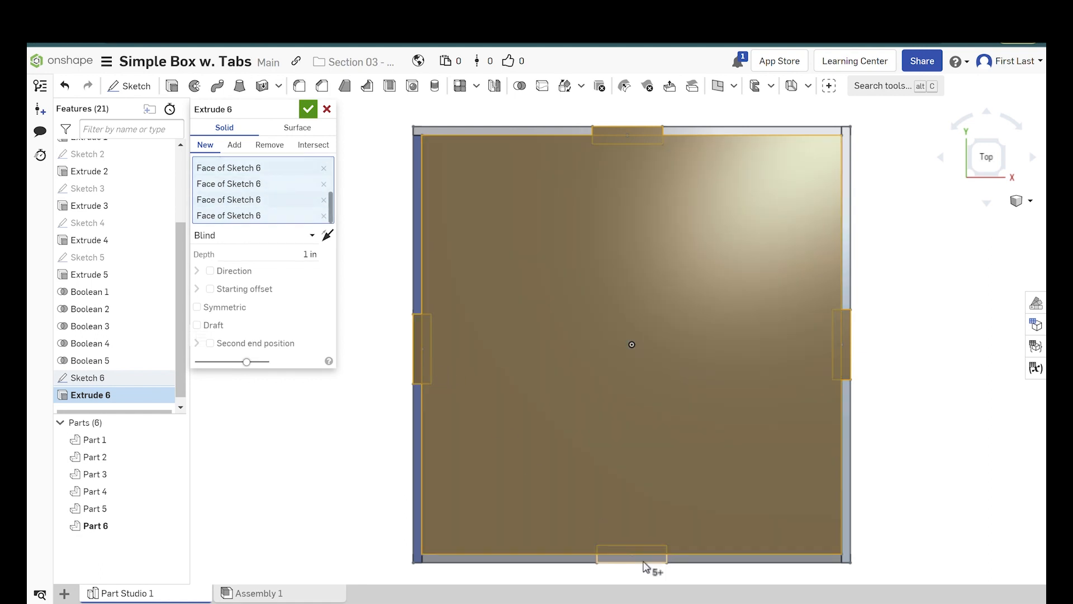
pyautogui.moveTo(891, 467); pyautogui.dragTo(408, 336, button='right')
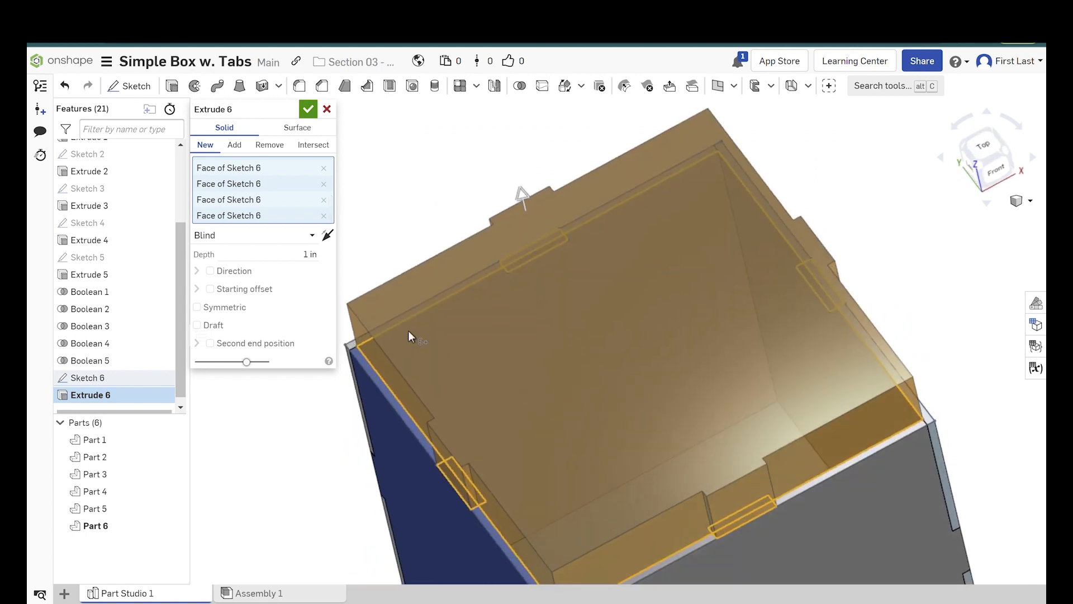
# - Set the top panel's extrude depth to 0.125 in, reverse its direction into the box and accept it
pyautogui.click(307, 263)
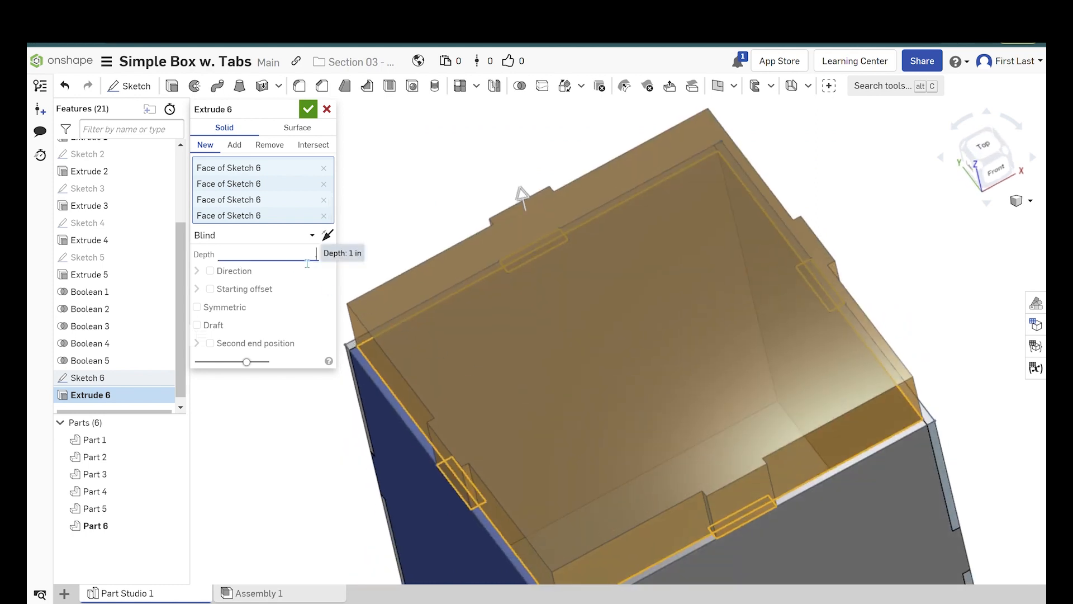
pyautogui.press('Return')
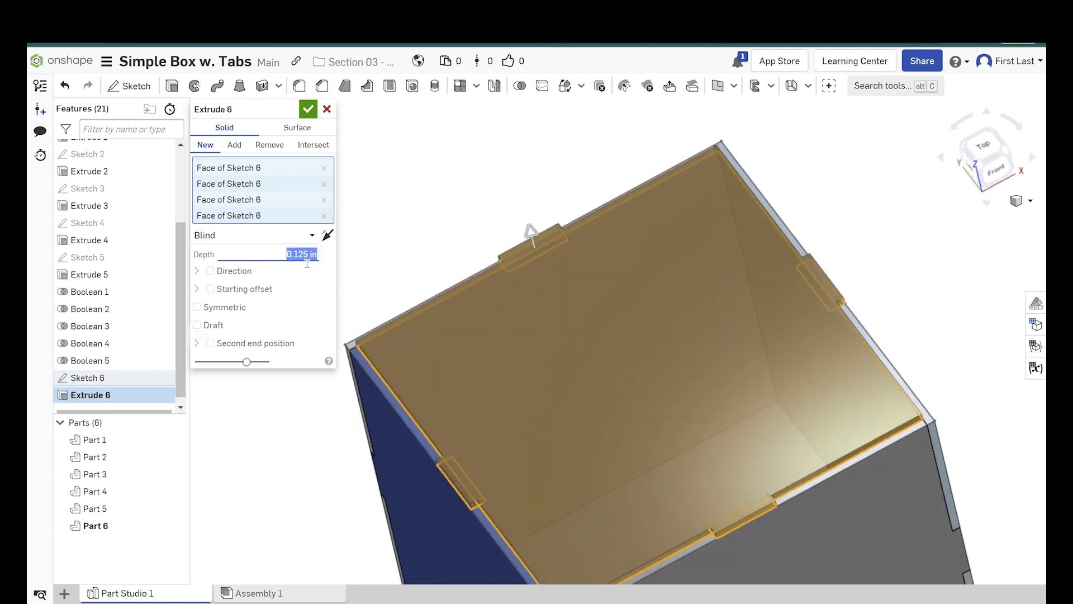
pyautogui.scroll(-4, 628, 246)
pyautogui.scroll(4, 666, 345)
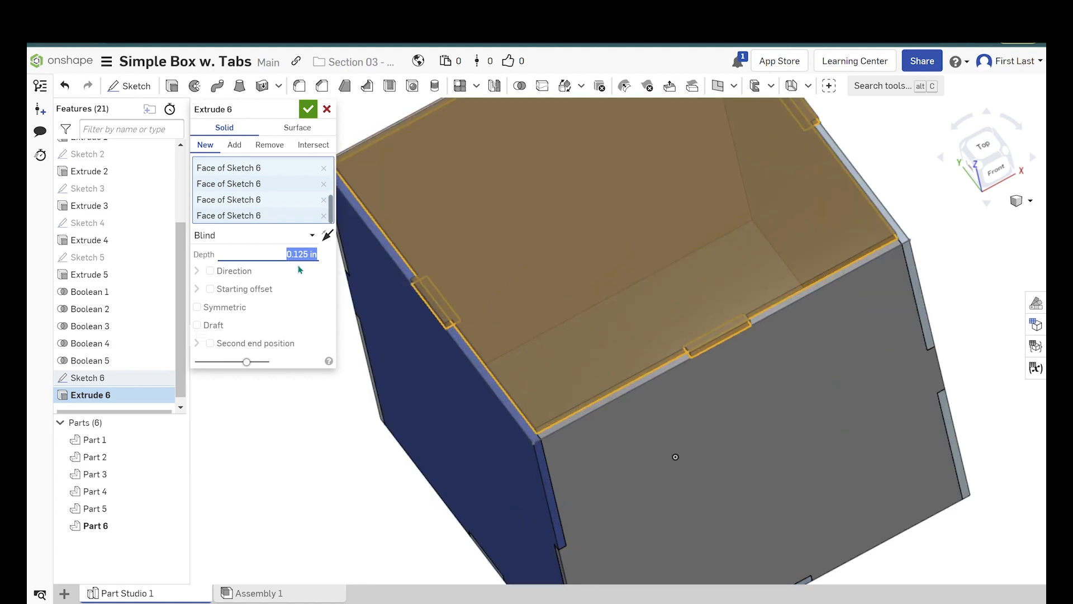
pyautogui.click(327, 235)
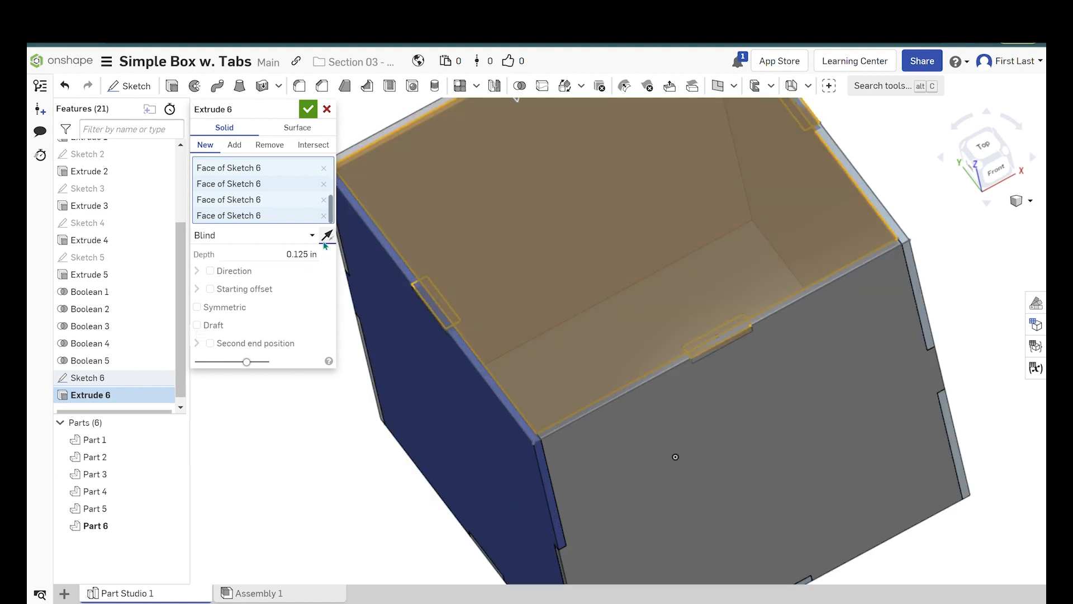
pyautogui.click(308, 110)
pyautogui.scroll(-3, 761, 427)
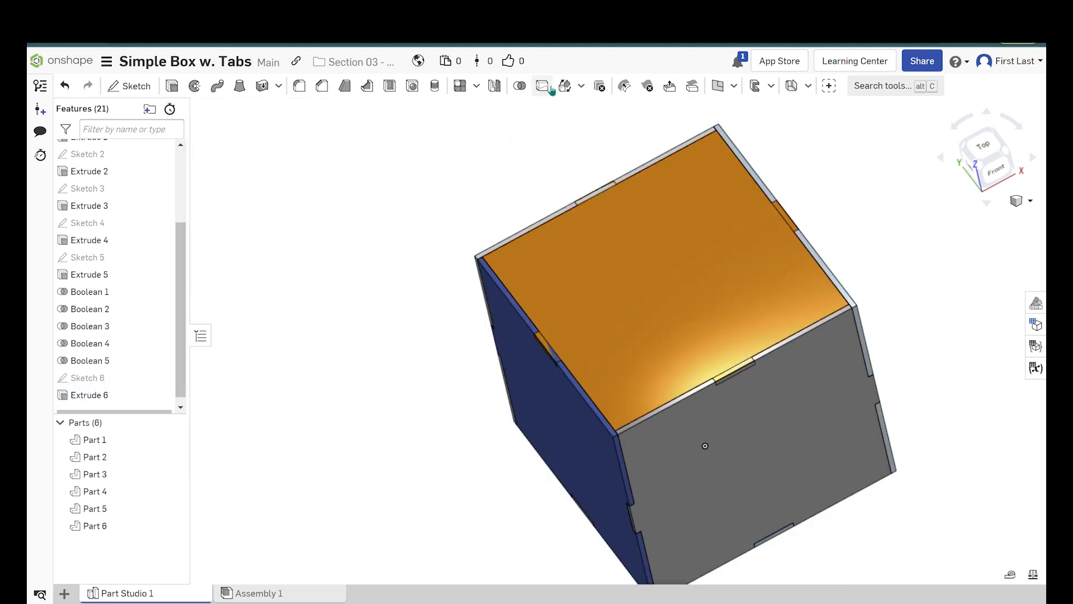
# - Boolean-subtract the orange top panel from the back, front and light-blue side panels, keeping the tool part
pyautogui.click(520, 86)
pyautogui.click(268, 129)
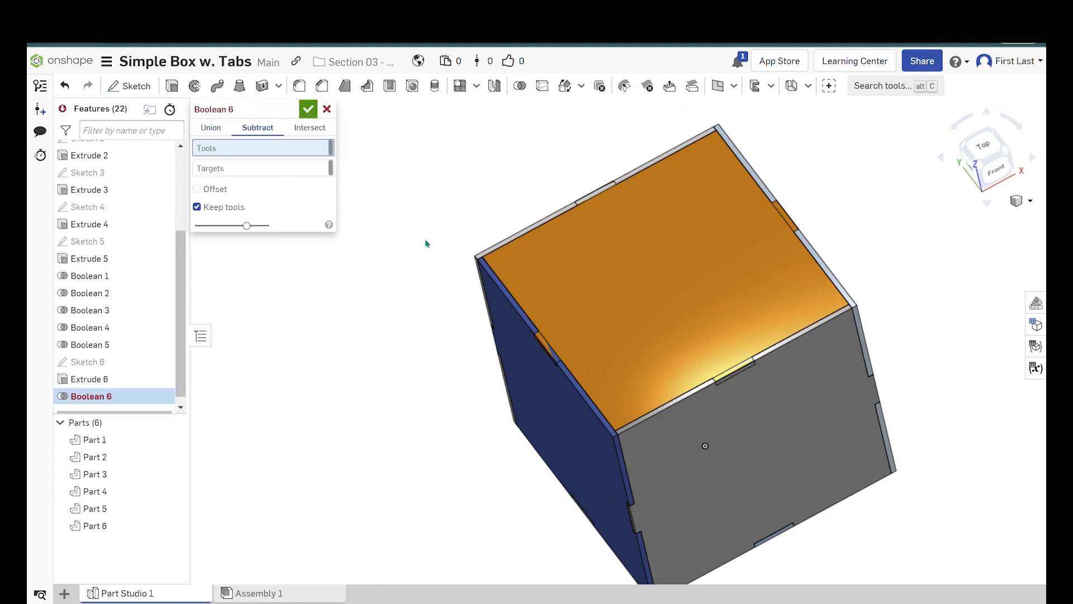
pyautogui.click(546, 288)
pyautogui.moveTo(515, 216); pyautogui.dragTo(690, 330, button='right')
pyautogui.click(538, 243)
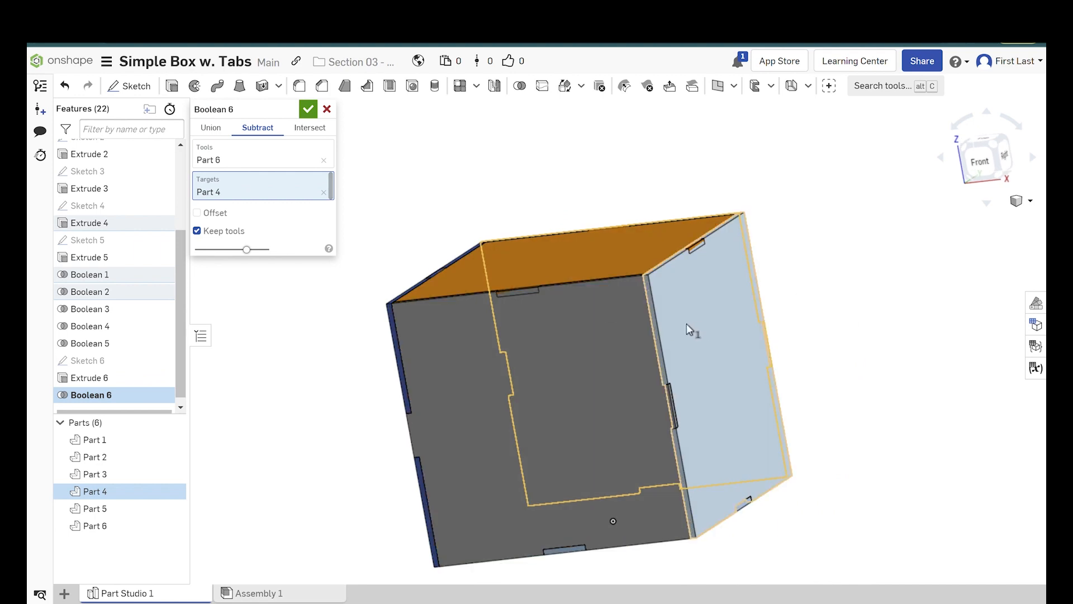
pyautogui.click(690, 330)
pyautogui.click(570, 364)
pyautogui.click(309, 109)
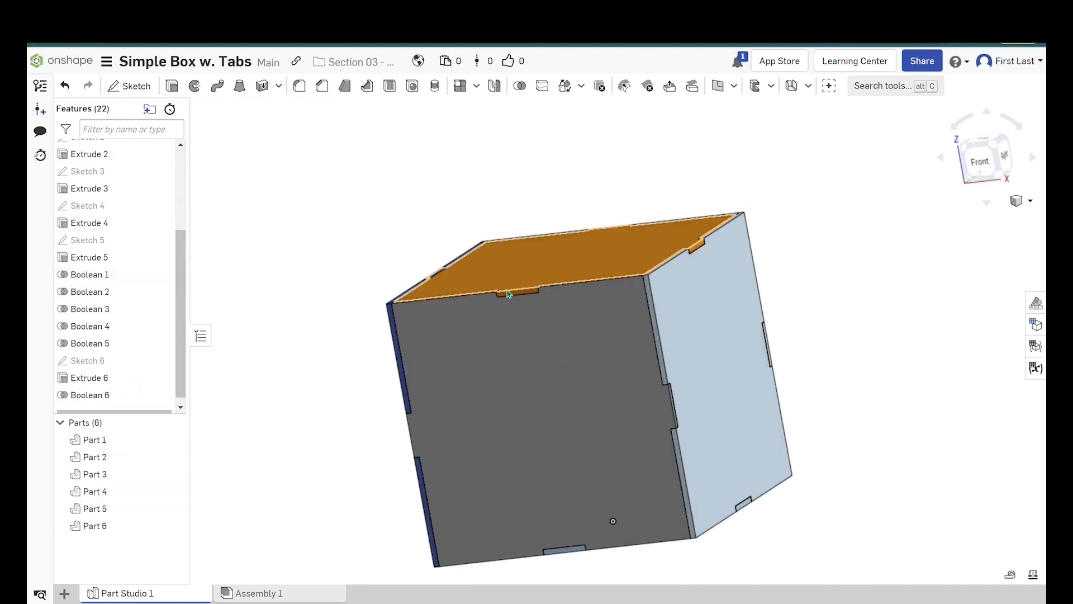
# - Edit Boolean 6 to add the dark-blue side panel as another subtraction target and accept it
pyautogui.scroll(3, 505, 296)
pyautogui.moveTo(506, 300); pyautogui.dragTo(675, 393, button='right')
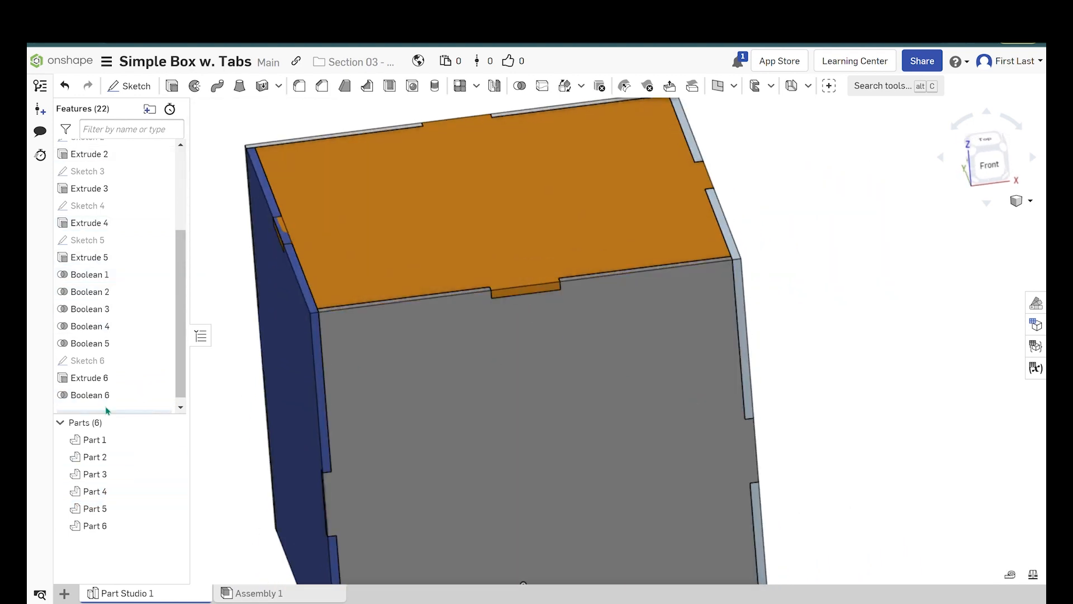
pyautogui.rightClick(118, 398)
pyautogui.click(145, 427)
pyautogui.click(282, 229)
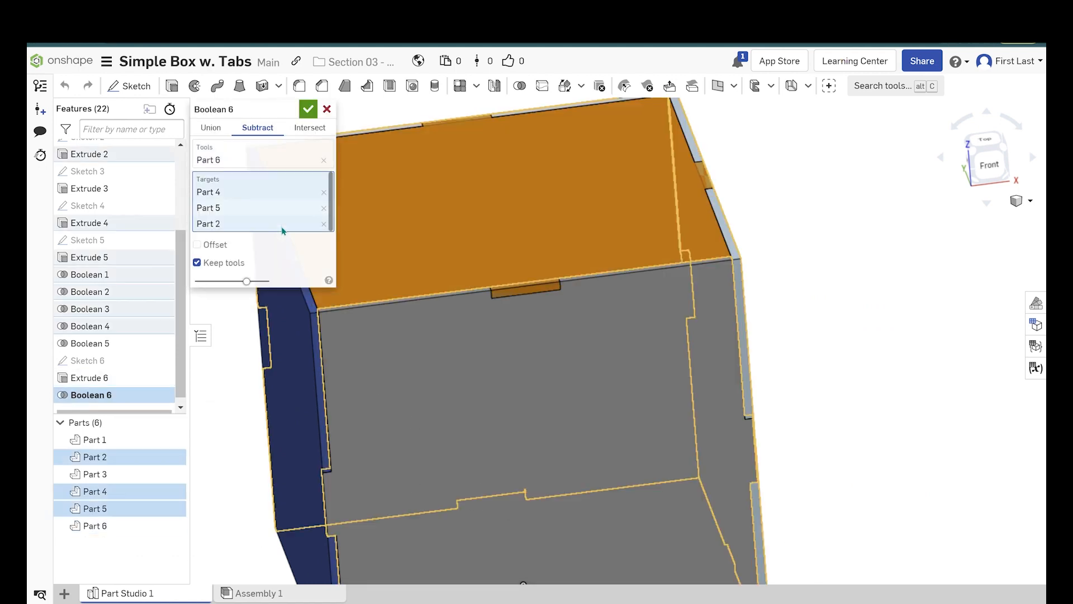
pyautogui.scroll(-3, 776, 359)
pyautogui.scroll(4, 457, 337)
pyautogui.click(430, 312)
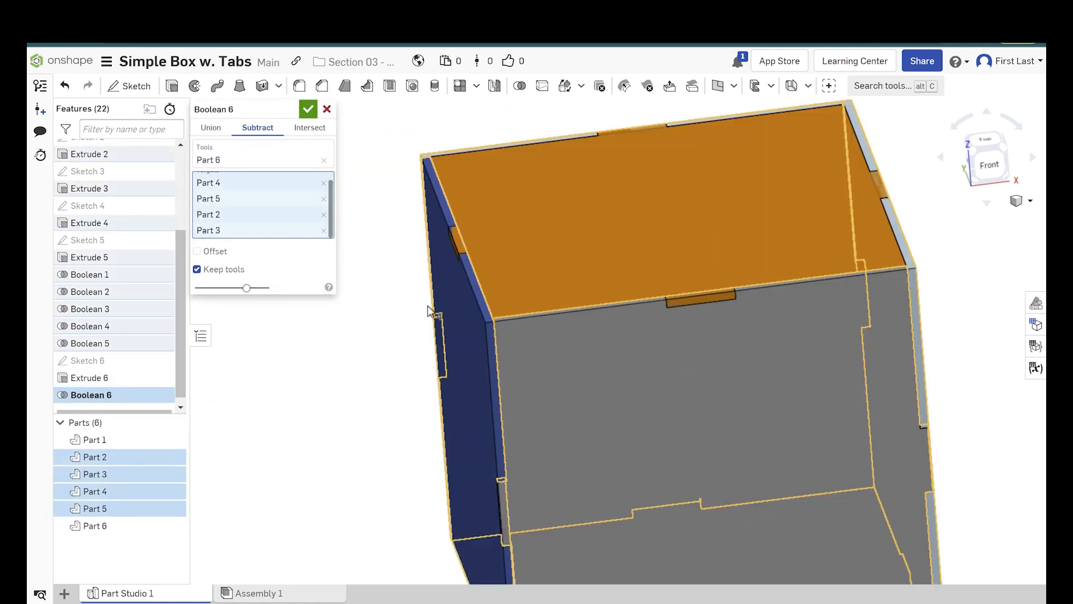
pyautogui.click(310, 109)
# - Examine how the top panel's tabs fit into the four surrounding panels
pyautogui.scroll(3, 471, 233)
pyautogui.moveTo(472, 234); pyautogui.dragTo(426, 313, button='right')
pyautogui.scroll(-5, 425, 317)
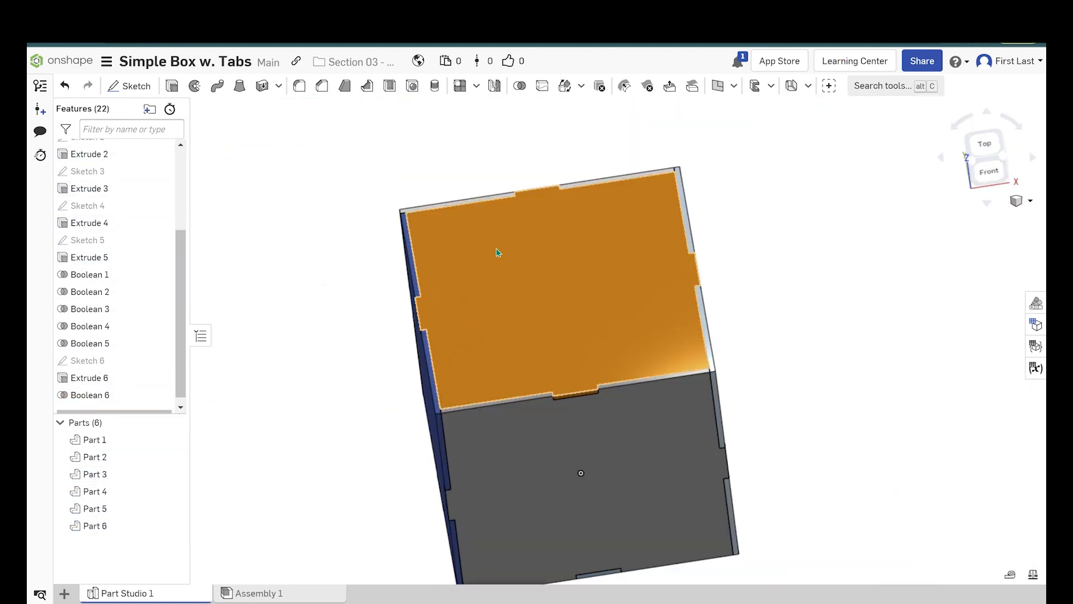
pyautogui.scroll(4, 565, 192)
pyautogui.scroll(-2, 592, 254)
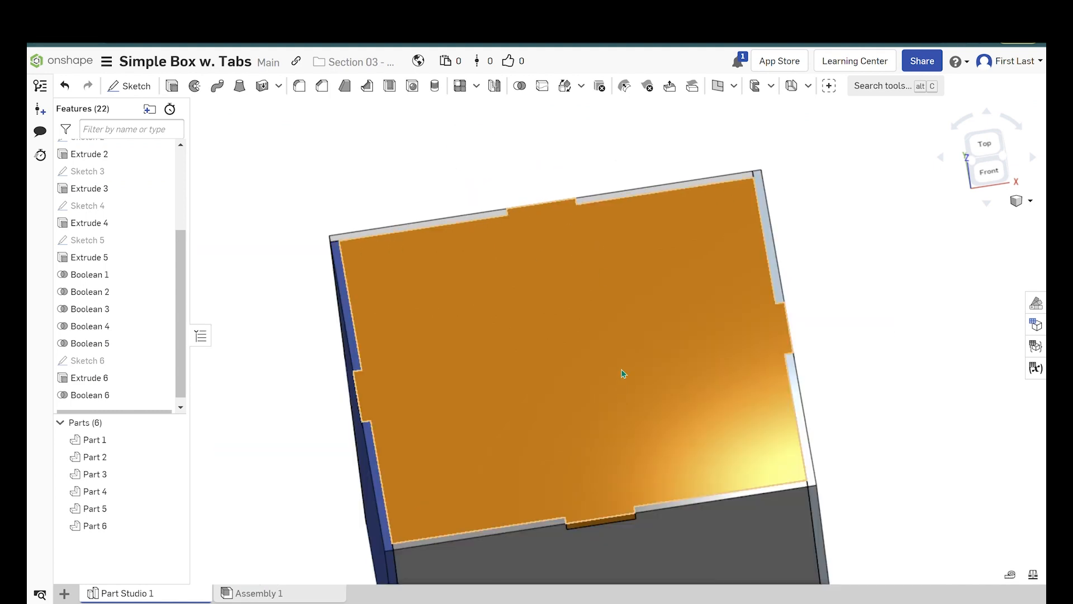
pyautogui.scroll(-2, 622, 280)
pyautogui.scroll(2, 629, 355)
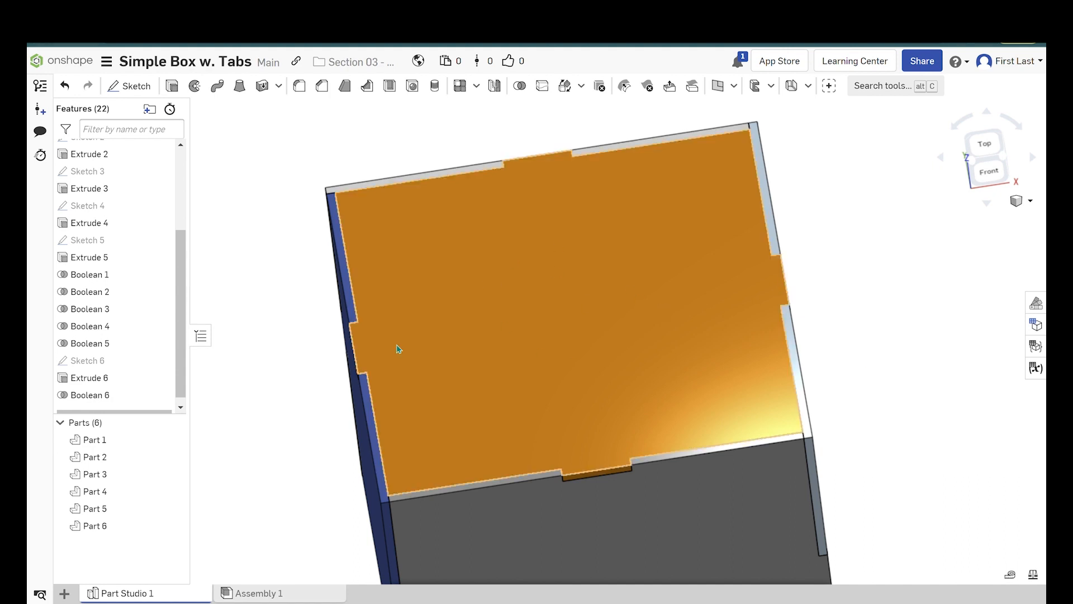
# - Reopen Sketch 6, delete the four outer boundary lines around the box opening, and accept the sketch
pyautogui.rightClick(142, 363)
pyautogui.click(215, 128)
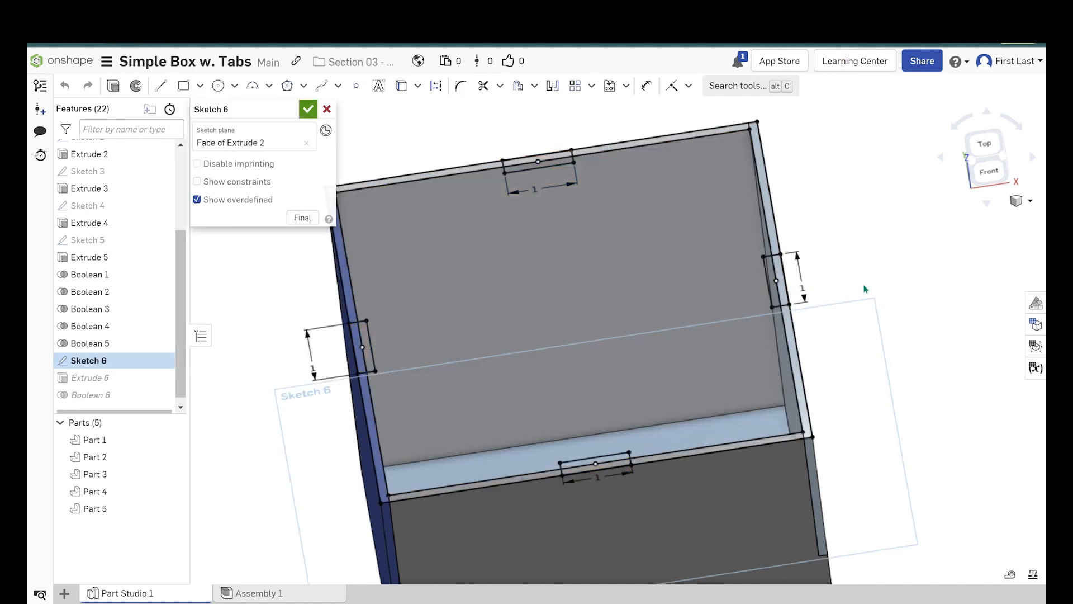
pyautogui.moveTo(865, 288); pyautogui.dragTo(894, 343, button='right')
pyautogui.rightClick(870, 267)
pyautogui.click(901, 367)
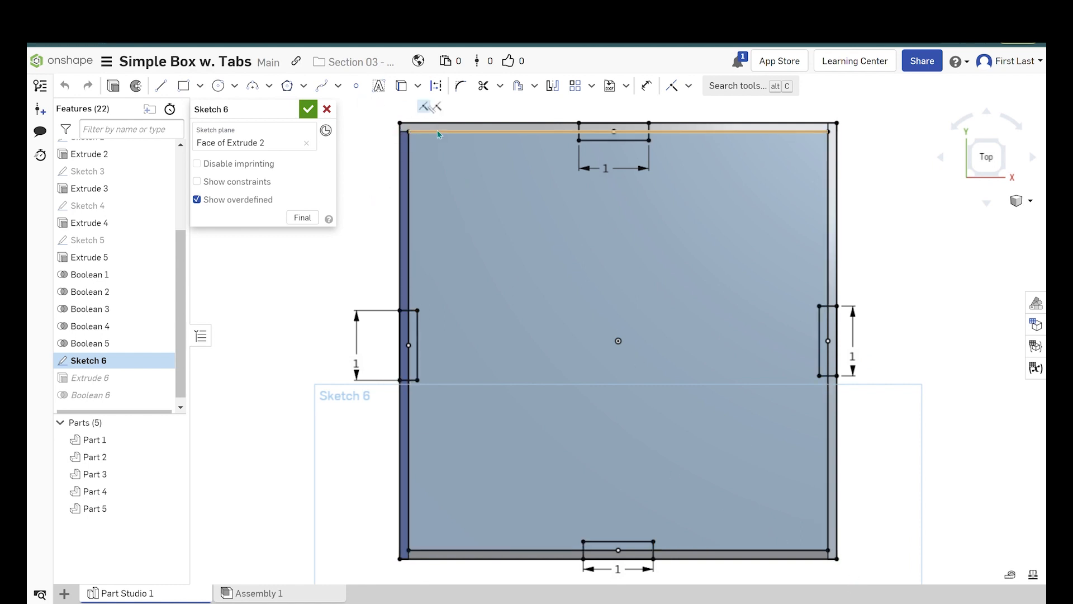
pyautogui.click(417, 124)
pyautogui.click(400, 147)
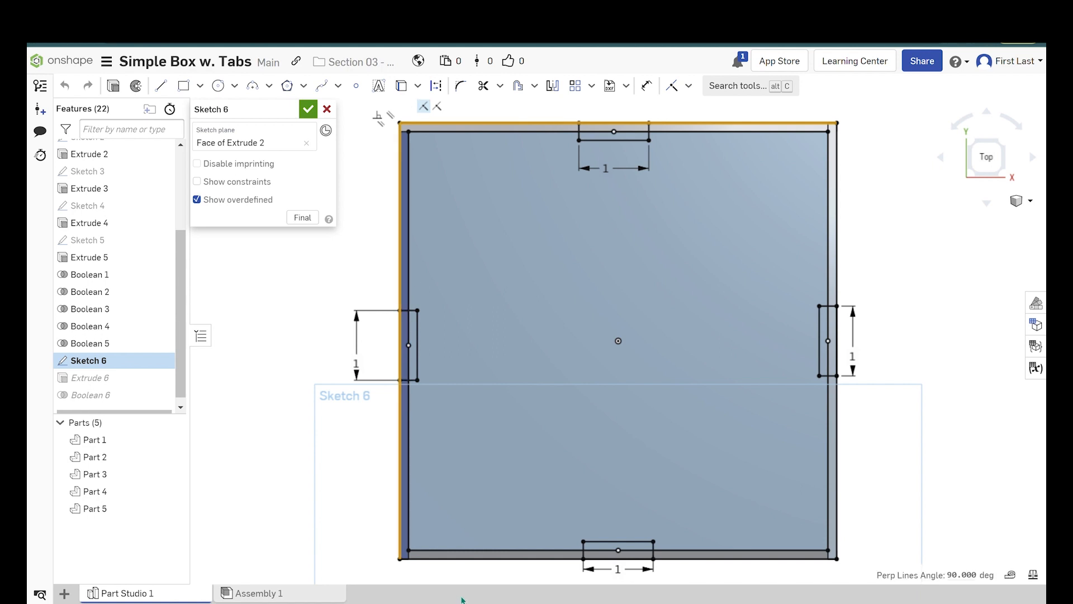
pyautogui.click(537, 559)
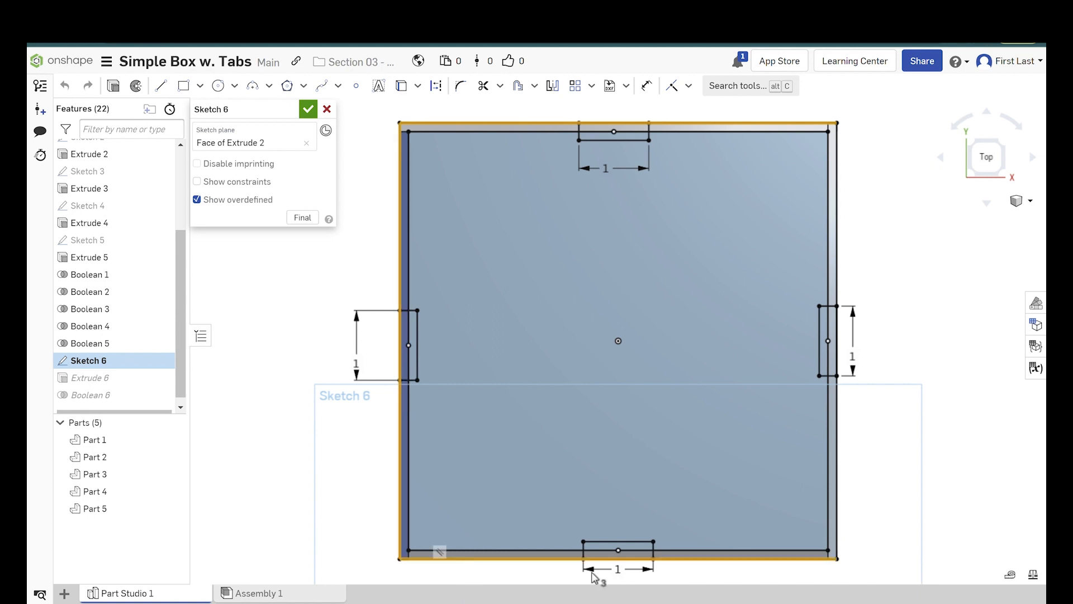
pyautogui.click(837, 459)
pyautogui.press('u')
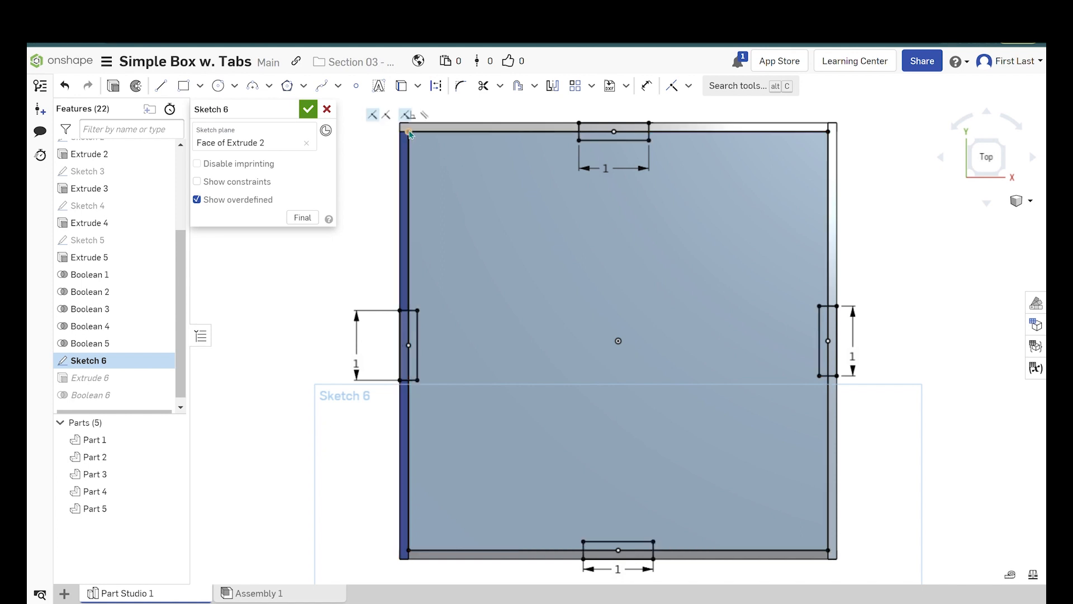
pyautogui.scroll(5, 410, 133)
pyautogui.scroll(-10, 410, 151)
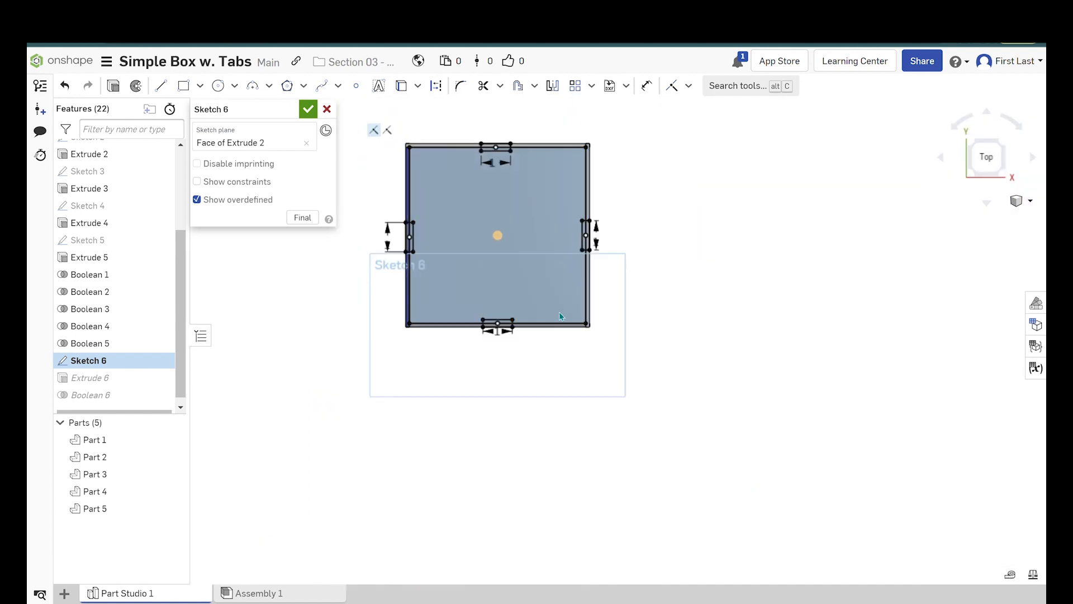
pyautogui.scroll(10, 525, 302)
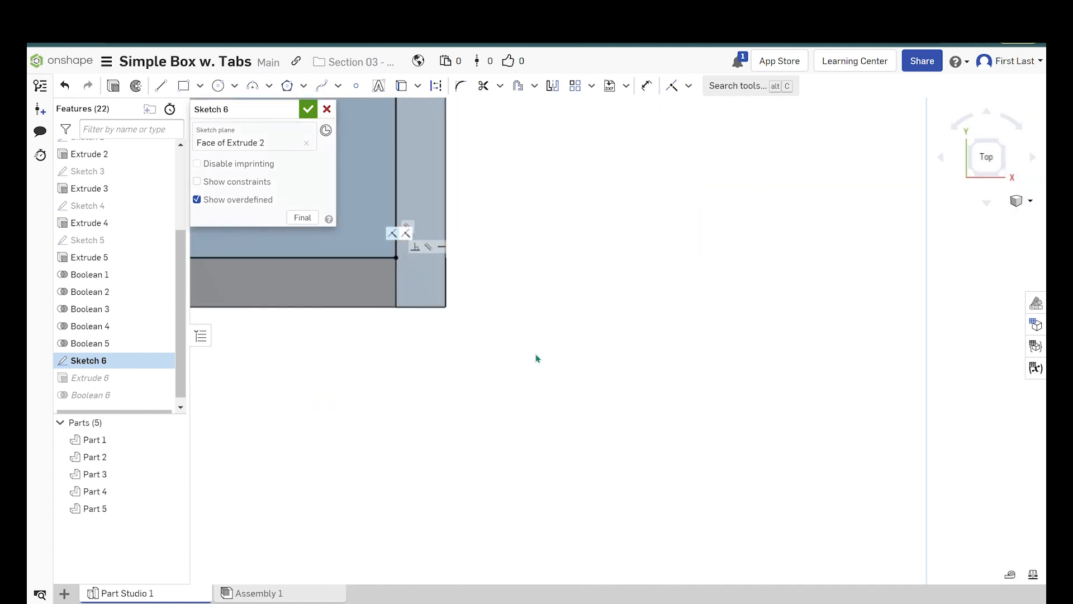
pyautogui.moveTo(536, 359); pyautogui.dragTo(609, 362, button='right')
pyautogui.scroll(-5, 623, 378)
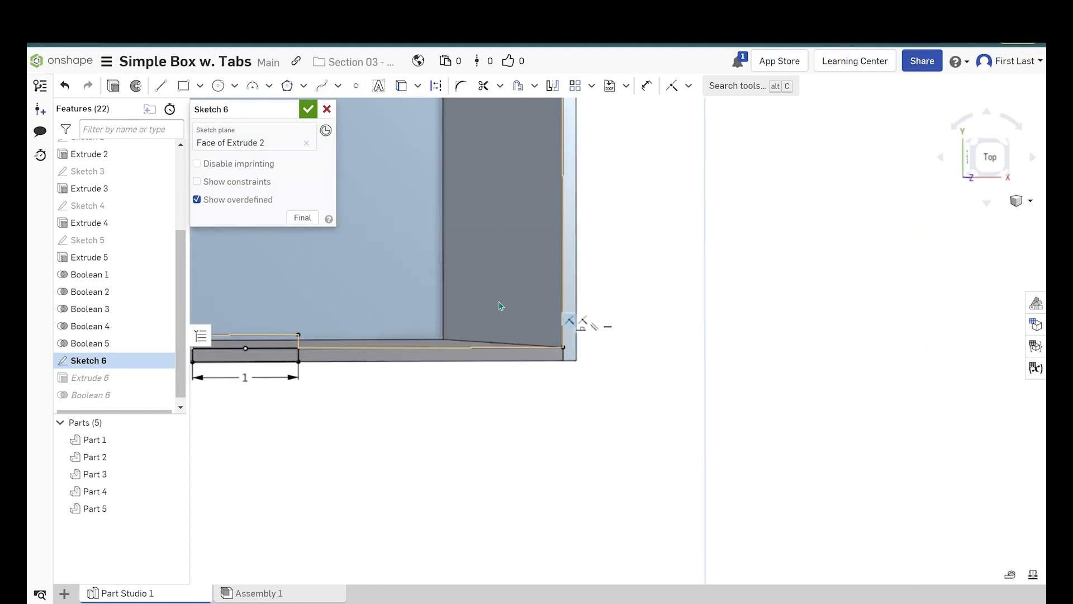
pyautogui.click(308, 110)
# - Reopen Boolean 6 to review its tool part and its subtraction targets, and accept it
pyautogui.moveTo(669, 431)
pyautogui.mouseDown(button='right')
pyautogui.moveTo(642, 414)
pyautogui.moveTo(739, 454)
pyautogui.mouseUp(button='right')
pyautogui.scroll(-4, 746, 452)
pyautogui.scroll(4, 710, 405)
pyautogui.moveTo(711, 404); pyautogui.dragTo(724, 391, button='right')
pyautogui.scroll(-4, 748, 419)
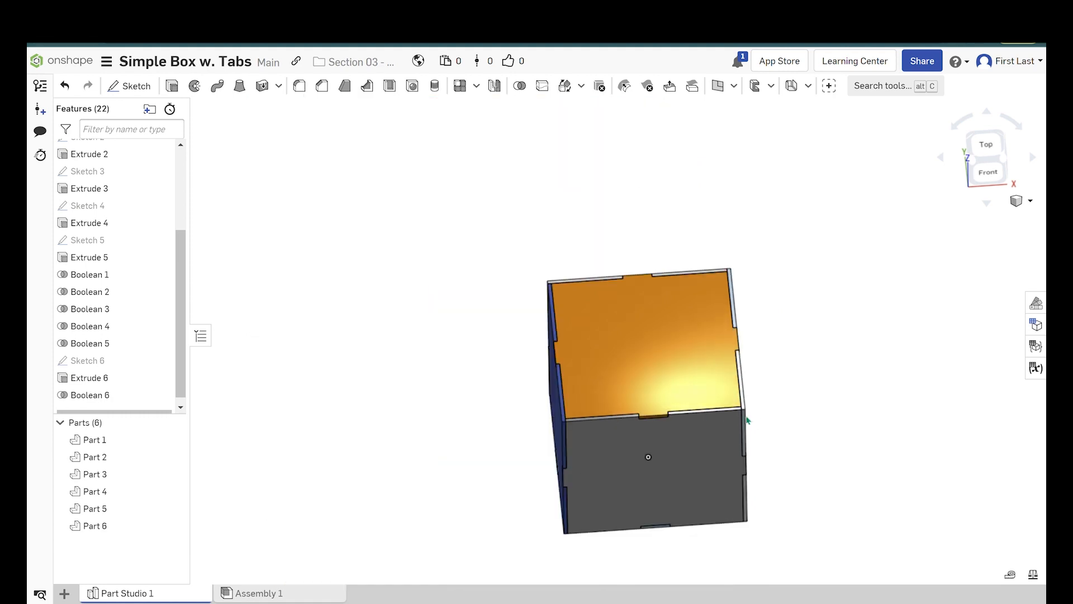
pyautogui.scroll(2, 605, 361)
pyautogui.rightClick(112, 396)
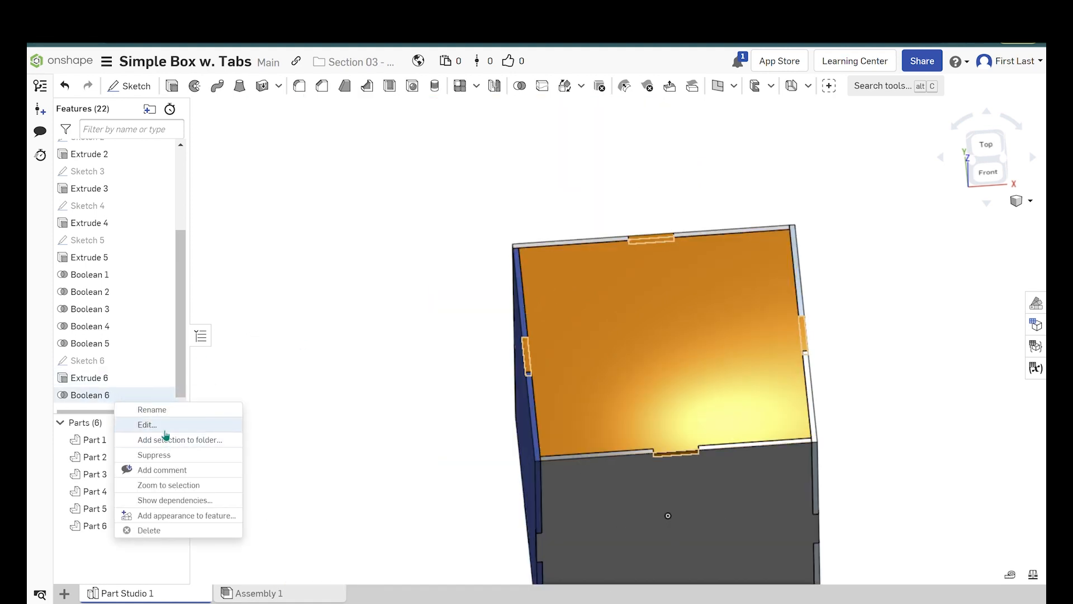
pyautogui.click(140, 424)
pyautogui.click(269, 218)
pyautogui.scroll(-2, 505, 261)
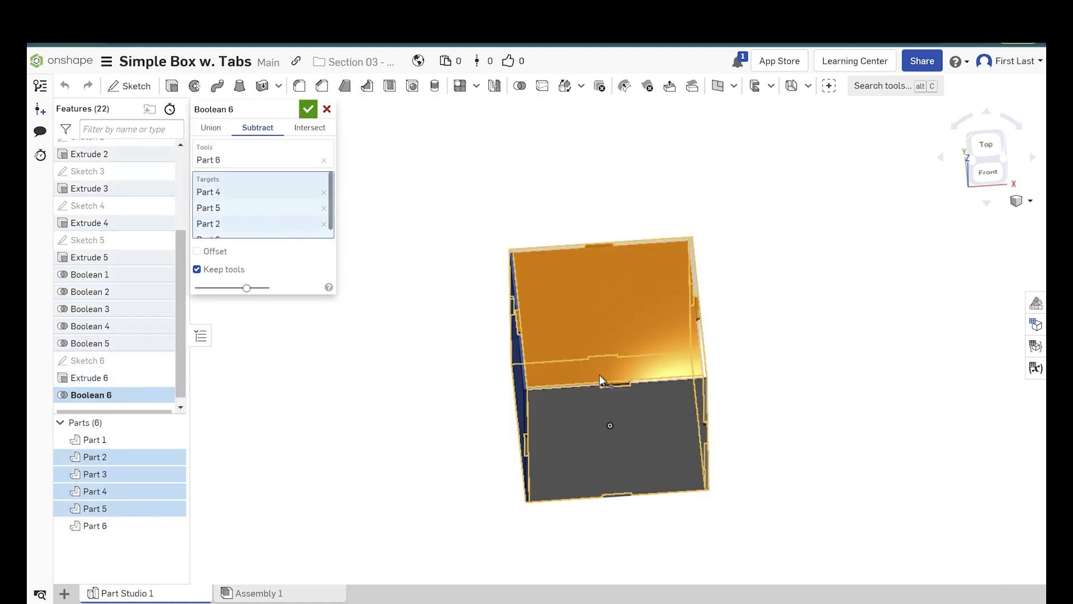
pyautogui.scroll(2, 602, 379)
pyautogui.click(301, 158)
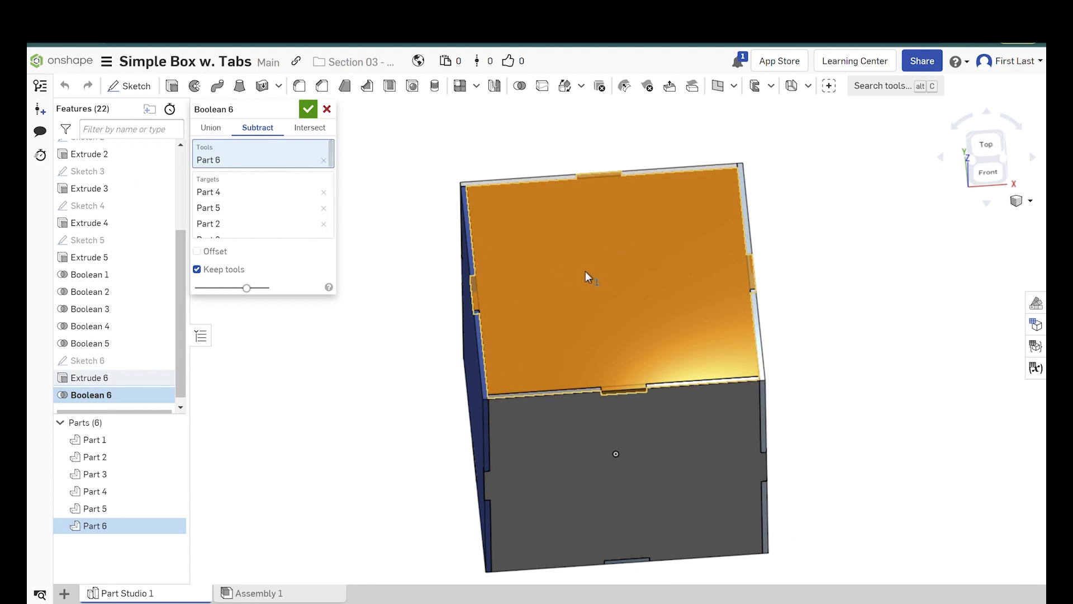
pyautogui.click(275, 195)
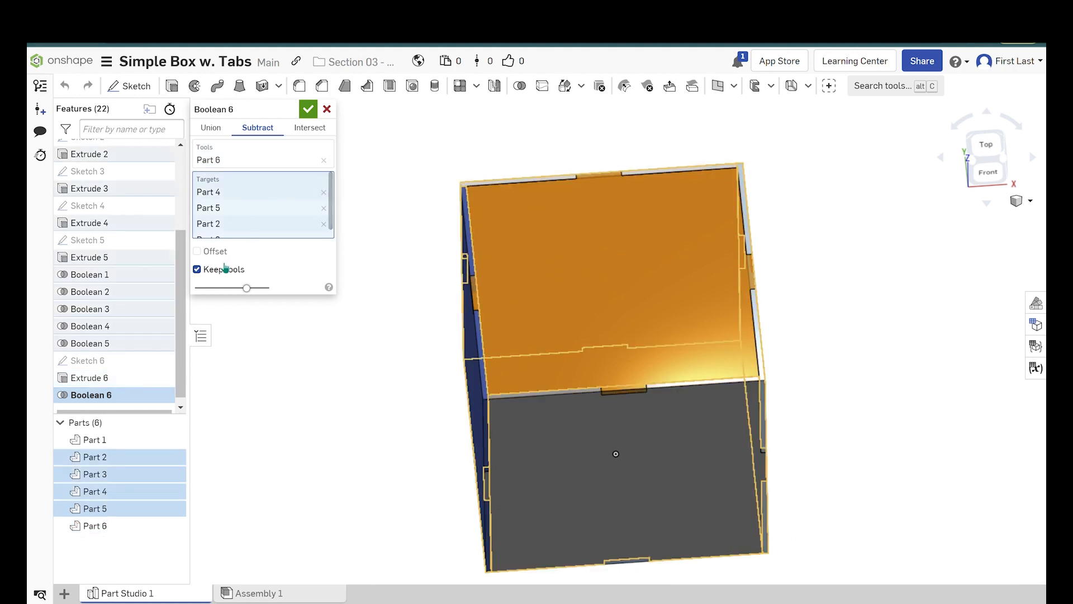
pyautogui.click(305, 116)
# - Examine the finished box's tab joints from the front, top, back and sides
pyautogui.scroll(-4, 570, 254)
pyautogui.scroll(2, 570, 255)
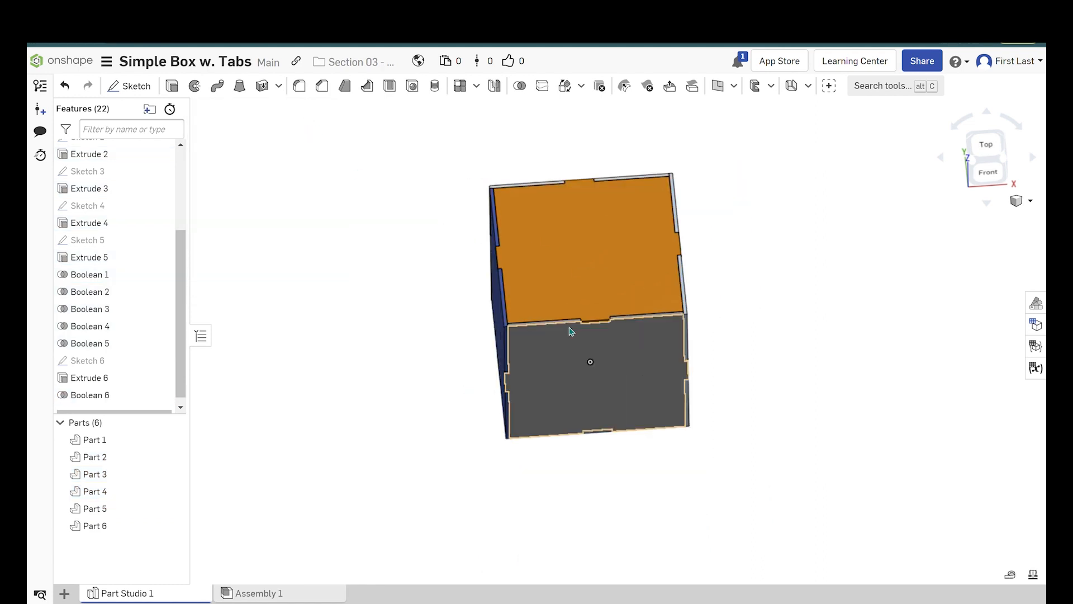
pyautogui.moveTo(571, 330)
pyautogui.mouseDown(button='right')
pyautogui.moveTo(564, 290)
pyautogui.moveTo(482, 259)
pyautogui.moveTo(407, 262)
pyautogui.moveTo(644, 285)
pyautogui.moveTo(566, 325)
pyautogui.mouseUp(button='right')
pyautogui.scroll(5, 566, 326)
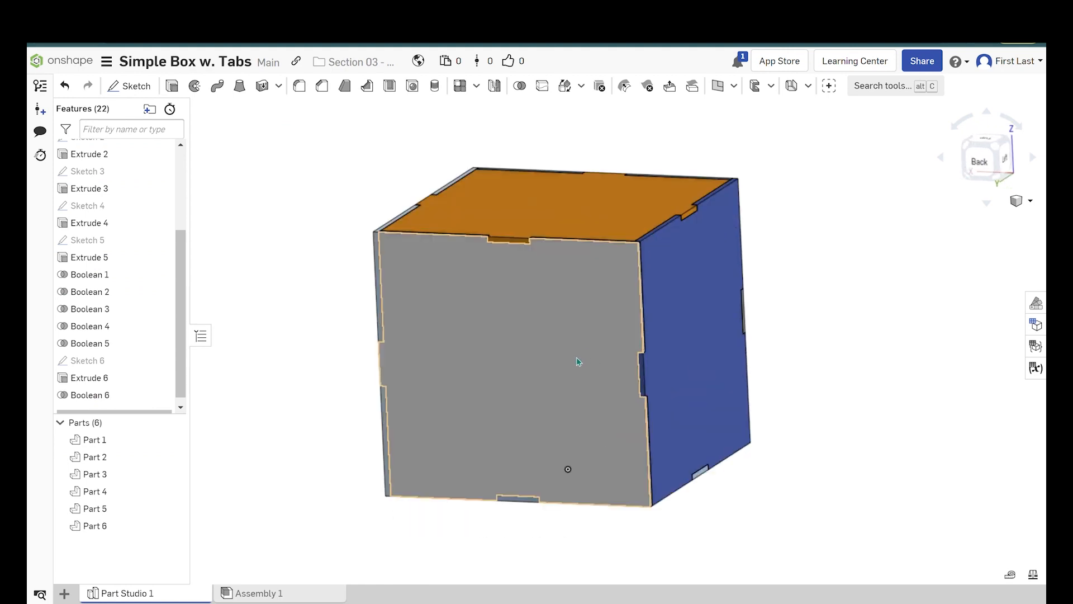
pyautogui.scroll(-2, 573, 234)
pyautogui.scroll(2, 573, 224)
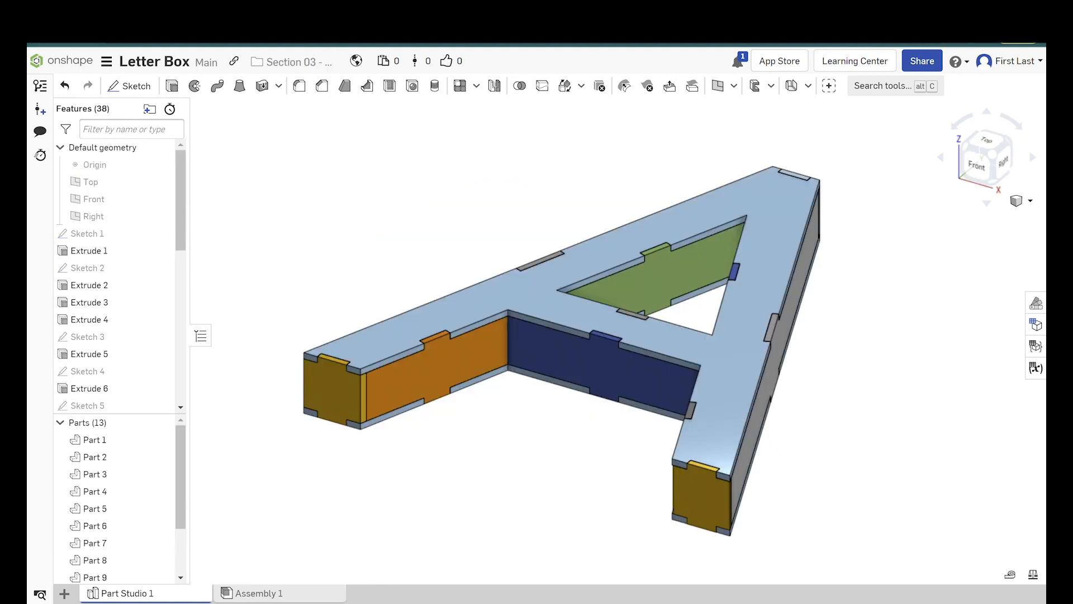
# - In the Letter Box document, open Sketch 1 to review the letter A outline, and close it
pyautogui.scroll(-2, 586, 250)
pyautogui.scroll(2, 737, 262)
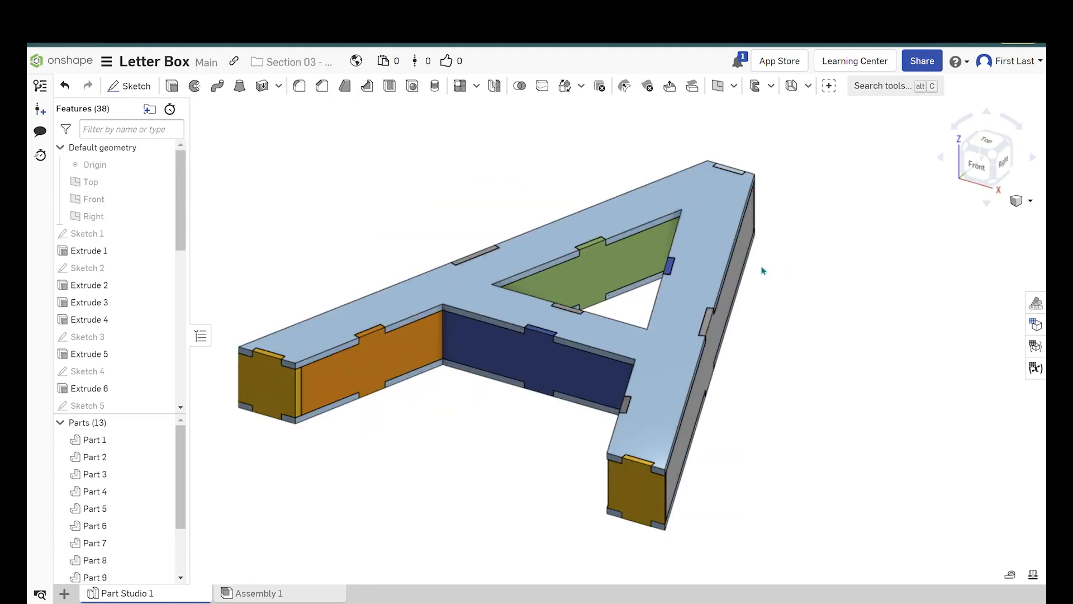
pyautogui.scroll(-2, 762, 268)
pyautogui.moveTo(608, 277)
pyautogui.mouseDown(button='right')
pyautogui.moveTo(589, 402)
pyautogui.moveTo(353, 430)
pyautogui.moveTo(278, 422)
pyautogui.moveTo(101, 255)
pyautogui.mouseUp(button='right')
pyautogui.rightClick(87, 235)
pyautogui.click(132, 273)
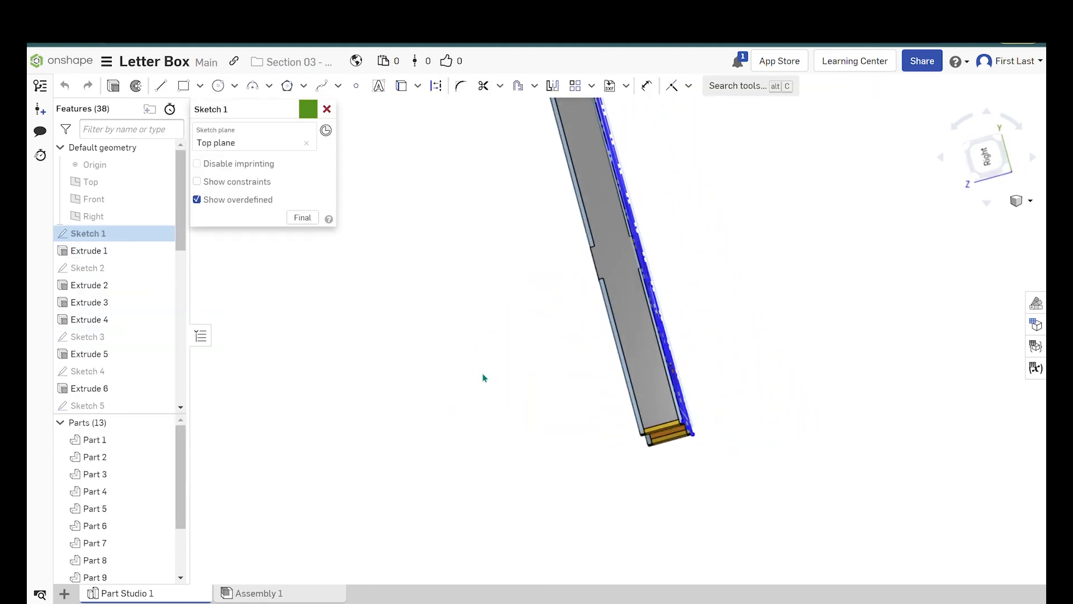
pyautogui.press('n')
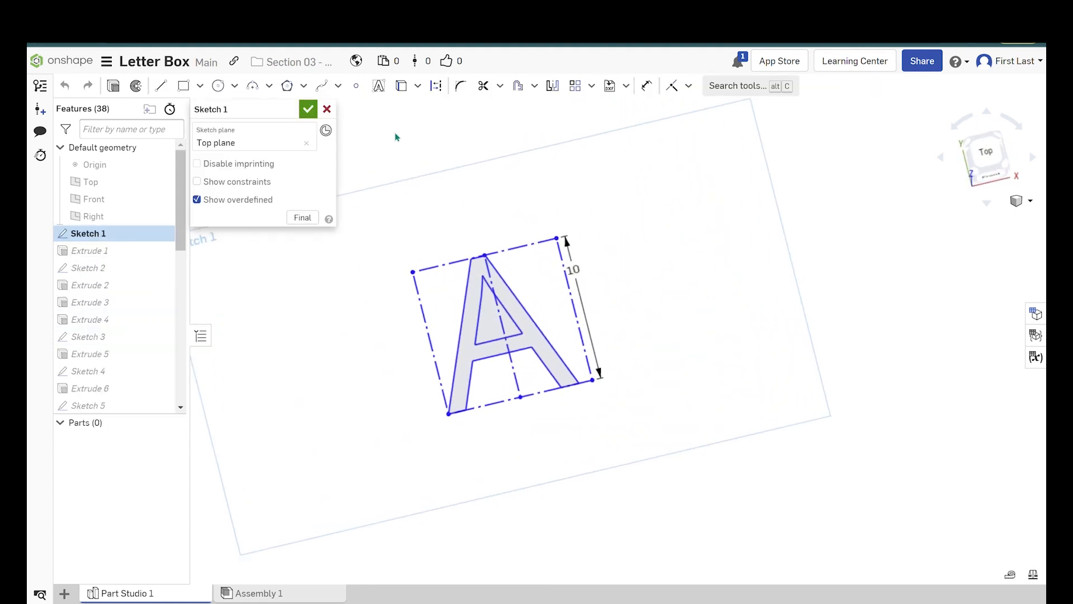
pyautogui.click(307, 110)
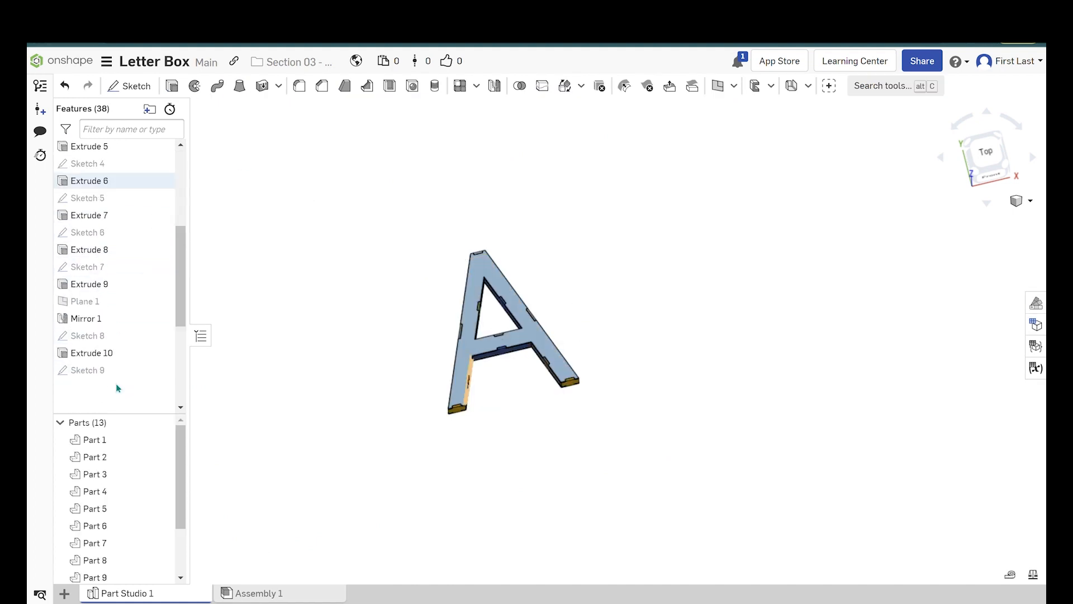
# - Roll the feature history back to just after Extrude 1, advance it past Sketch 2 and show that sketch
pyautogui.moveTo(114, 407)
pyautogui.mouseDown()
pyautogui.moveTo(132, 105)
pyautogui.moveTo(95, 230)
pyautogui.moveTo(478, 341)
pyautogui.mouseUp()
pyautogui.scroll(3, 464, 334)
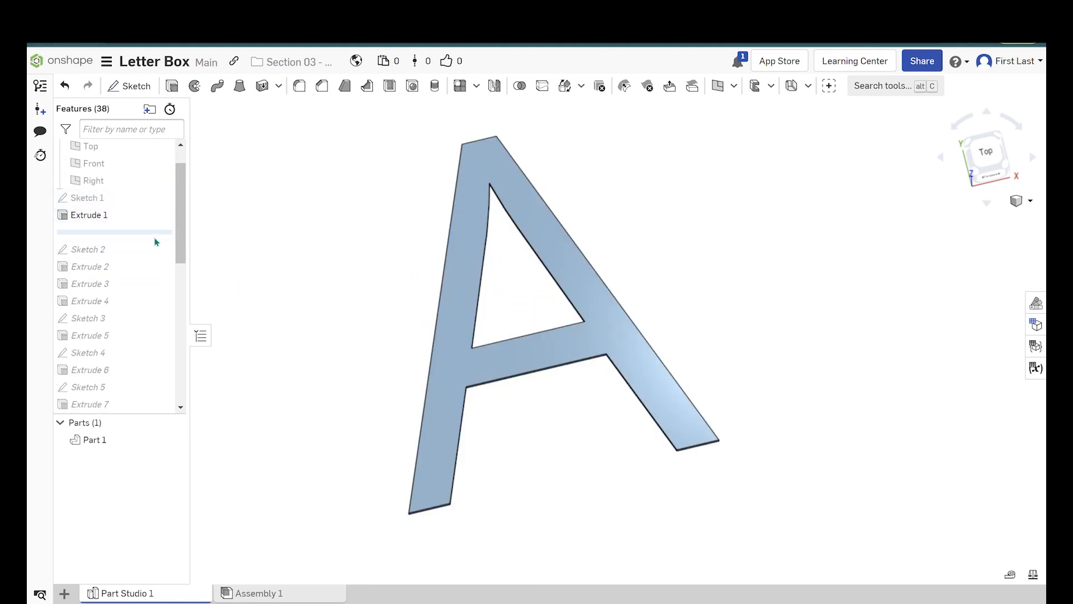
pyautogui.moveTo(149, 233); pyautogui.dragTo(143, 250)
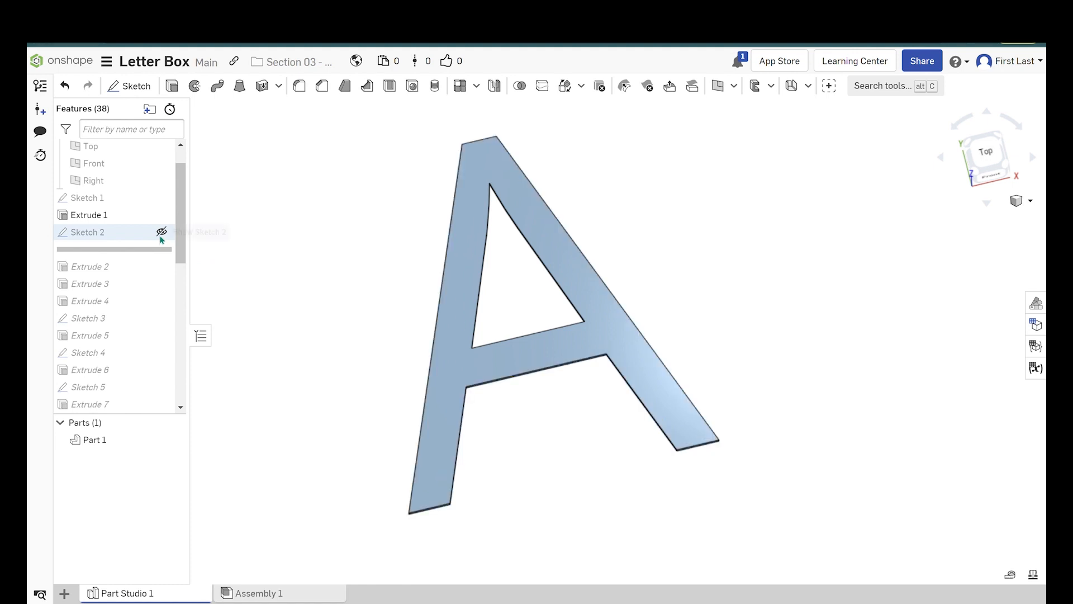
pyautogui.click(162, 233)
# - Roll the history forward past Extrude 4 and then Extrude 5 to examine the walls and the dark-blue panel's tabs
pyautogui.moveTo(147, 257)
pyautogui.mouseDown()
pyautogui.moveTo(137, 288)
pyautogui.moveTo(162, 314)
pyautogui.mouseUp()
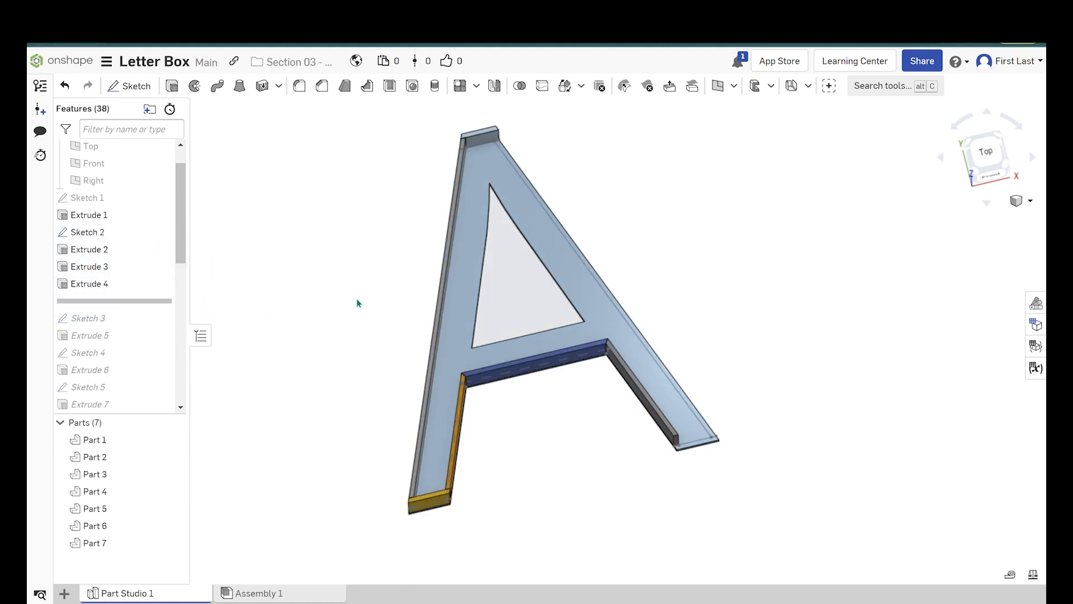
pyautogui.moveTo(359, 302); pyautogui.dragTo(343, 298, button='right')
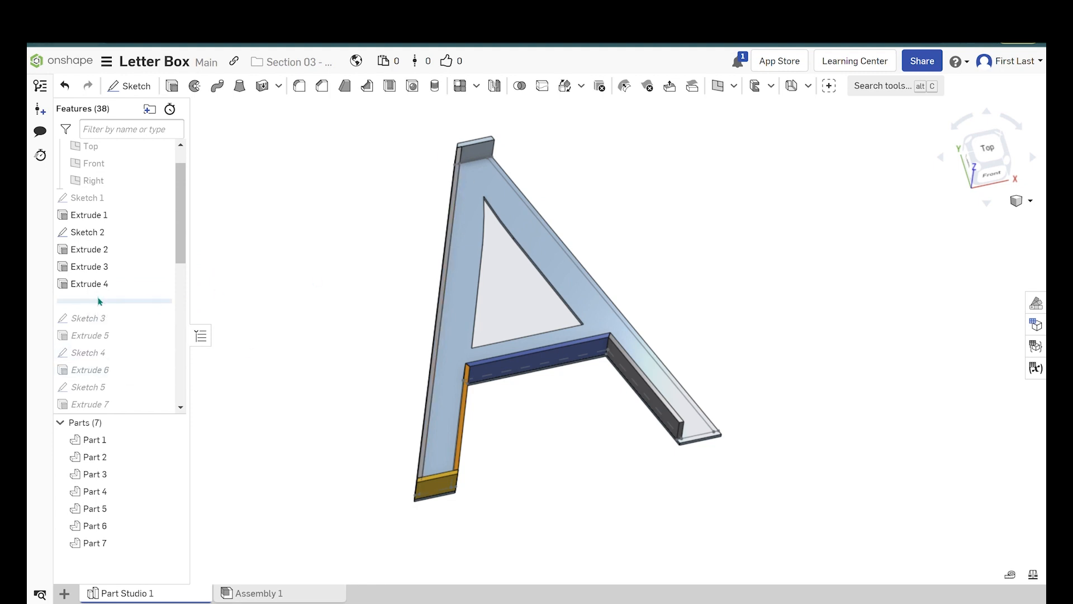
pyautogui.moveTo(98, 303)
pyautogui.mouseDown()
pyautogui.moveTo(84, 355)
pyautogui.moveTo(86, 334)
pyautogui.mouseUp()
pyautogui.scroll(5, 531, 436)
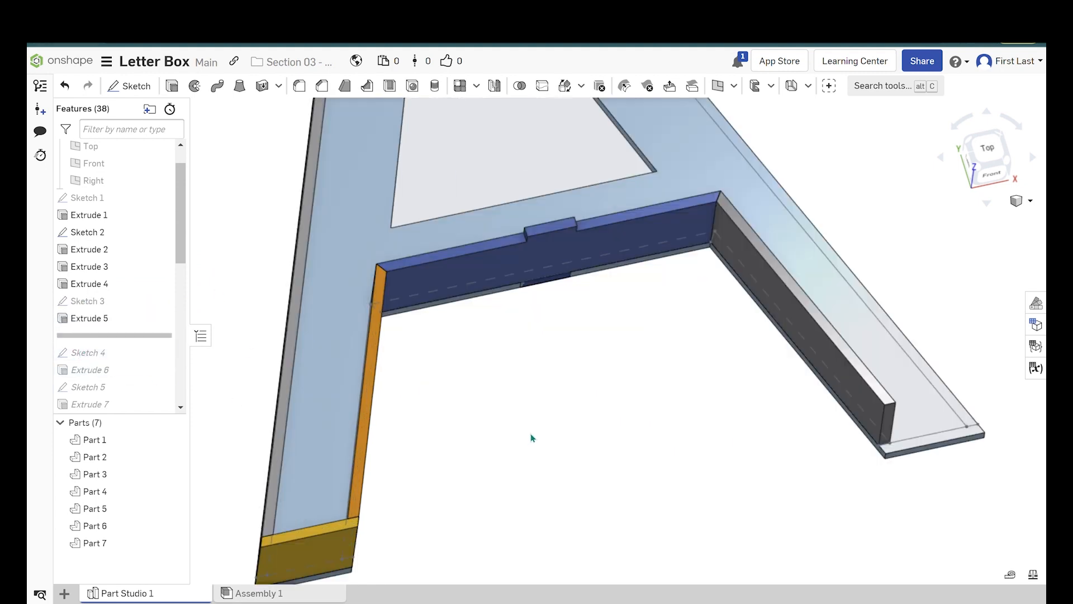
pyautogui.moveTo(532, 436); pyautogui.dragTo(548, 342, button='right')
pyautogui.scroll(-2, 86, 318)
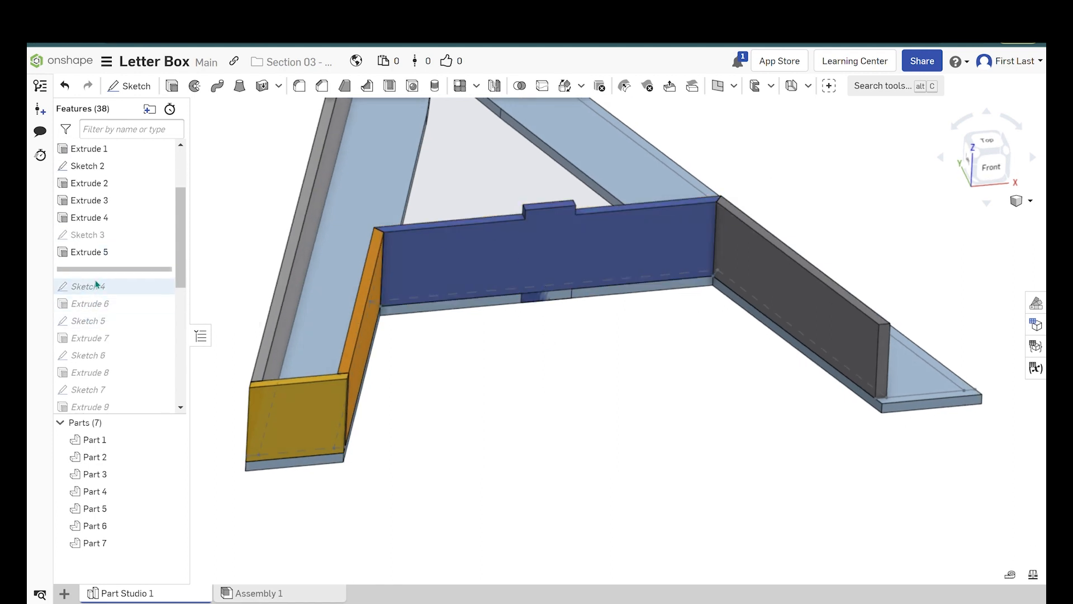
# - Roll the history forward through Extrude 6 to Extrude 9, examining the tabs on the orange panel and the remaining walls
pyautogui.moveTo(92, 286); pyautogui.dragTo(88, 303)
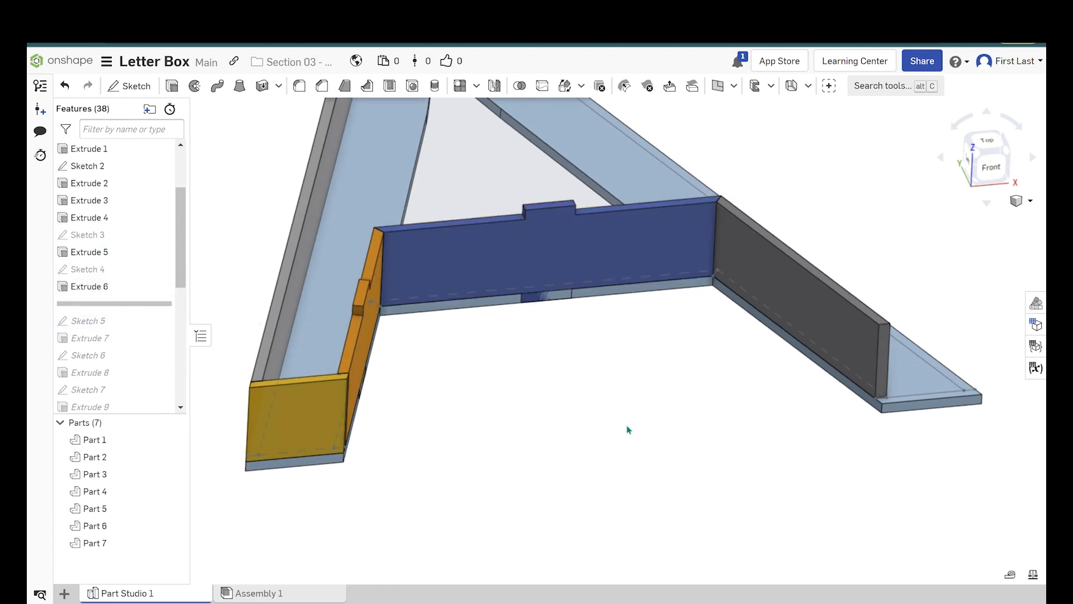
pyautogui.moveTo(627, 429); pyautogui.dragTo(596, 421, button='right')
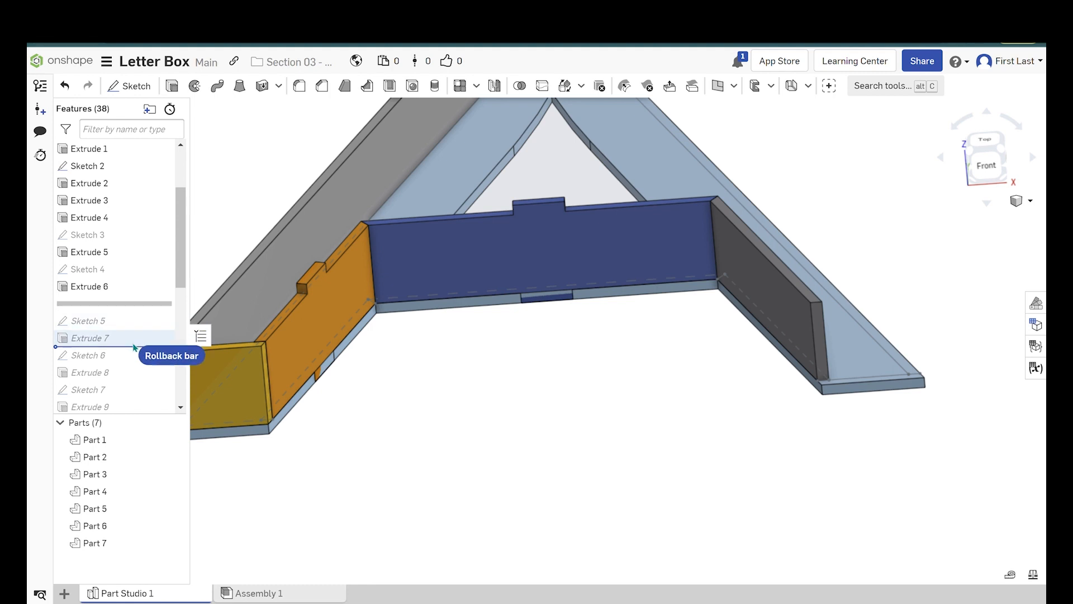
pyautogui.moveTo(134, 347); pyautogui.dragTo(98, 381)
pyautogui.scroll(-2, 463, 386)
pyautogui.scroll(2, 291, 340)
pyautogui.moveTo(290, 340); pyautogui.dragTo(318, 341, button='right')
pyautogui.scroll(-2, 115, 329)
pyautogui.moveTo(115, 300); pyautogui.dragTo(106, 336)
pyautogui.moveTo(358, 360); pyautogui.dragTo(467, 375, button='right')
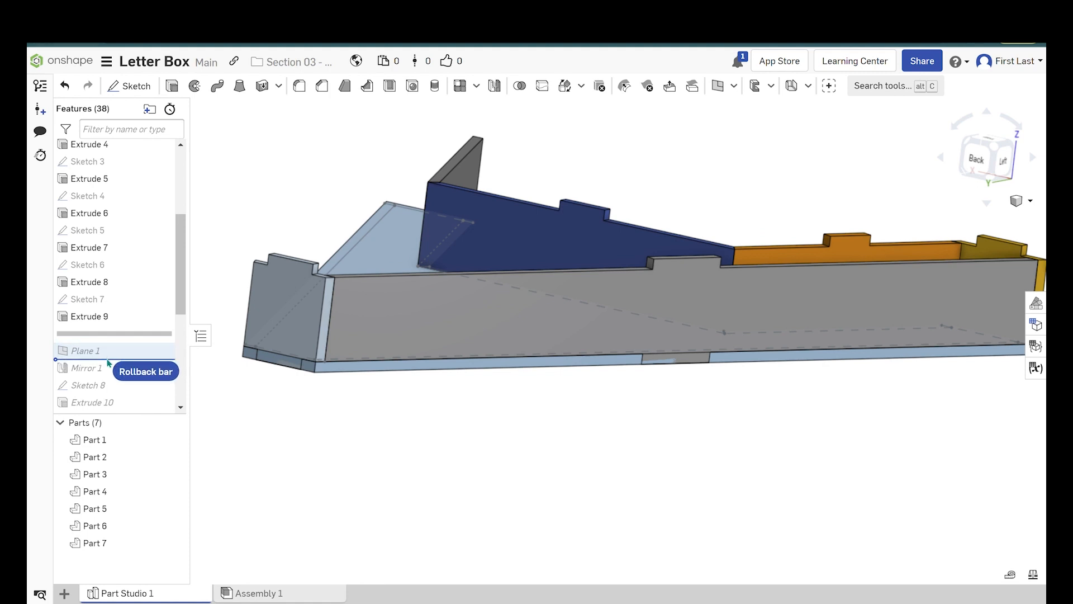
# - Roll the history forward past Plane 1 and Mirror 1 to examine the mirrored wall panels
pyautogui.moveTo(108, 362)
pyautogui.mouseDown()
pyautogui.moveTo(101, 389)
pyautogui.moveTo(144, 364)
pyautogui.moveTo(122, 349)
pyautogui.mouseUp()
pyautogui.moveTo(568, 443); pyautogui.dragTo(667, 363, button='right')
pyautogui.scroll(-2, 681, 349)
pyautogui.scroll(2, 736, 307)
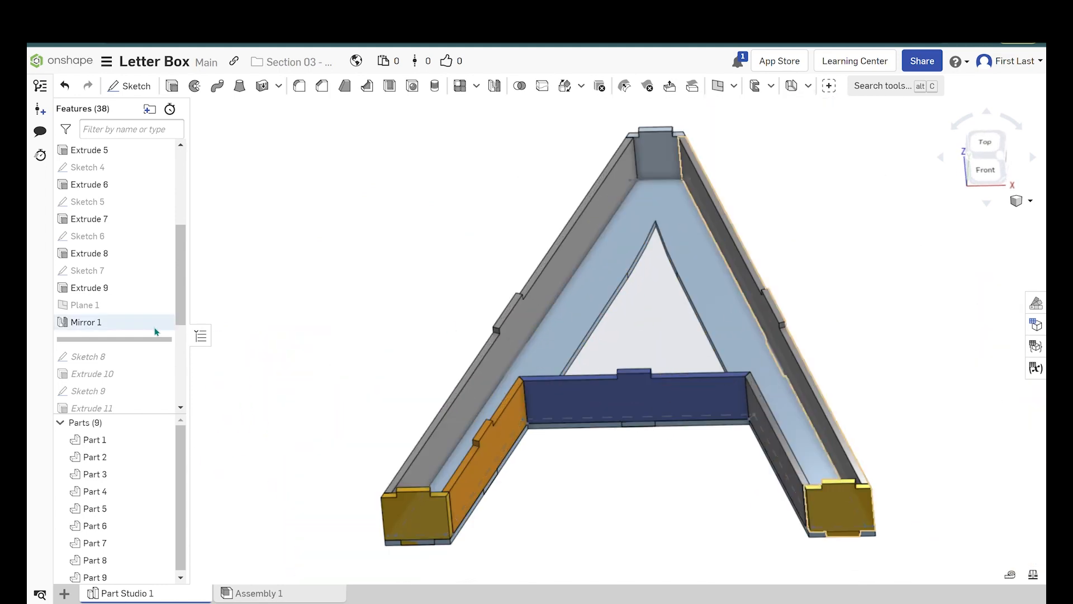
# - Roll the history forward to just after Sketch 9, show that sketch and examine the apex of the triangular opening
pyautogui.moveTo(154, 339)
pyautogui.mouseDown()
pyautogui.moveTo(91, 388)
pyautogui.moveTo(96, 424)
pyautogui.moveTo(113, 226)
pyautogui.moveTo(88, 265)
pyautogui.mouseUp()
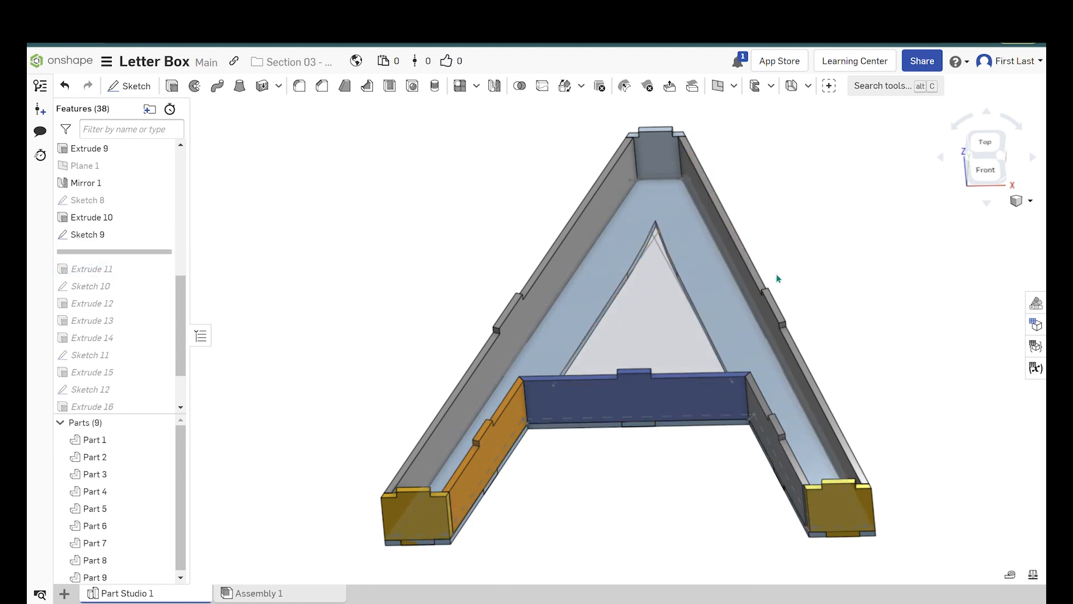
pyautogui.moveTo(682, 246); pyautogui.dragTo(682, 261, button='right')
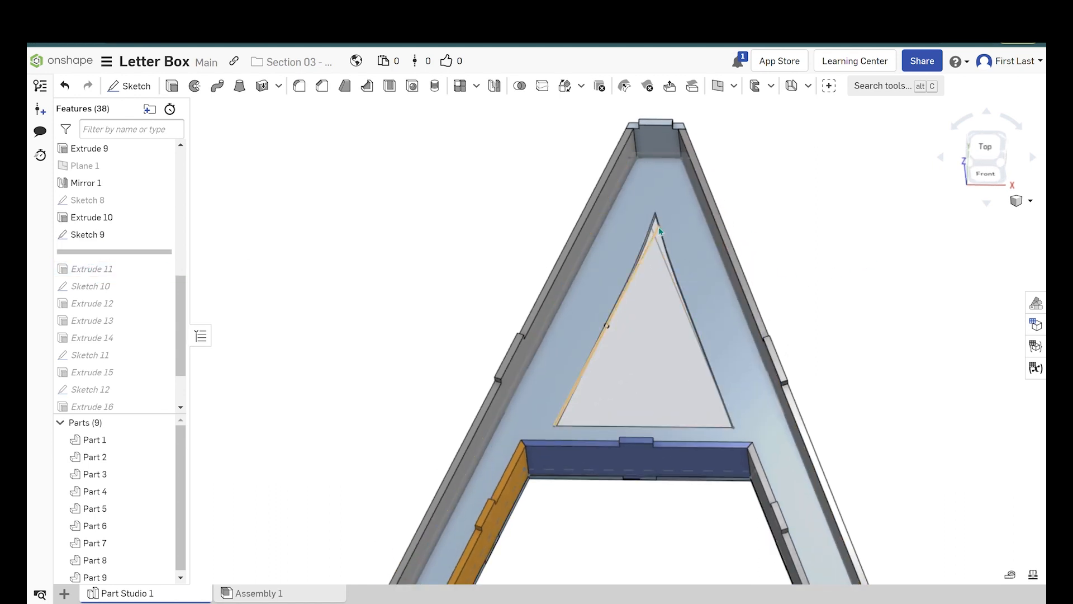
pyautogui.scroll(-3, 665, 211)
pyautogui.scroll(3, 668, 259)
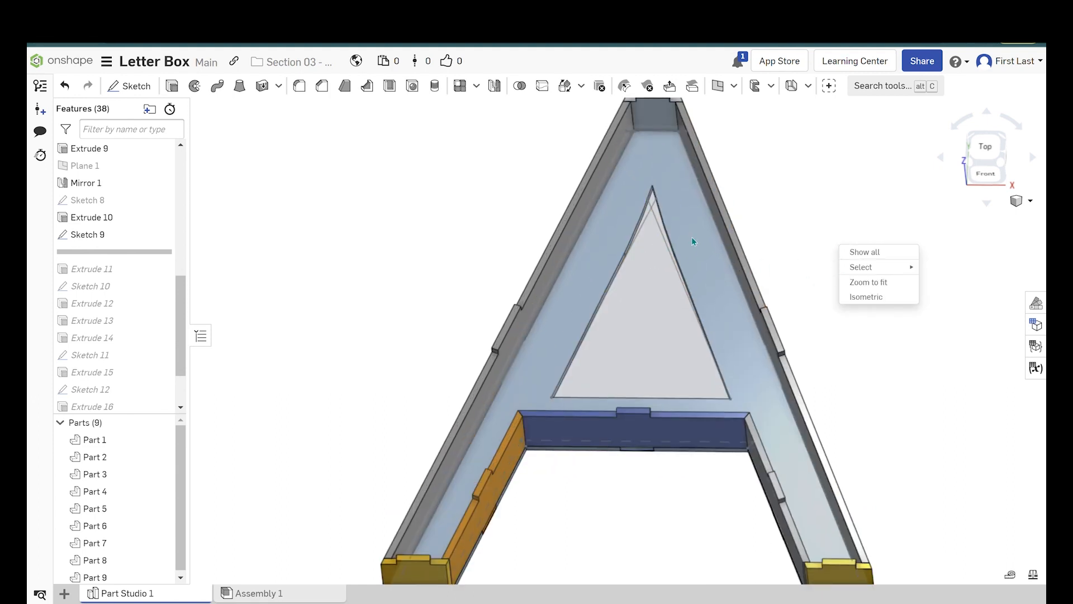
pyautogui.scroll(5, 664, 224)
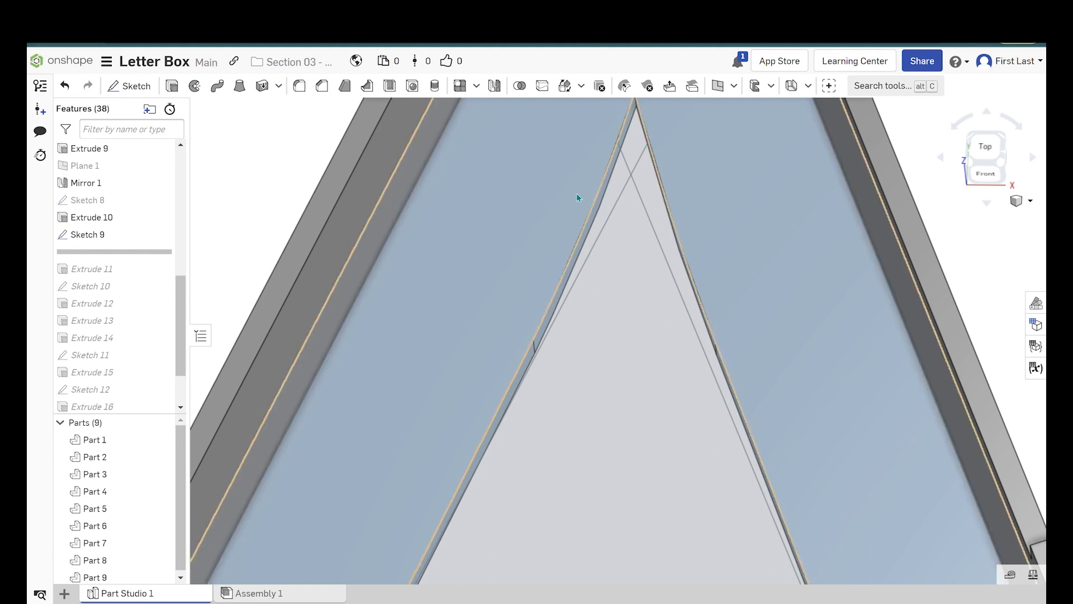
pyautogui.scroll(5, 627, 224)
pyautogui.scroll(-5, 623, 234)
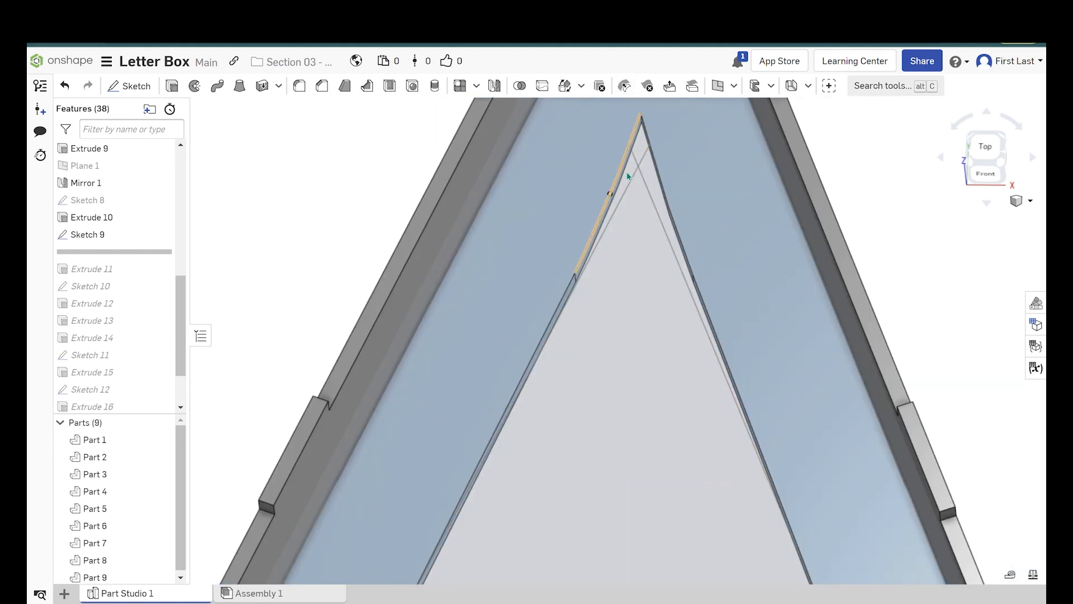
# - Roll the history forward past Extrude 11 and examine the triangular opening against the Sketch 2 region
pyautogui.moveTo(128, 268); pyautogui.dragTo(126, 277)
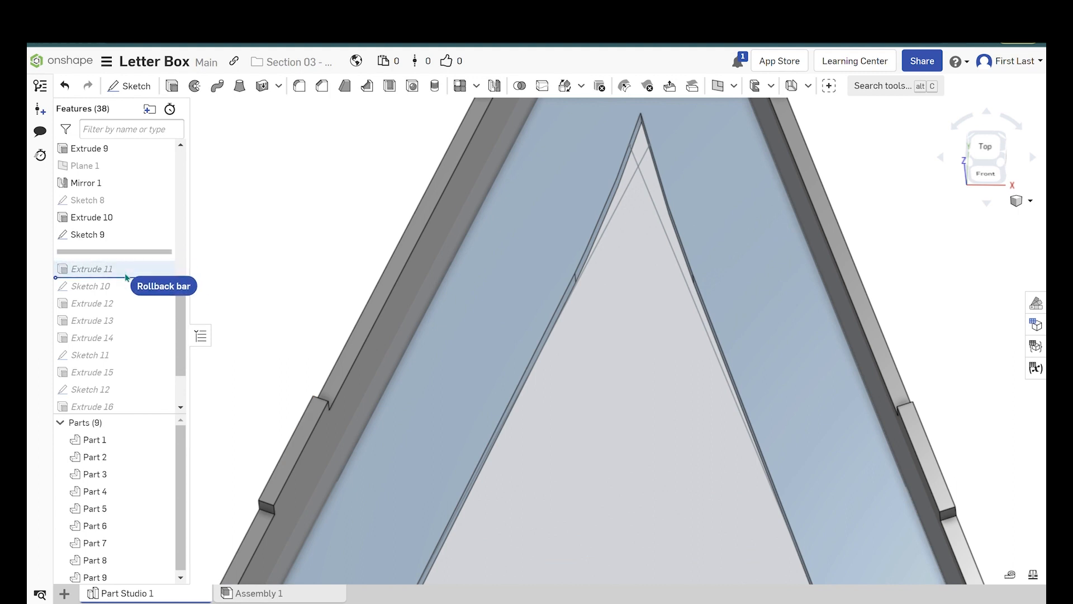
pyautogui.moveTo(213, 290); pyautogui.dragTo(211, 289)
pyautogui.scroll(5, 716, 172)
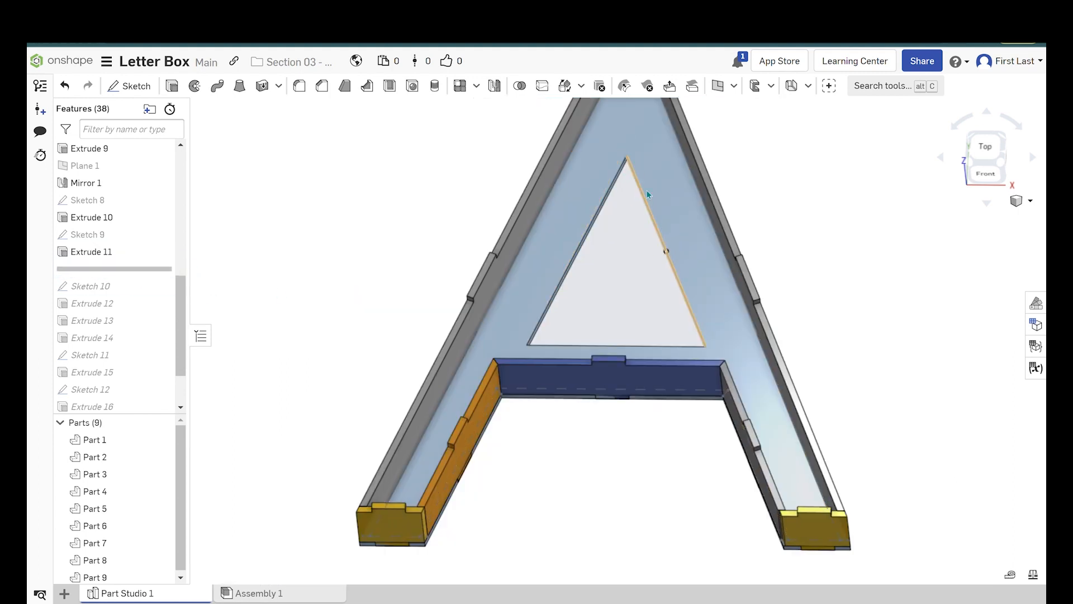
pyautogui.scroll(-3, 642, 178)
pyautogui.click(642, 180)
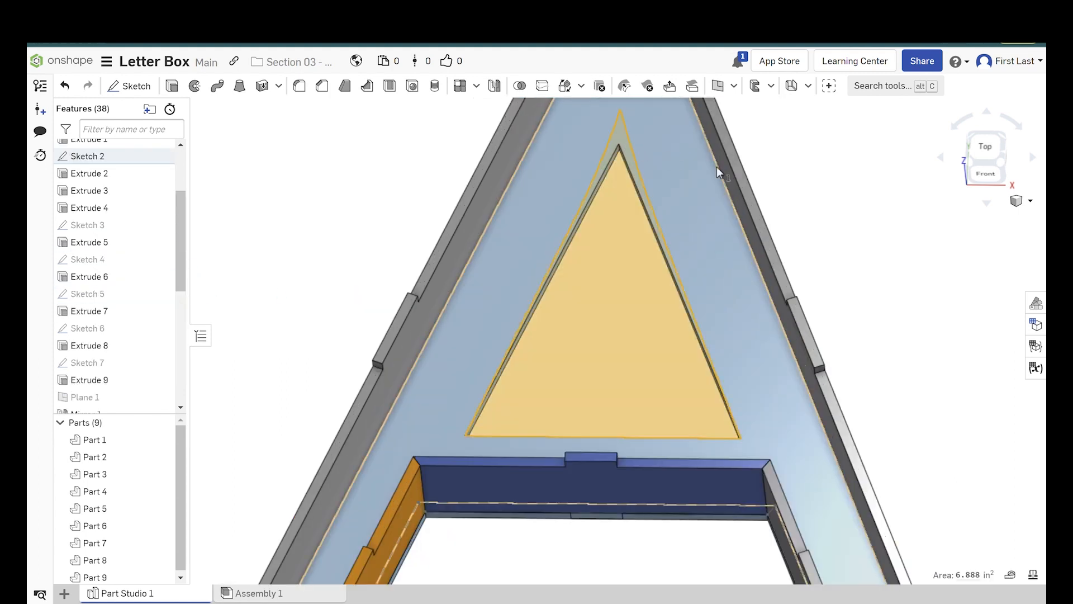
pyautogui.click(815, 187)
# - Roll the history forward from Sketch 10 to the end, past Boolean 1, and examine the completed panels and tabs
pyautogui.scroll(-4, 123, 313)
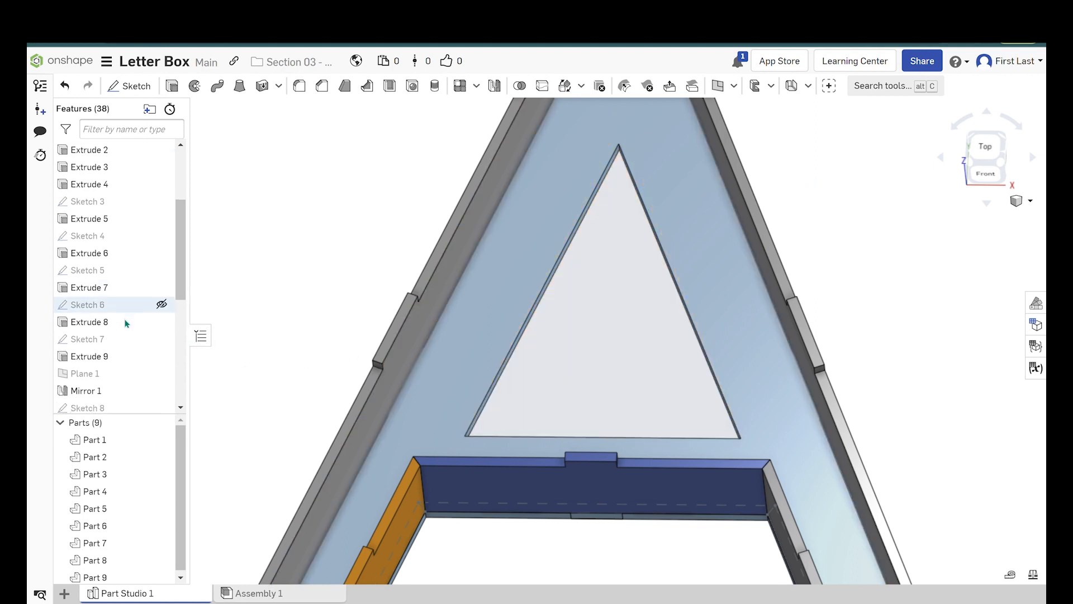
pyautogui.scroll(-2, 121, 319)
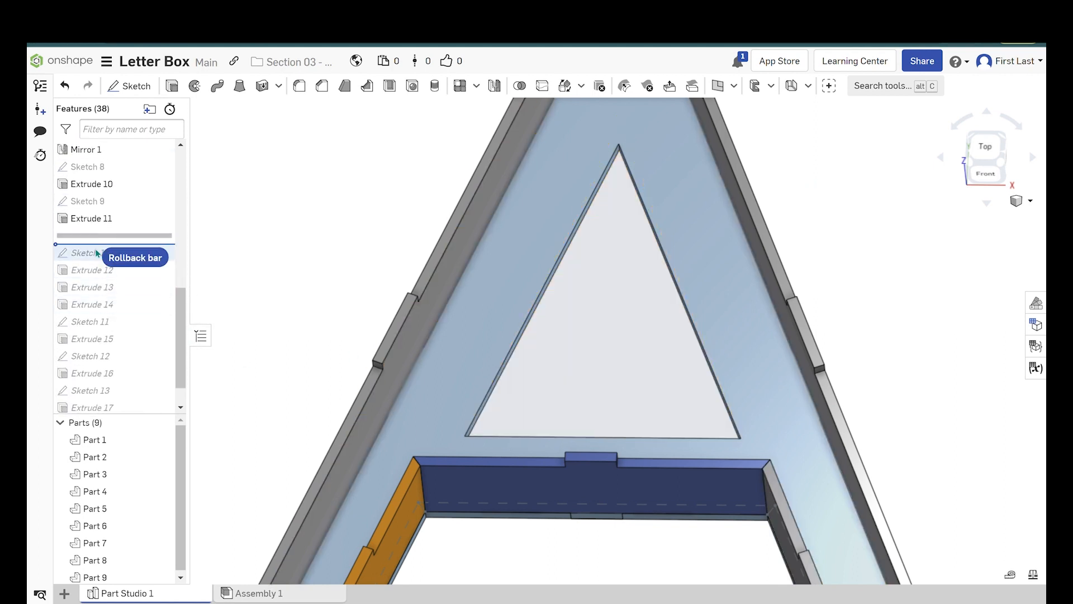
pyautogui.moveTo(97, 252); pyautogui.dragTo(87, 412)
pyautogui.scroll(-1, 98, 296)
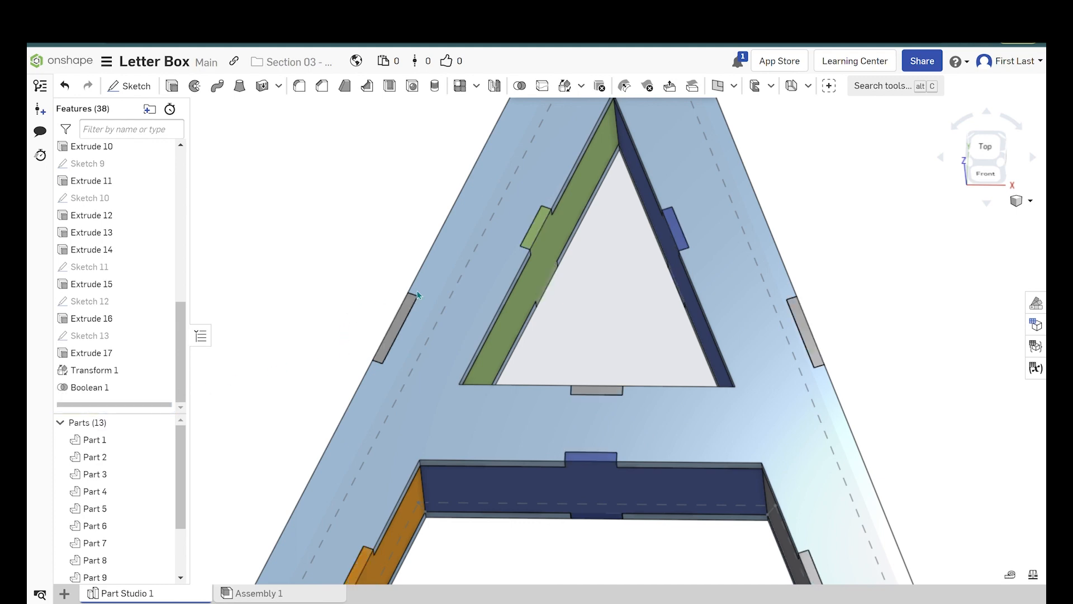
pyautogui.scroll(-3, 494, 277)
pyautogui.scroll(3, 551, 296)
pyautogui.moveTo(576, 288); pyautogui.dragTo(611, 241, button='right')
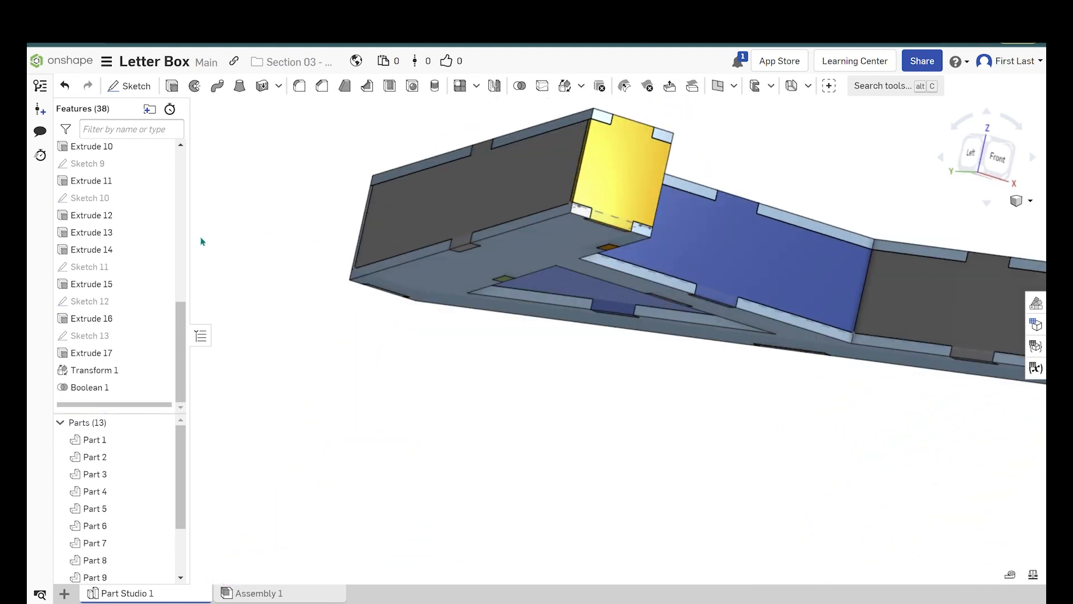
# - Hide Sketch 2 in the completed letter box model
pyautogui.scroll(10, 160, 250)
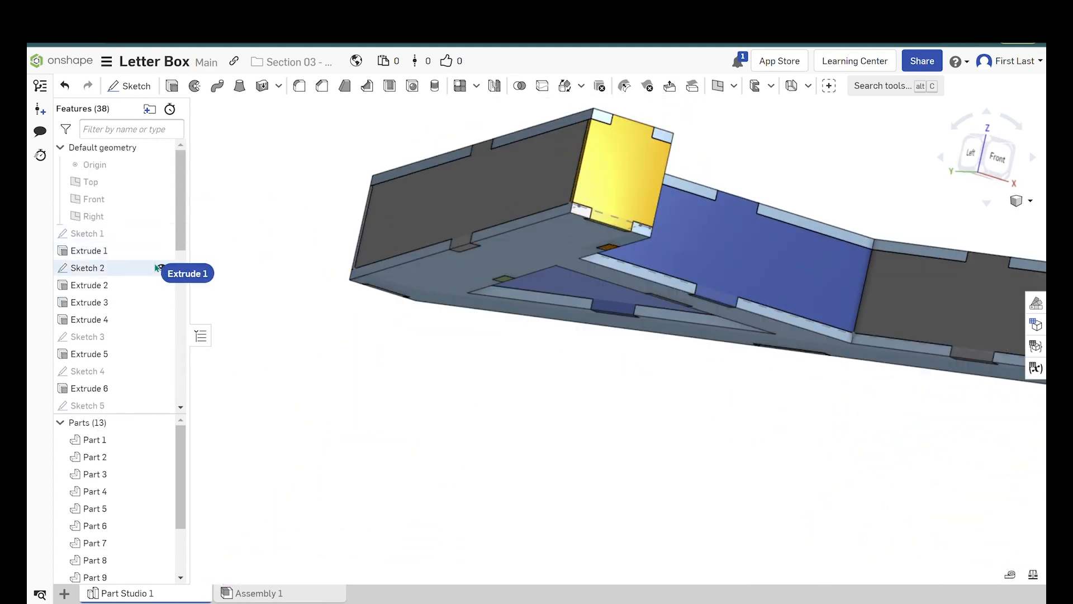
pyautogui.click(162, 269)
pyautogui.scroll(-2, 559, 307)
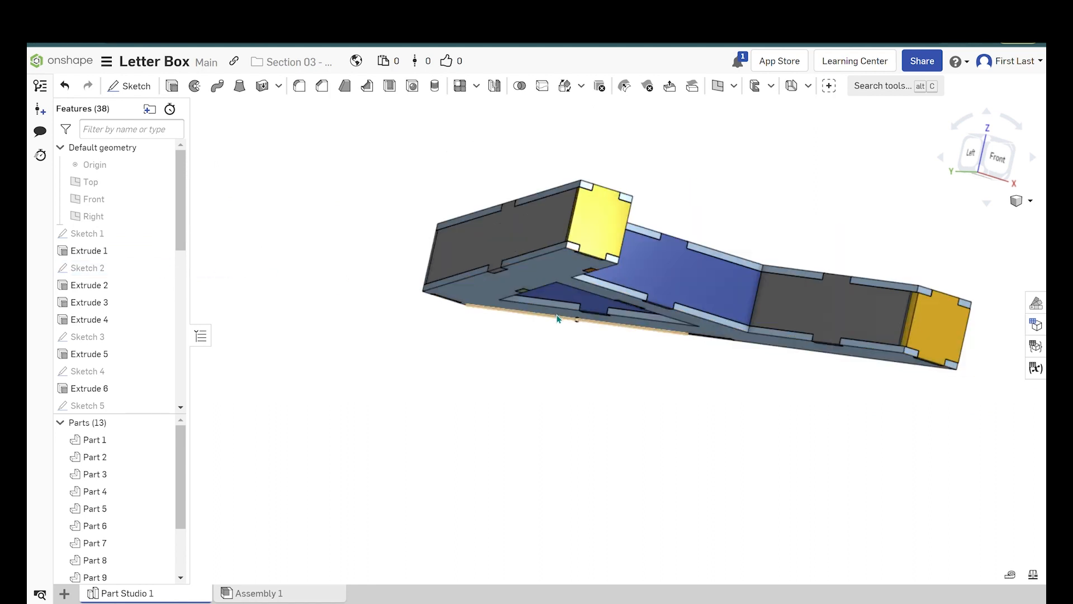
# - Examine the finished letter A box from above and from its underside, checking the tab joints around the triangular opening
pyautogui.moveTo(559, 317); pyautogui.dragTo(512, 360, button='right')
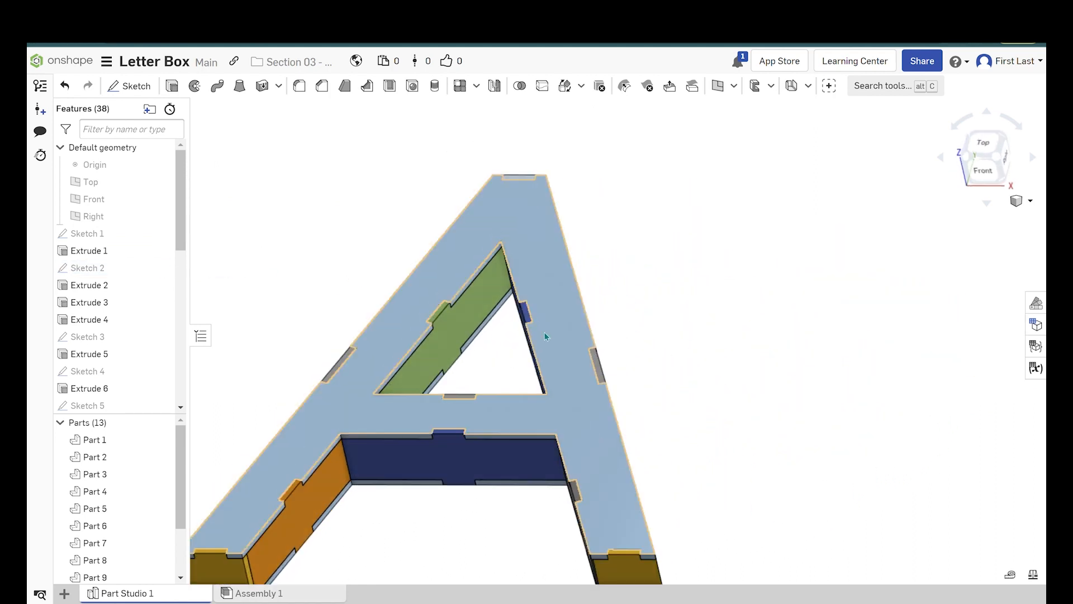
pyautogui.scroll(-2, 643, 252)
pyautogui.scroll(5, 646, 294)
pyautogui.moveTo(645, 294); pyautogui.dragTo(546, 294, button='right')
pyautogui.scroll(-4, 648, 316)
pyautogui.scroll(3, 529, 317)
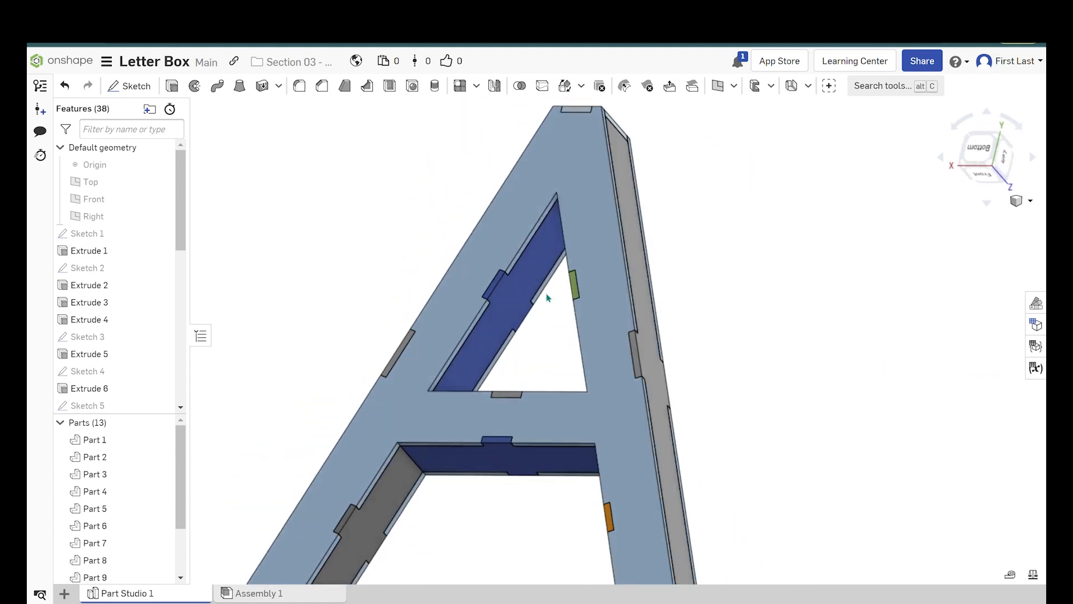